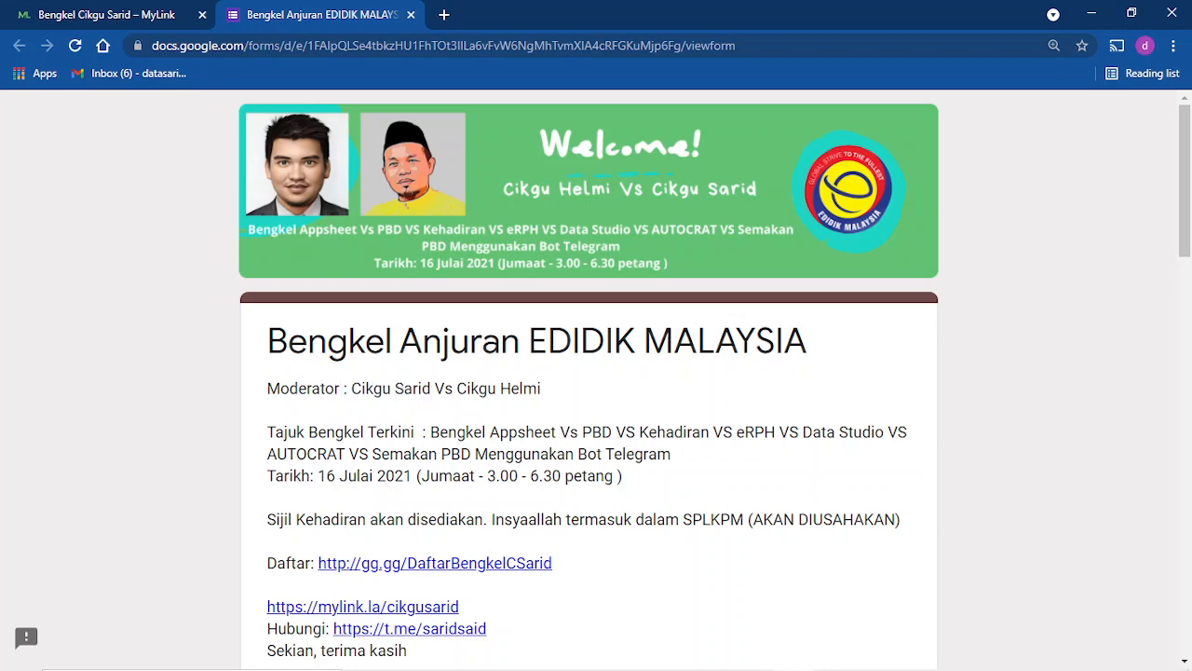
Examine the latest workshop's title, its listed topics and its date and time in the registration form description.
drag(430, 432, 885, 432)
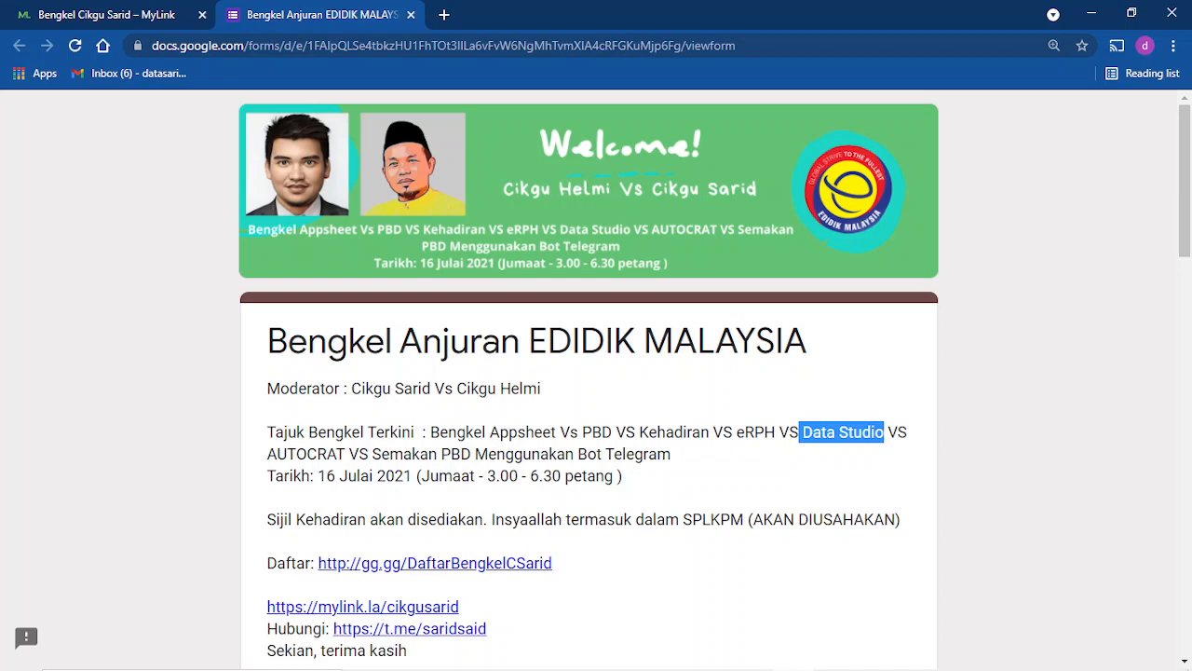
drag(346, 453, 277, 453)
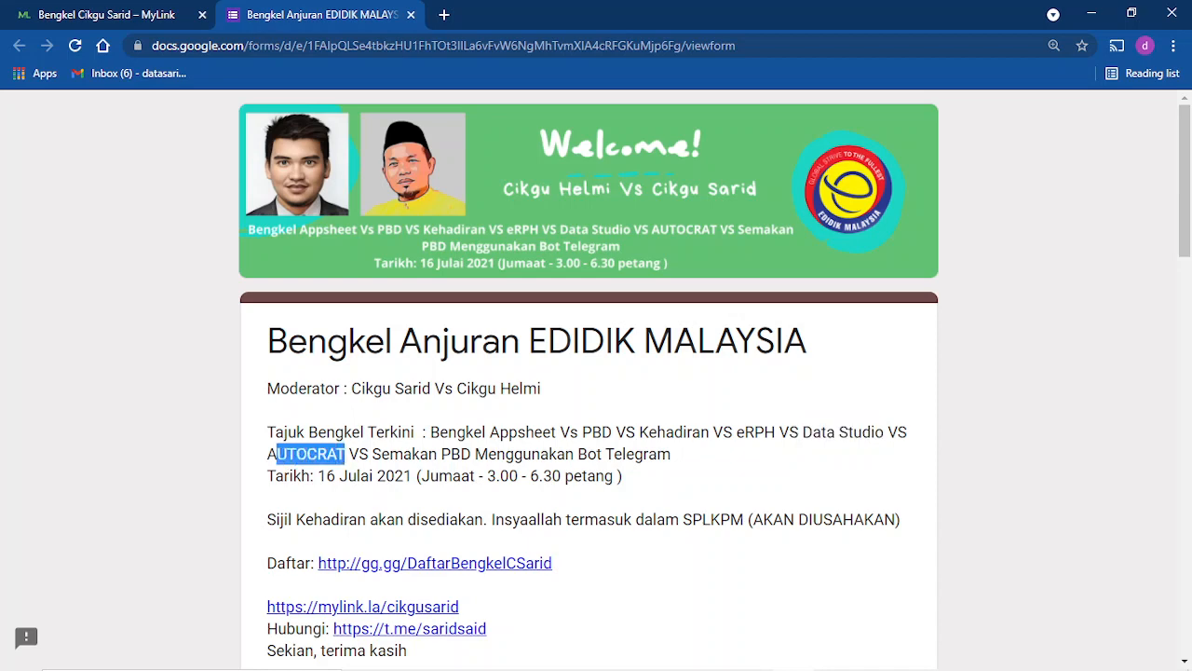
drag(671, 454, 441, 454)
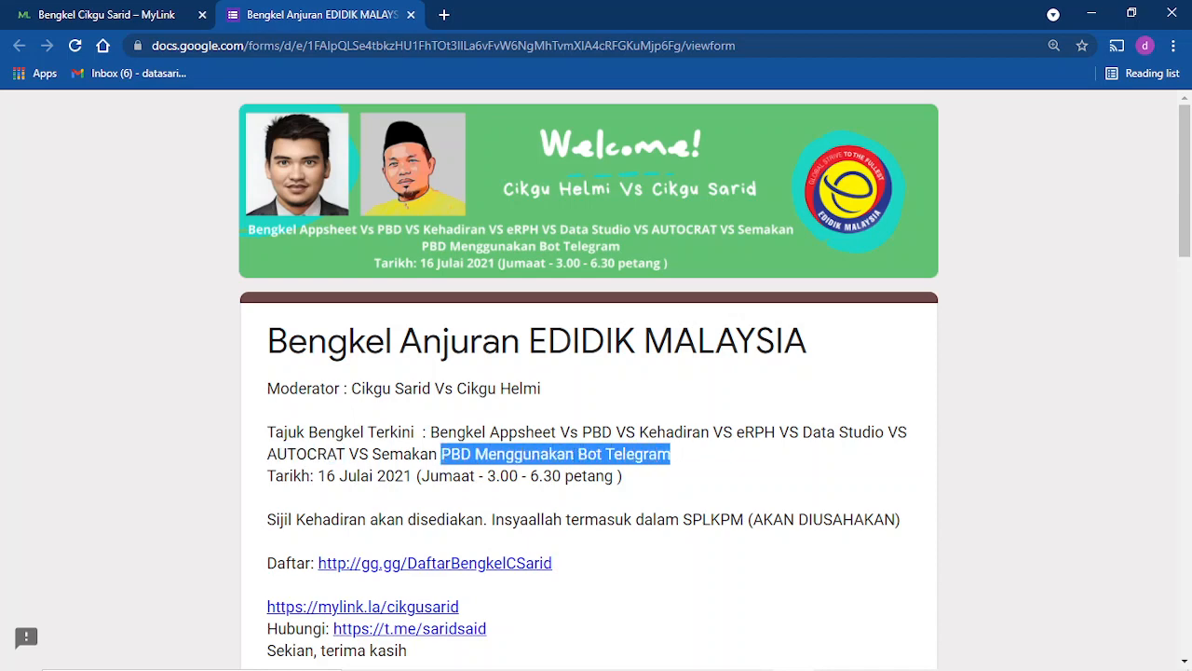
click(441, 454)
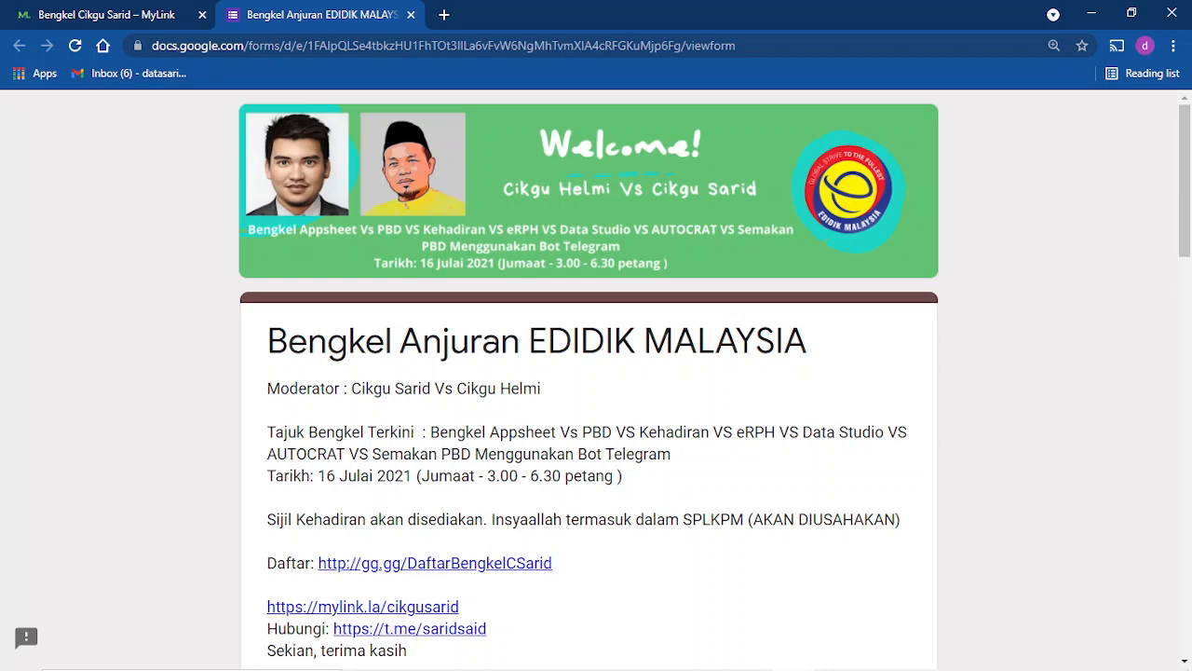
drag(671, 453, 430, 431)
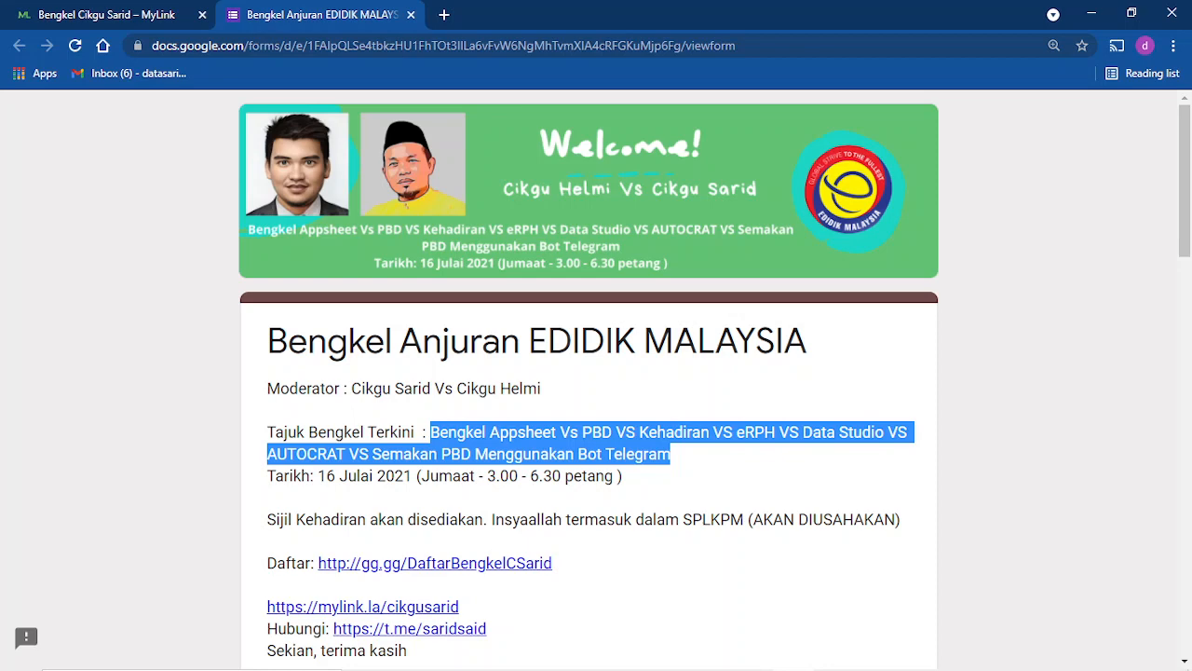
drag(530, 476, 539, 476)
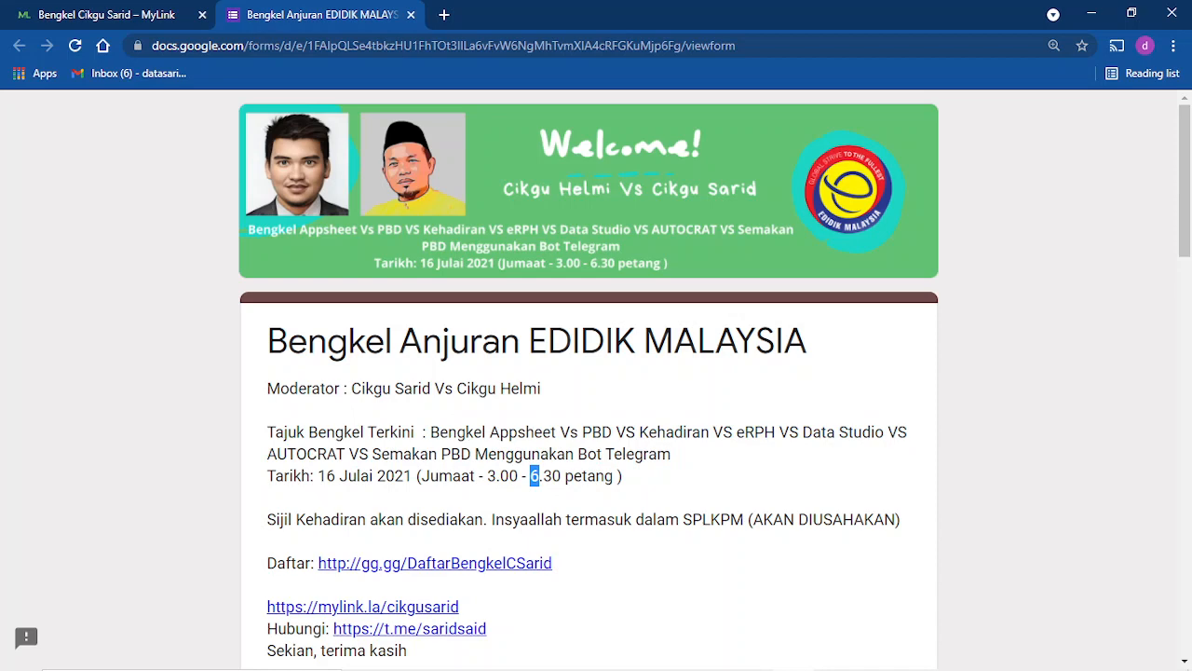
click(538, 475)
triple_click(626, 432)
click(626, 432)
drag(670, 454, 430, 432)
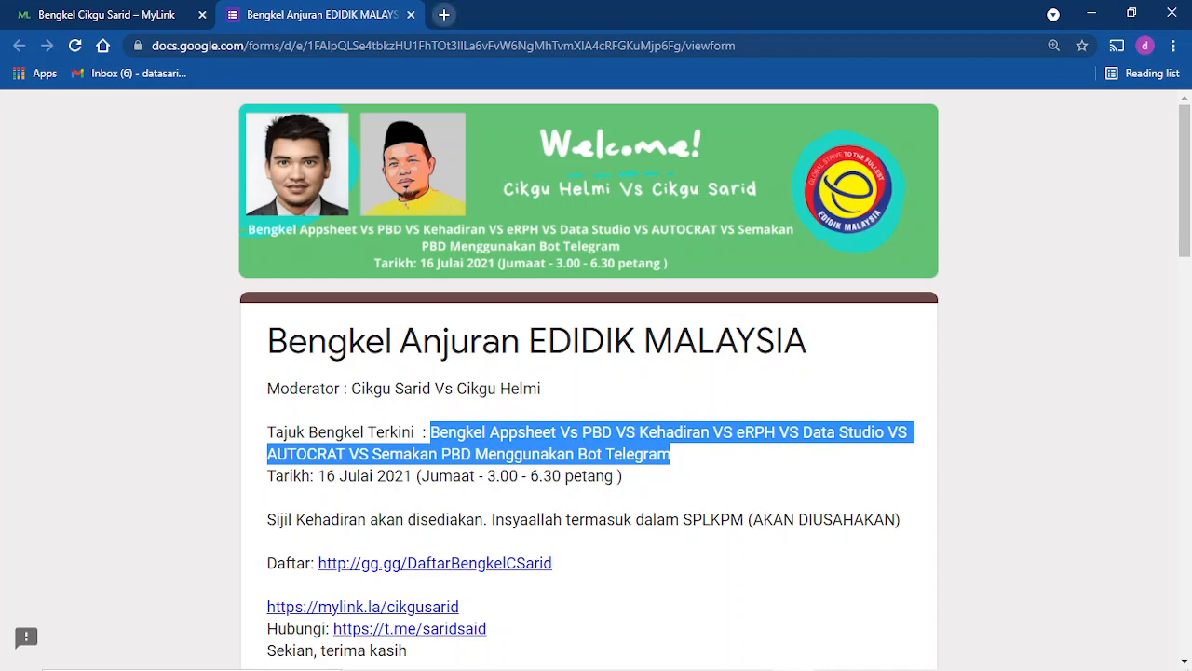
Open Google Forms from a new browser tab and create a blank form.
click(443, 14)
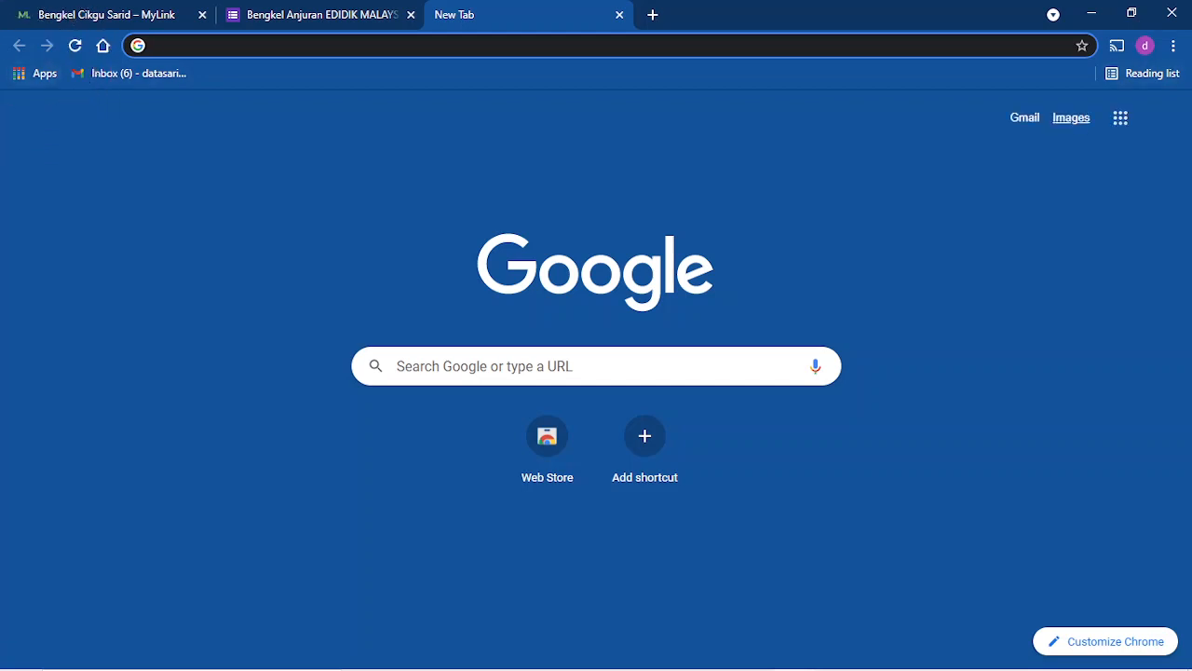
click(1121, 117)
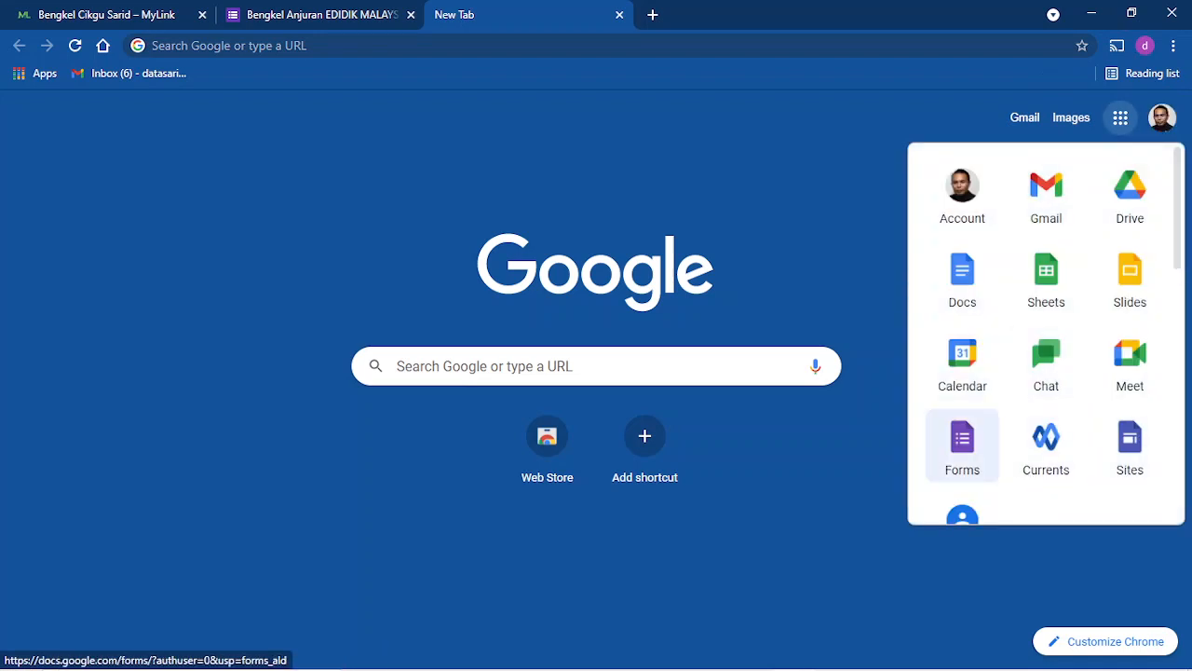
click(962, 445)
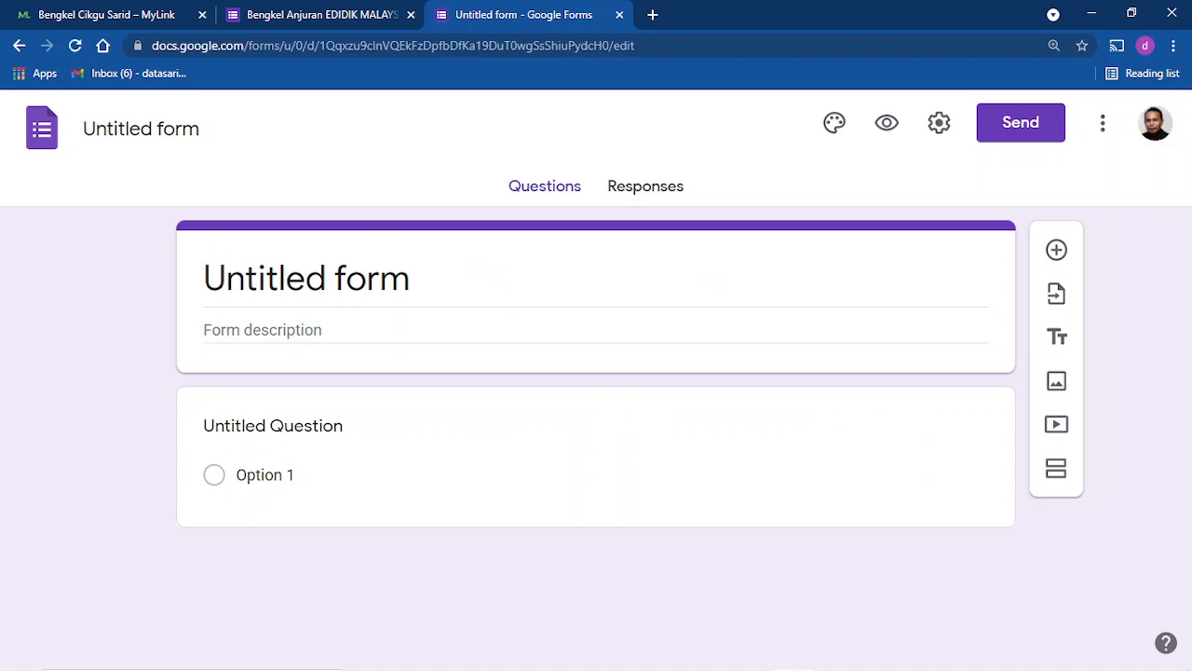
double_click(373, 278)
triple_click(266, 277)
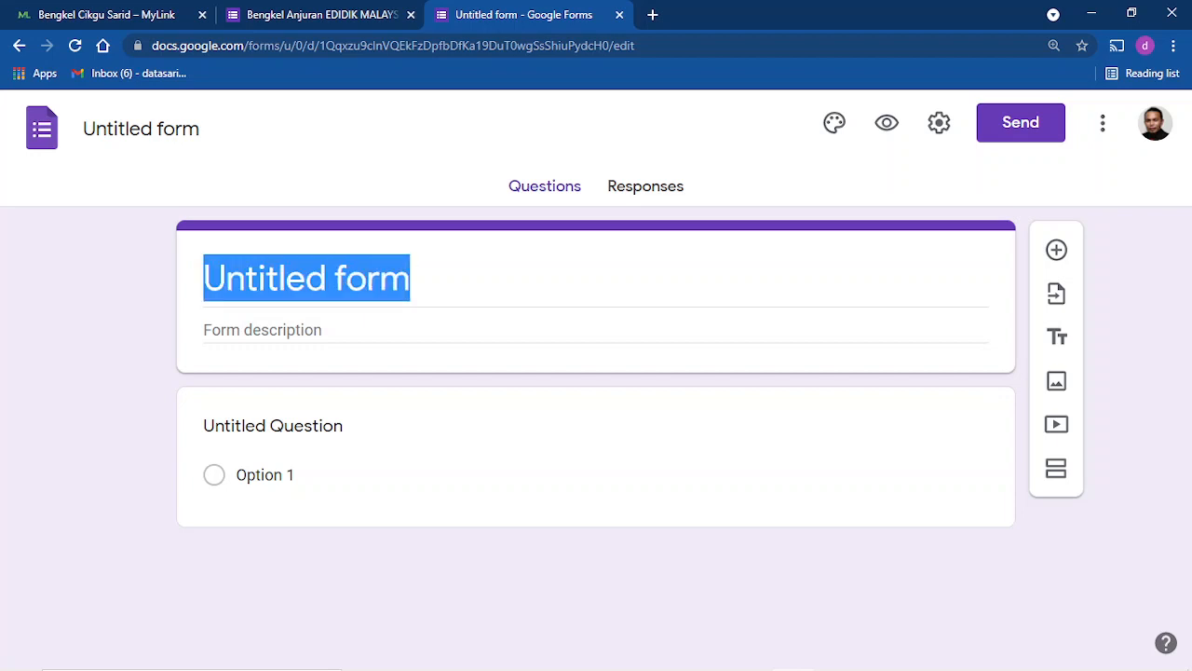
text(SIS)
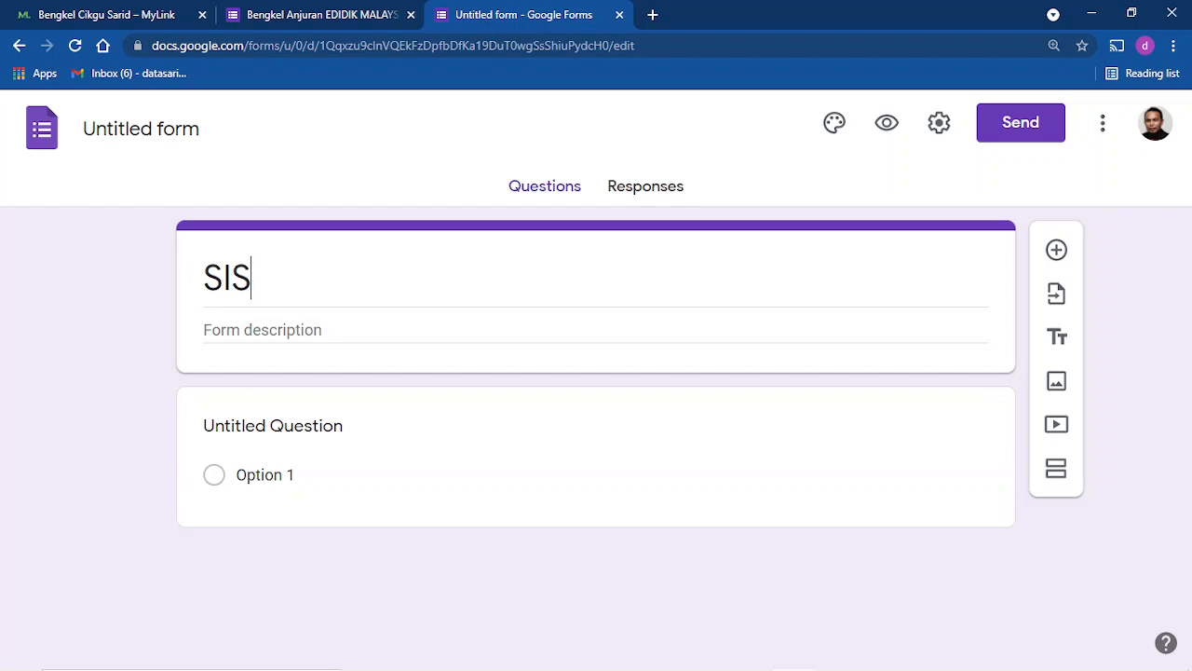
text(TEMP )
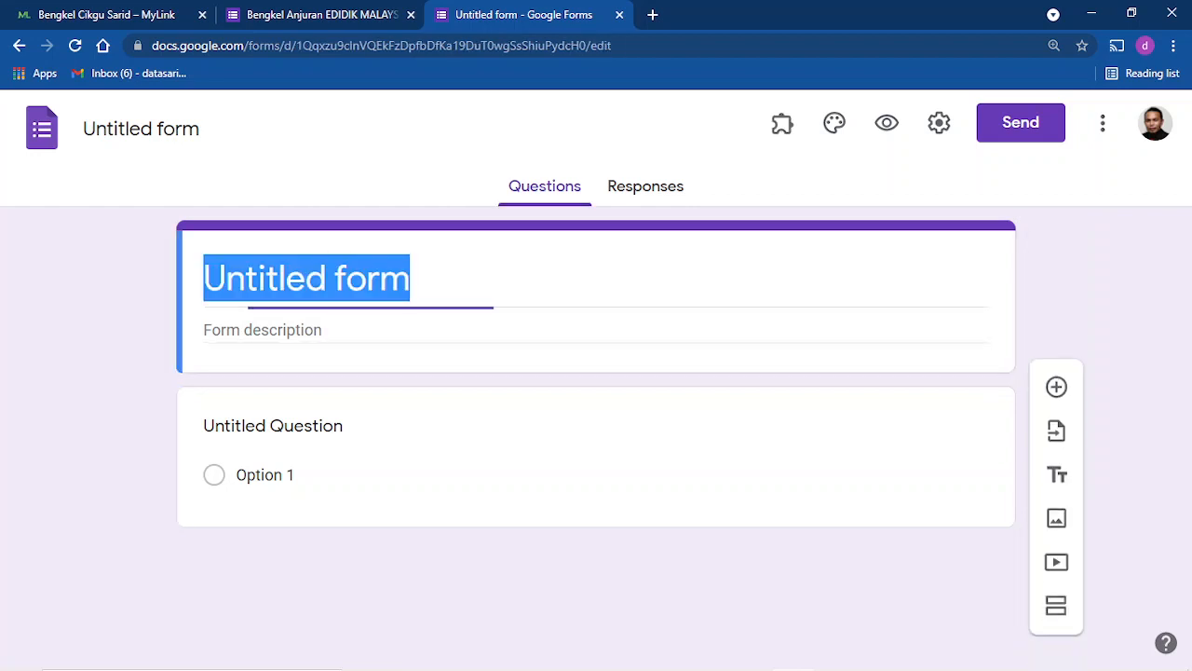
text(SIST)
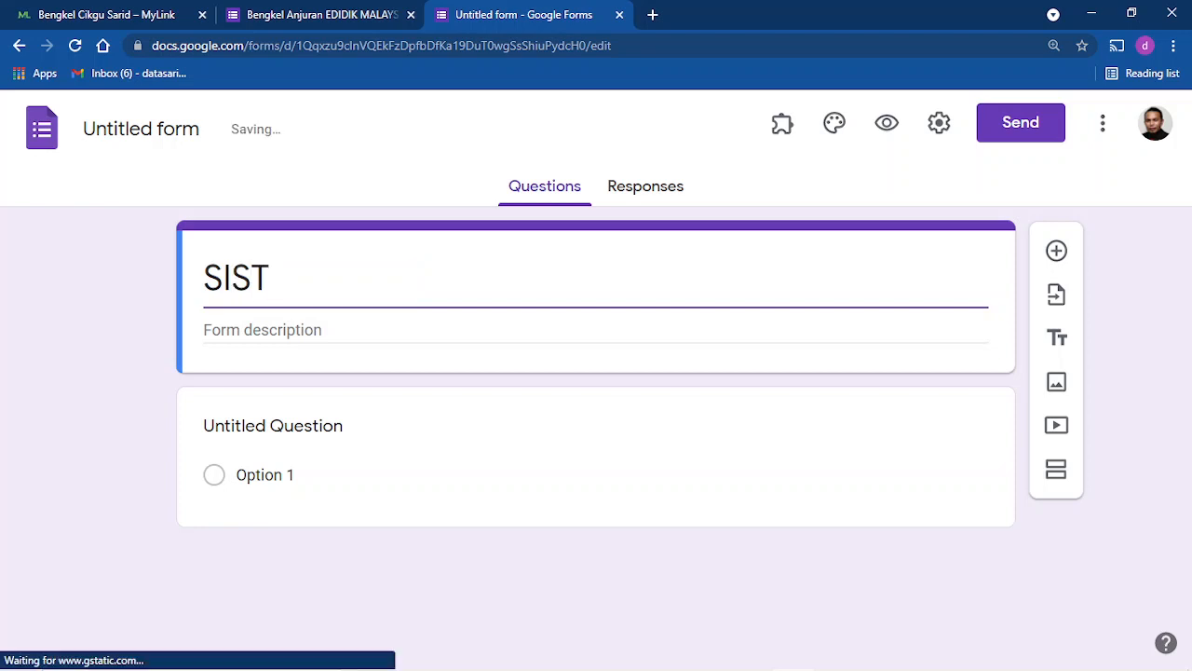
key(BackSpace)
key(BackSpace)
key(BackSpace)
key(BackSpace)
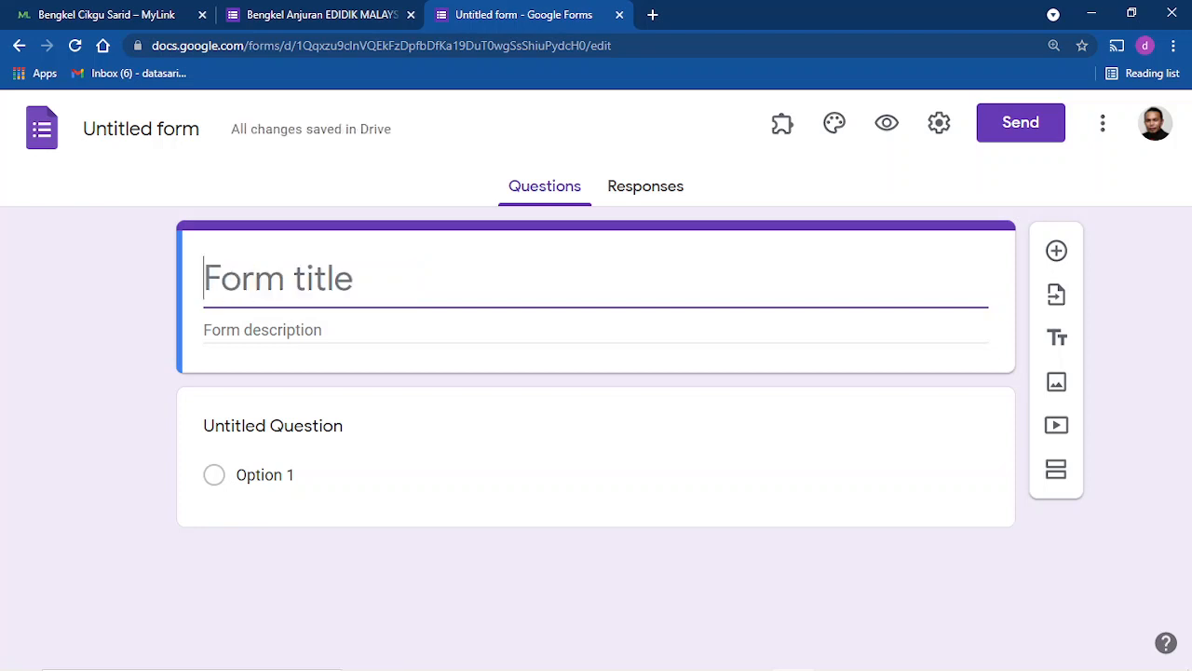
Title the form "Borang Tempahan Bilik Khas" and dismiss the tour offer.
text(Borang)
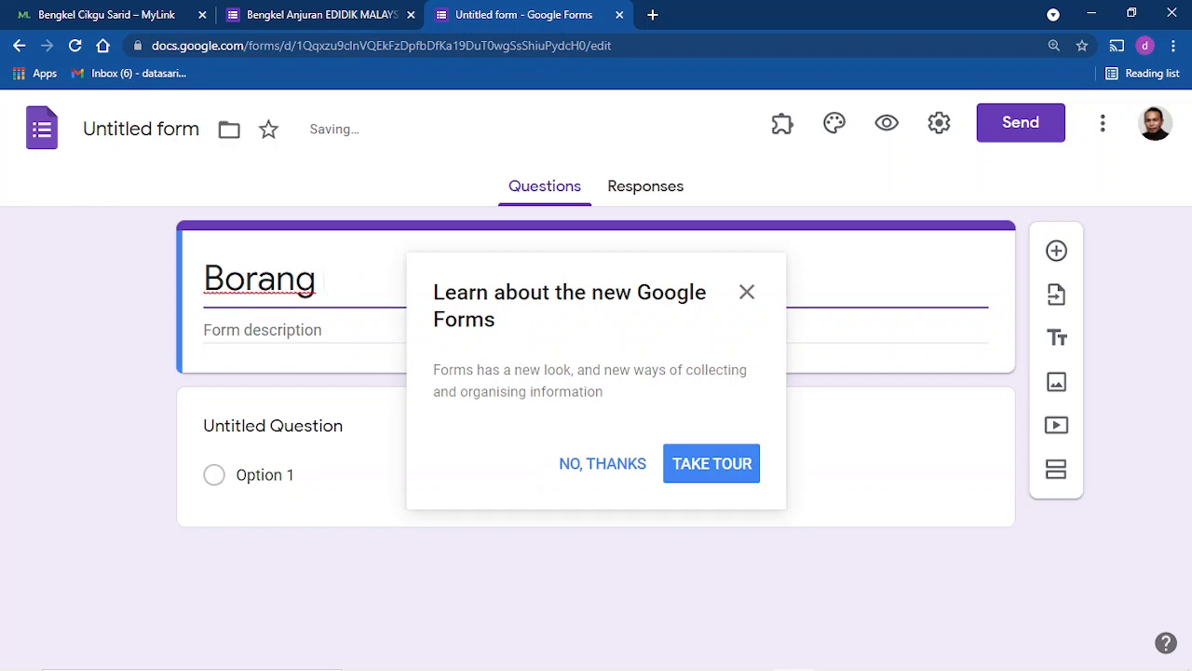
click(747, 292)
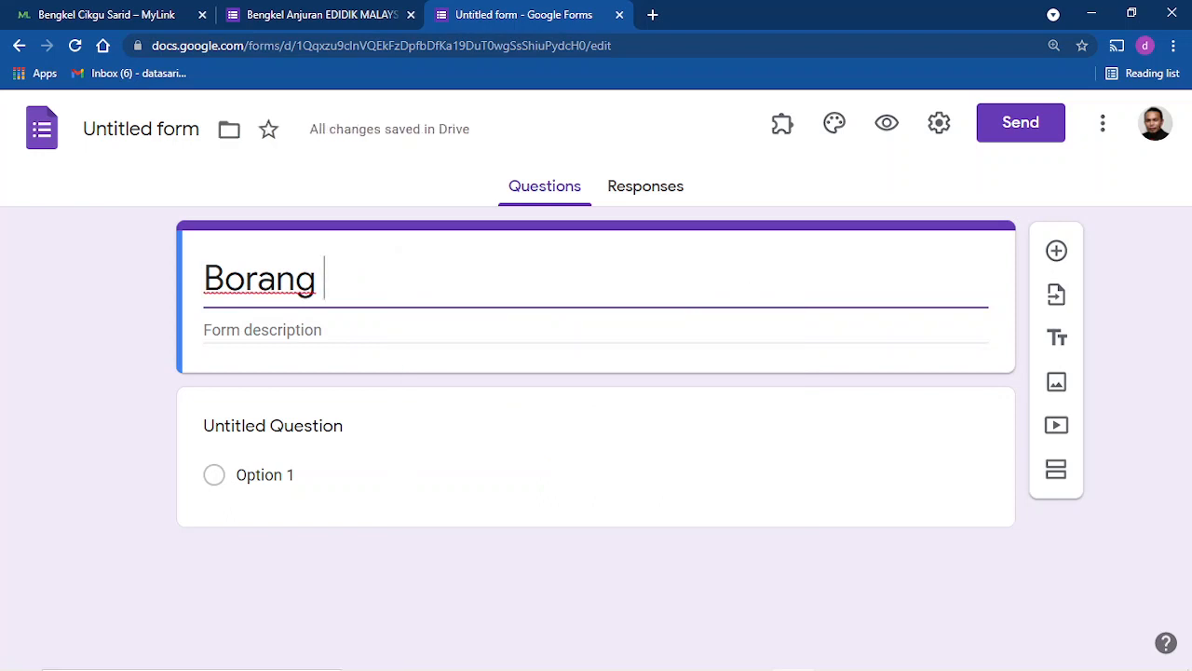
text(Tempaha)
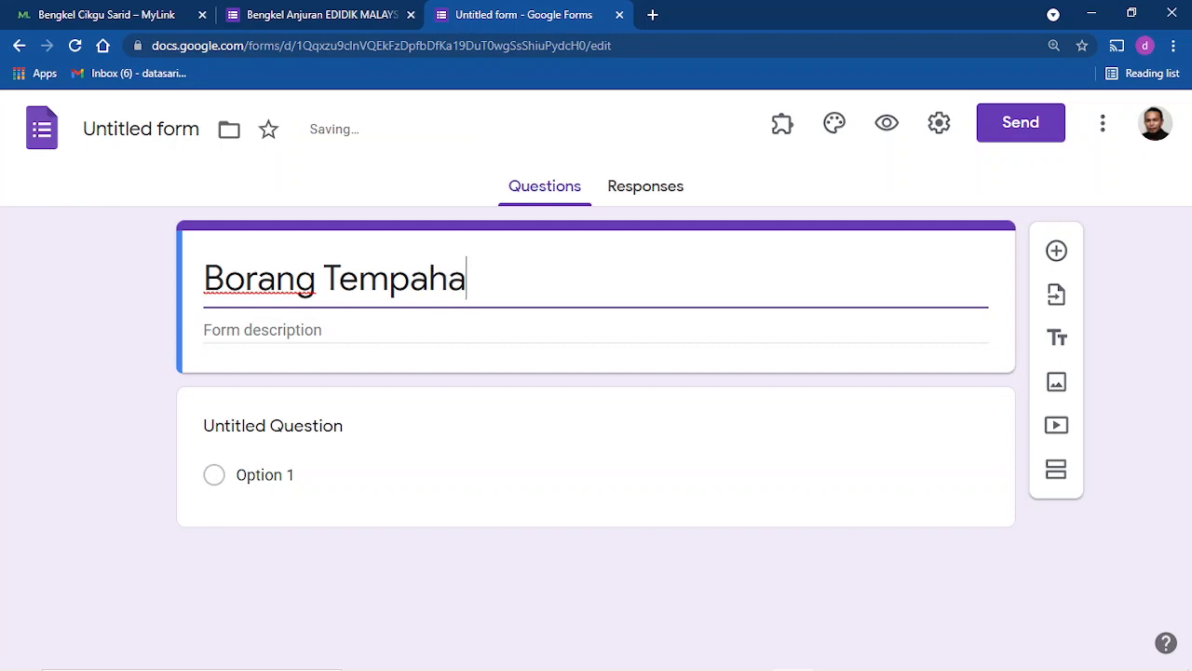
text(n Bilik Khas)
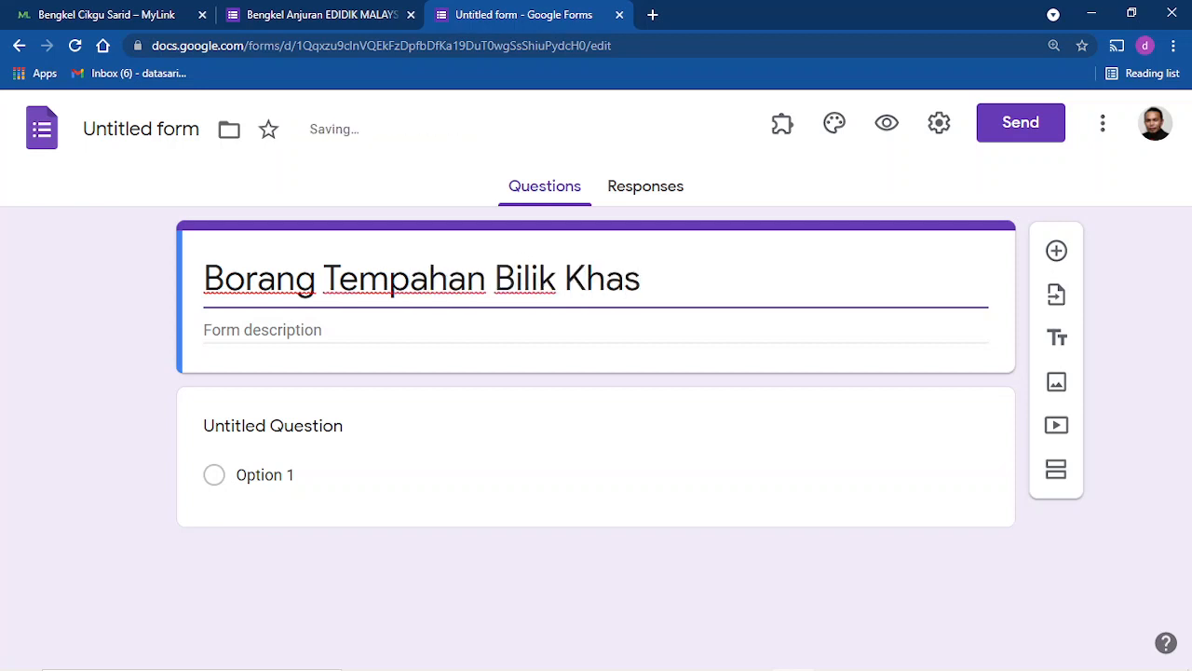
Enter "SMK KOTA" as the form description and name the form file after its title.
key(Tab)
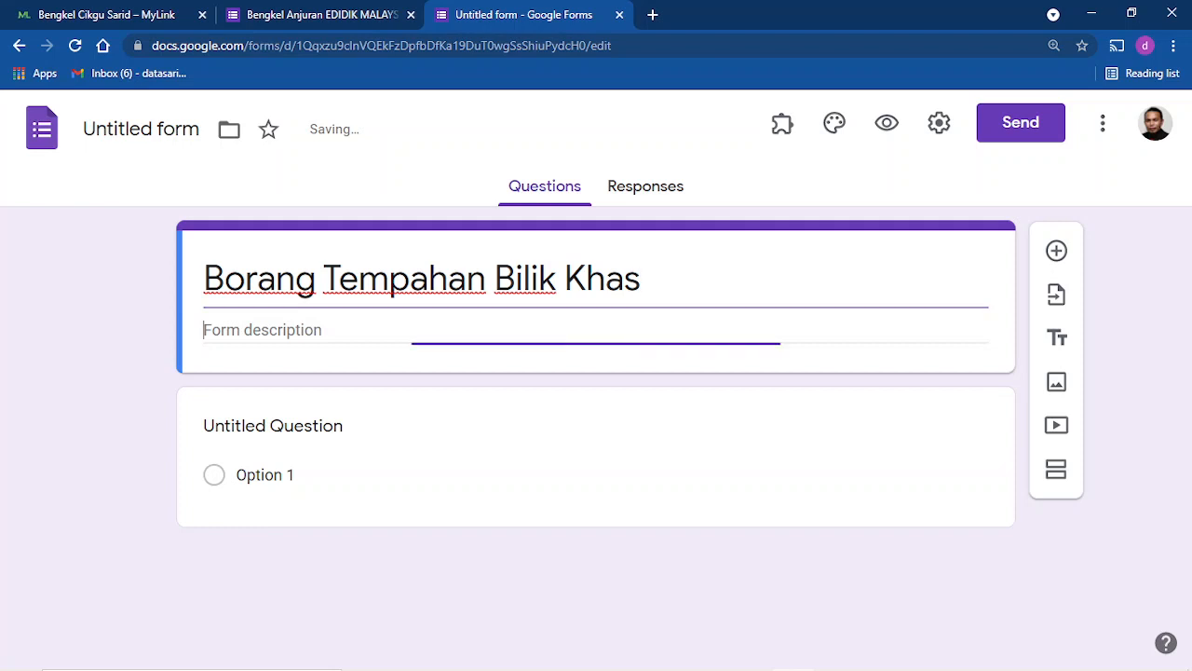
text(SM)
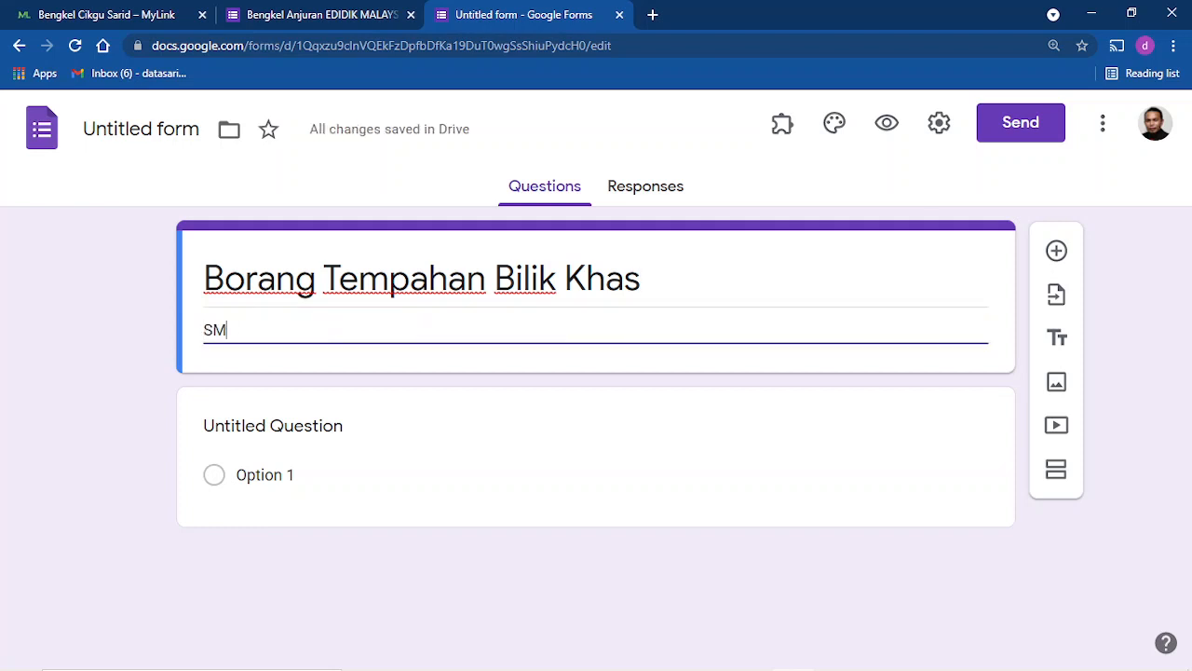
text(K KOY)
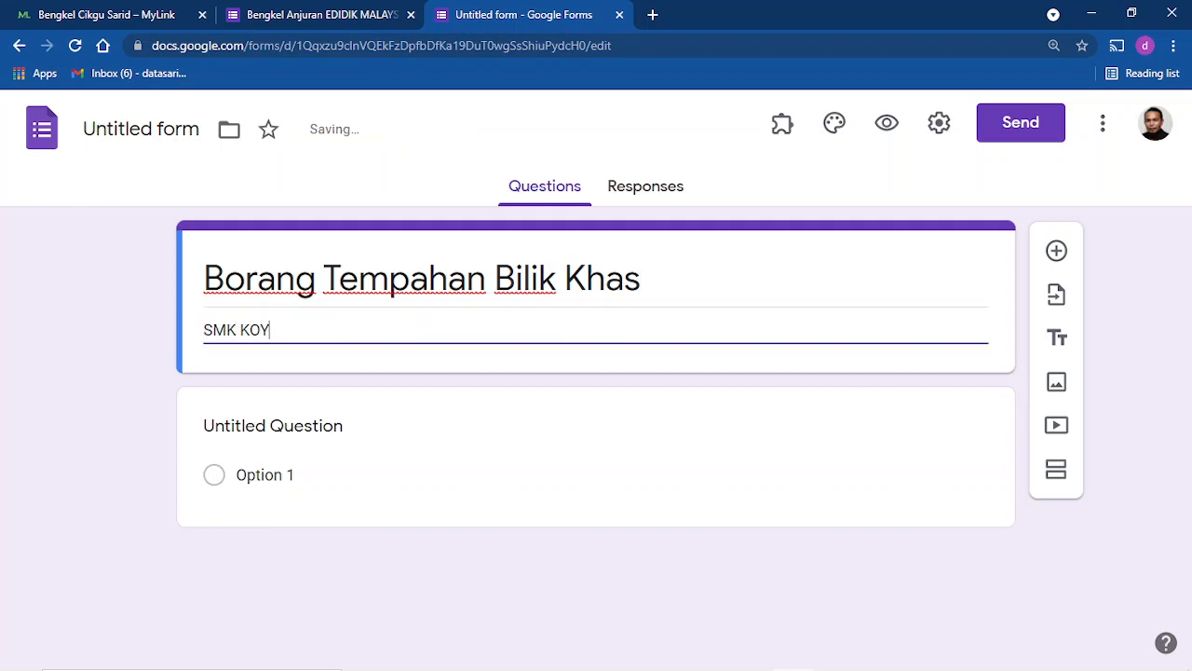
key(BackSpace)
text(TA)
click(140, 129)
Make the first question a required drop-down named "Nama Pemohon".
click(312, 426)
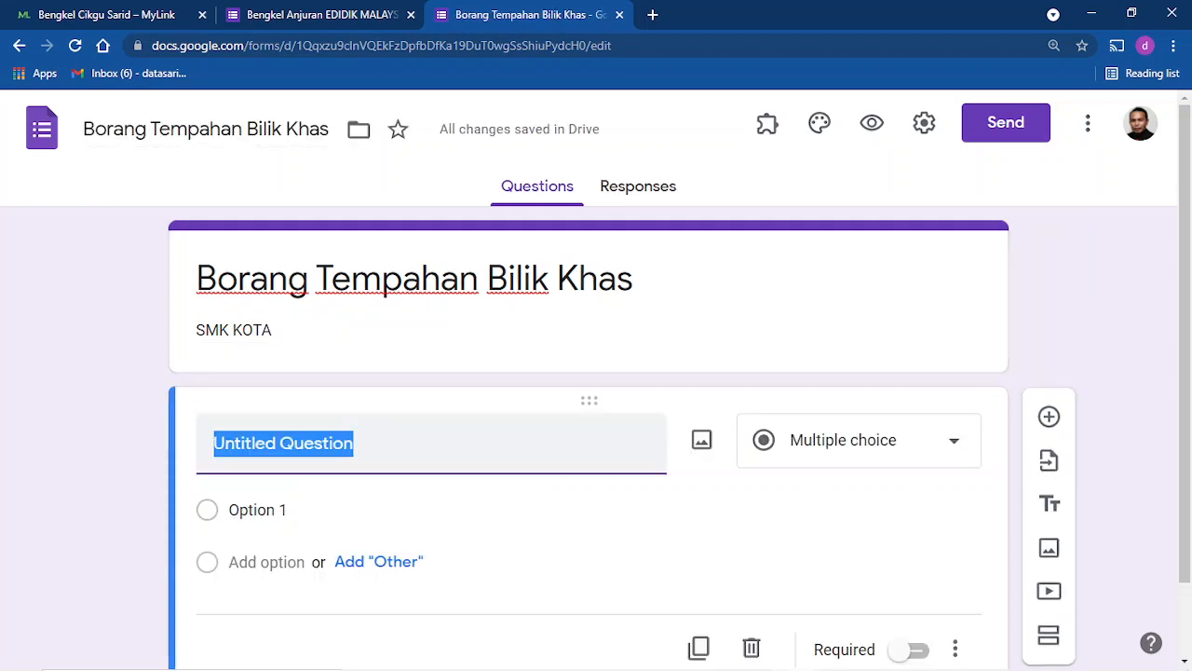
text(N)
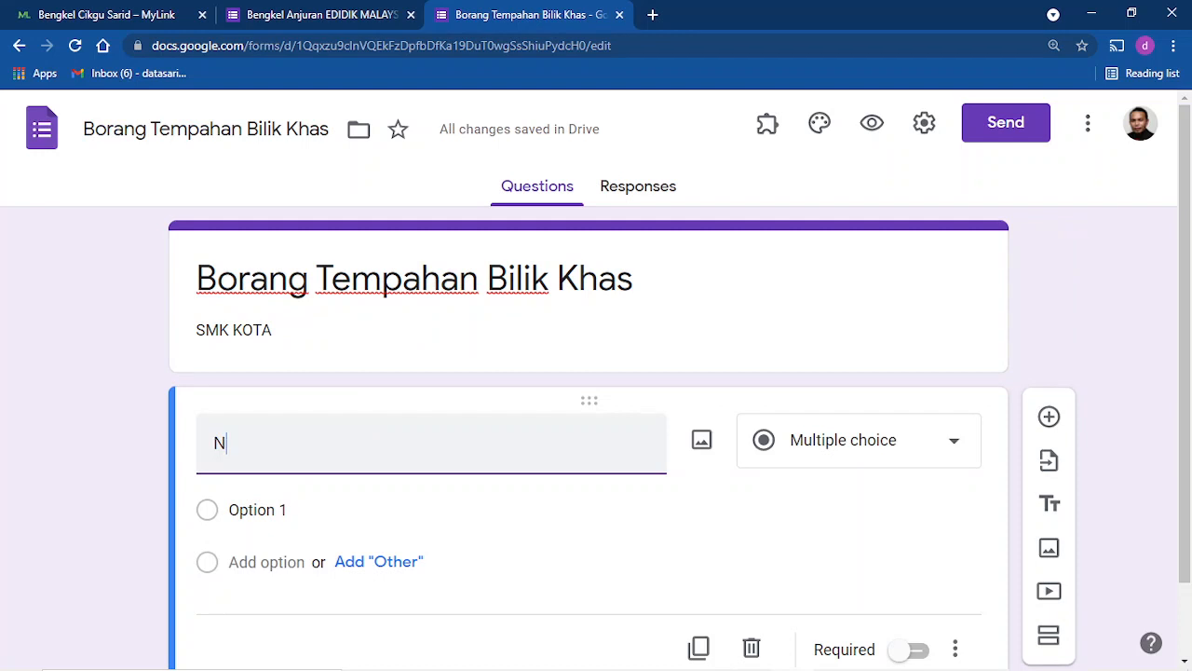
text(ama Pemohon)
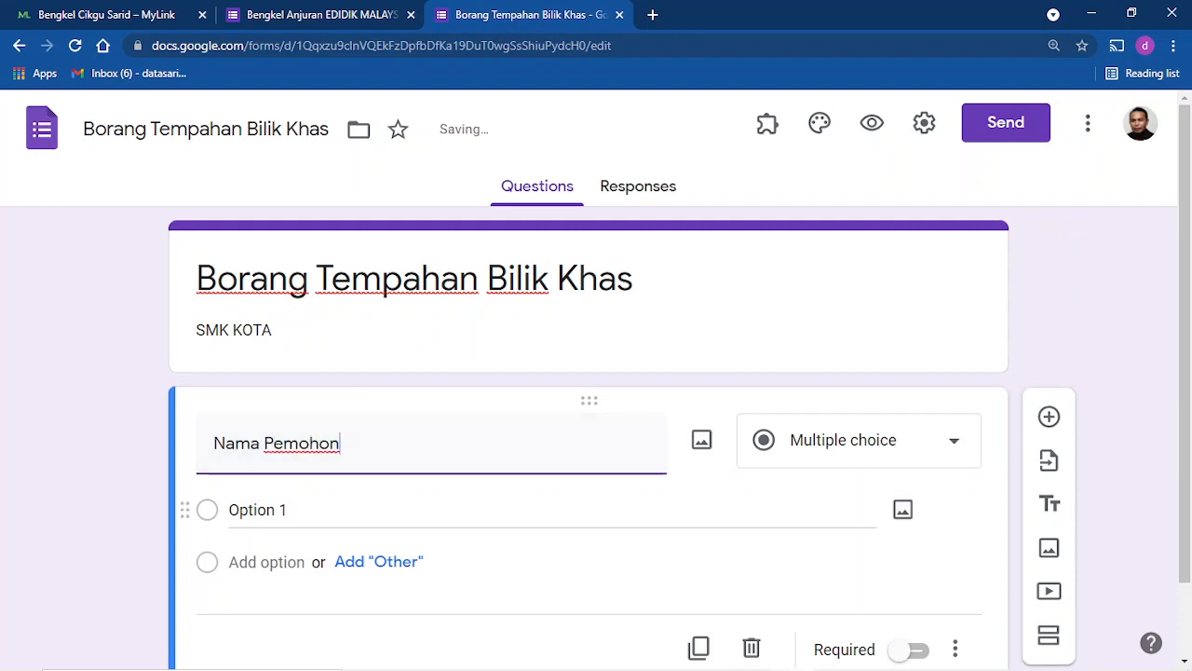
click(856, 440)
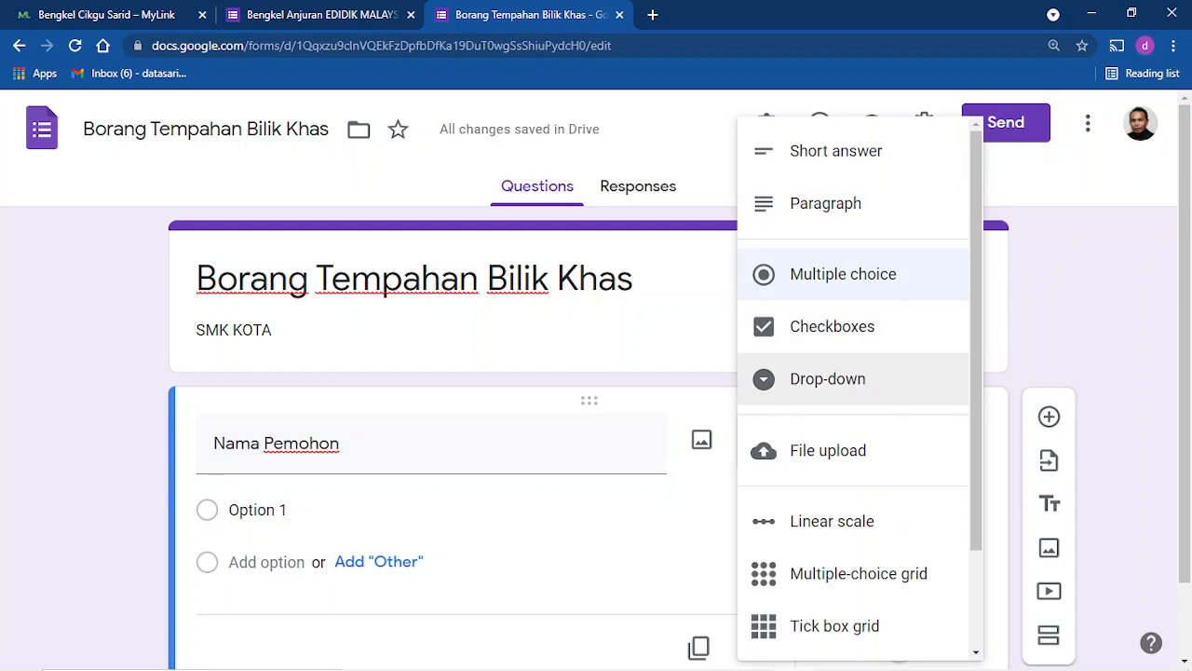
click(827, 378)
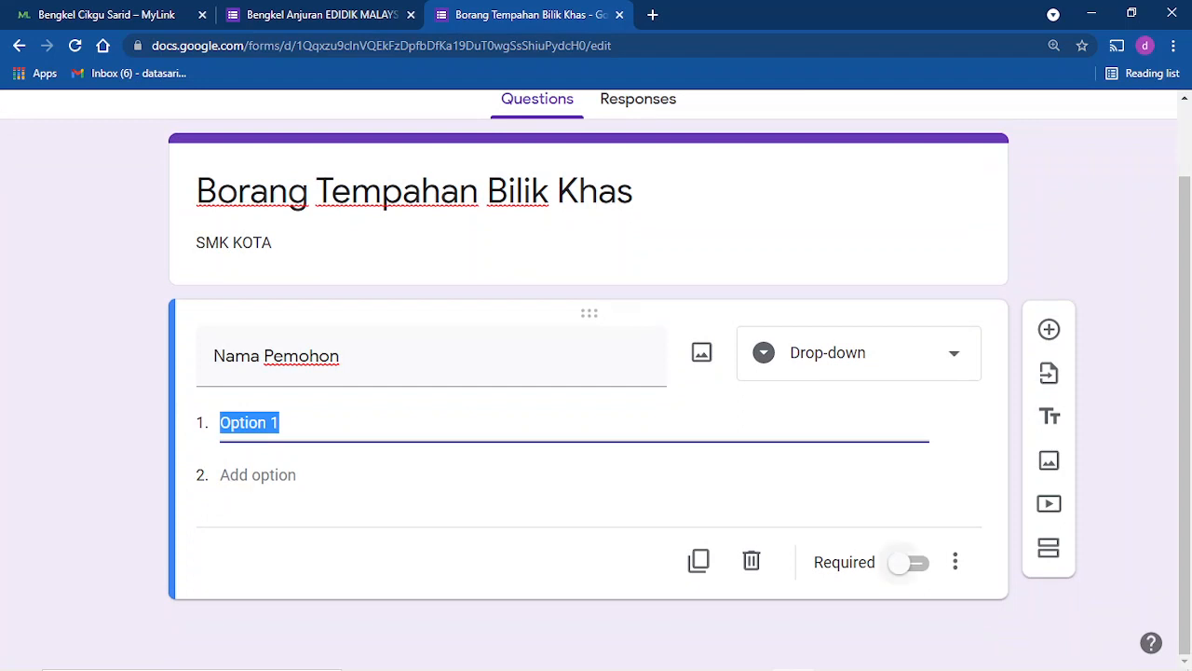
click(911, 562)
Switch to the desktop and open the MURID KAHANG PSS workbook from the bengkel ikon folder.
click(1092, 13)
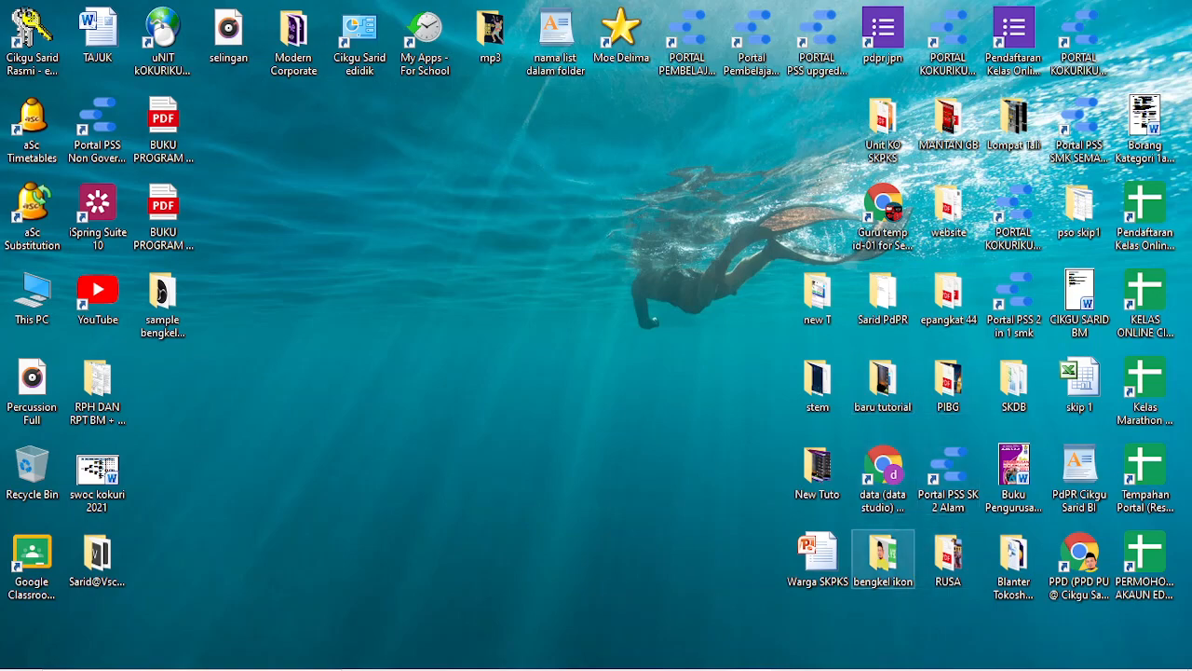
double_click(883, 559)
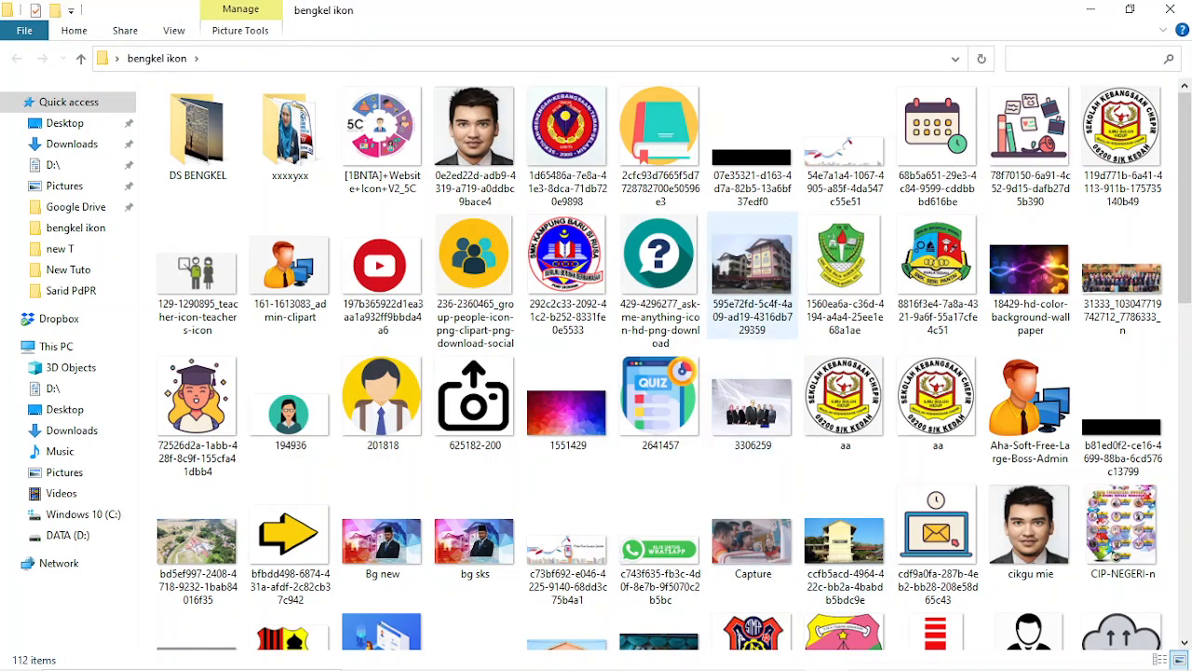
scroll(753, 410, down, 10)
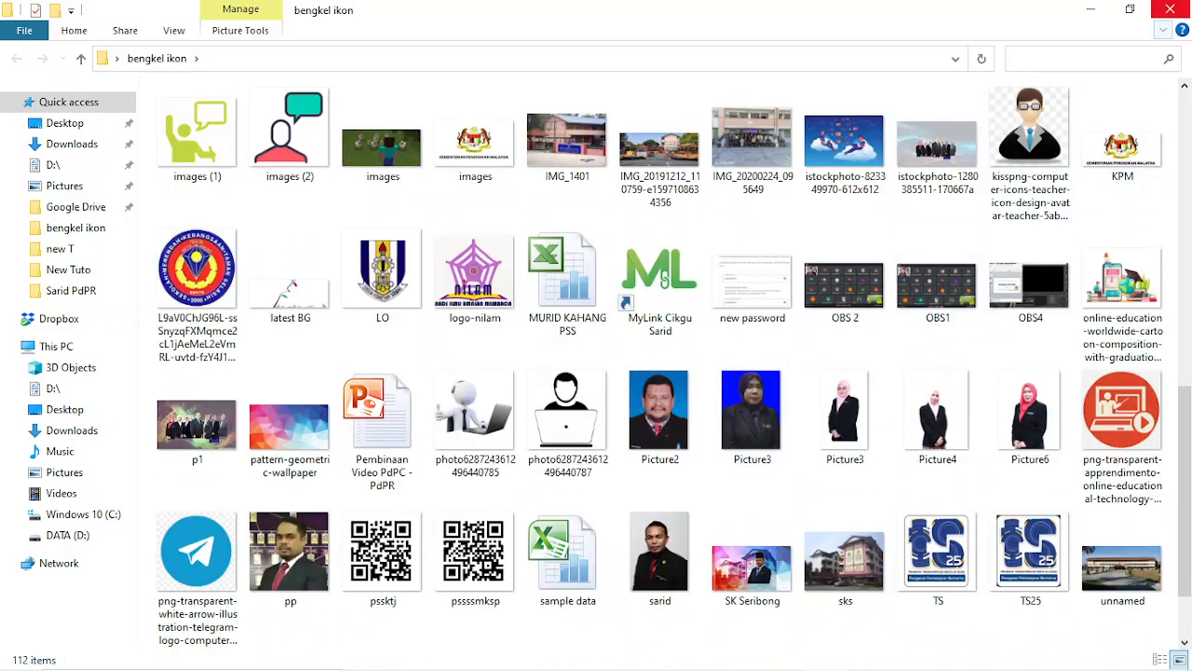
click(1170, 9)
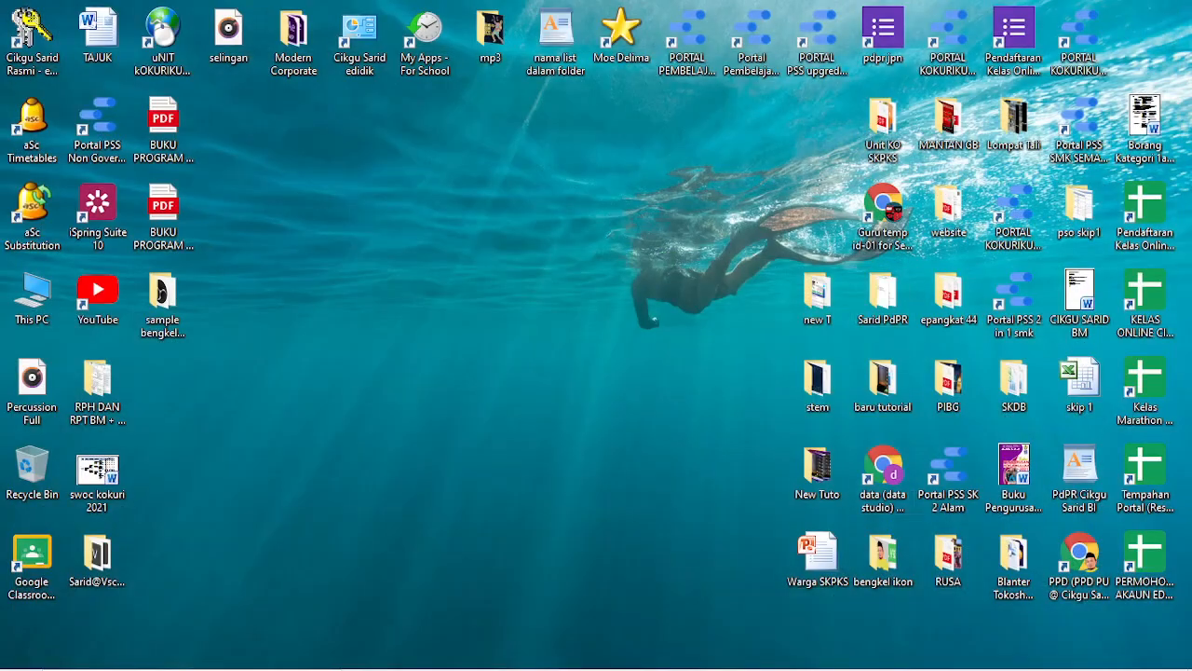
double_click(883, 559)
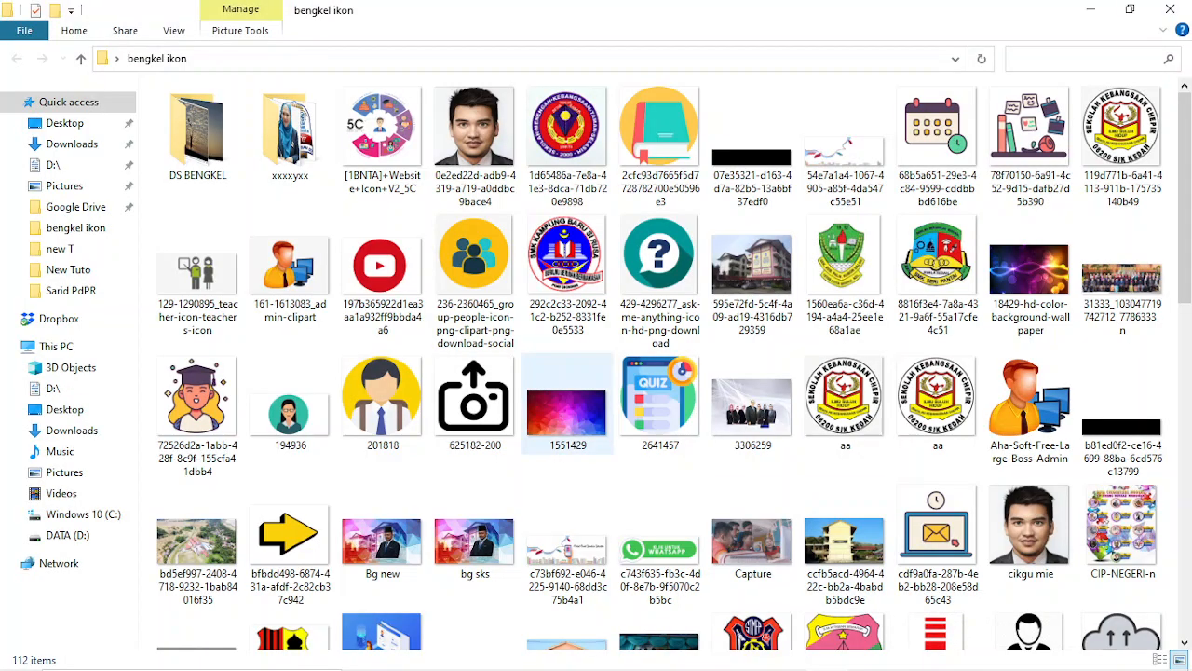
scroll(569, 410, down, 6)
scroll(753, 410, up, 3)
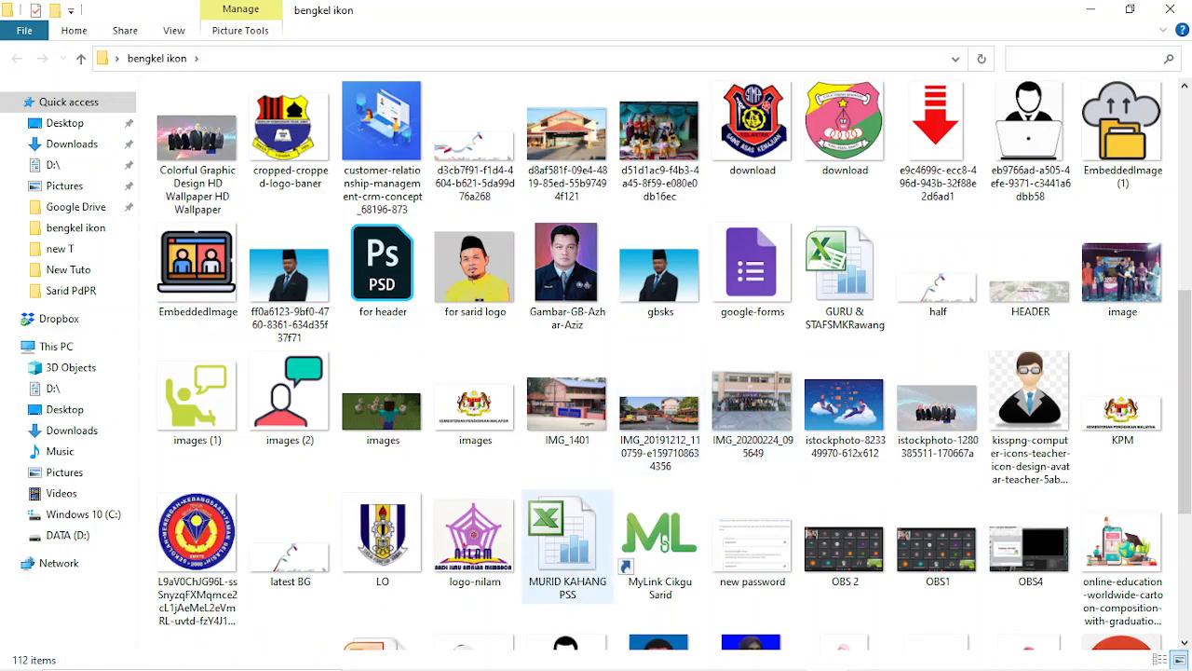
click(567, 546)
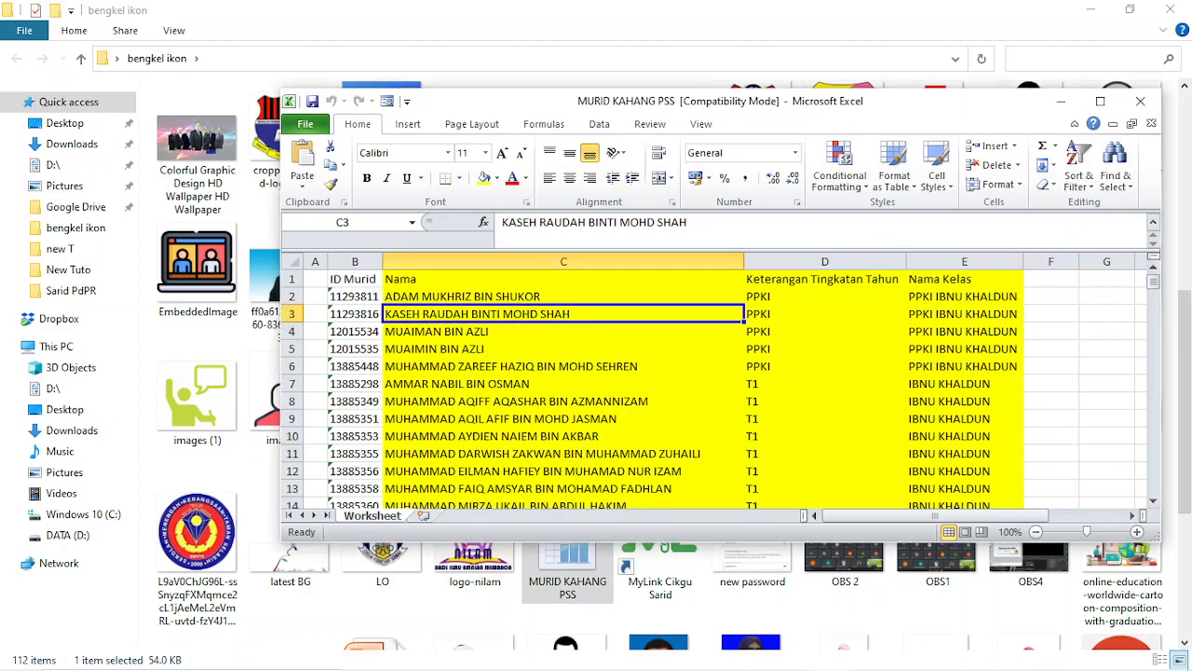
Copy the student names in C7:C36 of the Nama column, minimise the workbook and close the bengkel ikon folder.
click(563, 366)
drag(564, 384, 708, 371)
right_click(509, 318)
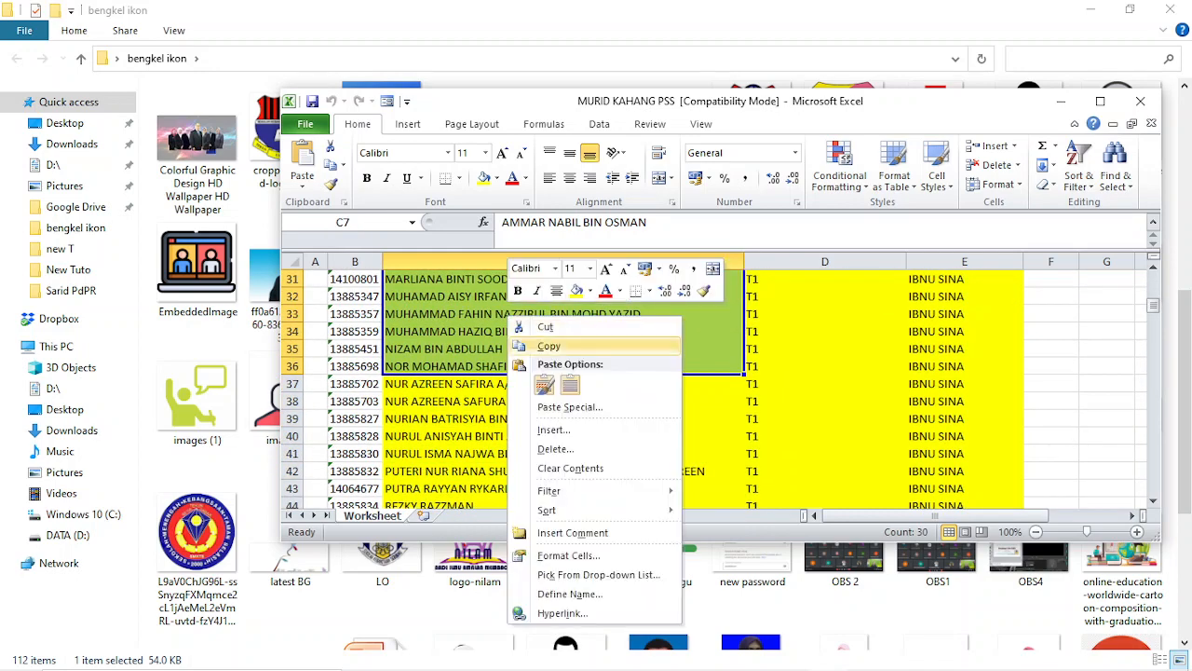
click(549, 345)
scroll(549, 345, up, 10)
click(1061, 101)
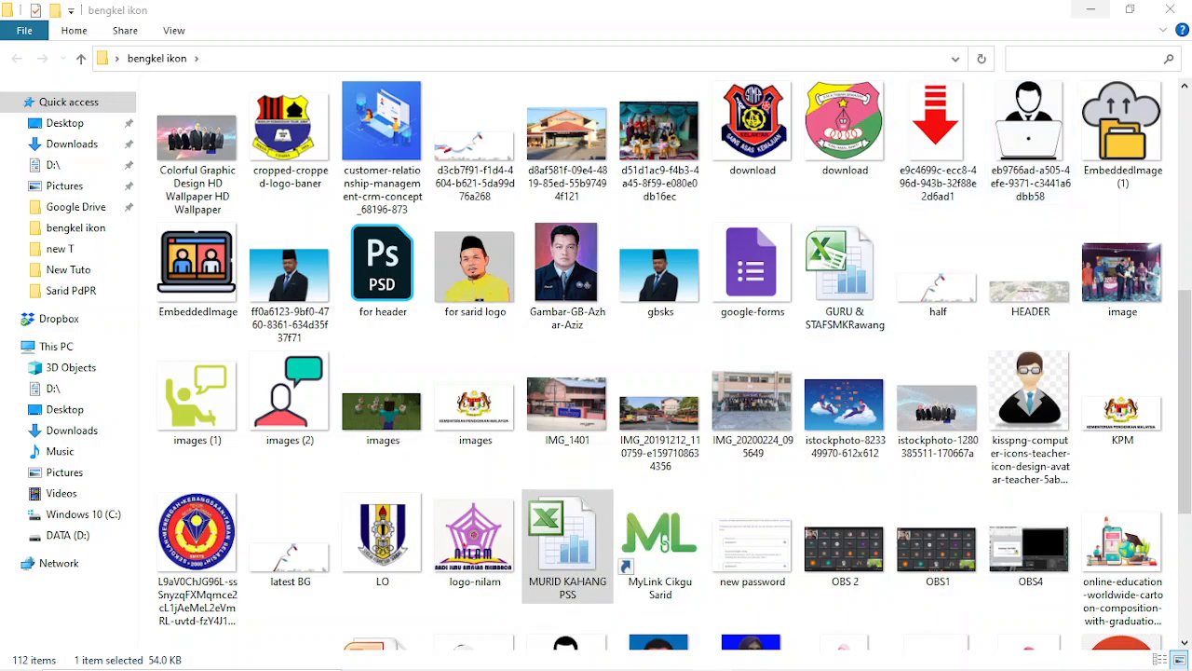
click(1170, 10)
Return to the form in Chrome and replace Option 1 of "Nama Pemohon" with the copied name list, checking the pasted options.
mouse_move(743, 669)
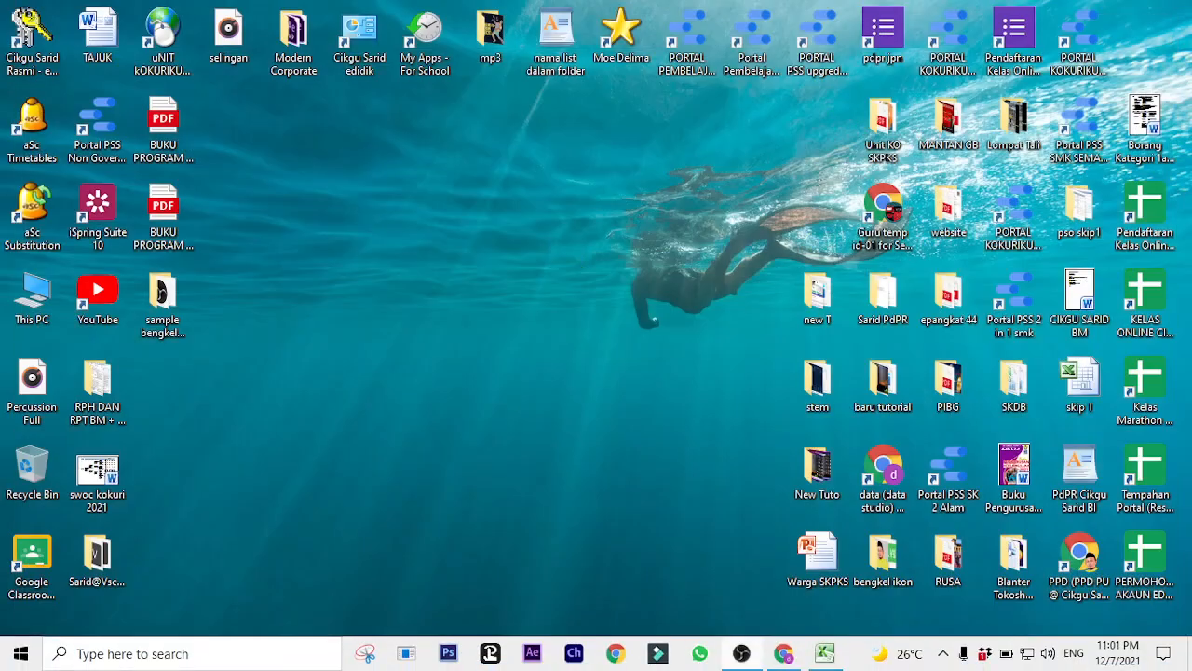
click(783, 653)
click(224, 423)
drag(221, 423, 277, 424)
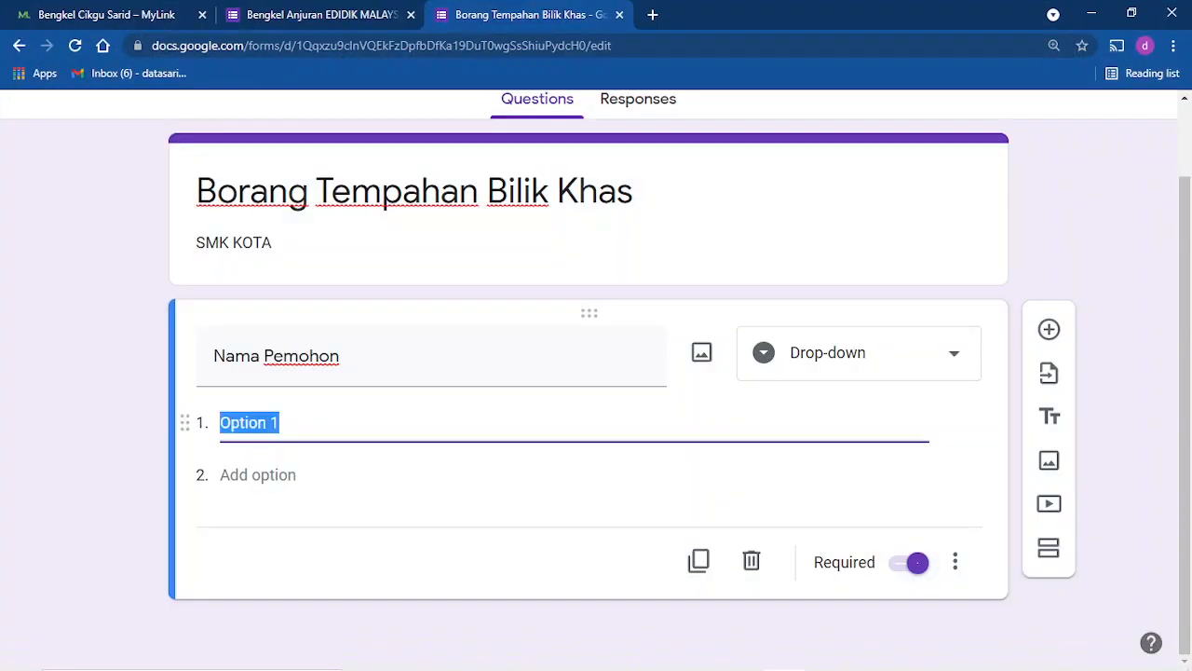
right_click(277, 423)
click(320, 236)
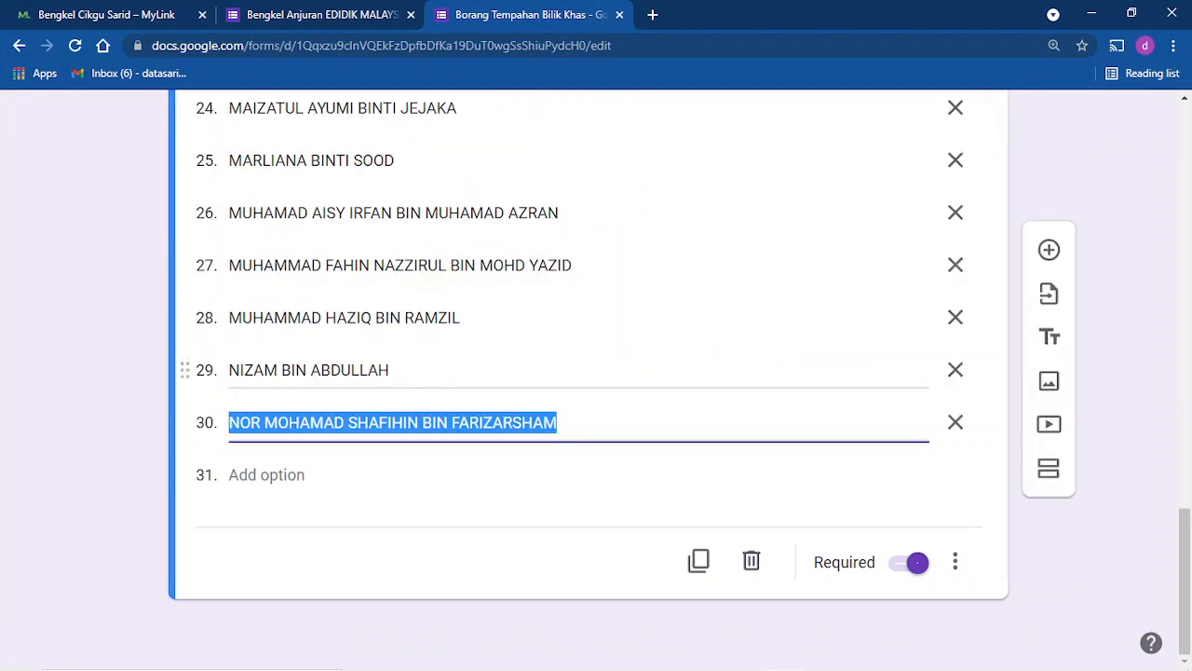
scroll(596, 372, up, 12)
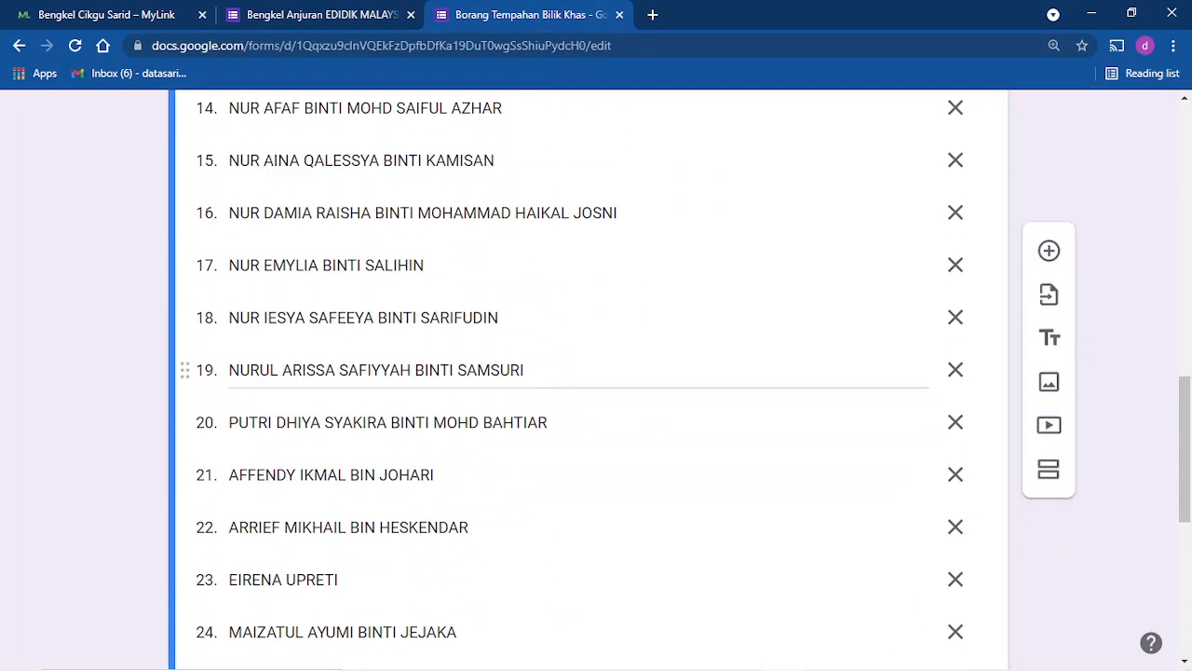
scroll(596, 372, up, 9)
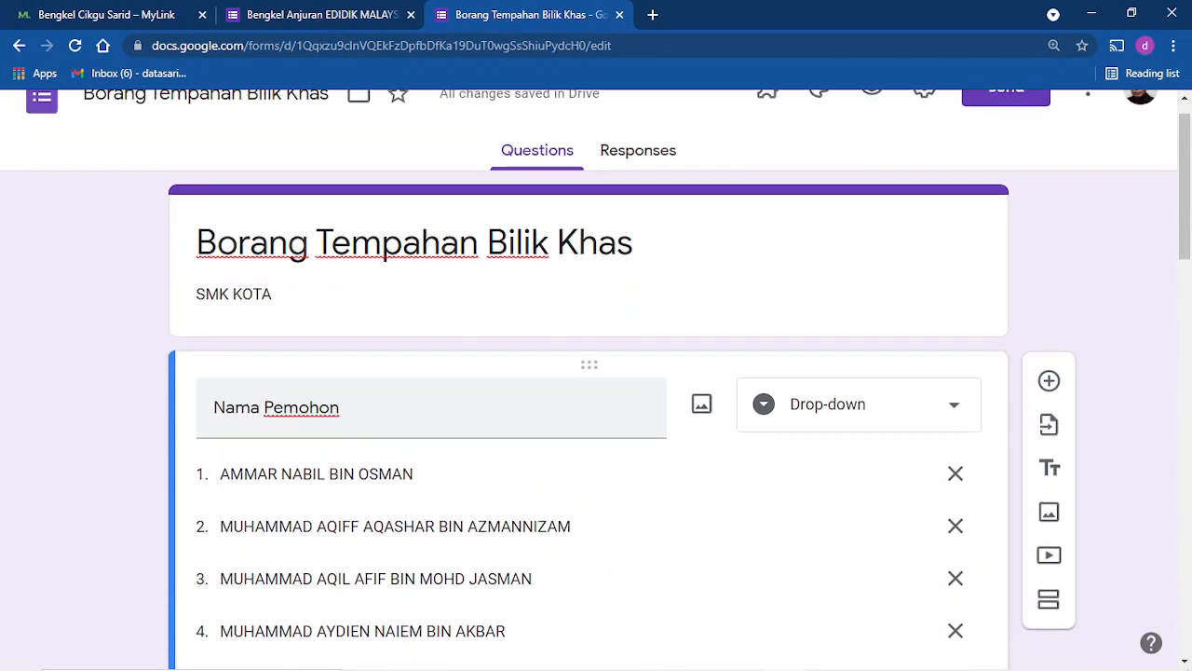
scroll(597, 372, down, 3)
scroll(699, 559, down, 14)
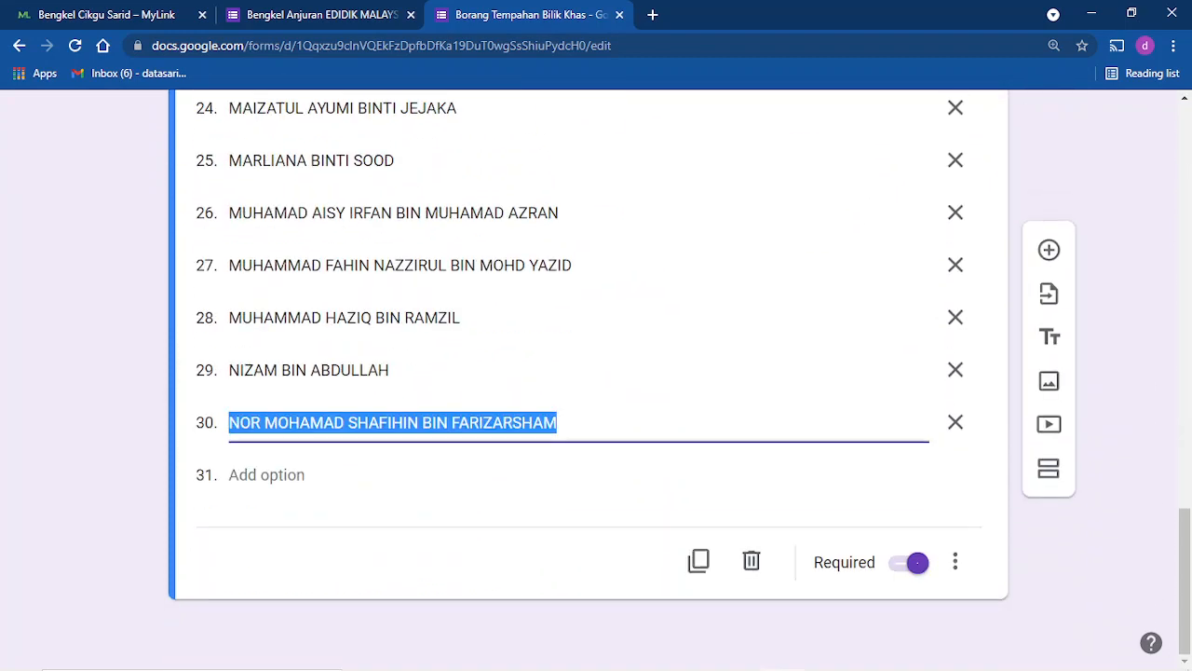
Add a required Date question named "Tarikh Tempahan" after the applicant drop-down.
click(1048, 249)
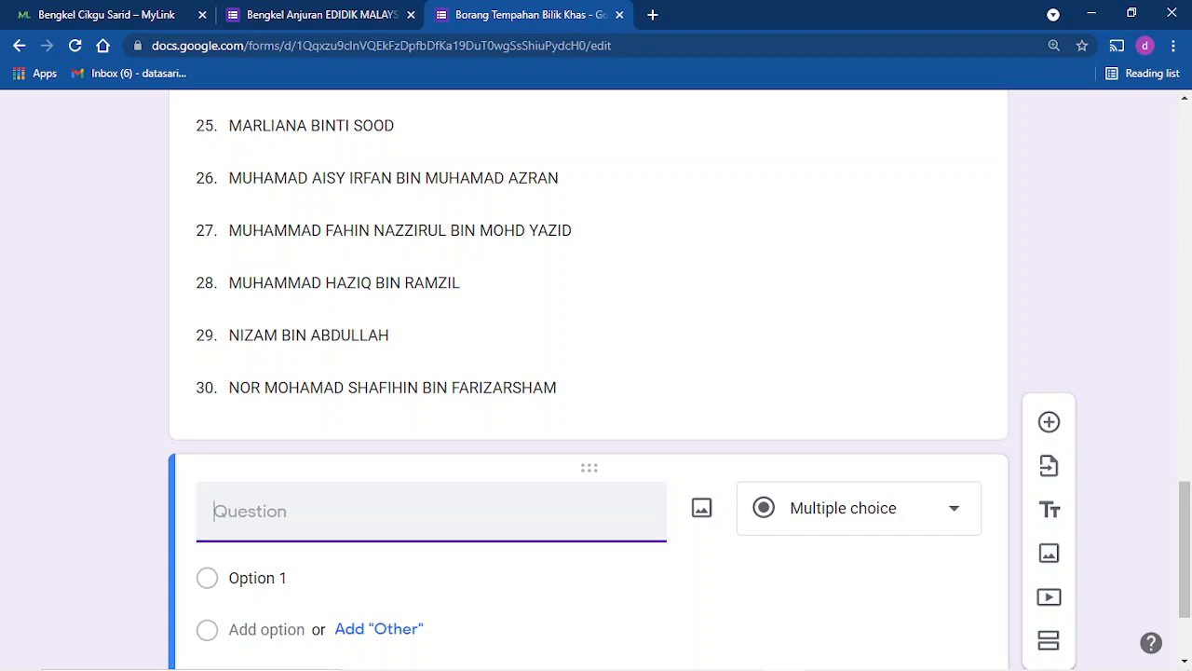
text(Tarikh)
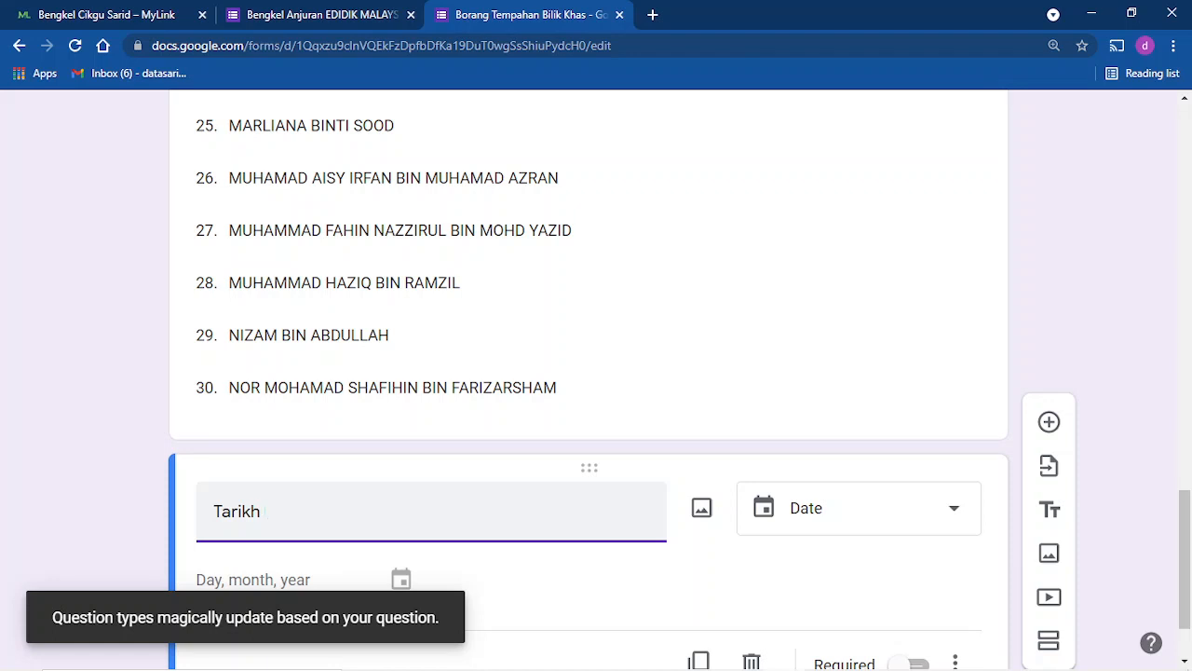
text( Tempahan)
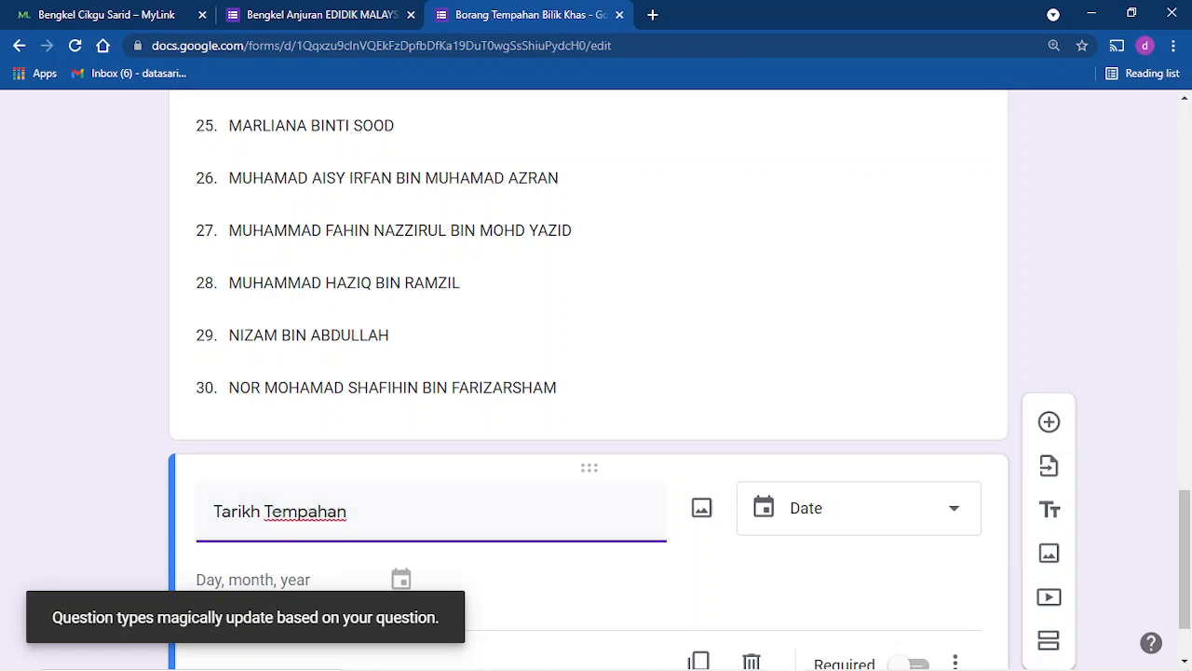
scroll(679, 372, down, 1)
click(917, 562)
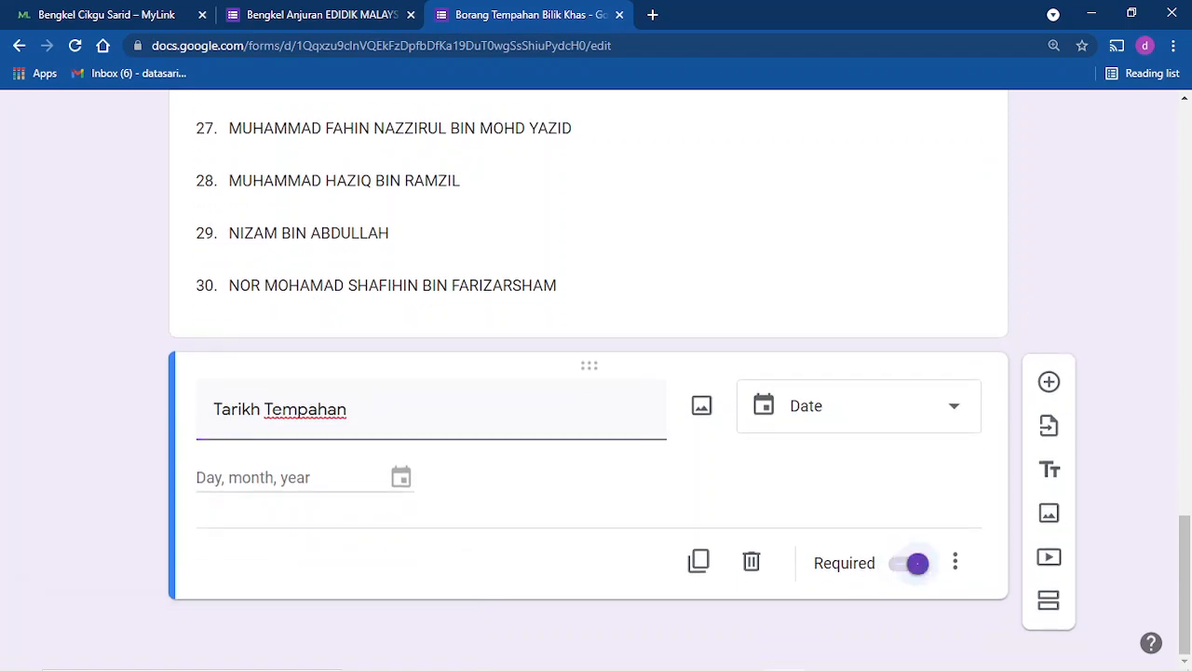
Add a question named "Nama Bilik" and set its type to Multiple choice.
click(1049, 381)
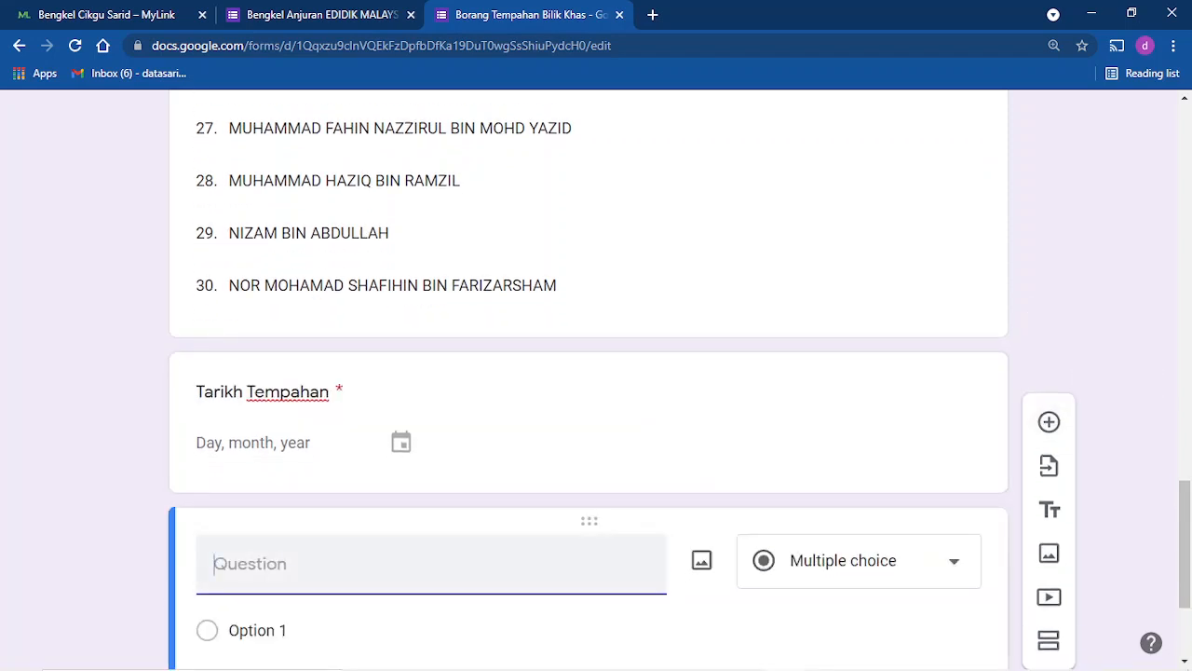
text(Nama Bilik)
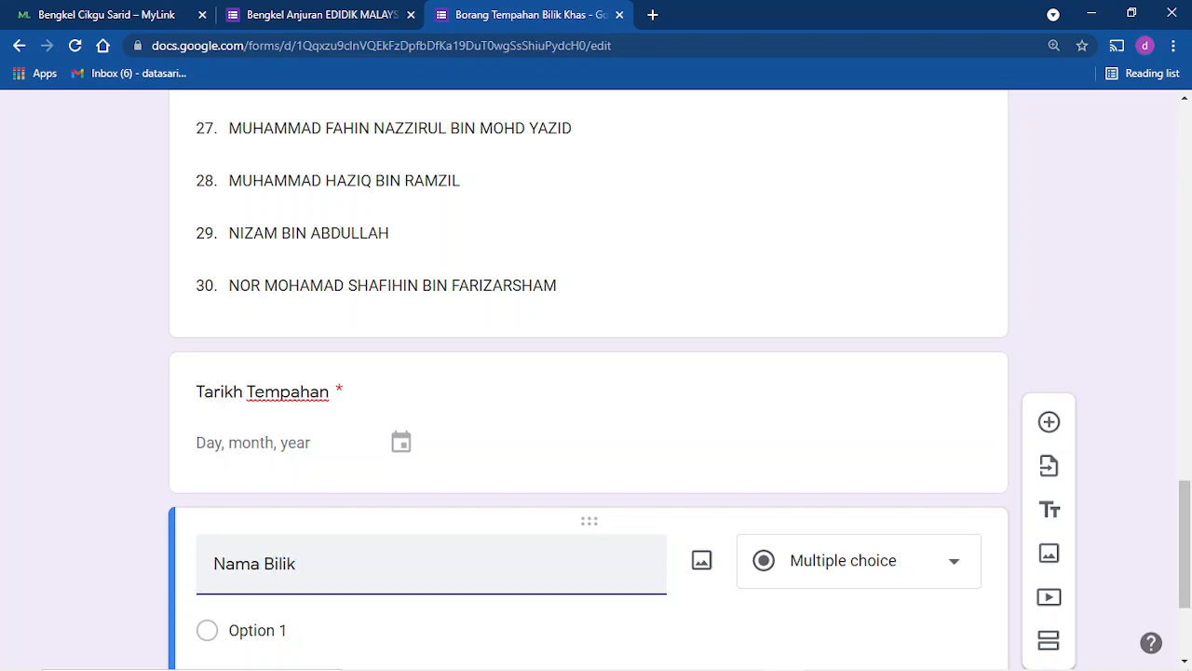
scroll(589, 380, down, 1)
click(859, 473)
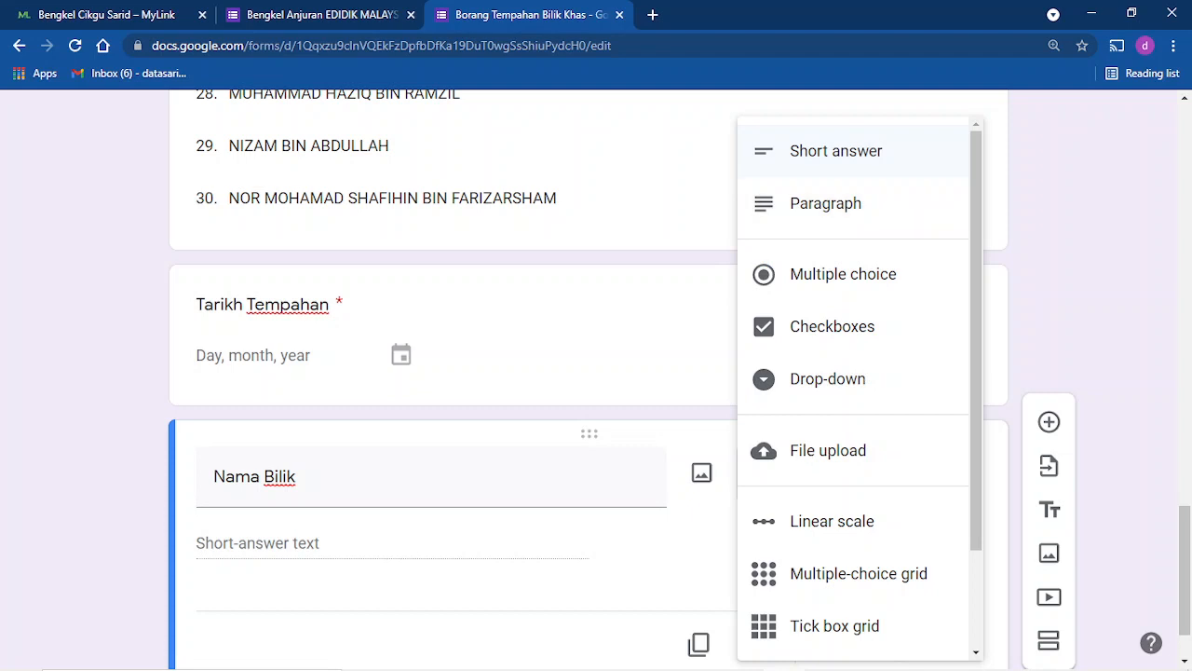
click(843, 274)
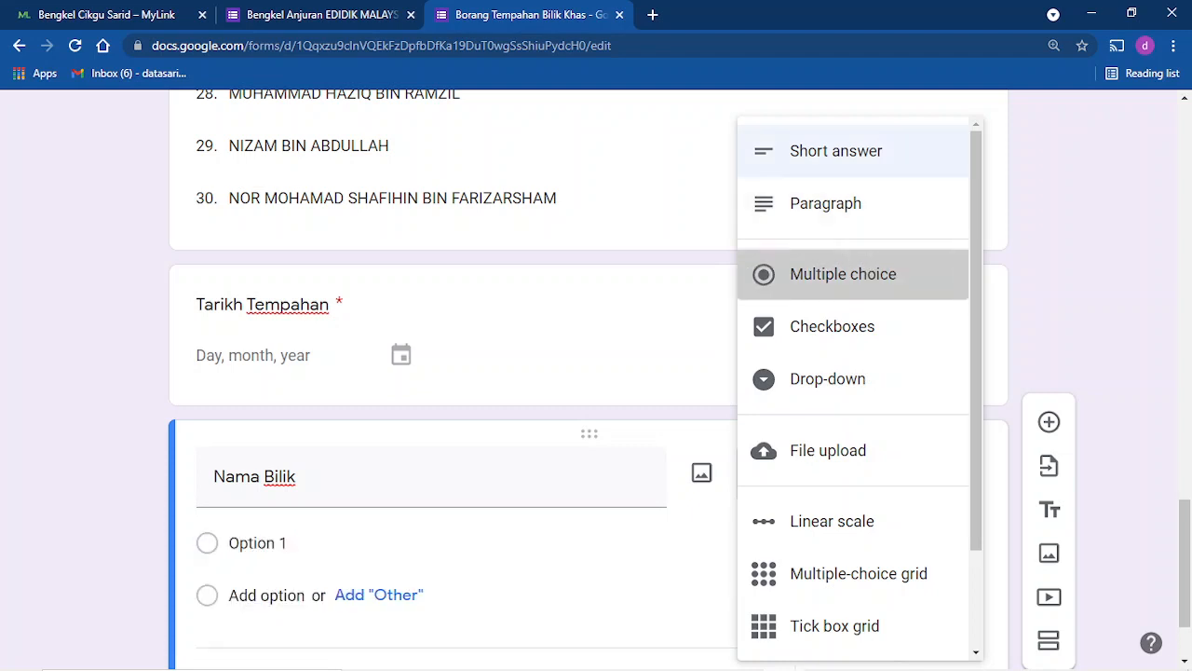
Name the first option of the "Nama Bilik" question "Makmal Komputer".
click(311, 543)
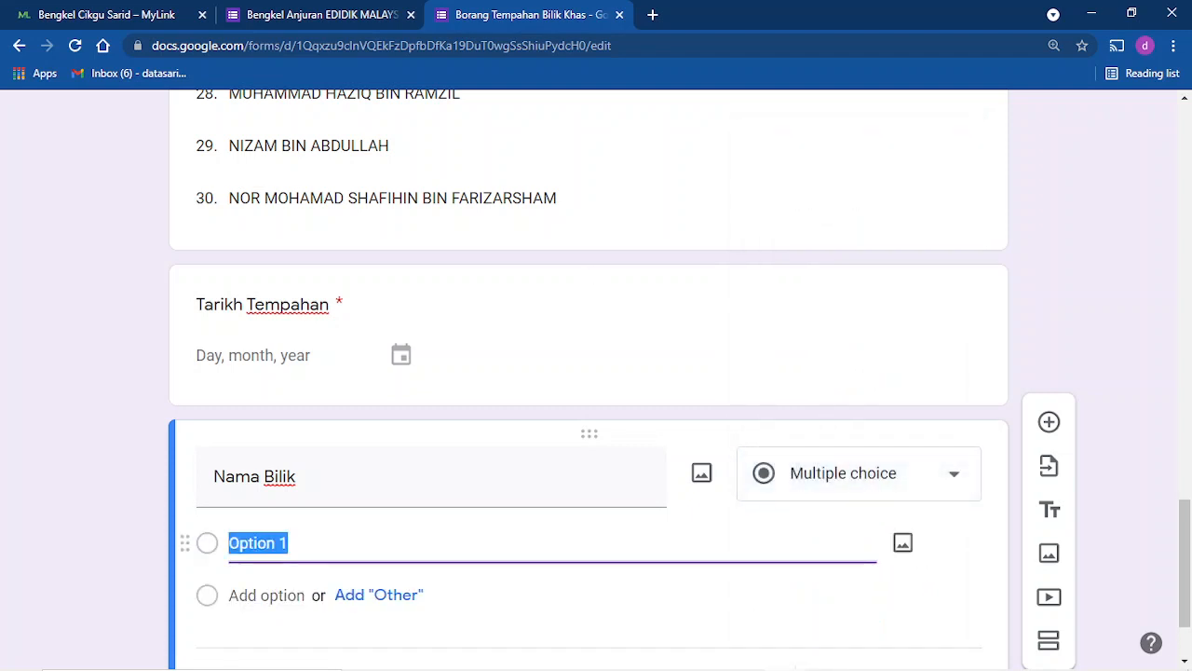
text(Mak)
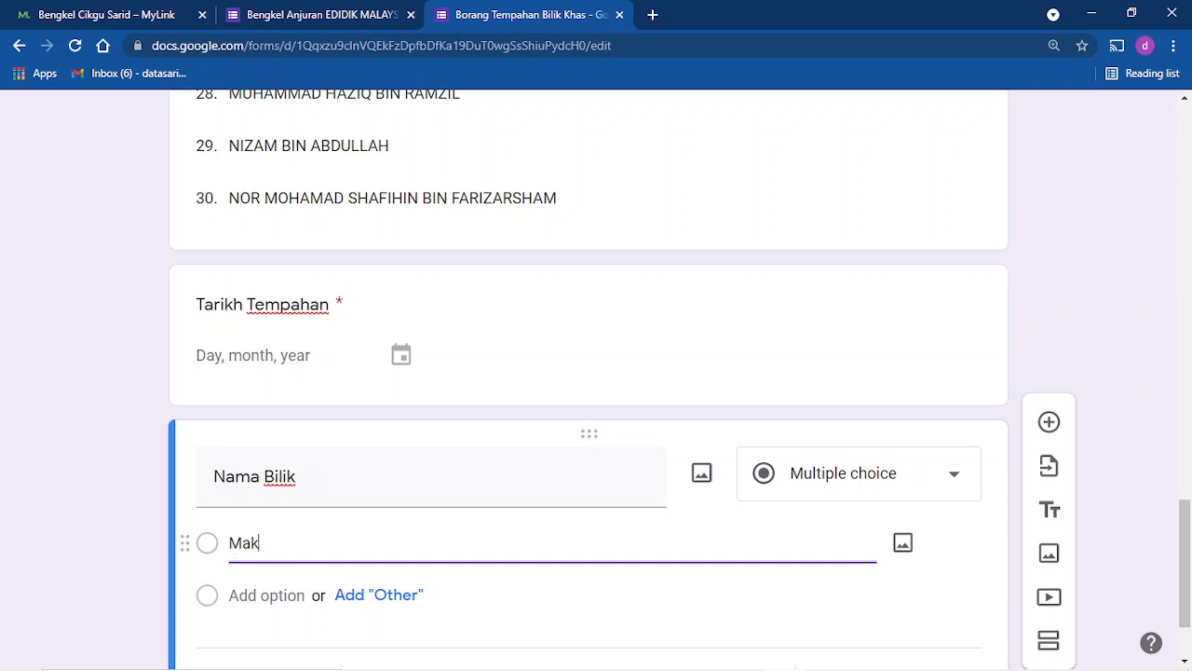
text(lmal)
key(BackSpace)
key(BackSpace)
key(BackSpace)
text(mal Kompu)
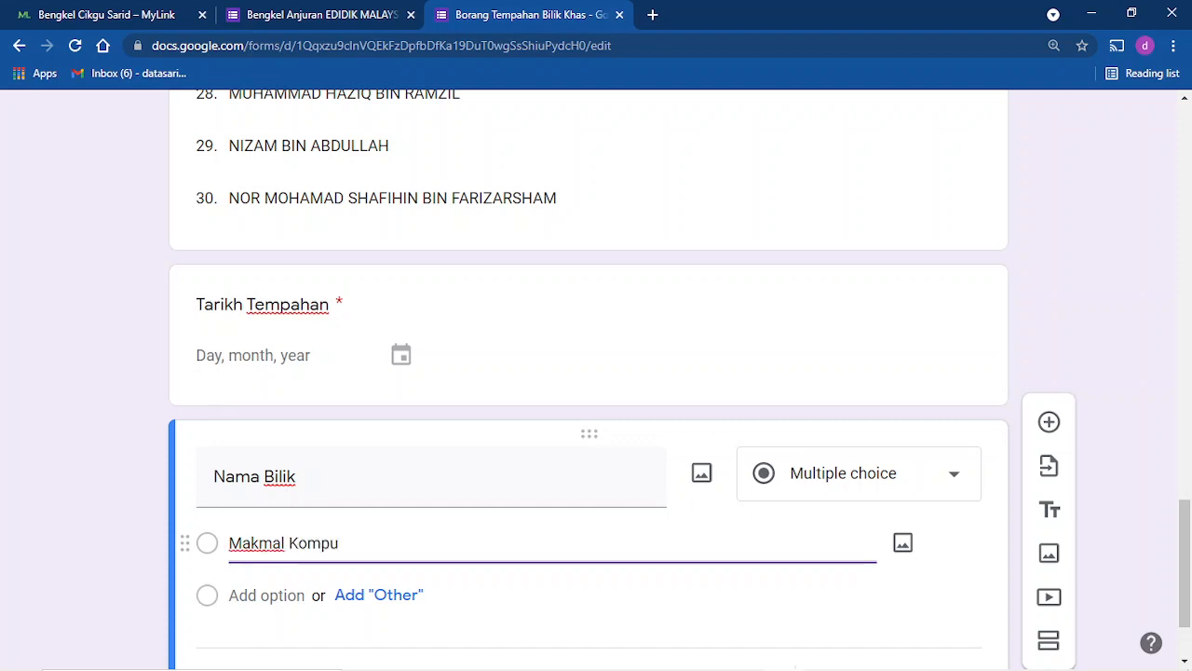
text(ter)
Add "Bilik Perpustakaan" as the second option of the "Nama Bilik" question.
key(Return)
text(Bilik)
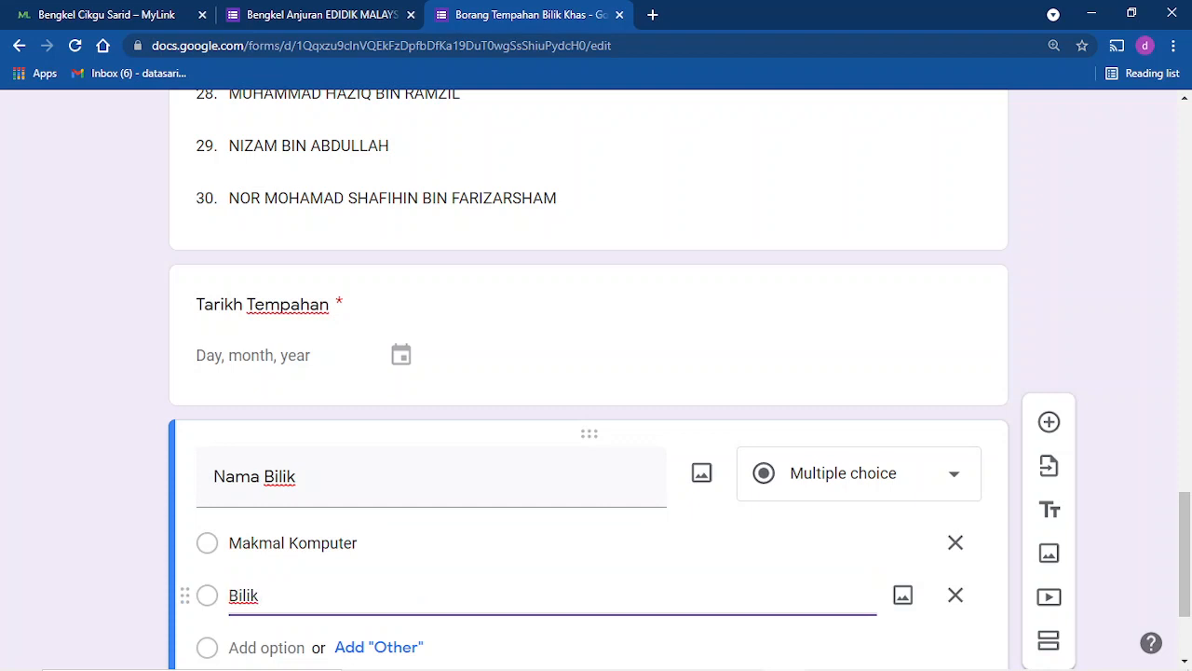
text( PSS)
key(BackSpace)
key(BackSpace)
text(erpustakaa)
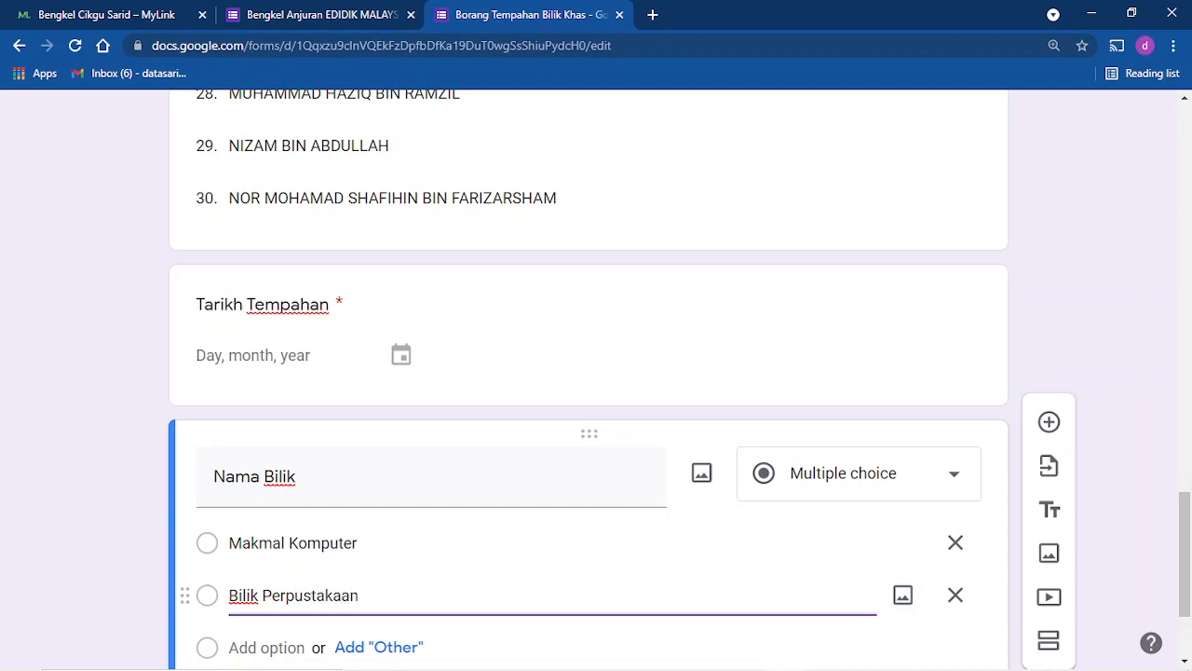
text(n)
scroll(596, 372, down, 1)
Add "Dewan Besar" as the third room option of the "Nama Bilik" question.
key(Return)
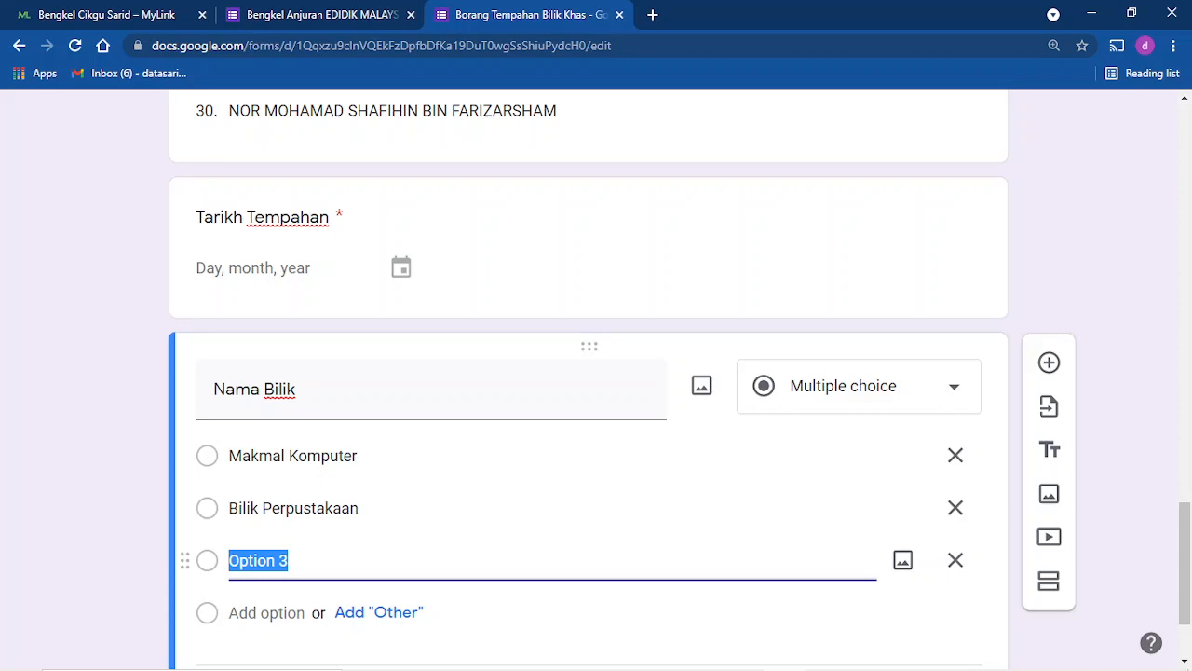
text(Dewan)
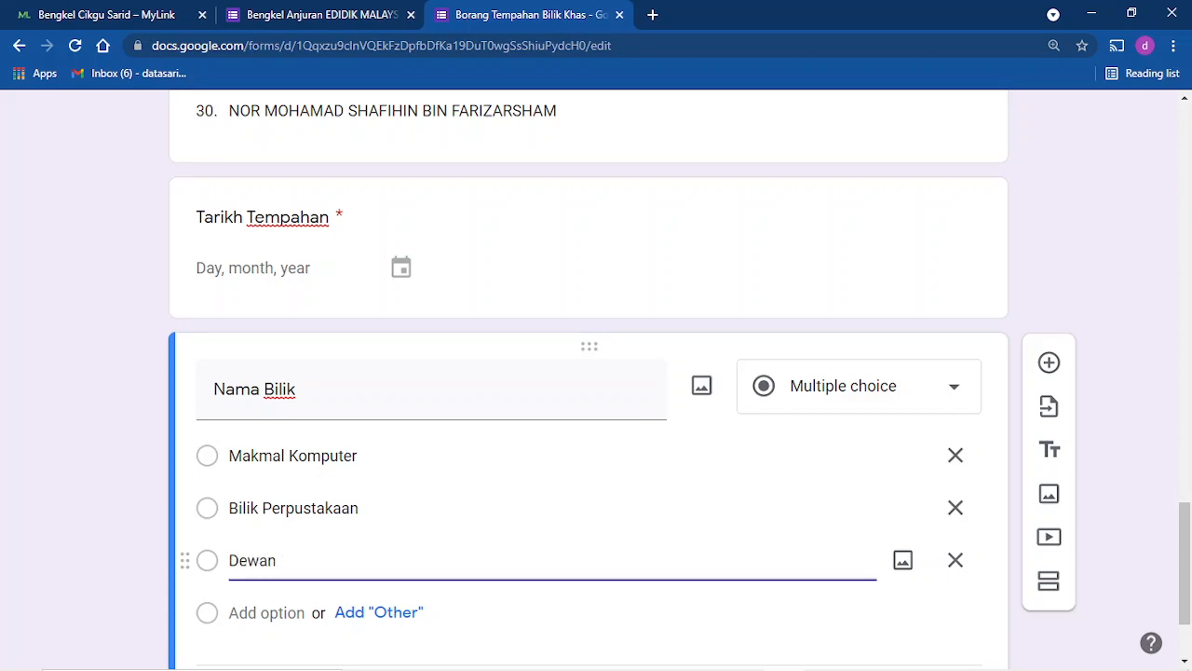
text( Besar)
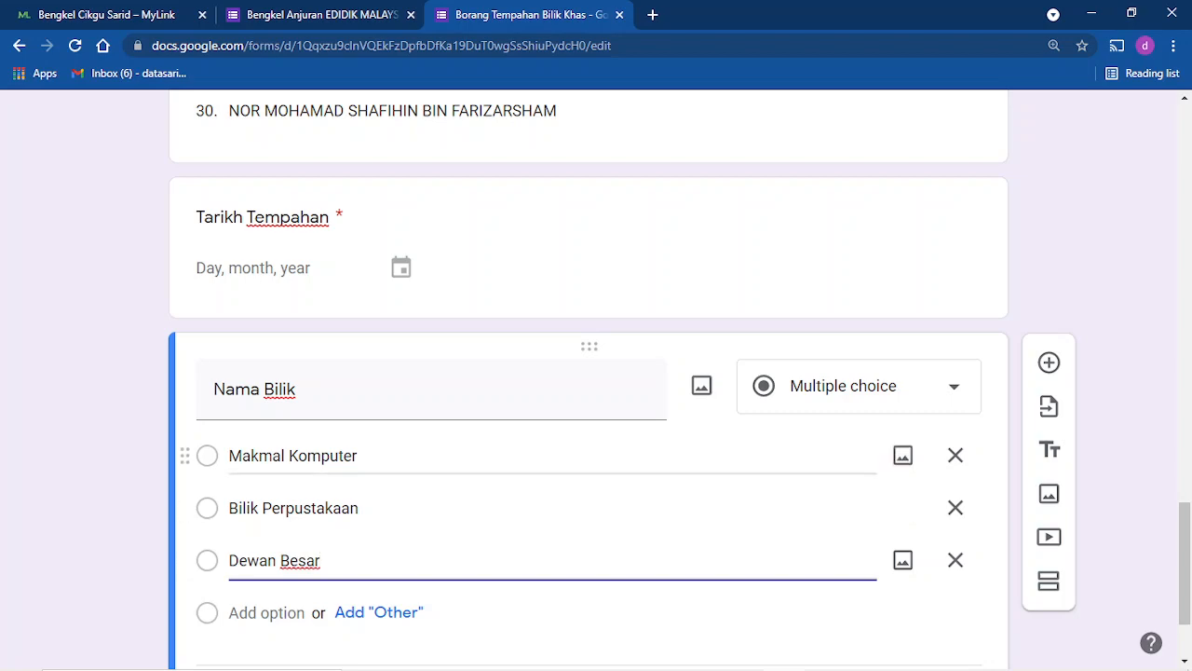
scroll(894, 484, up, 3)
scroll(894, 485, down, 4)
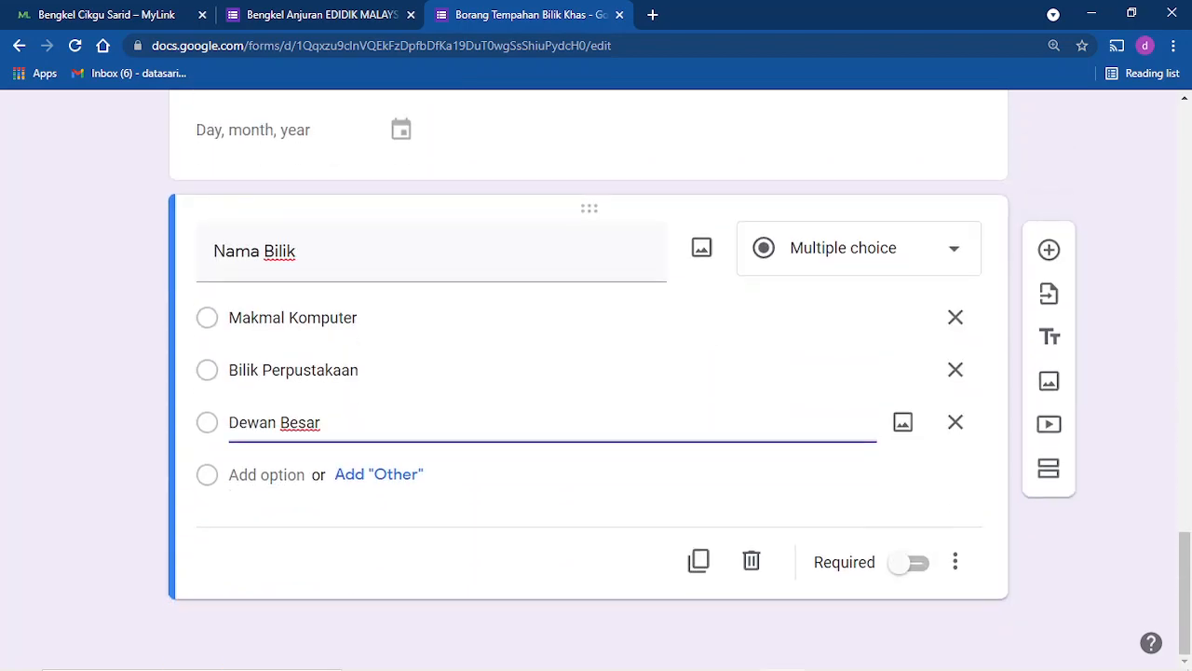
Add a question named "Masa Tempahan" below the room question and set its type to Checkboxes.
click(1049, 163)
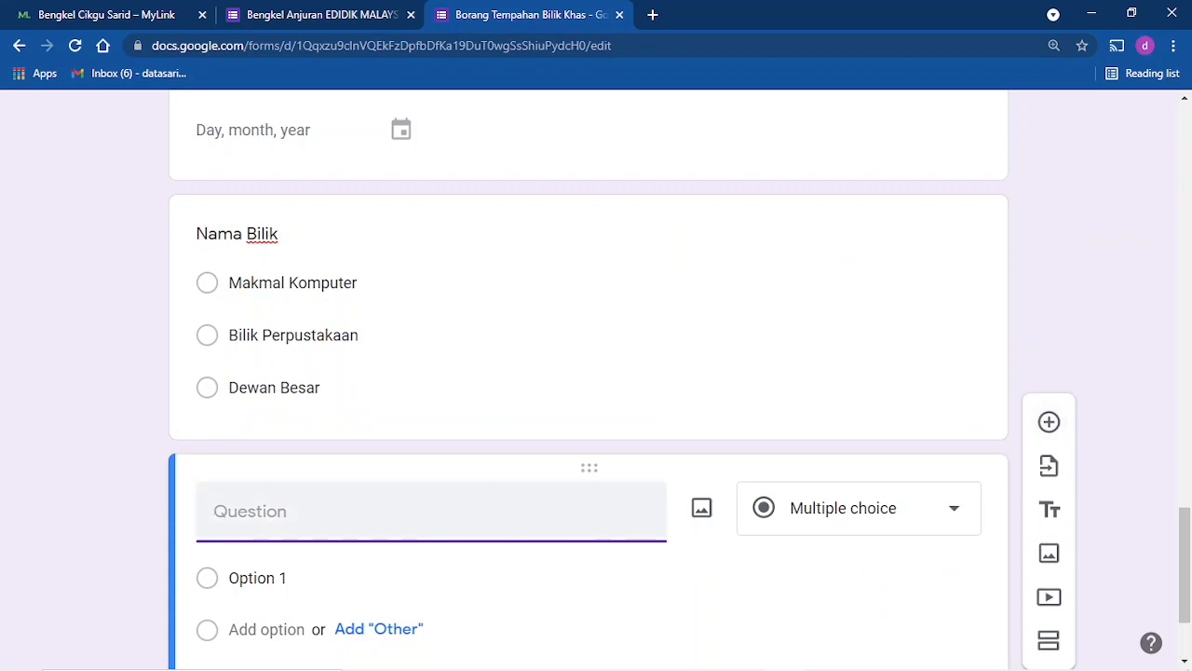
text(Masa)
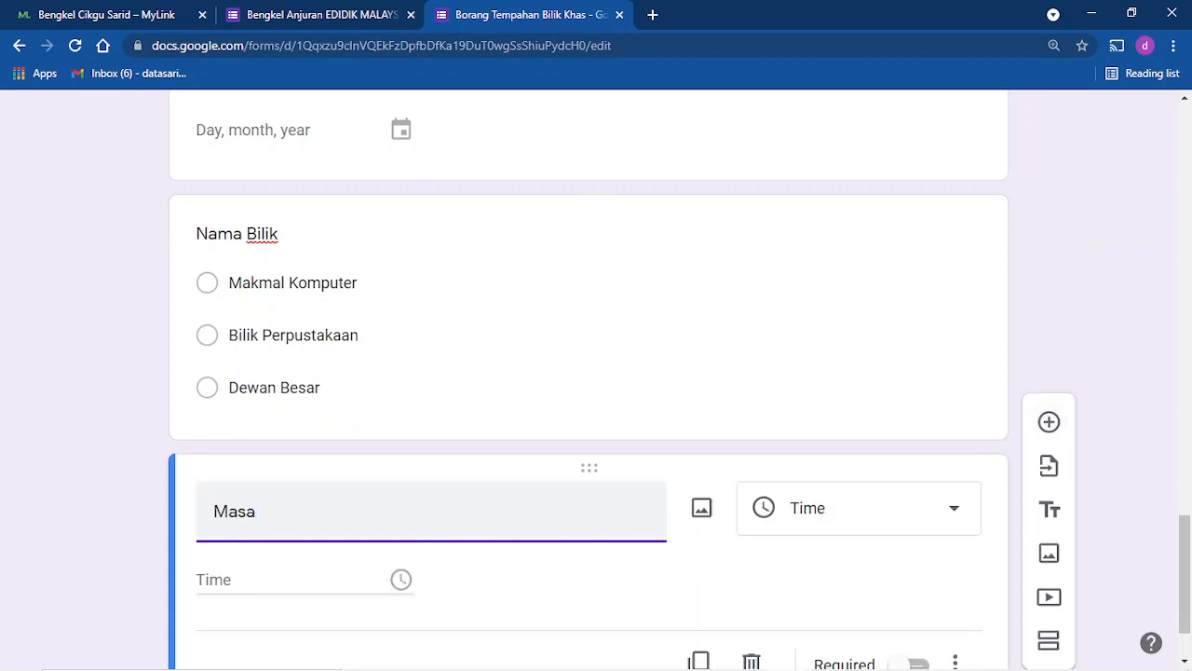
text( Tempahan)
click(859, 508)
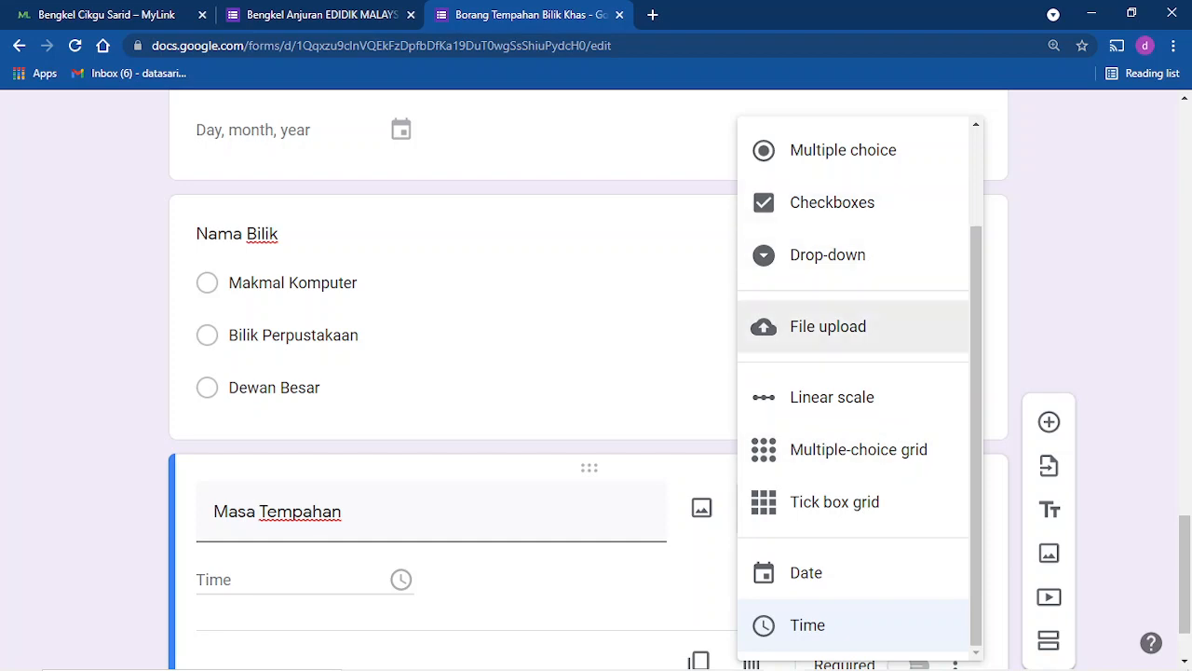
scroll(852, 279, up, 1)
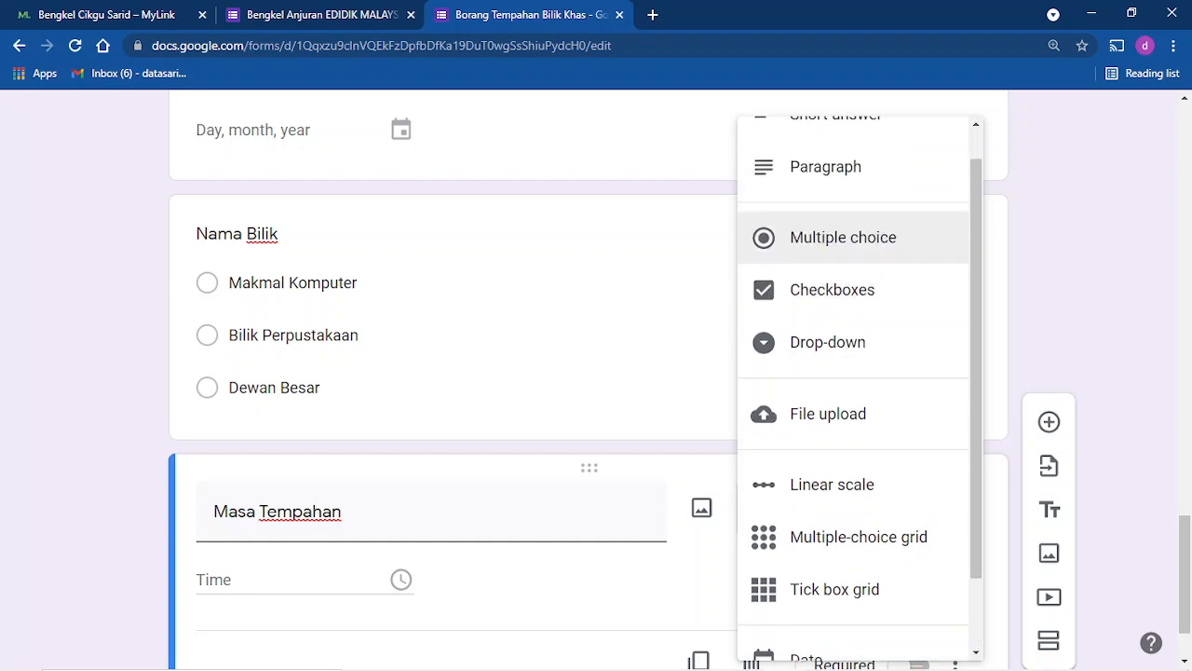
click(832, 290)
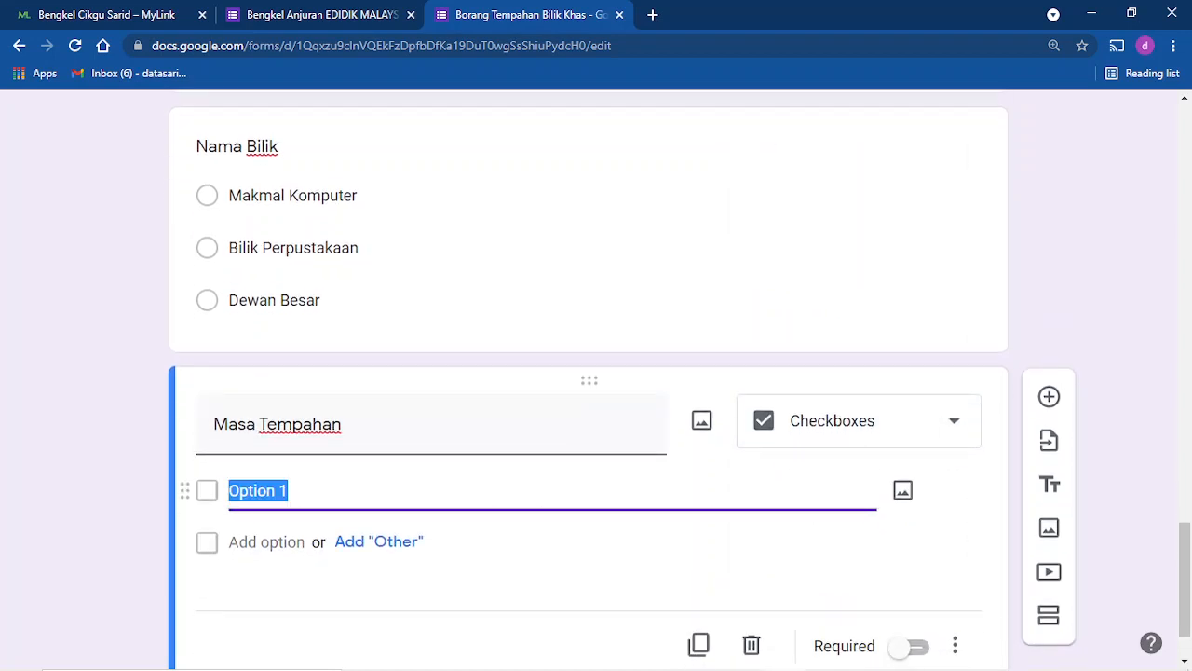
Add "Masa Pertama", "Masa Kedua" and "Masa Ketiga" as the first three checkbox options of the "Masa Tempahan" question.
text(M)
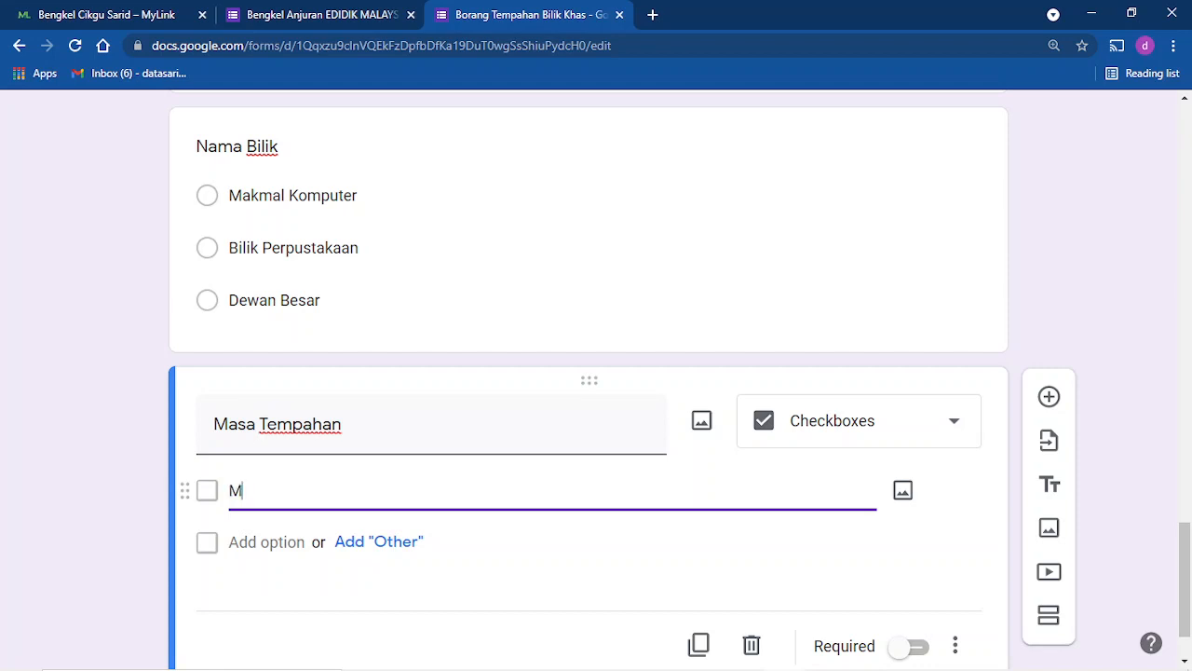
text(asa Pertama)
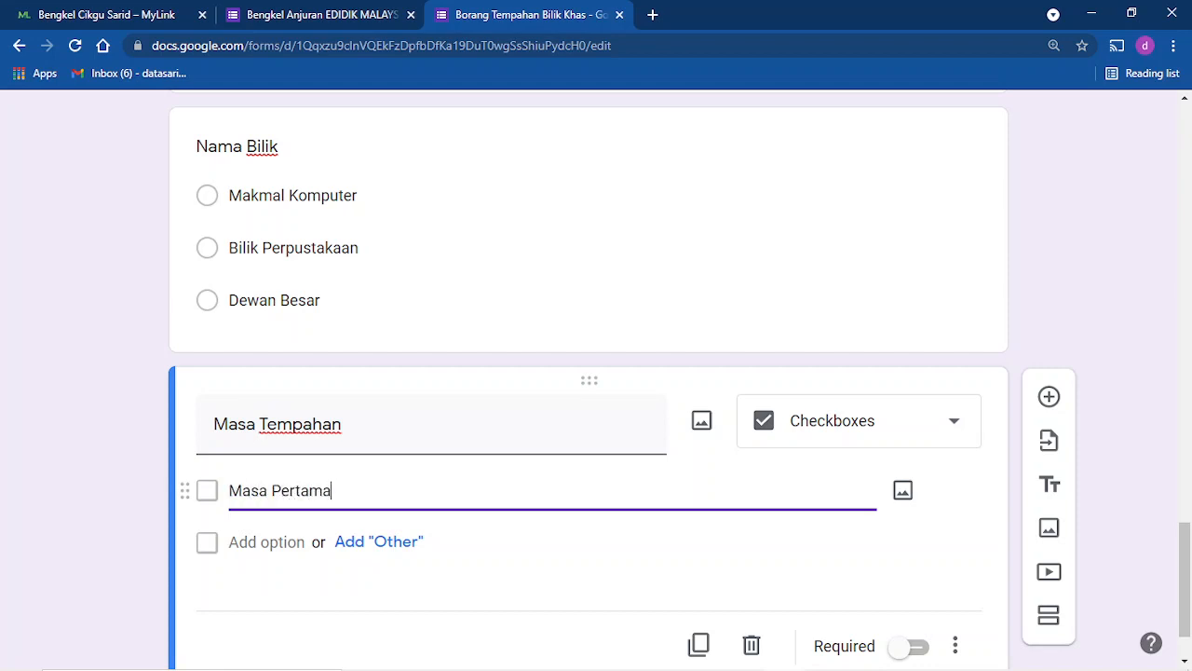
key(Return)
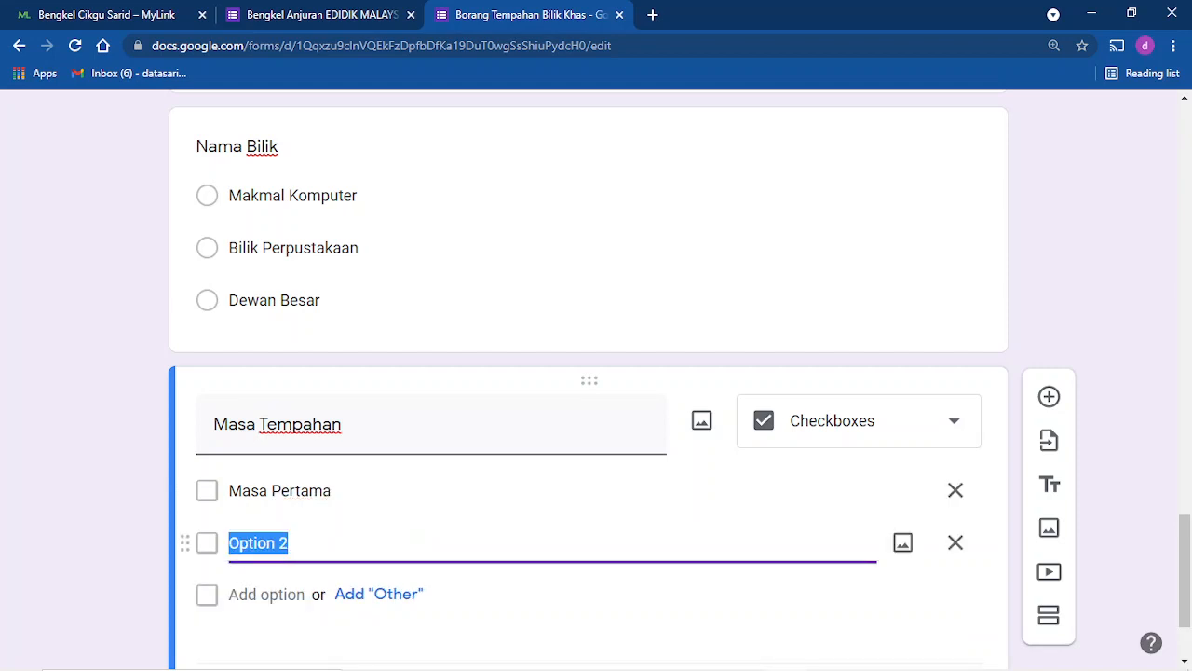
text(Masa Kedua)
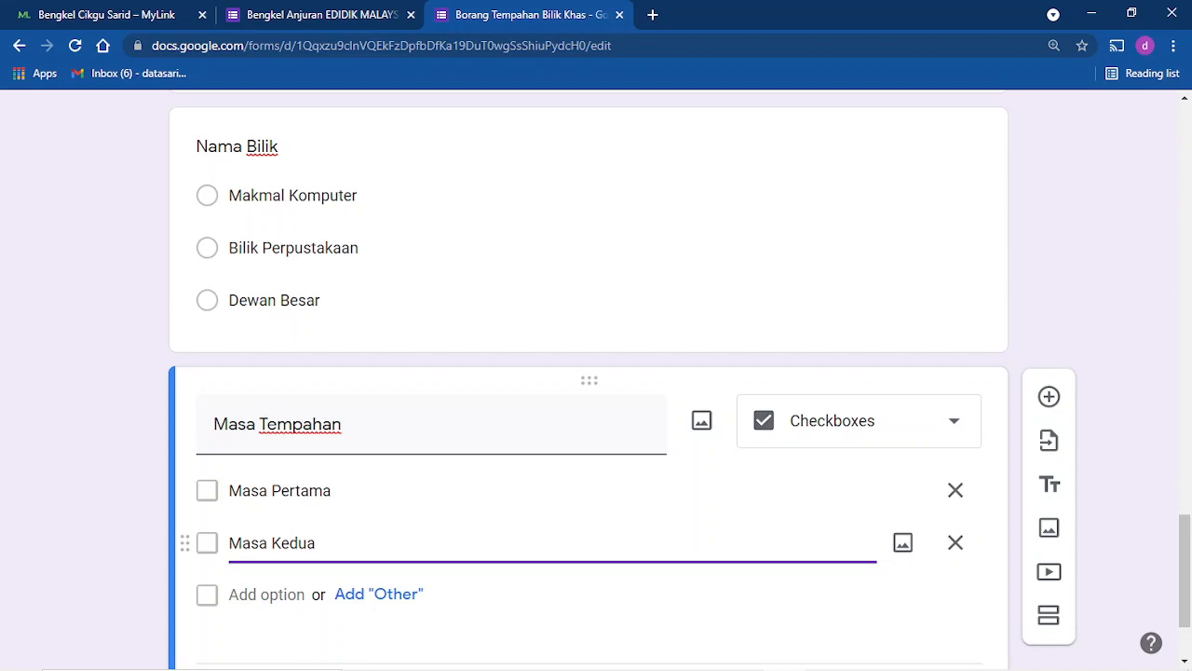
key(Return)
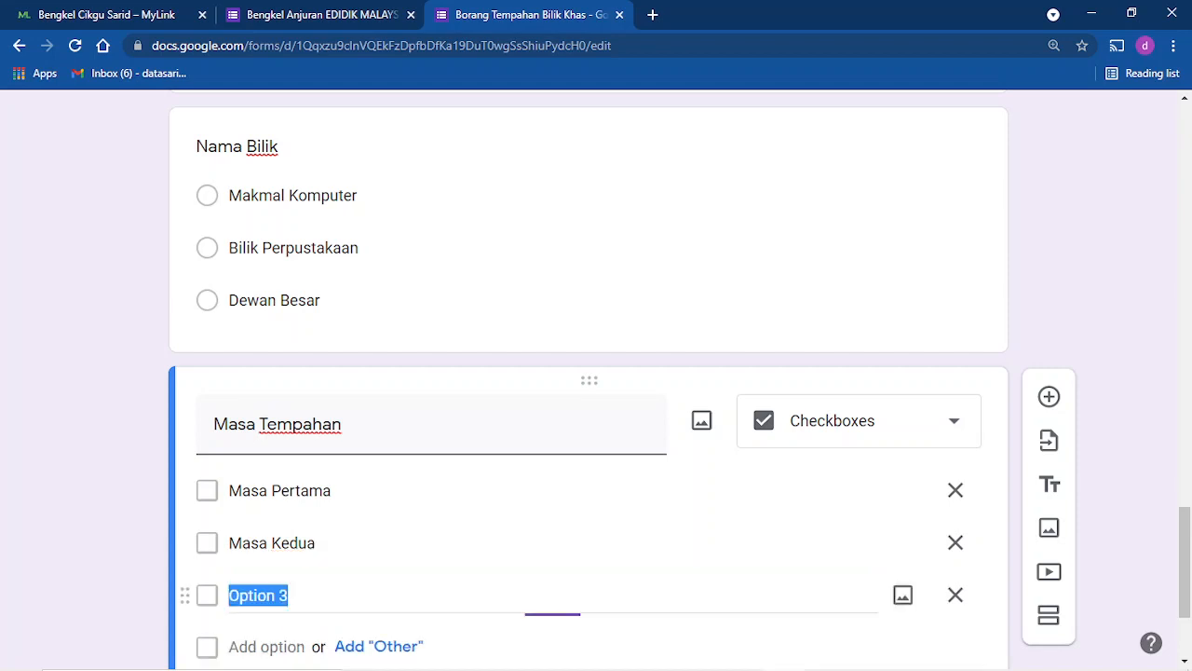
text(Masa)
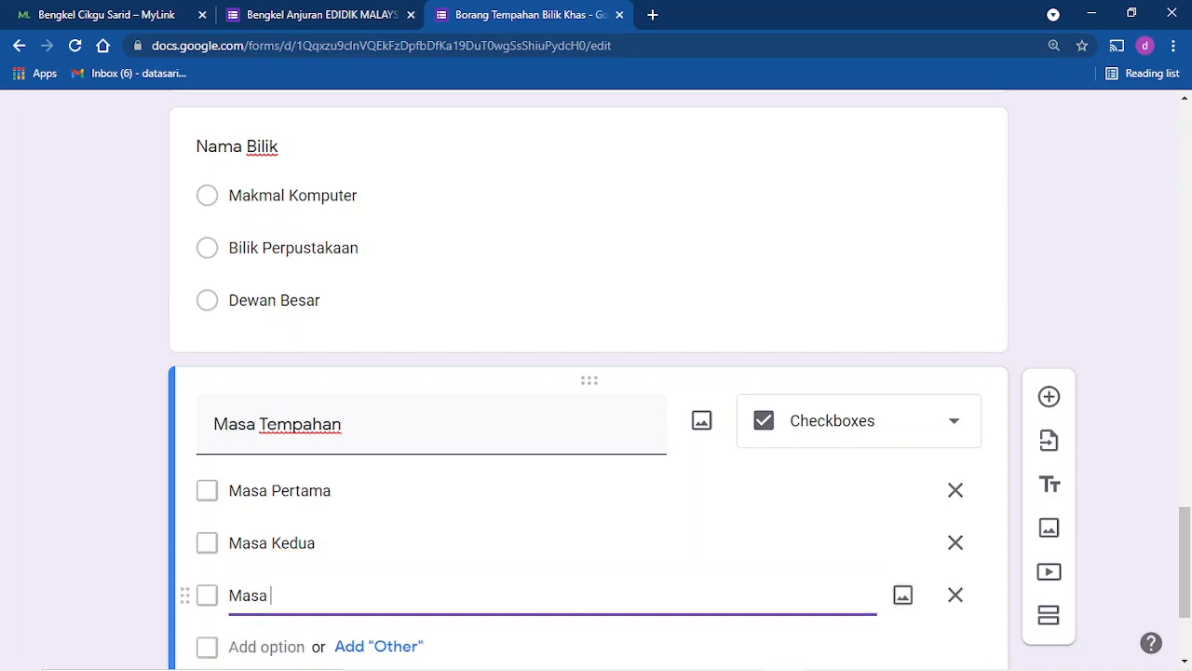
text( Ketiga)
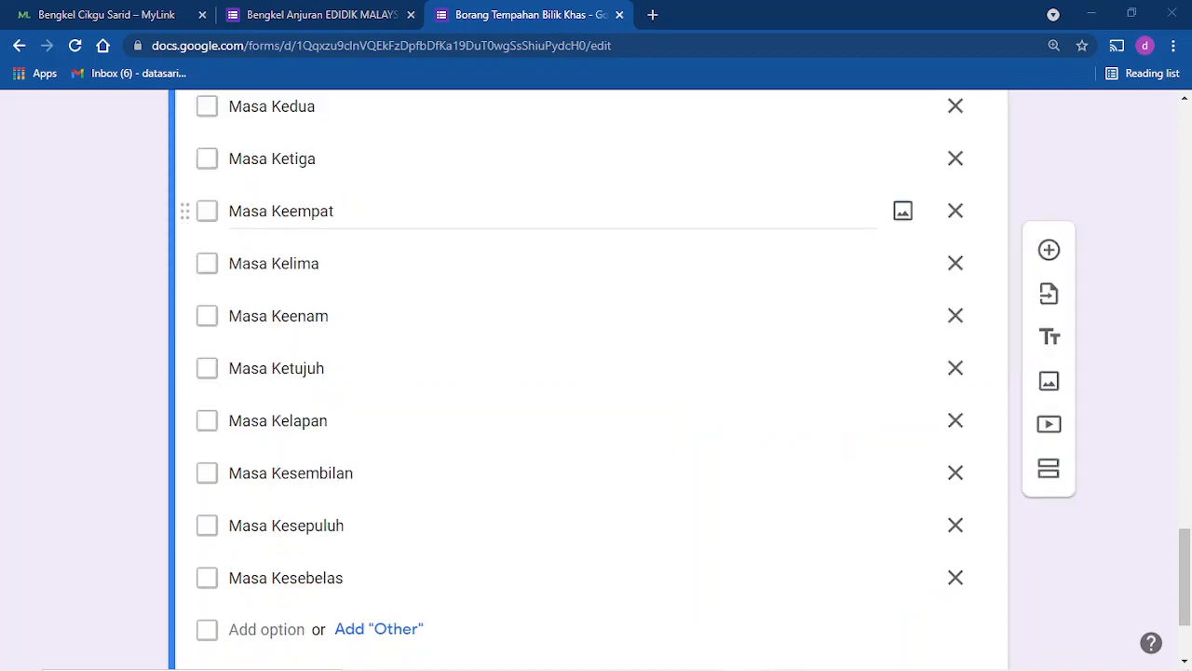
Review the booking form from the "Masa Tempahan" options back up to the form title.
scroll(559, 372, down, 2)
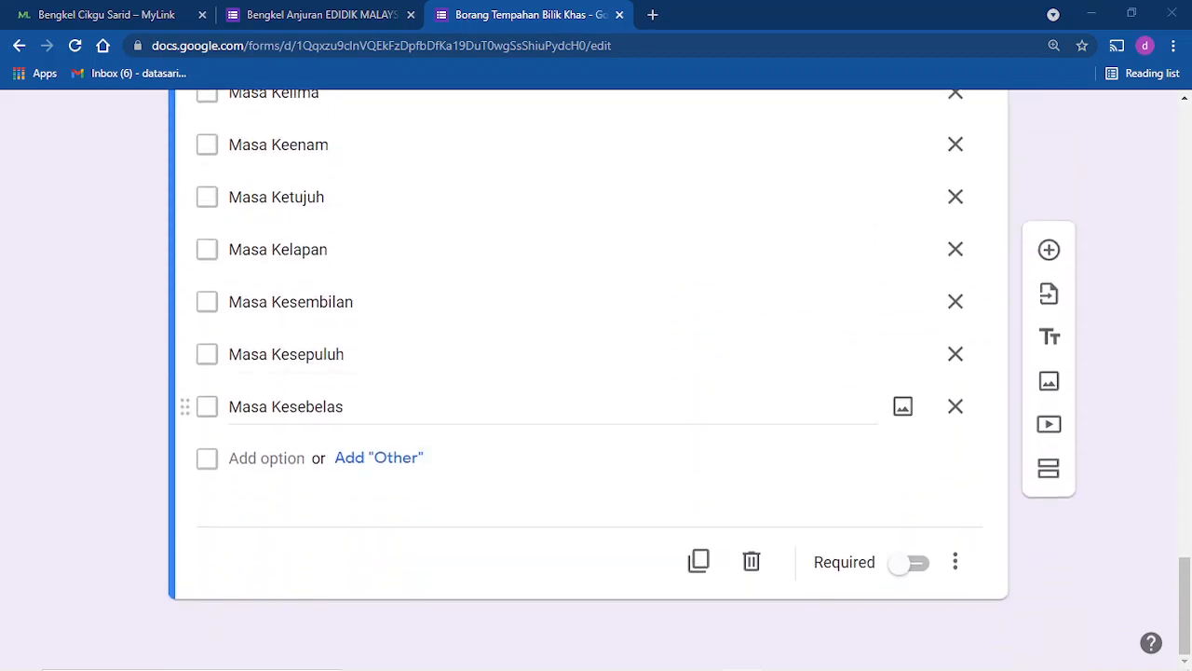
scroll(559, 377, up, 5)
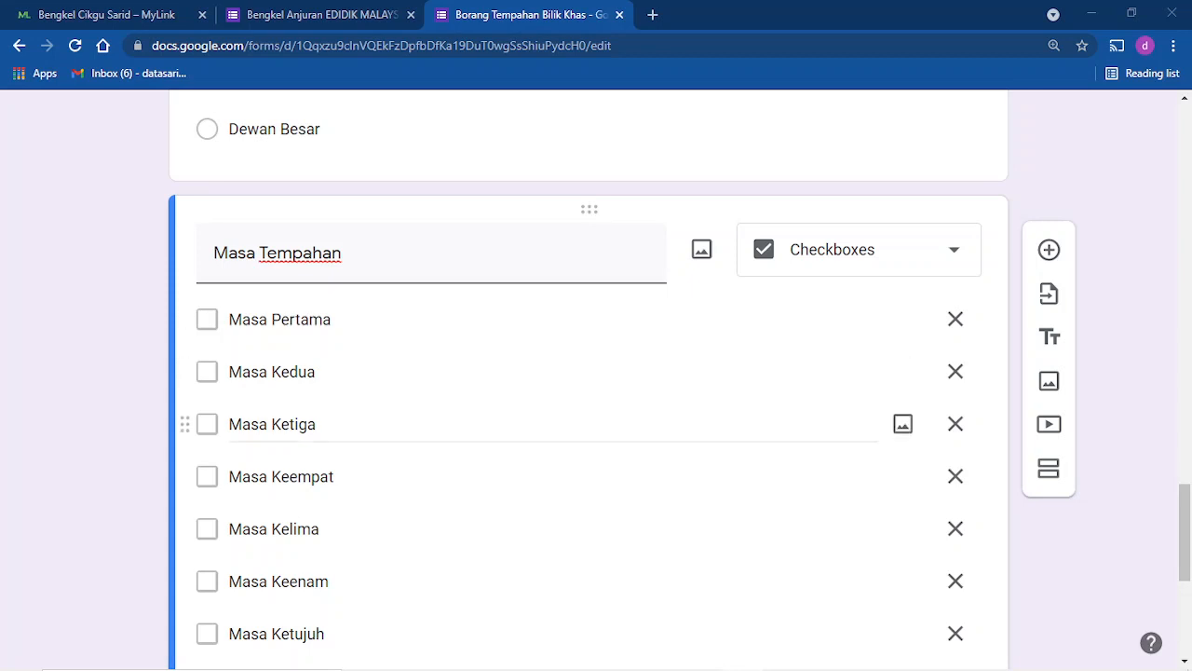
scroll(587, 419, up, 8)
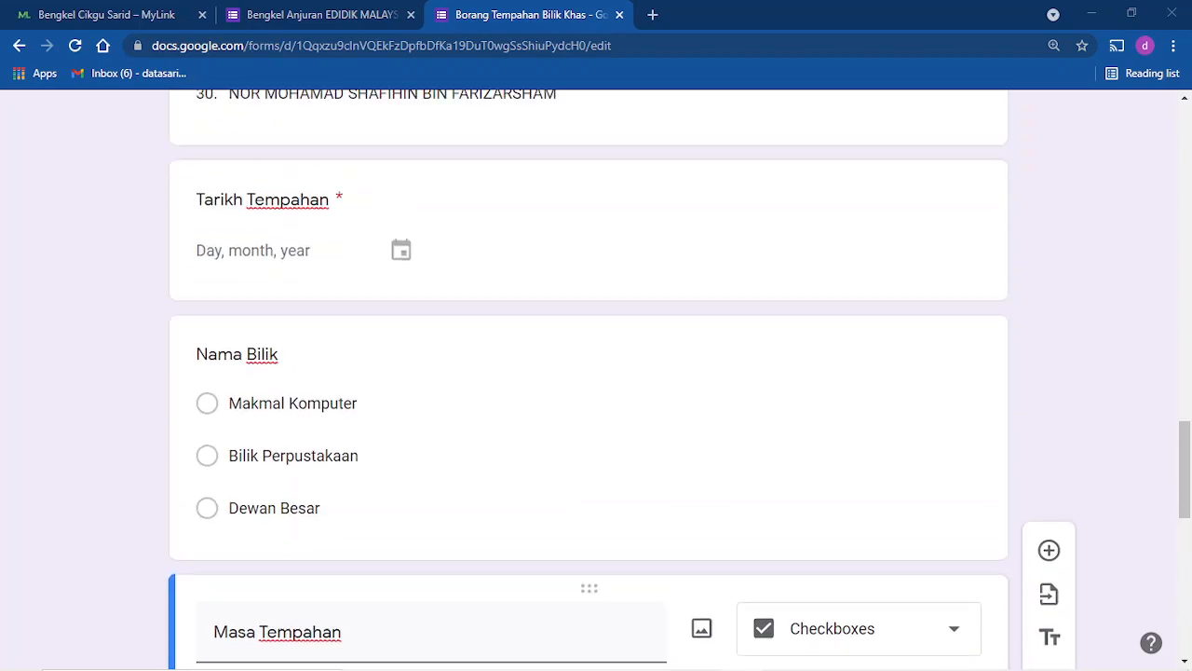
scroll(587, 381, up, 8)
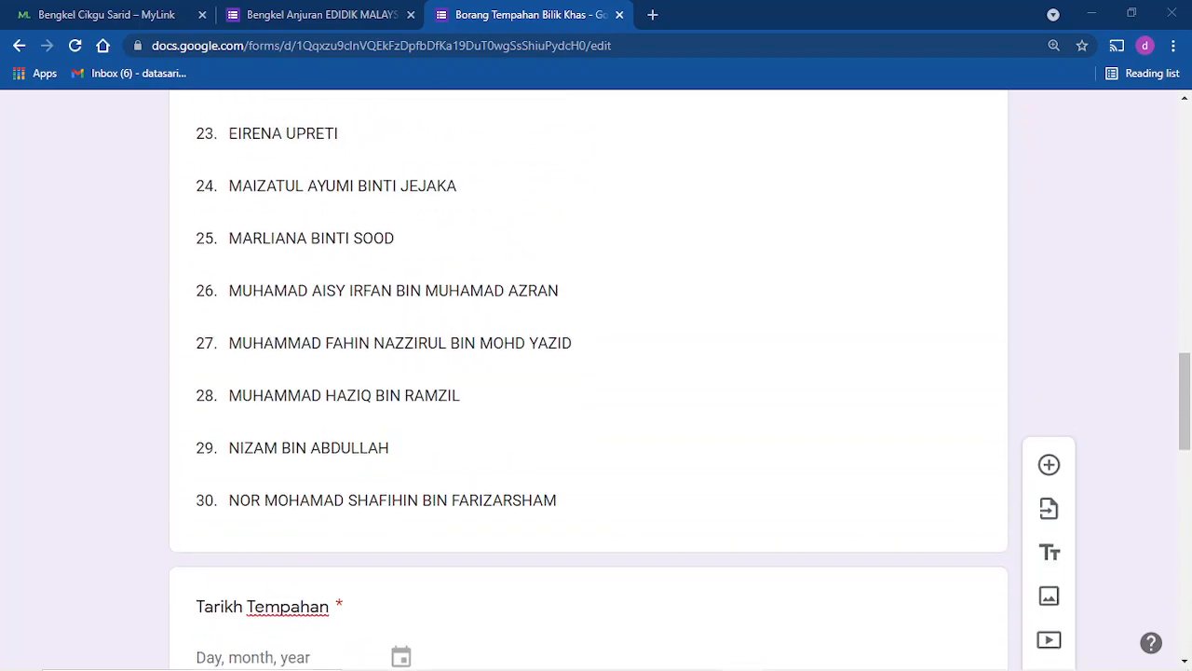
scroll(587, 381, up, 10)
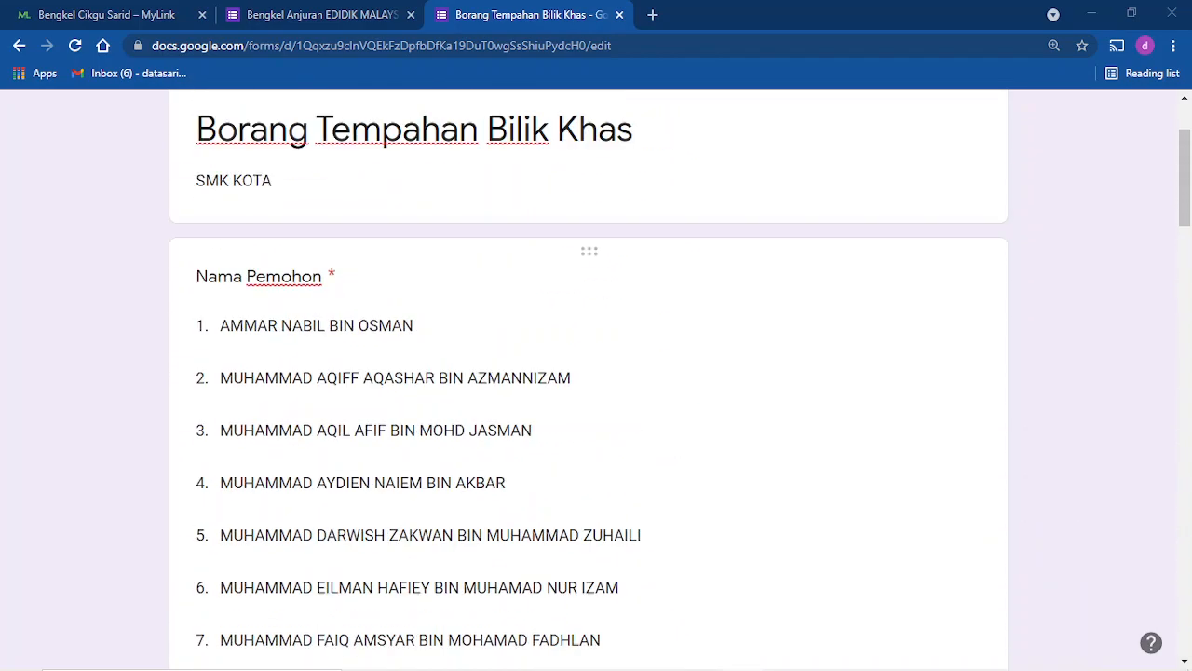
scroll(586, 382, down, 1)
scroll(587, 381, up, 2)
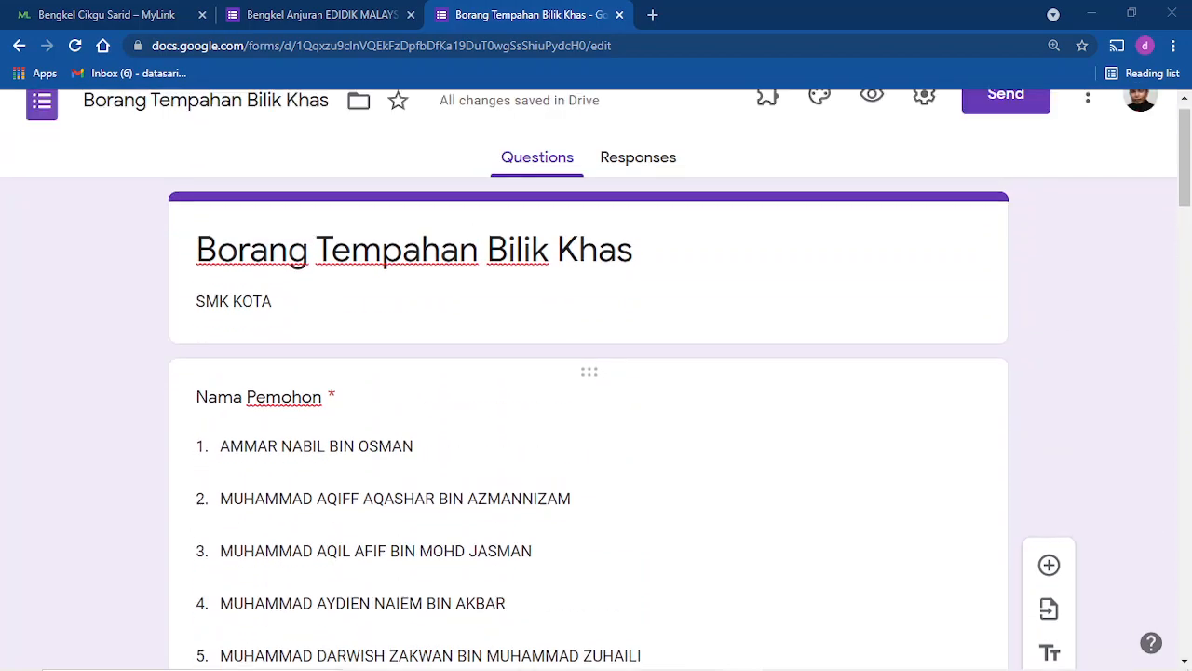
Make the "Masa Tempahan" question required.
scroll(587, 382, down, 8)
scroll(587, 382, down, 12)
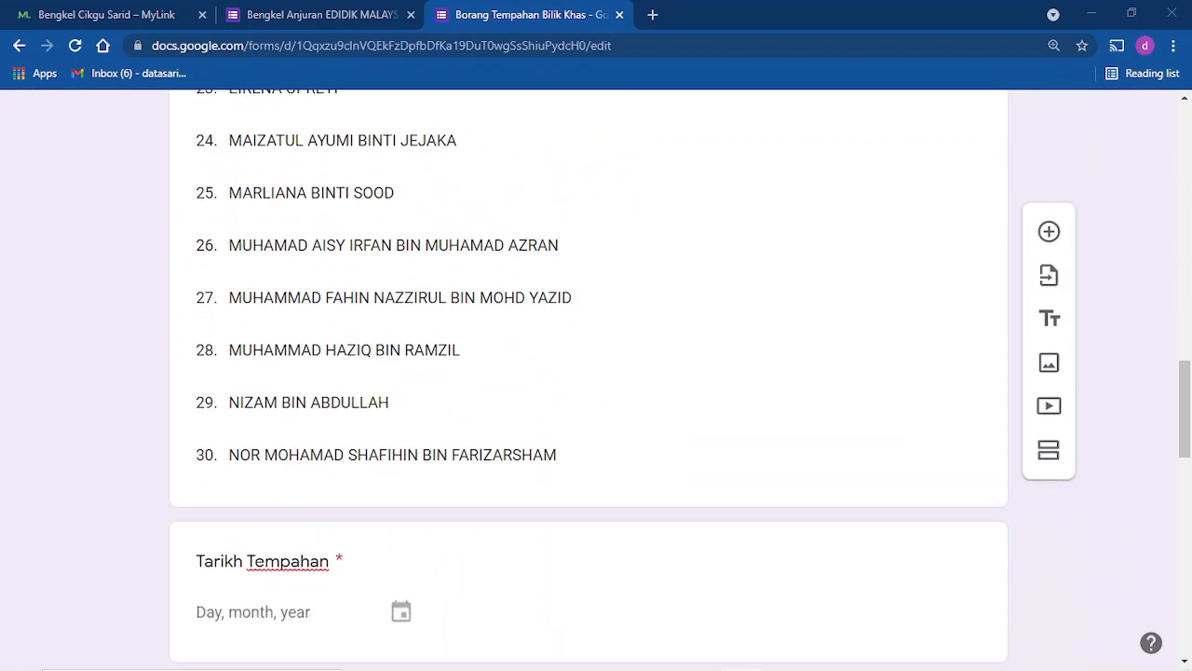
scroll(956, 354, down, 8)
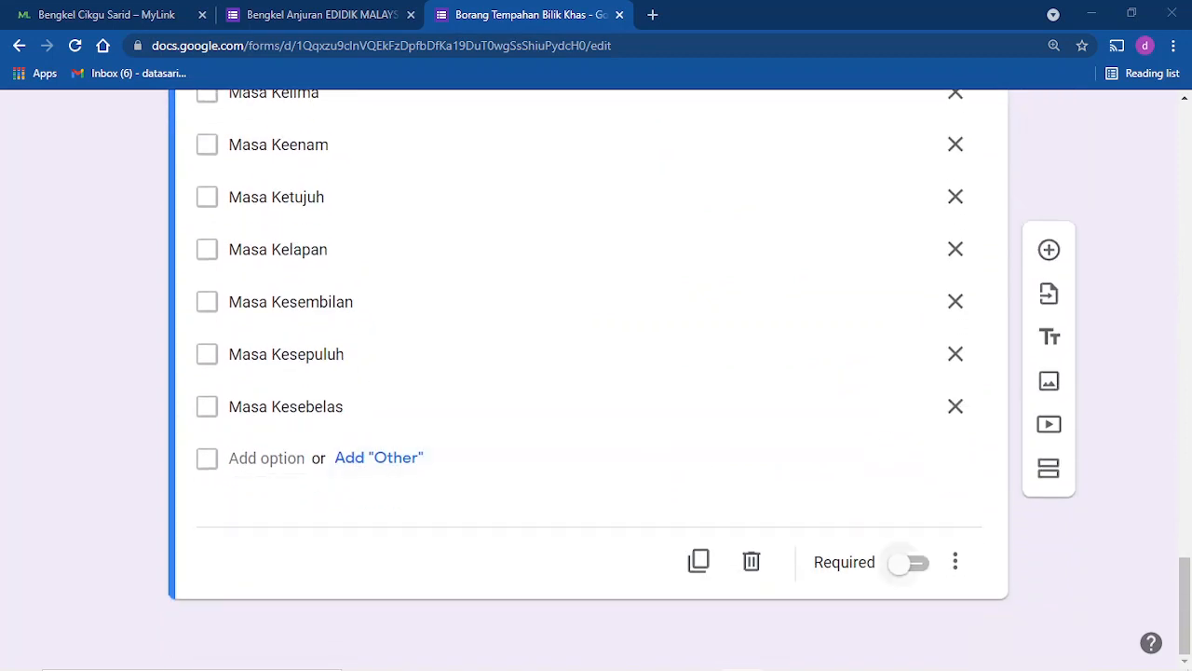
click(898, 563)
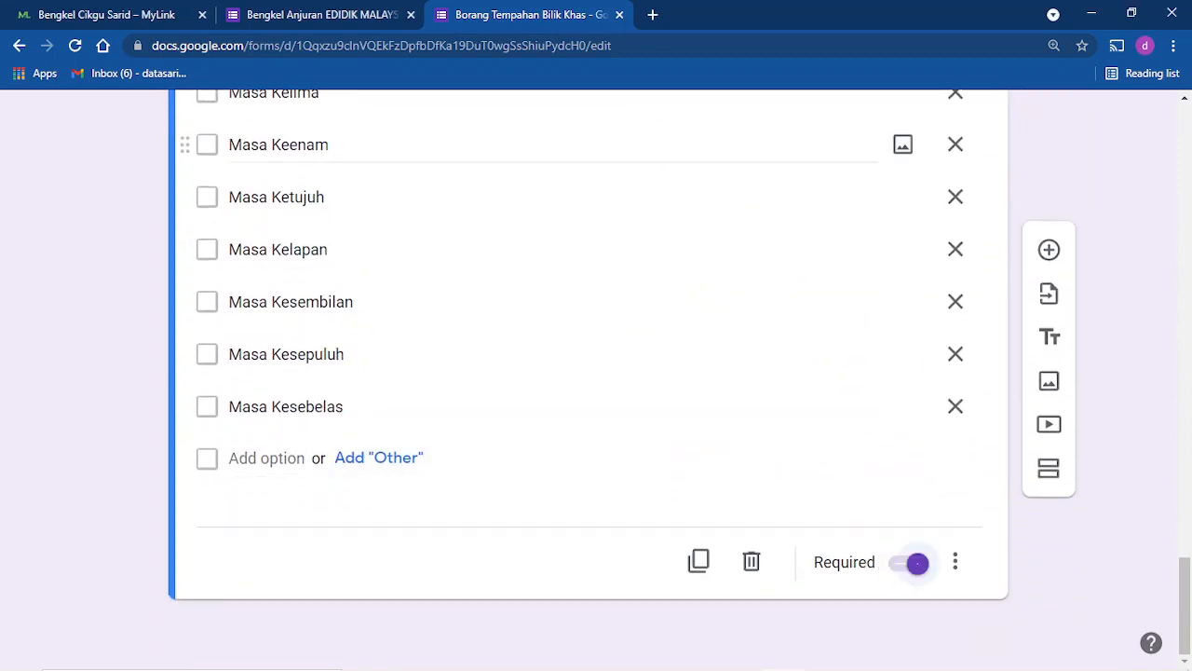
Add a required short-answer question named "Nama Kelas" below the booking-period question.
click(1049, 250)
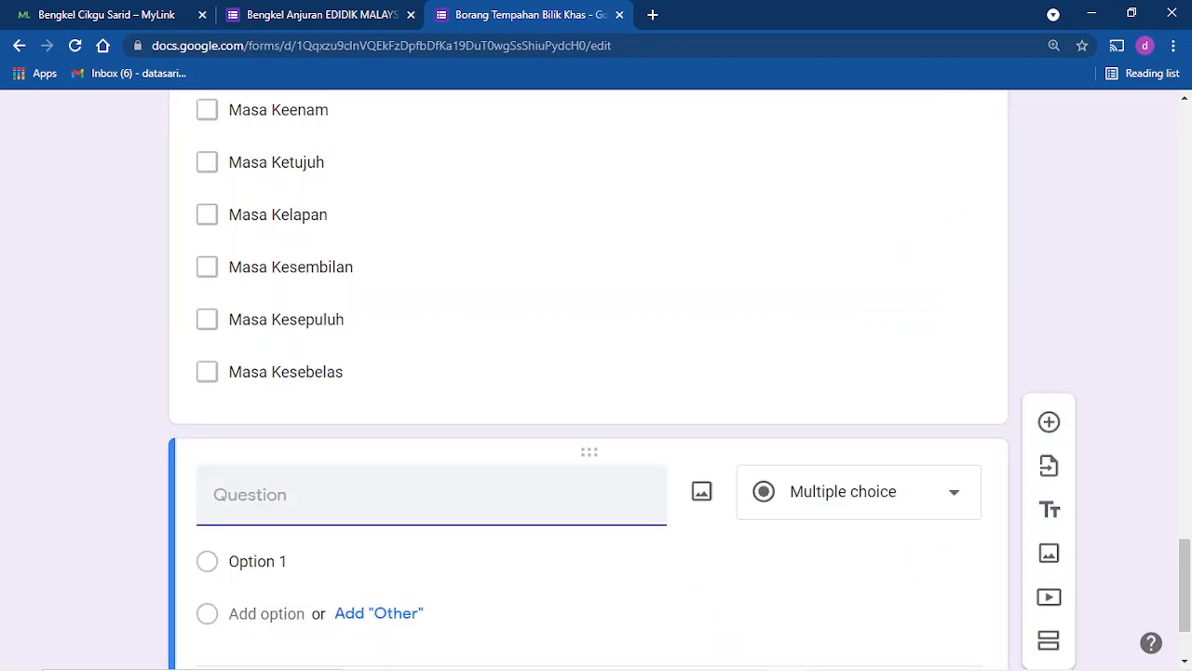
text(Nama Kelas)
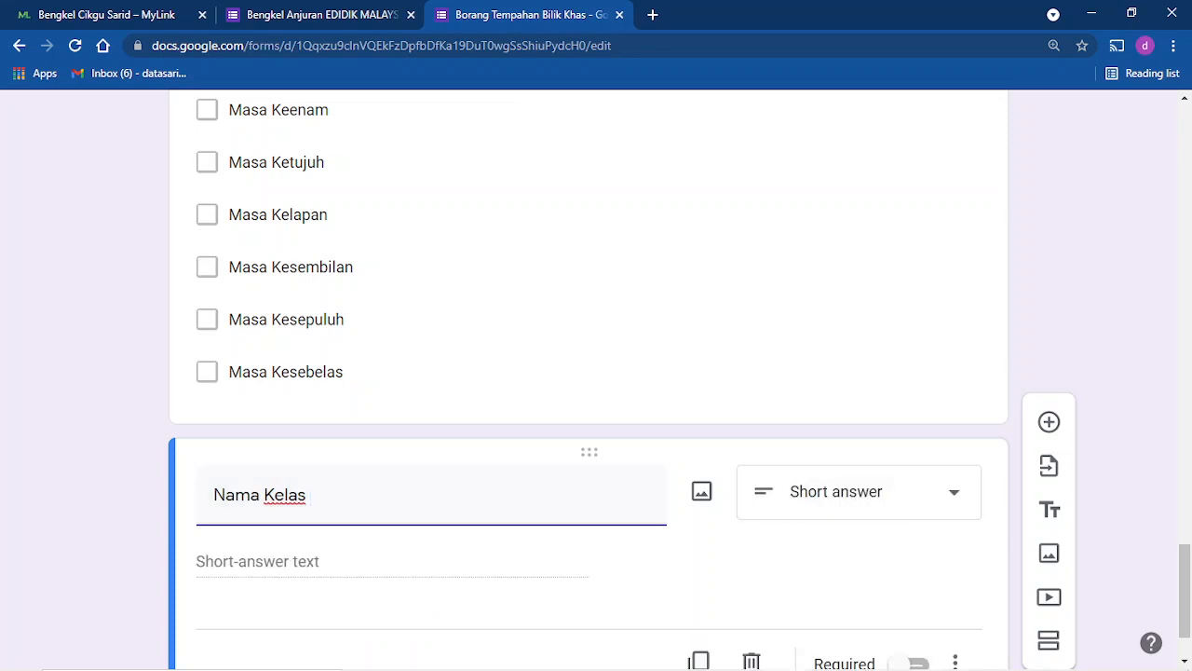
click(829, 491)
click(835, 151)
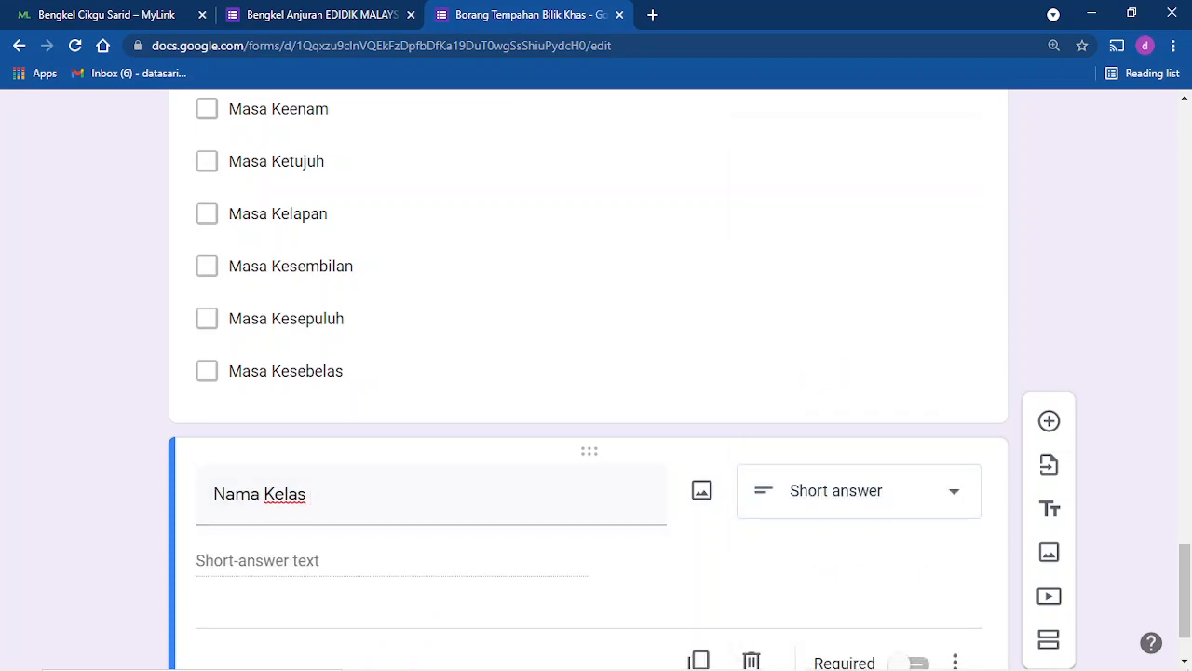
scroll(866, 419, down, 2)
click(906, 562)
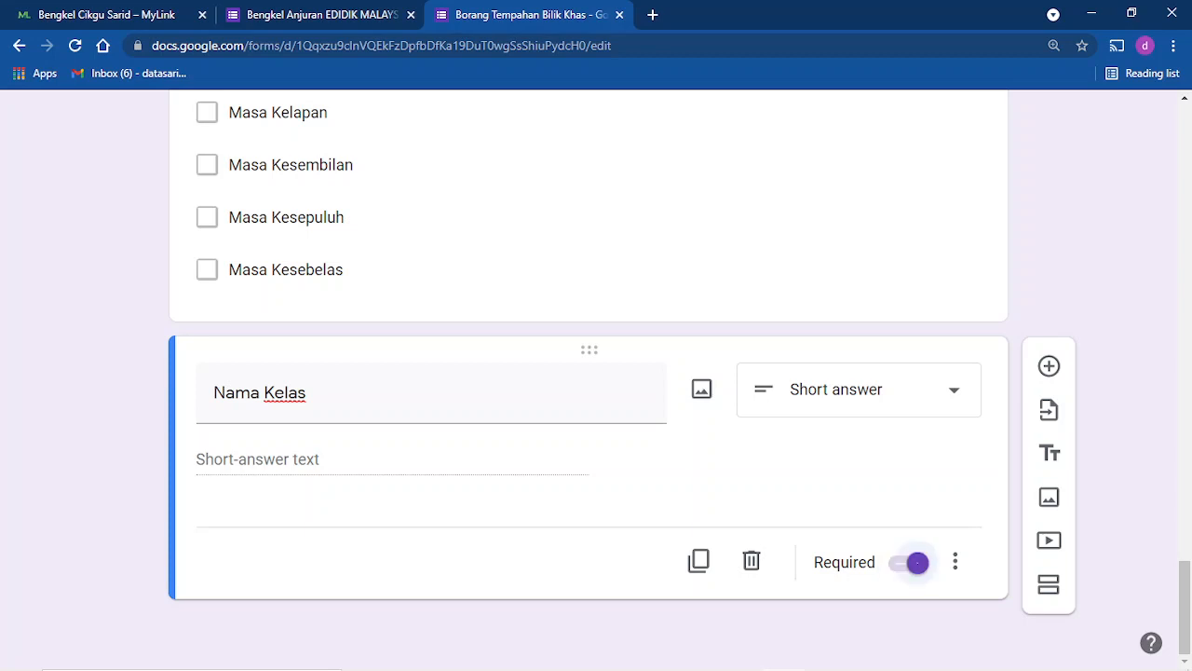
Add a required short-answer question named "Tujuan Tempahan" below "Nama Kelas".
click(1049, 366)
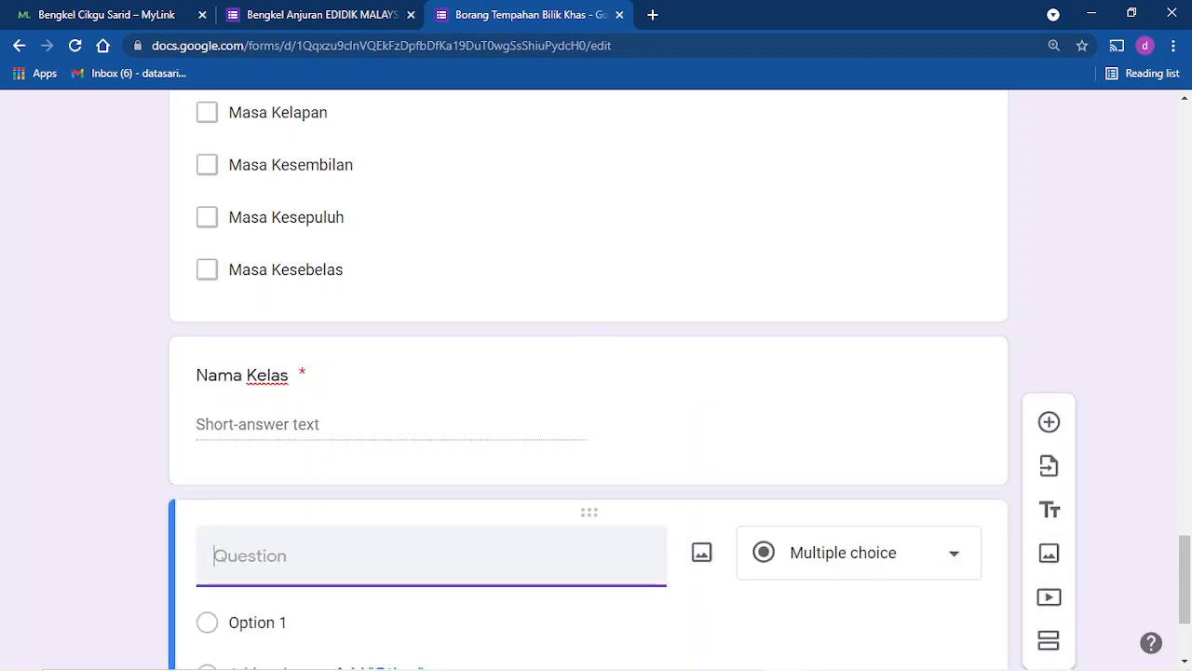
text(Tujuan )
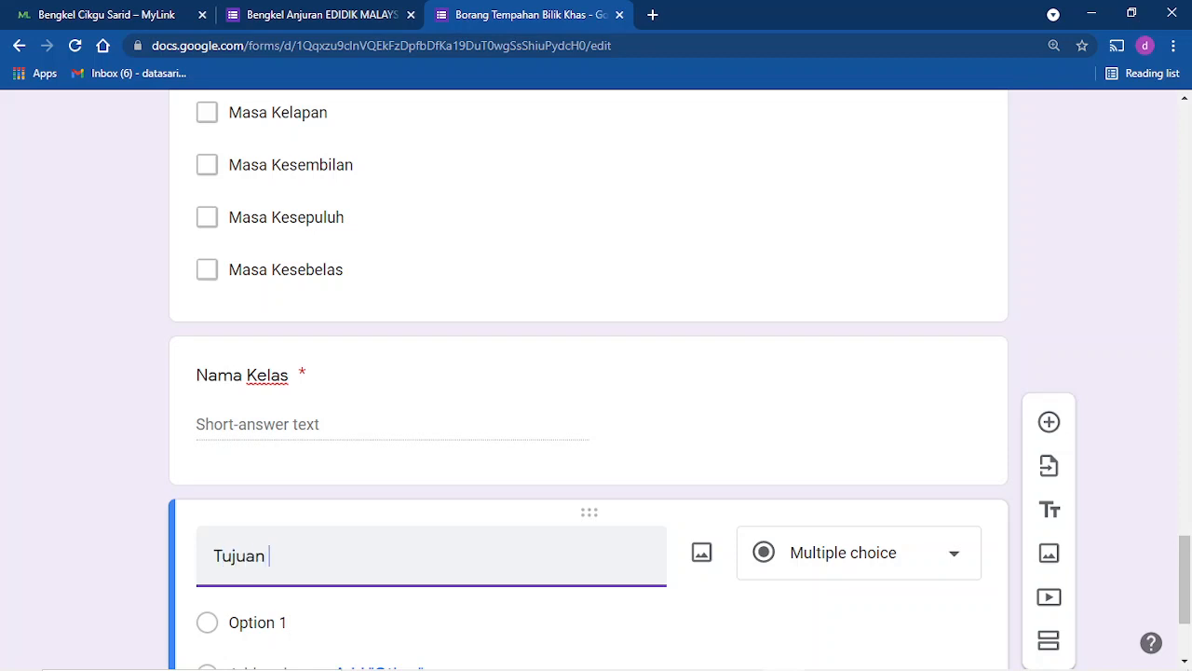
text(Tempahan)
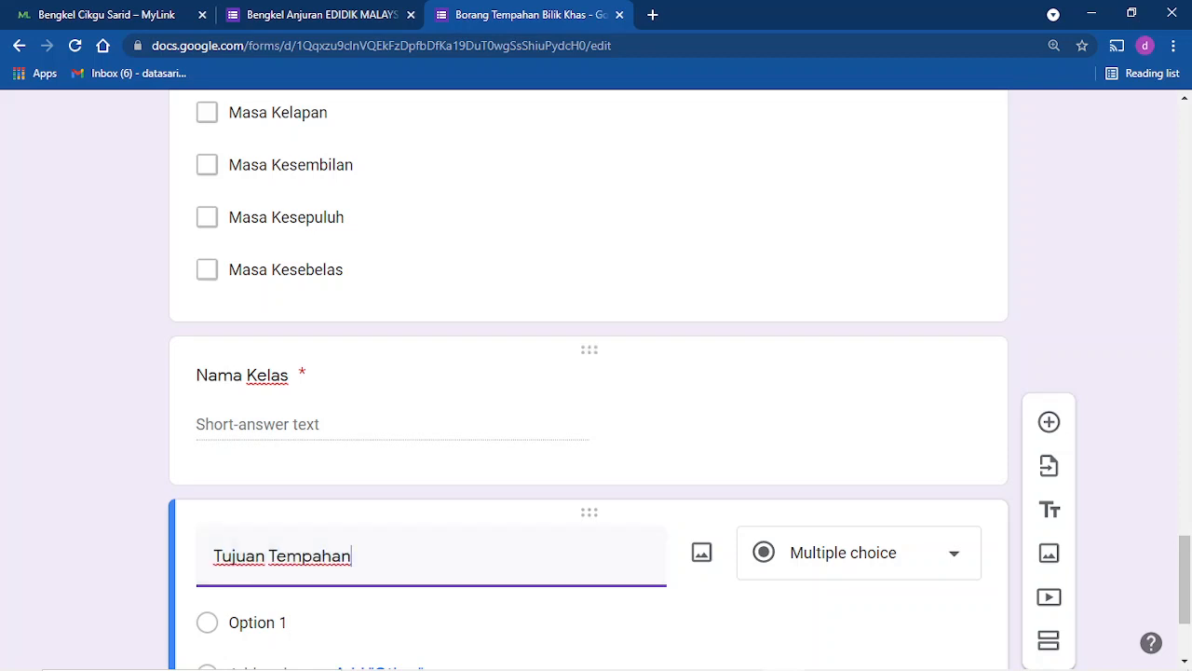
scroll(849, 463, down, 1)
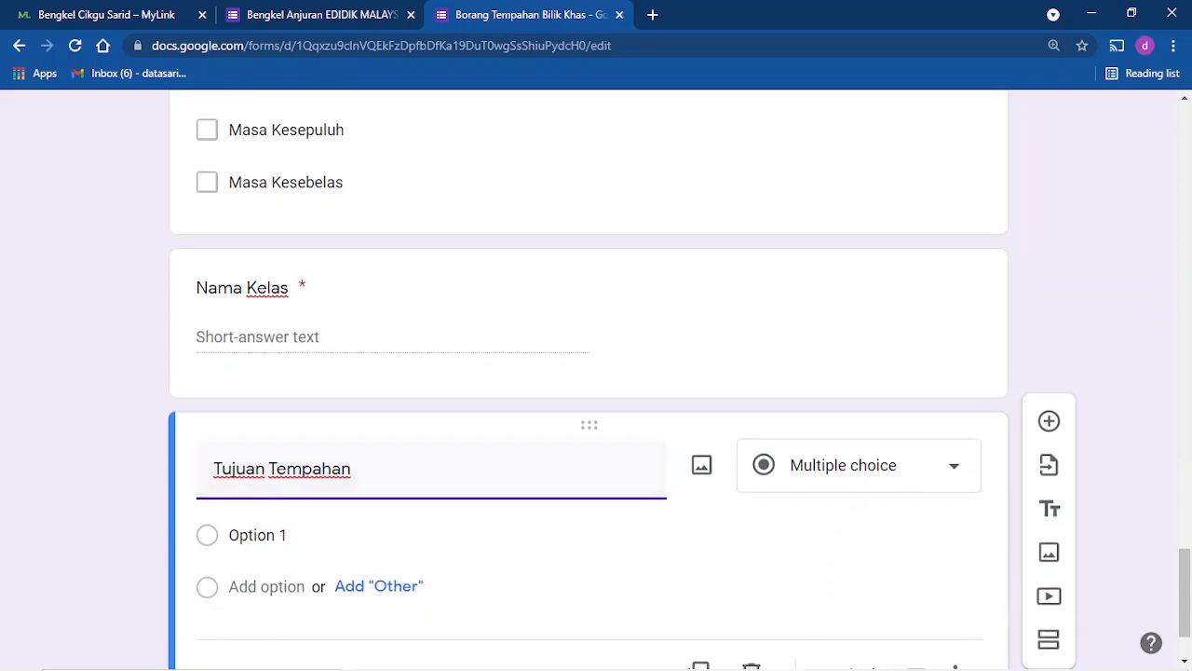
click(850, 465)
click(835, 151)
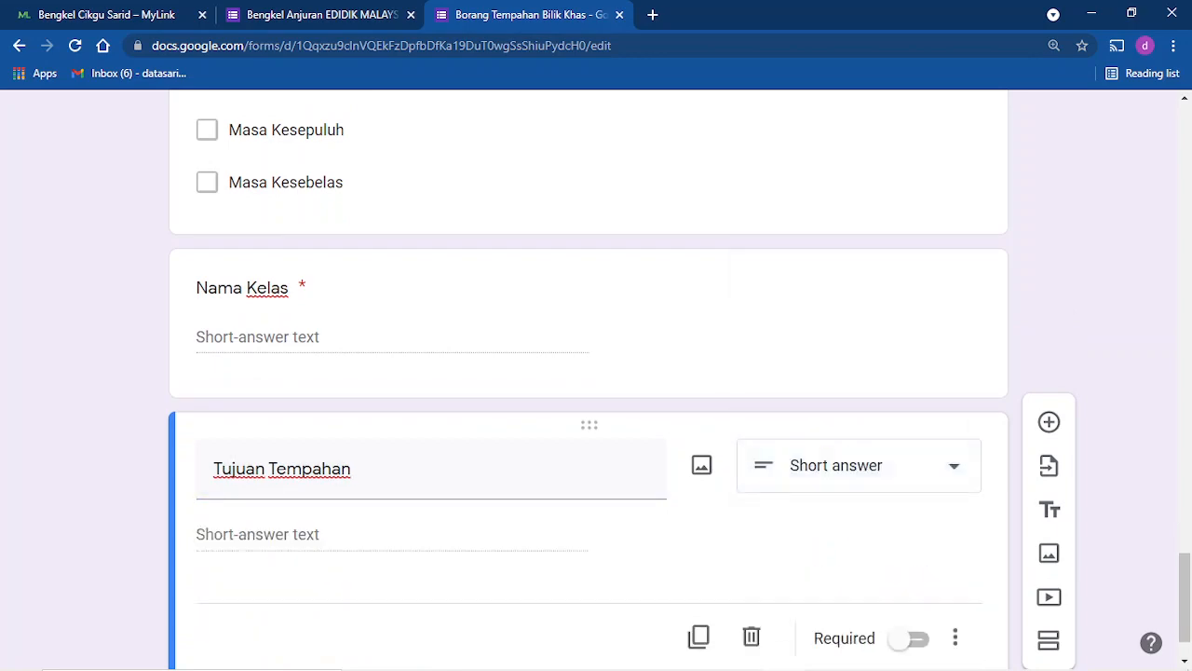
click(908, 638)
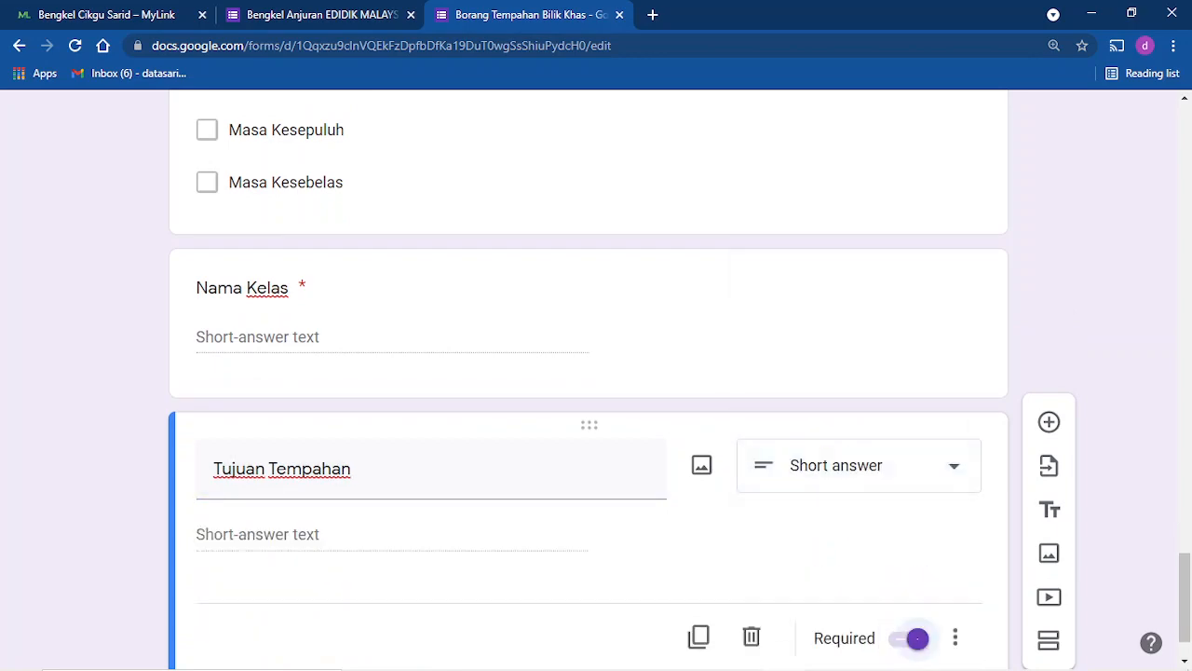
Preview the form and choose the first applicant in the "Nama Pemohon" drop-down.
scroll(908, 638, up, 2)
scroll(588, 380, up, 20)
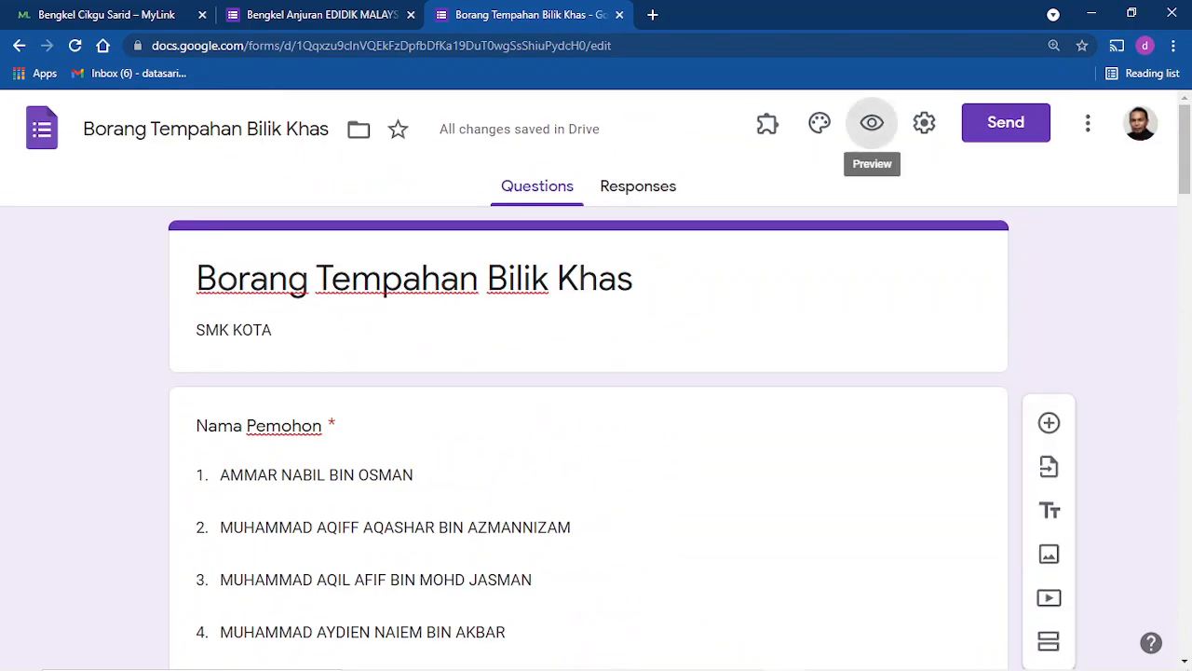
click(871, 122)
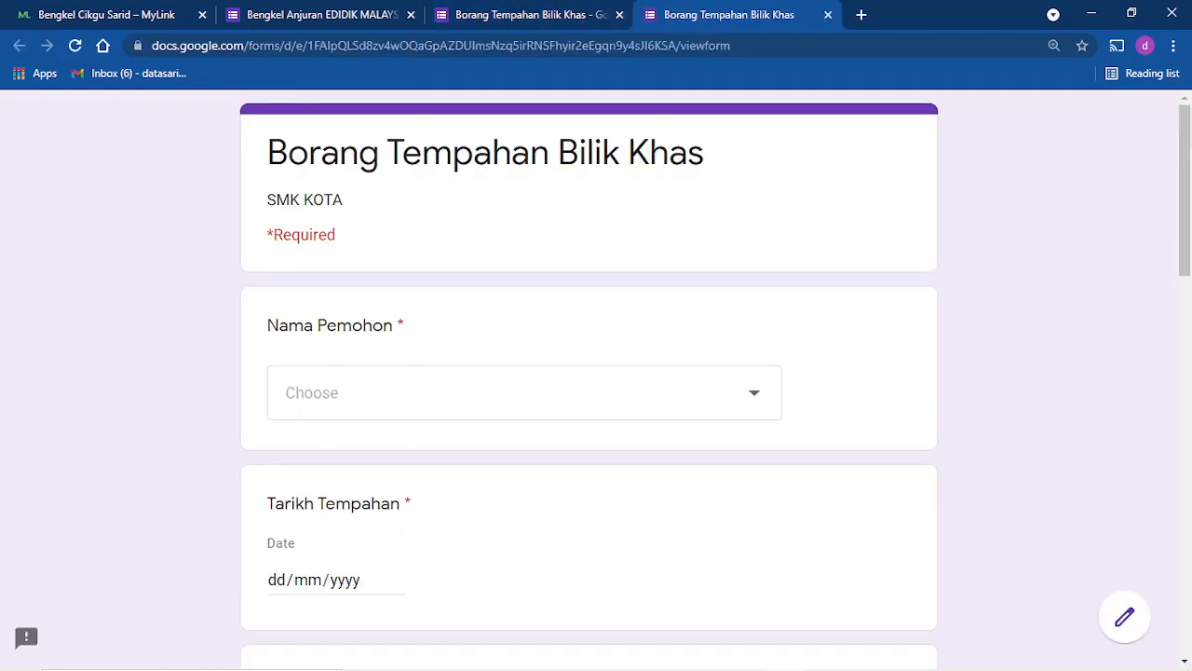
click(524, 392)
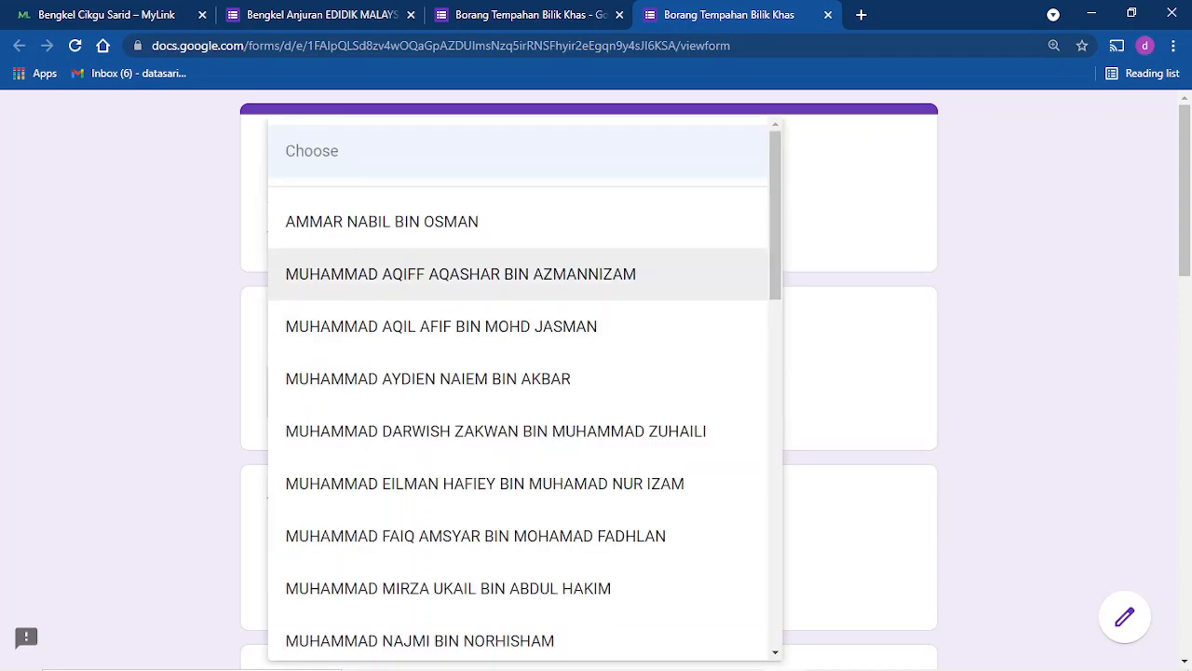
click(382, 222)
Set the booking date to 12/07/2021 and choose "Makmal Komputer" as the room in the form preview.
scroll(588, 379, down, 2)
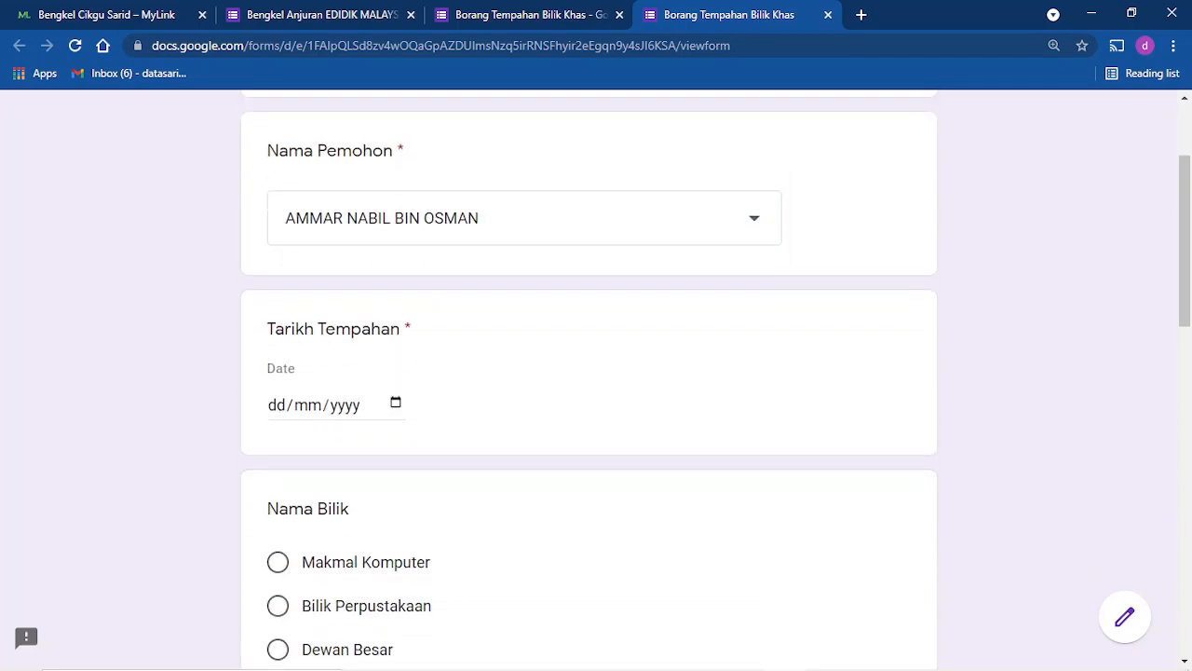
click(396, 403)
click(325, 241)
scroll(589, 380, down, 2)
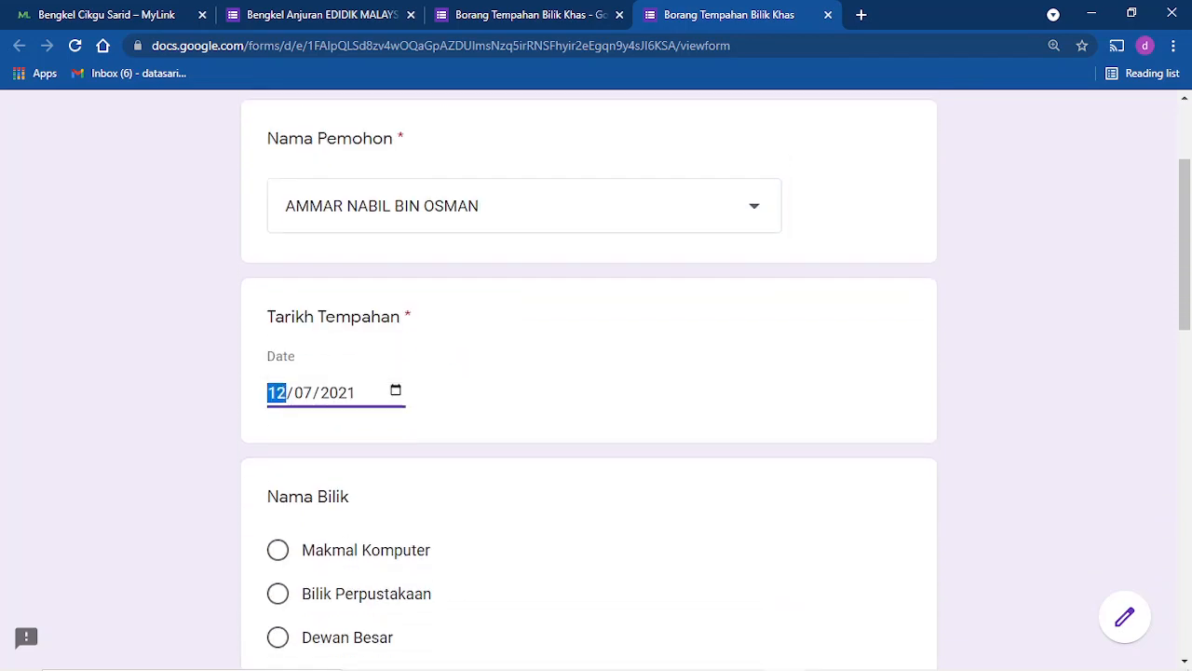
click(278, 386)
Select the booking periods "Masa Pertama", "Masa Kedua", "Masa Ketiga" and "Masa Keempat" under "Masa Tempahan".
scroll(589, 380, down, 3)
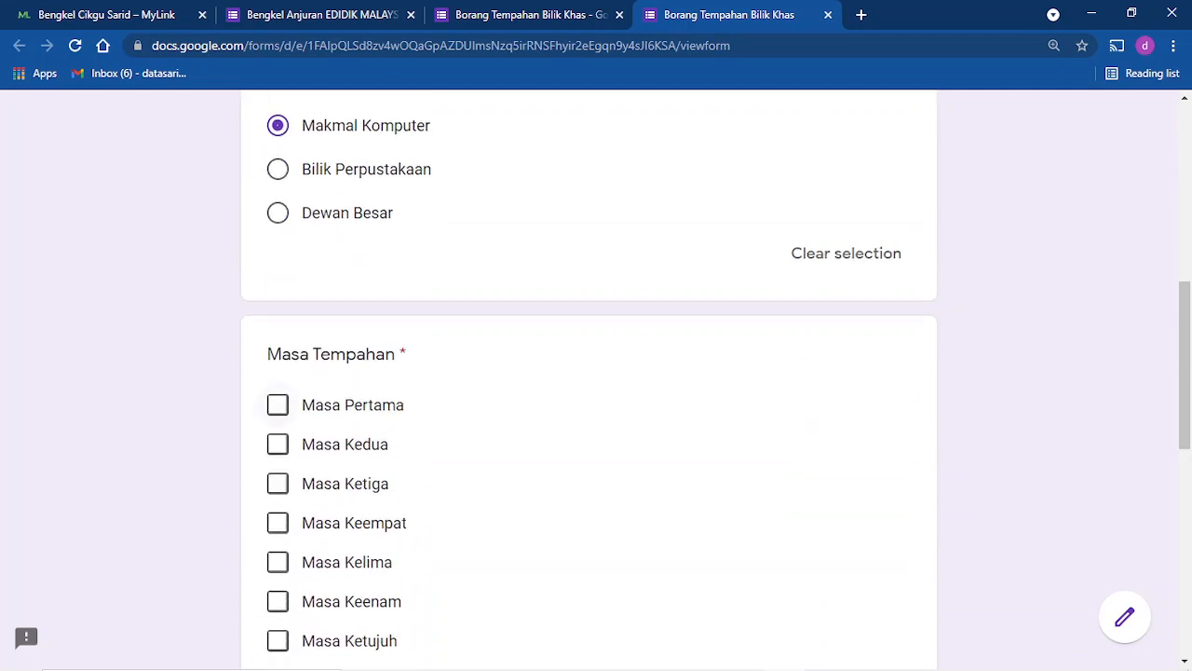
click(277, 405)
click(278, 443)
click(278, 482)
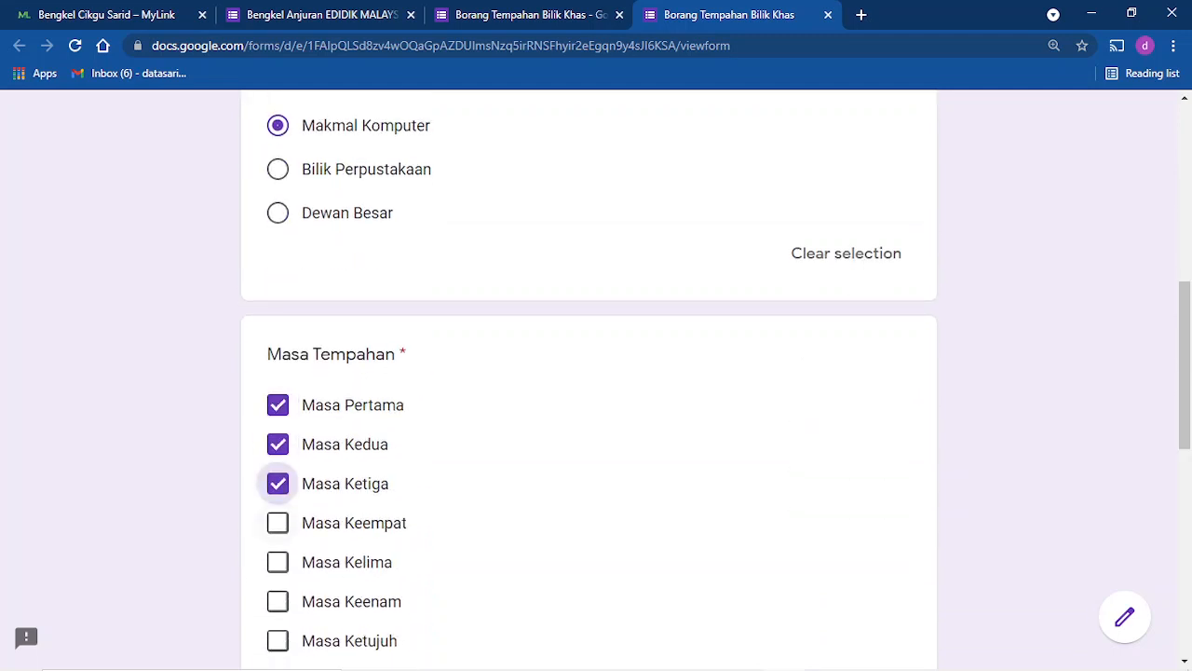
click(277, 522)
Enter "3 D" as the "Nama Kelas" answer in the form preview.
scroll(278, 485, down, 1)
scroll(277, 485, down, 4)
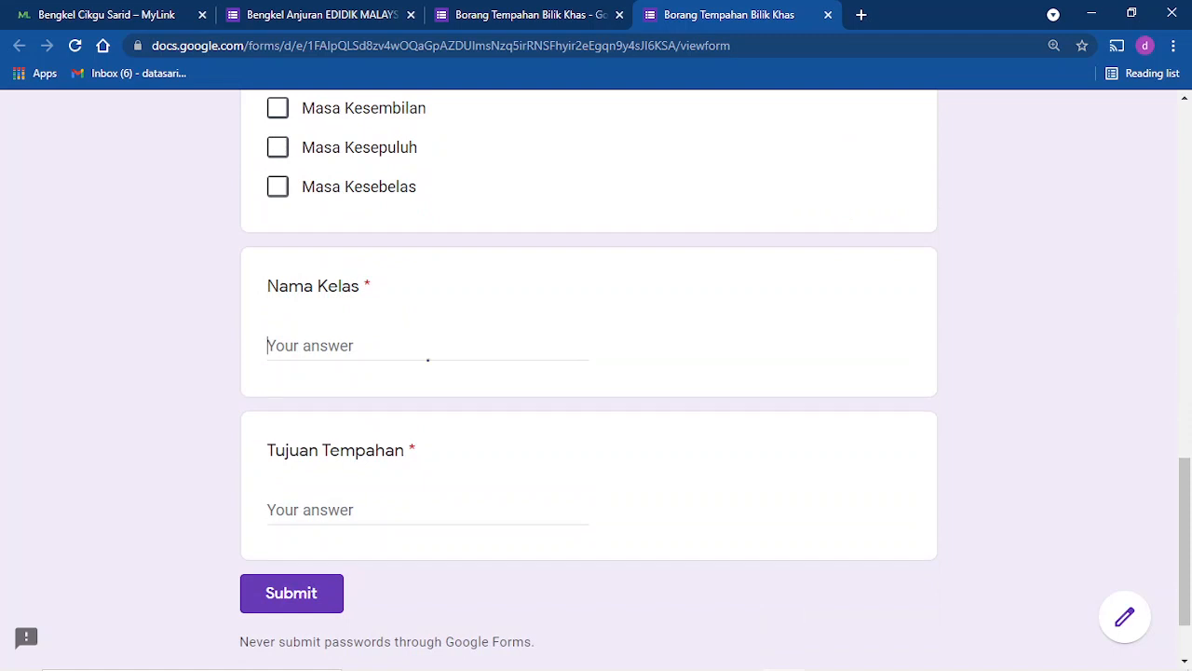
text(3 )
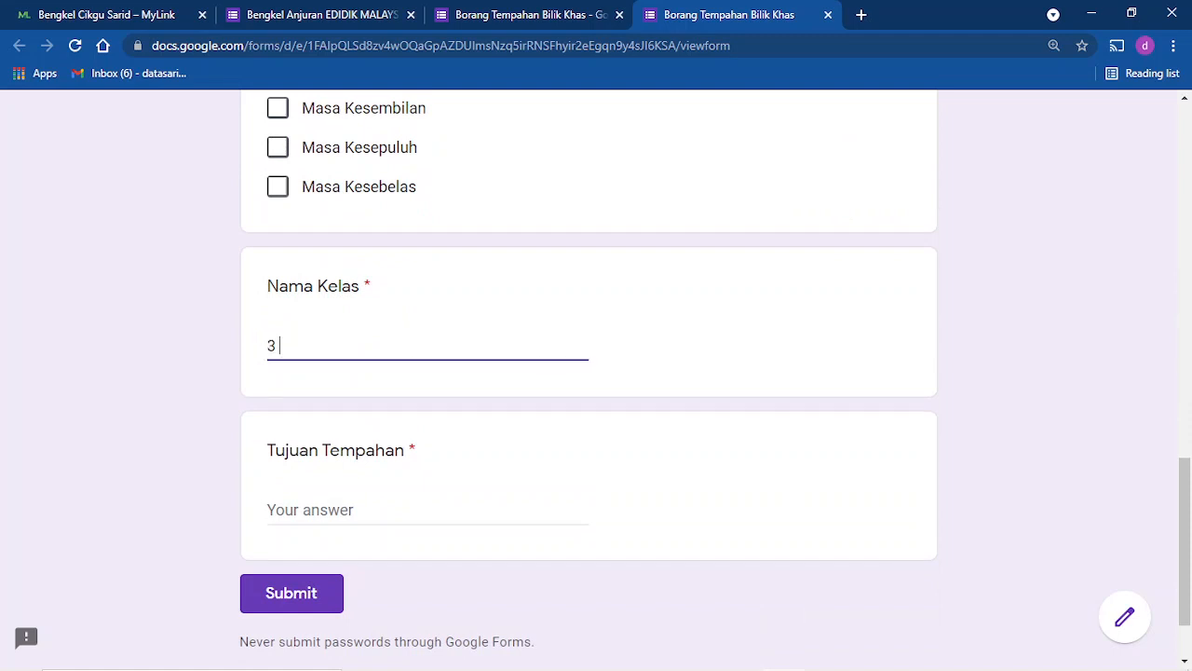
text(D)
Enter "Perjumpaan Unit beruniform" as the "Tujuan Tempahan" answer and submit the response.
click(372, 510)
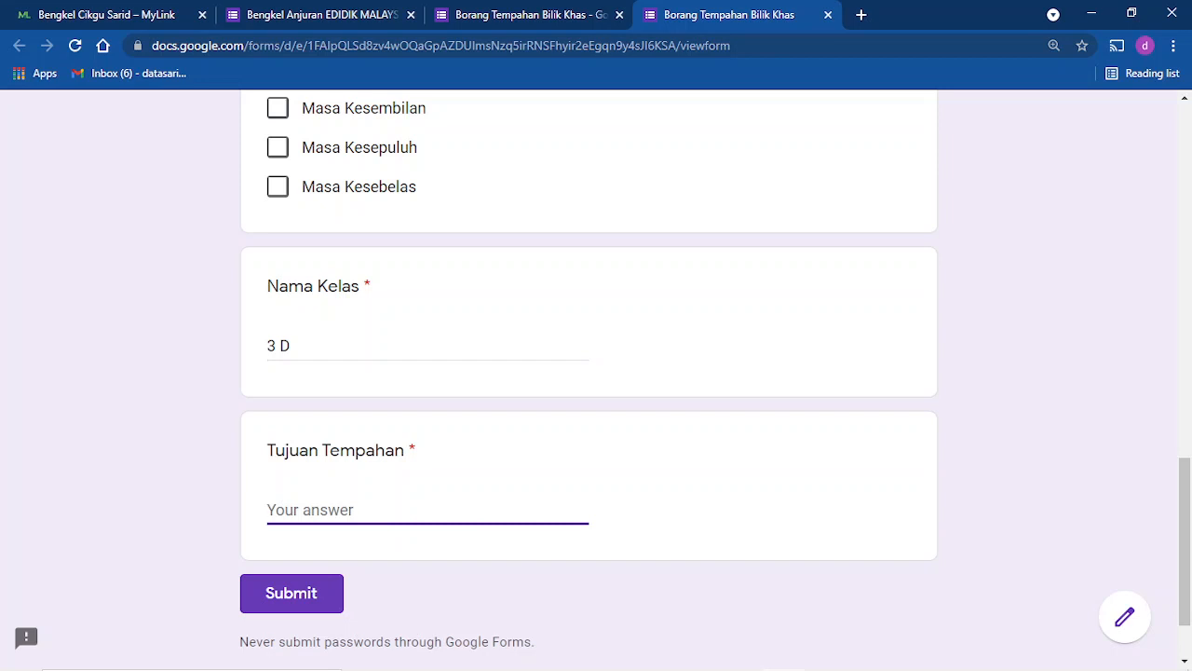
text(Perjumpaan)
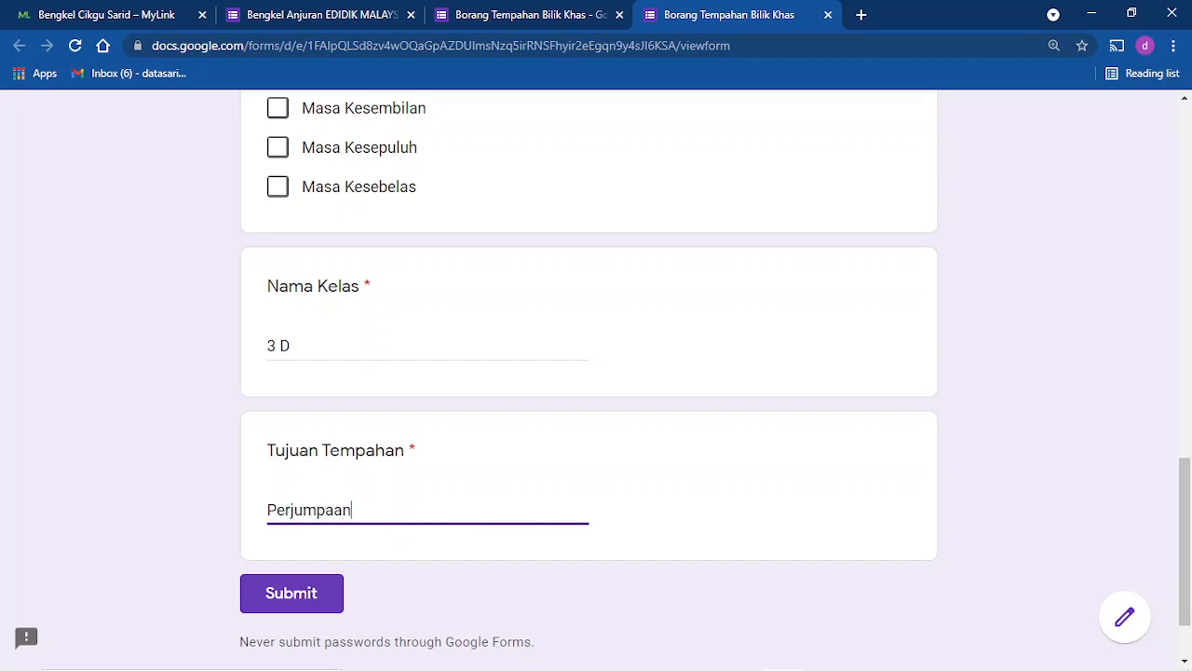
text( Unit beru)
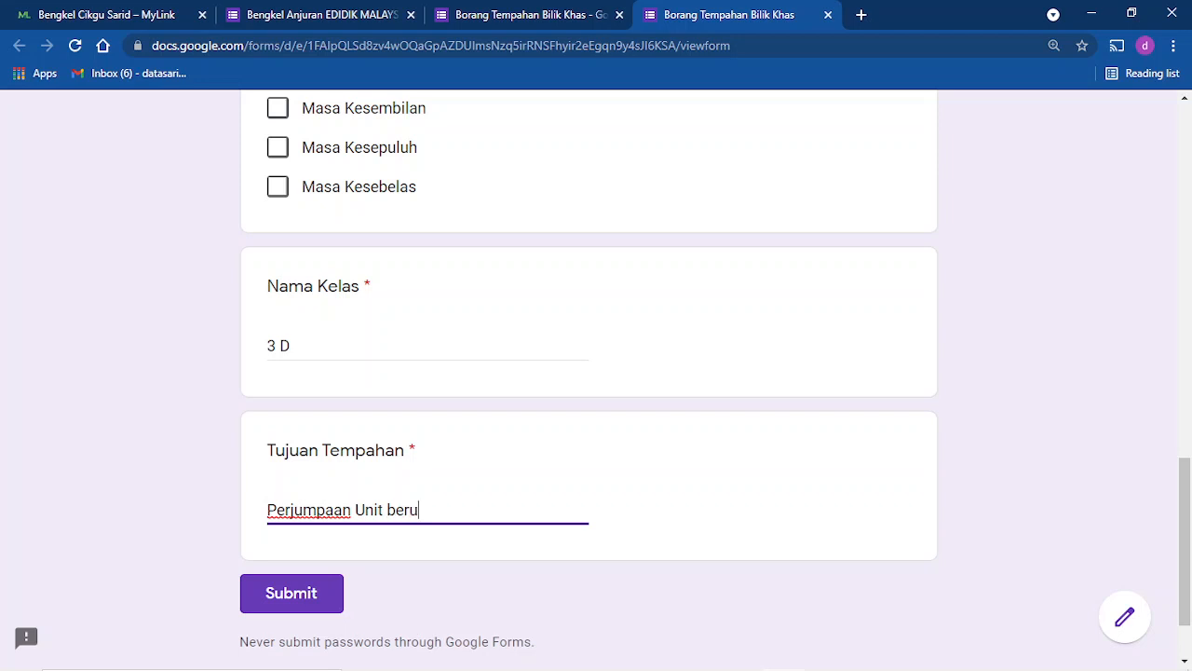
text(niform)
click(279, 597)
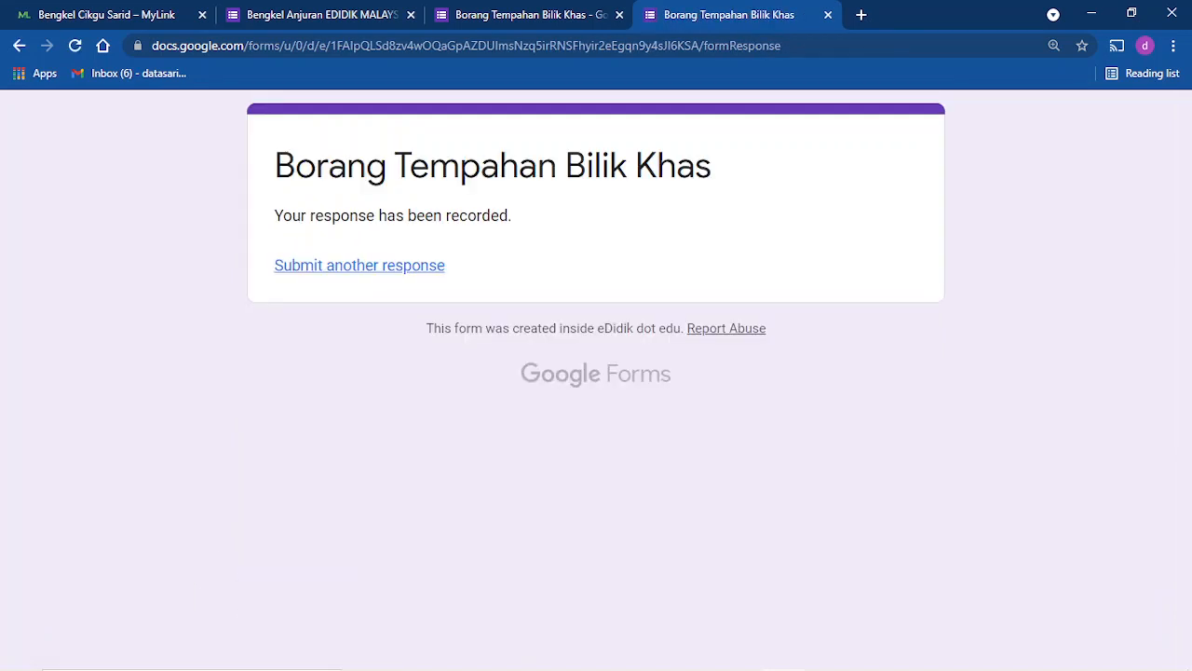
Return to the form editor and create a new spreadsheet as the destination for the form's responses.
click(526, 15)
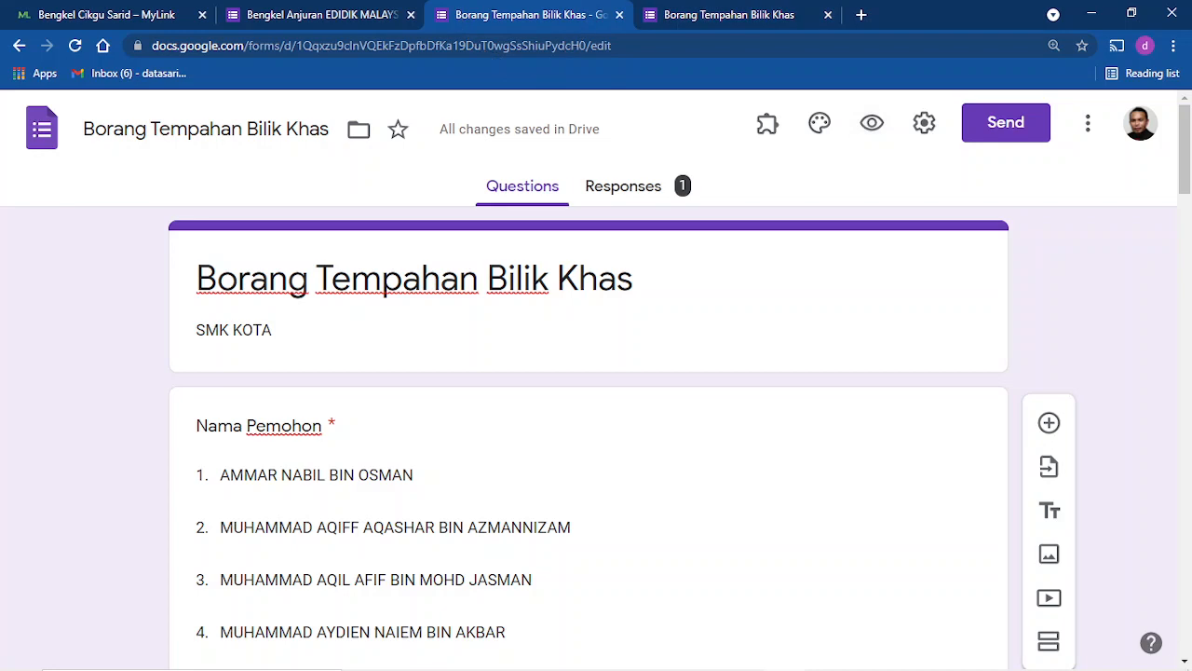
click(623, 185)
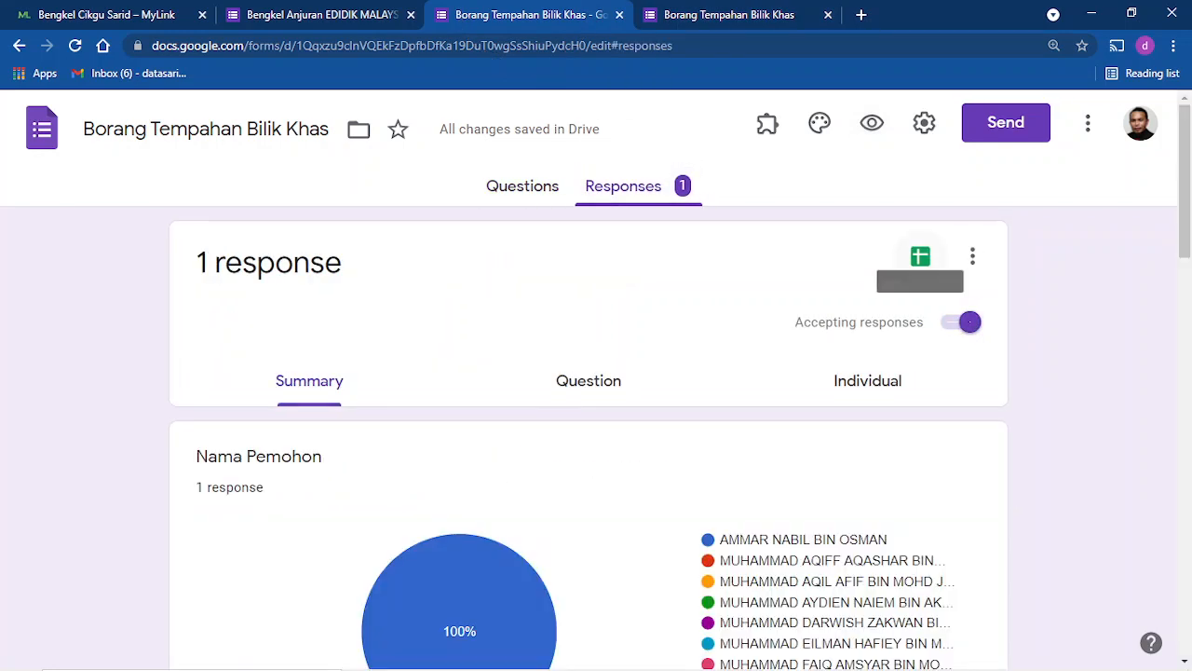
click(920, 256)
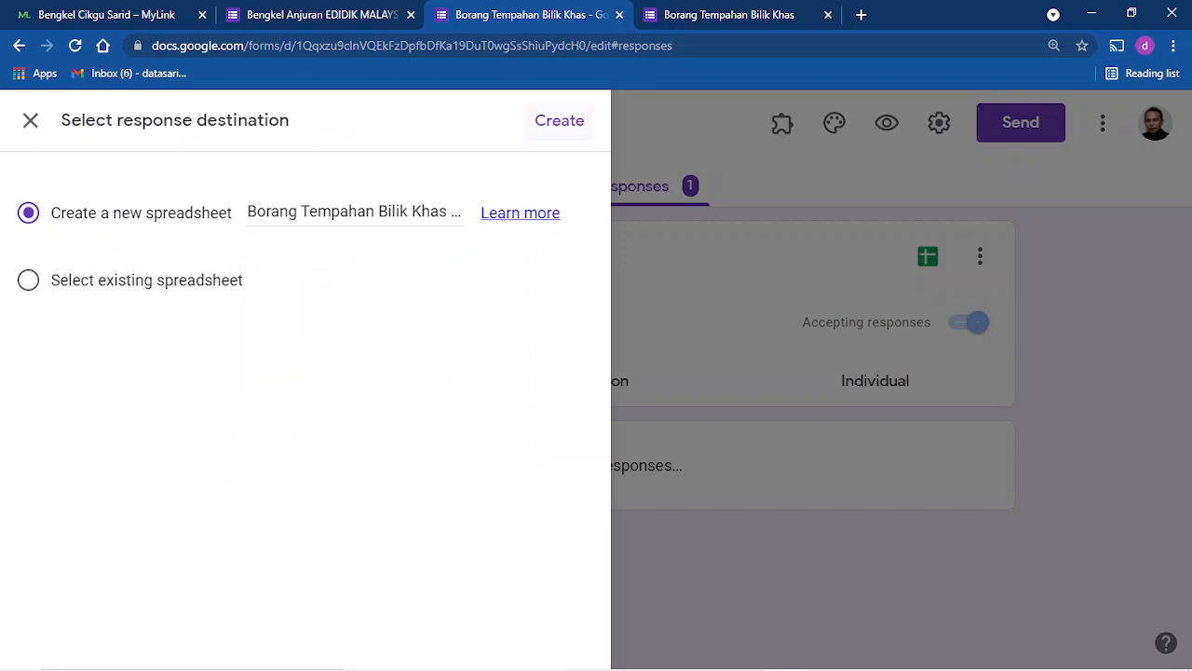
click(559, 120)
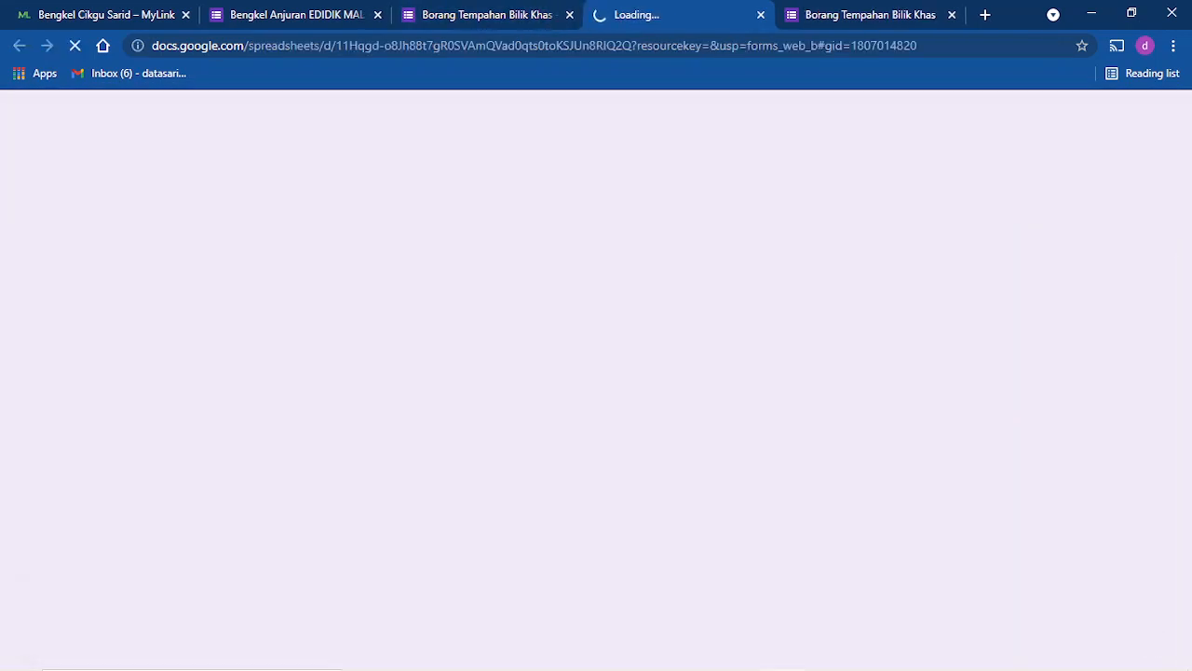
Reduce the browser zoom of the responses spreadsheet by one level.
click(1174, 44)
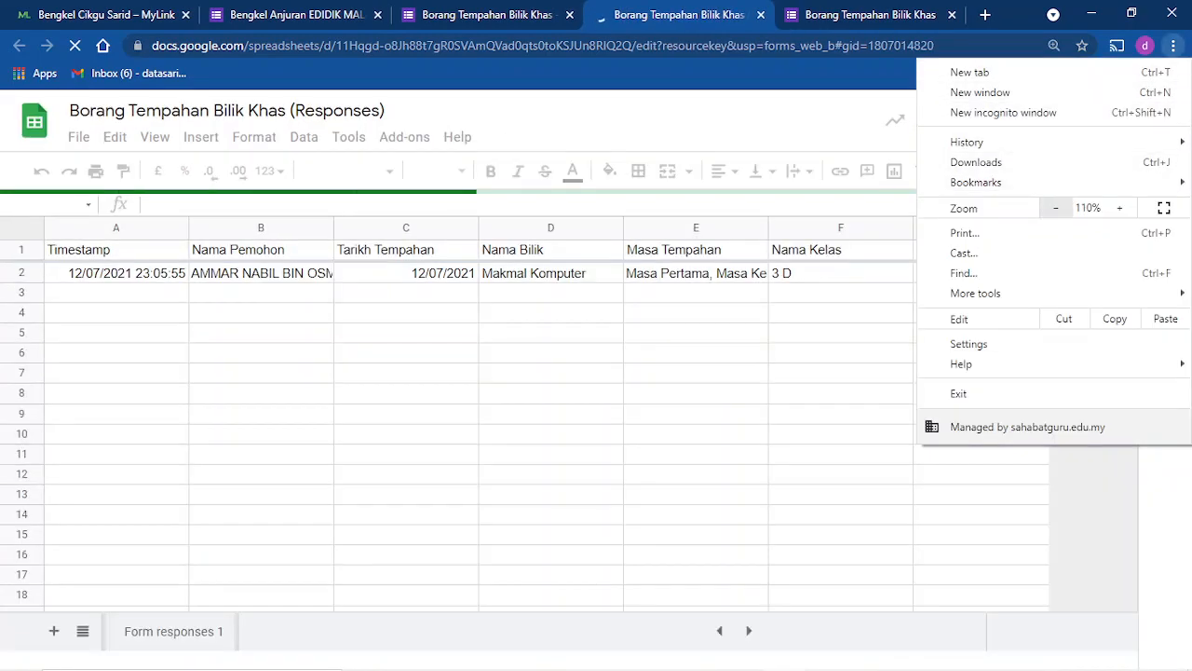
click(1055, 207)
key(Escape)
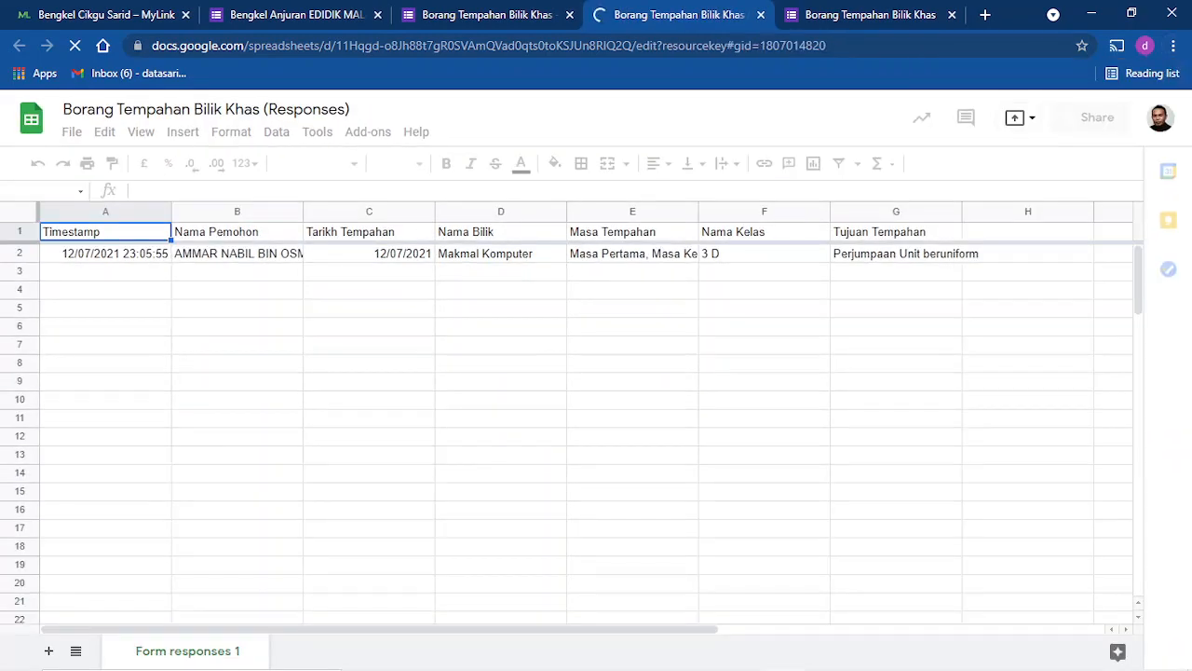
Examine the recorded timestamp, applicant and booking date in row 2 and the question headers from "Nama Pemohon" to "Tujuan Tempahan".
click(369, 290)
click(236, 254)
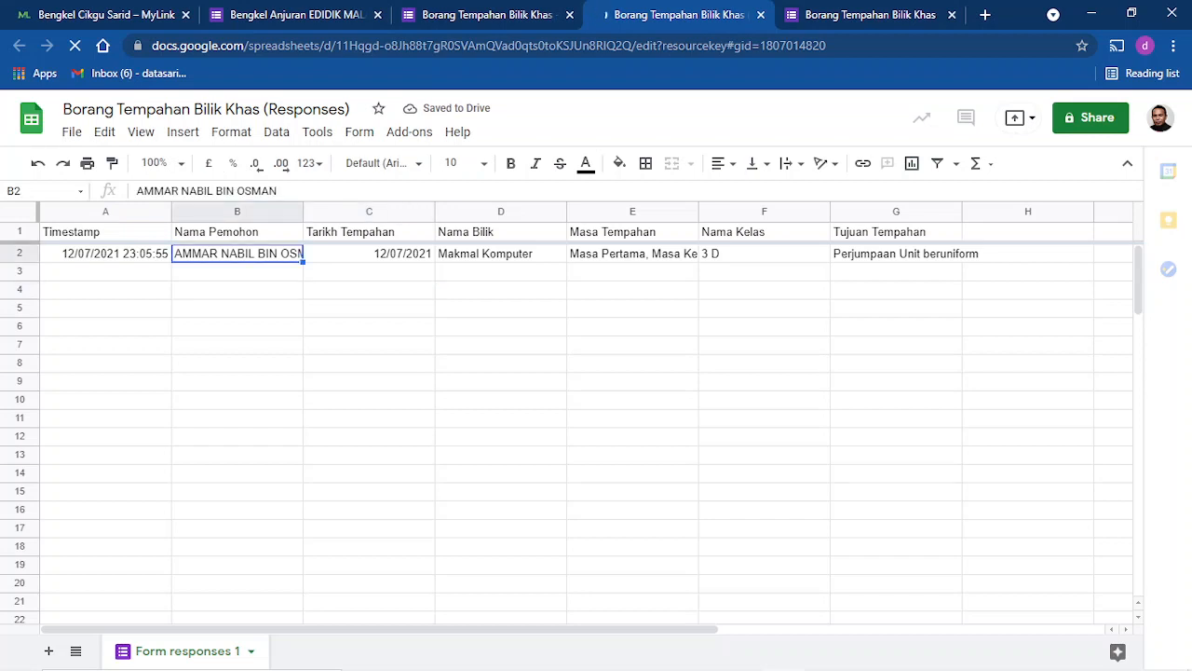
click(105, 253)
click(236, 254)
click(369, 253)
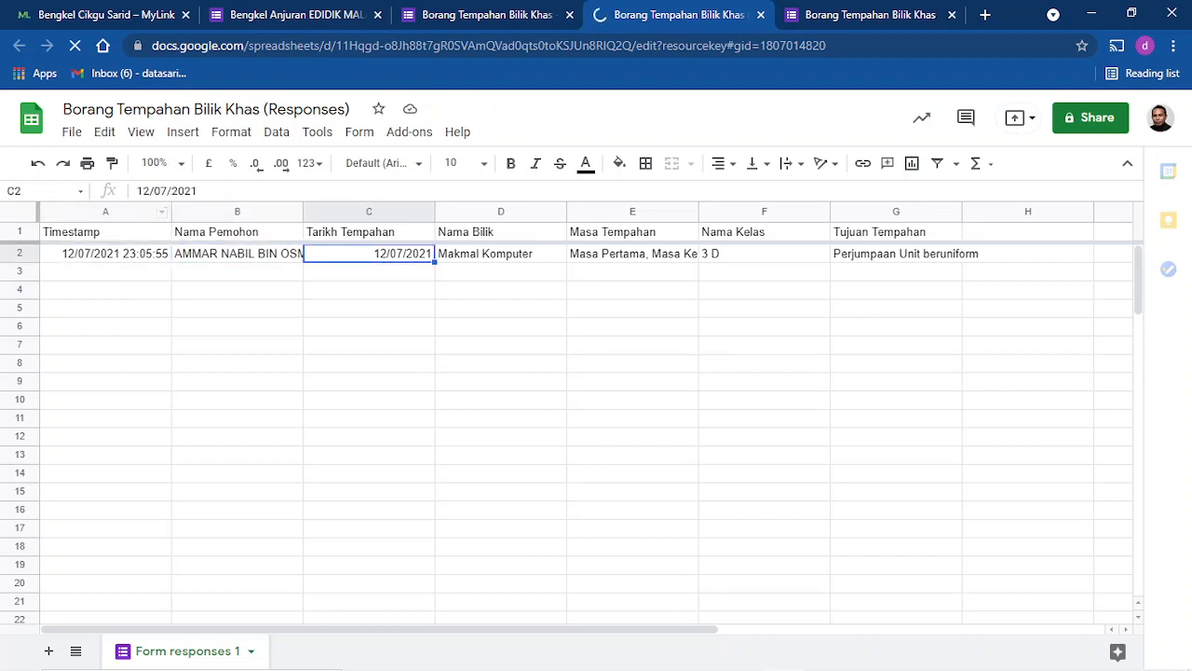
click(236, 232)
click(369, 232)
click(500, 232)
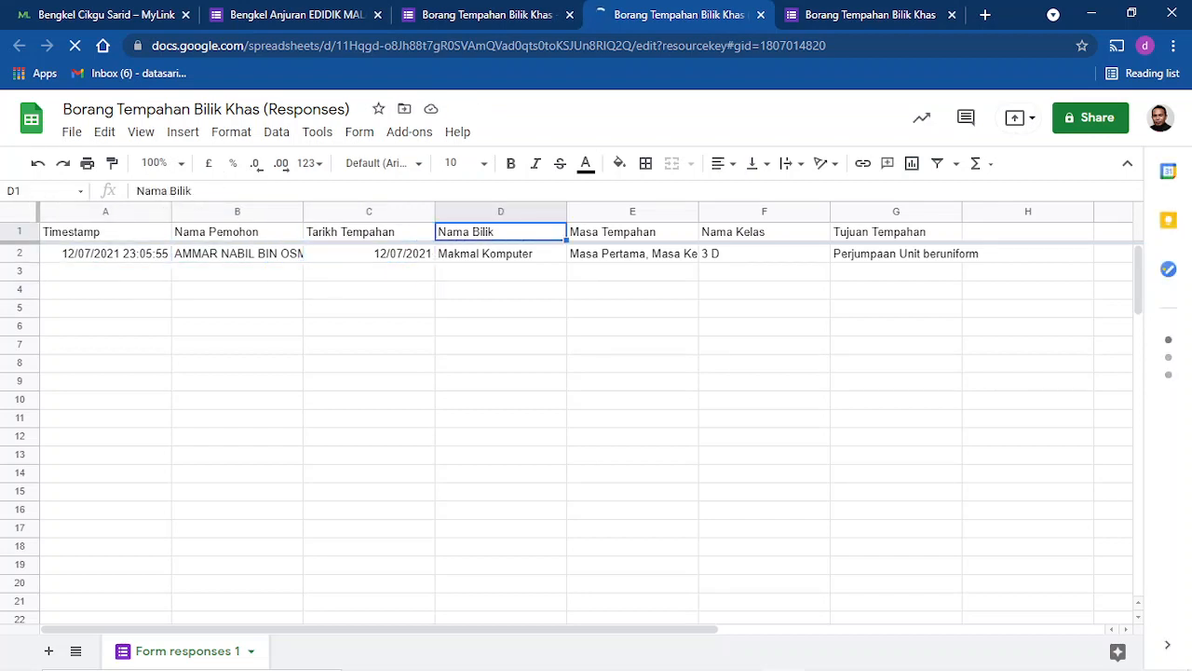
click(632, 232)
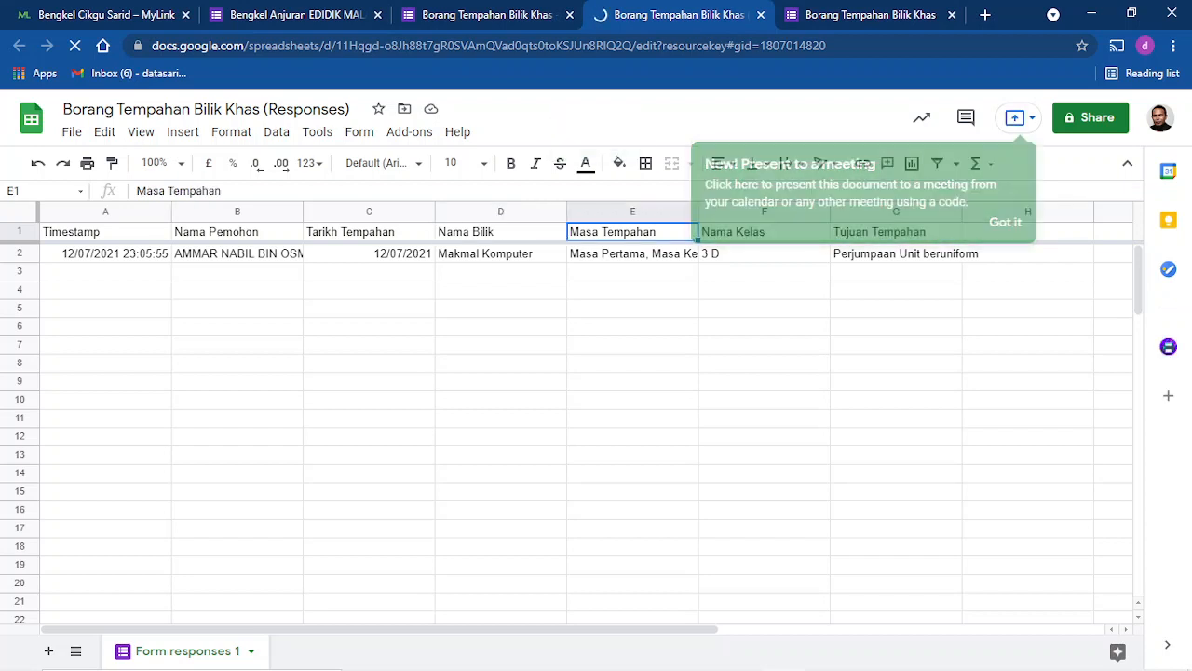
click(764, 232)
click(896, 232)
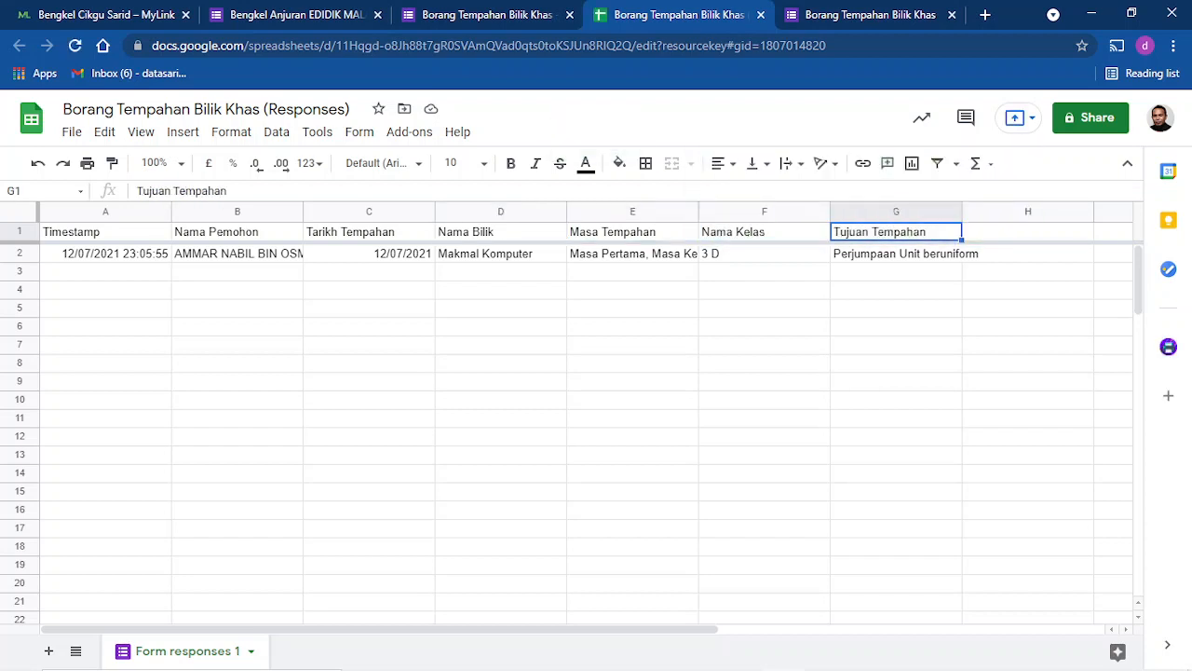
Fit the widths of the "Tujuan Tempahan" and "Nama Pemohon" columns to their contents.
click(960, 211)
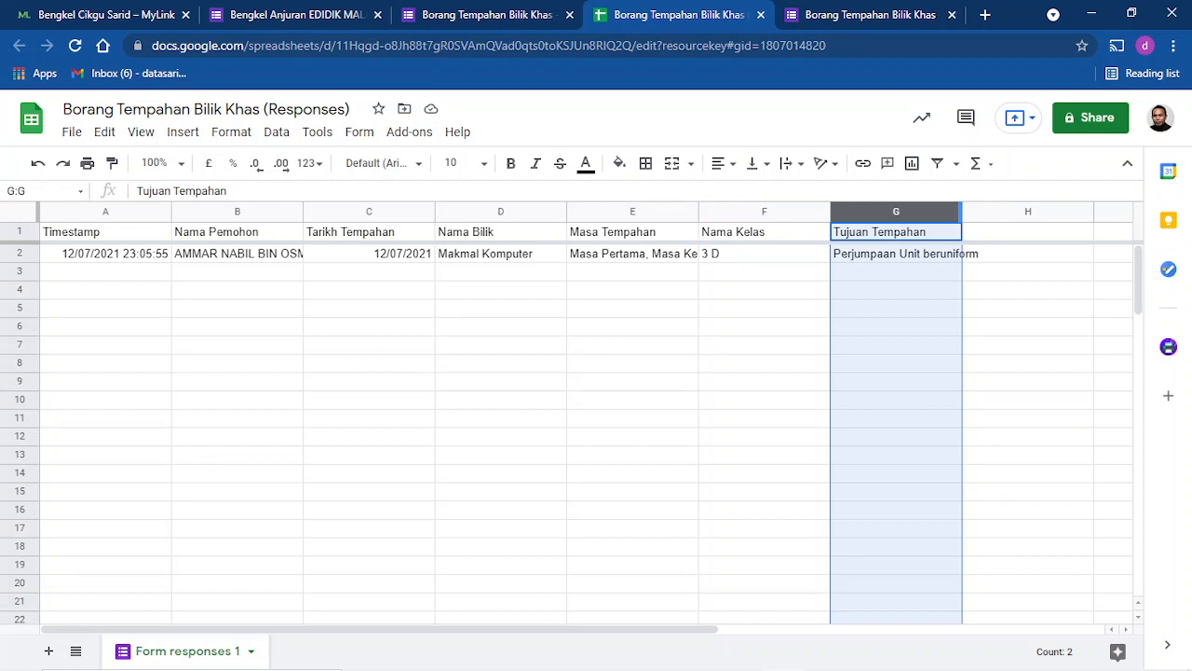
double_click(960, 211)
click(896, 308)
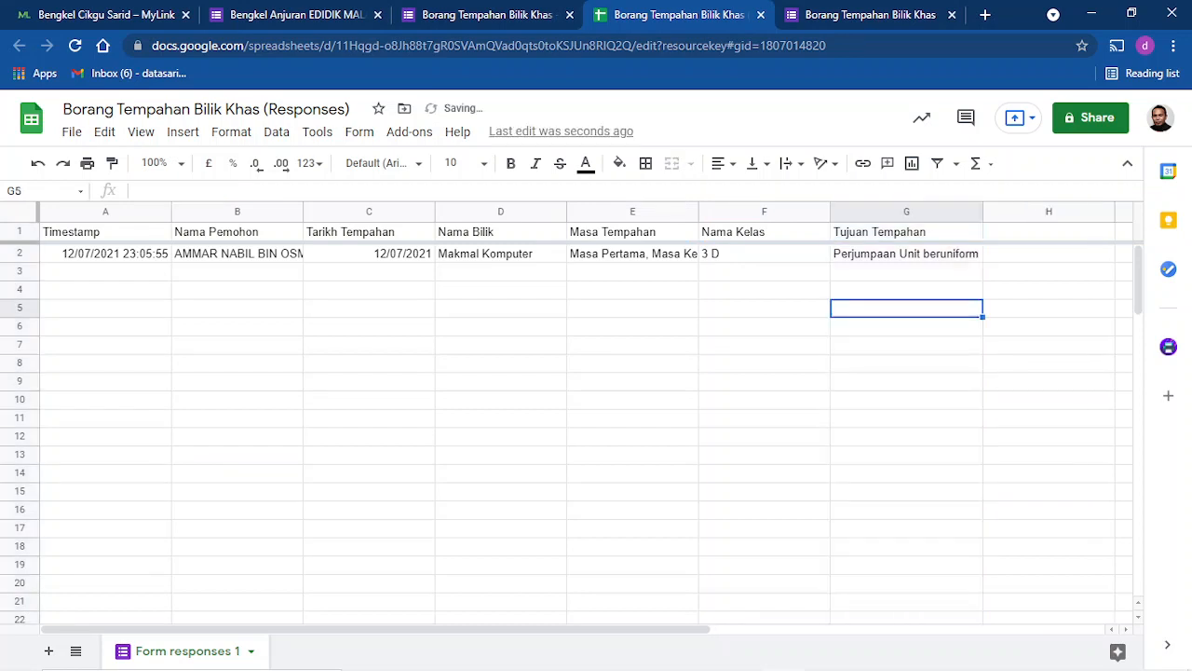
click(369, 254)
double_click(301, 211)
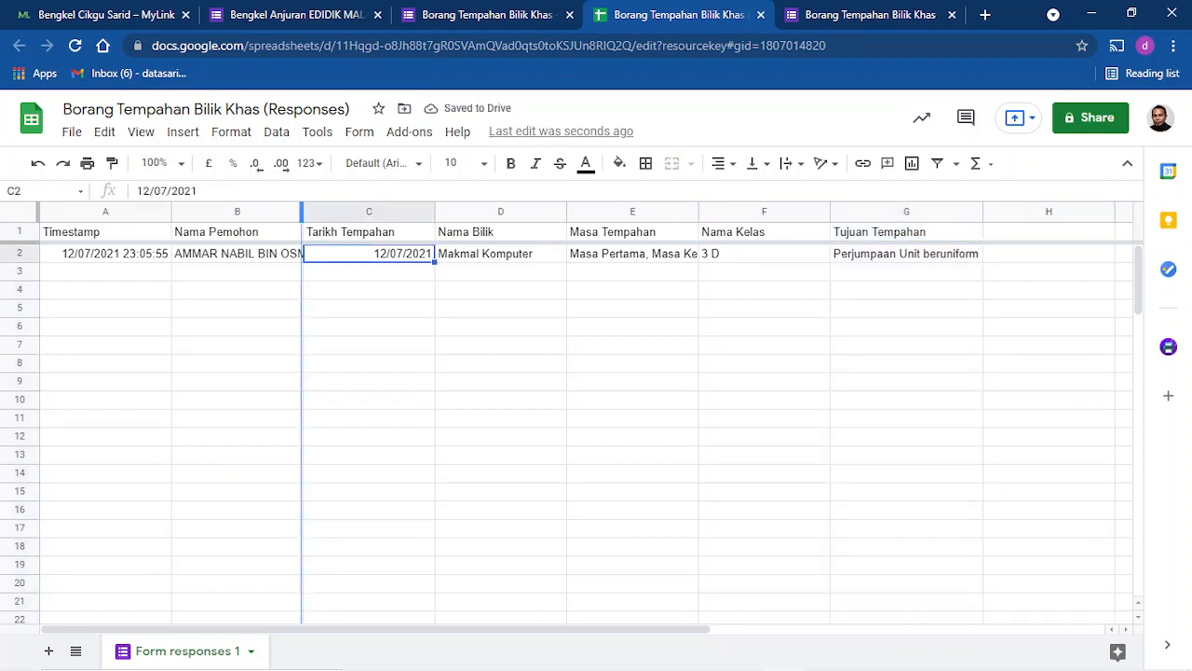
Fit the width of the "Masa Tempahan" column to its contents and select the booked periods in row 2.
click(670, 253)
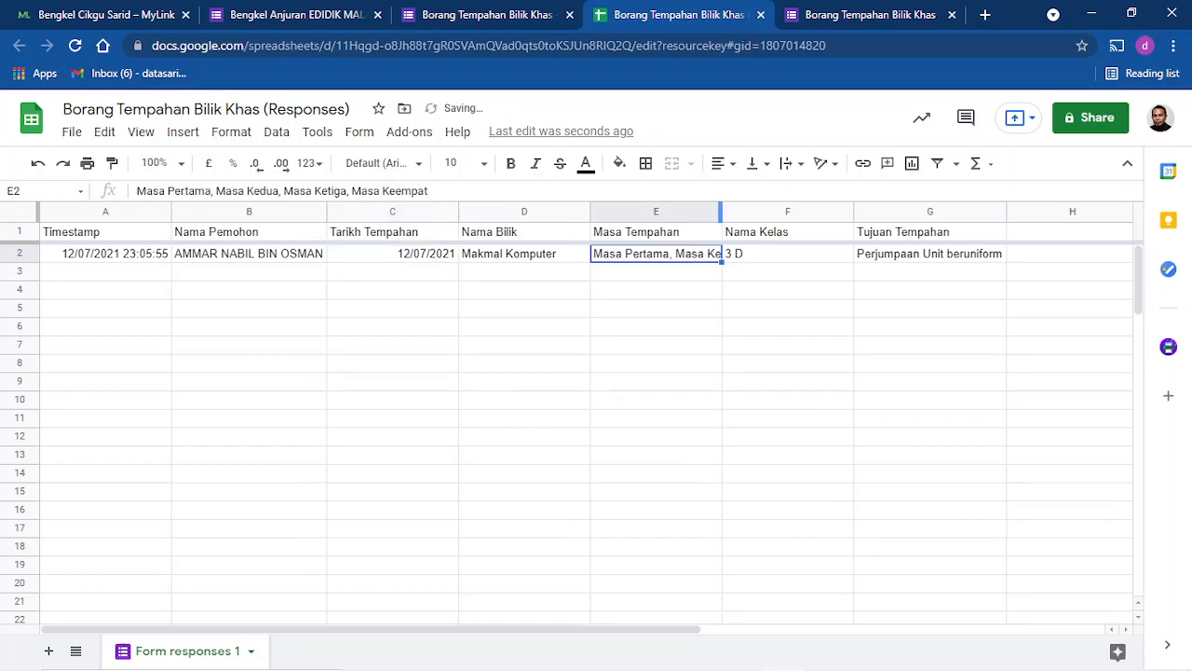
double_click(717, 211)
click(1053, 382)
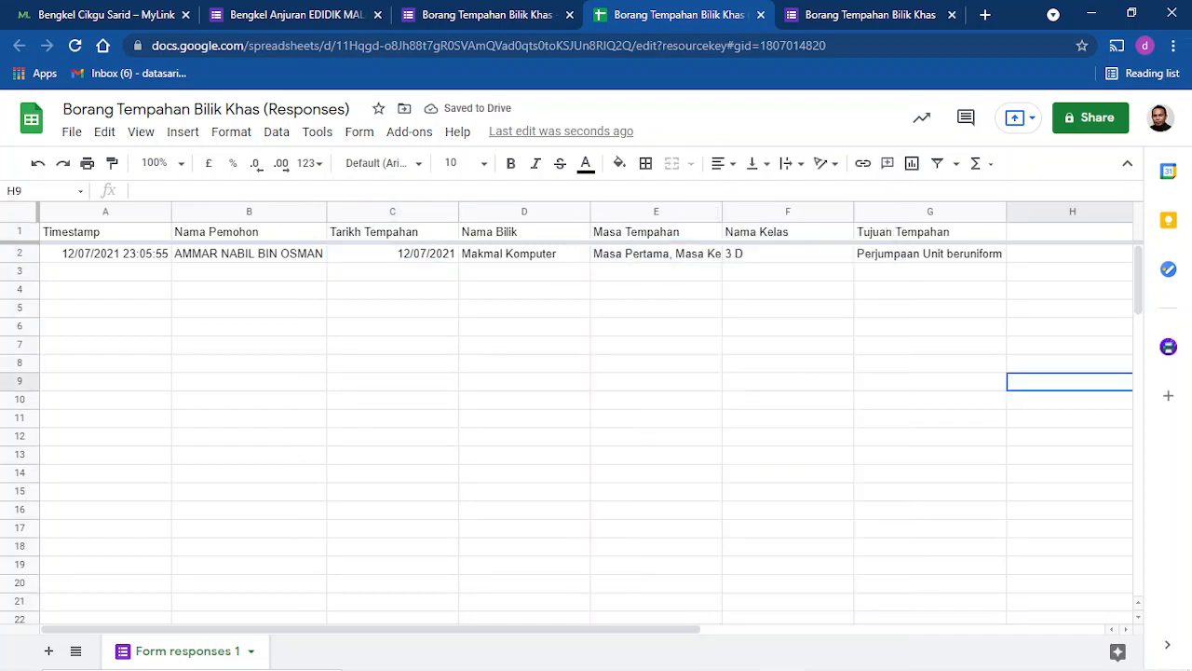
double_click(721, 212)
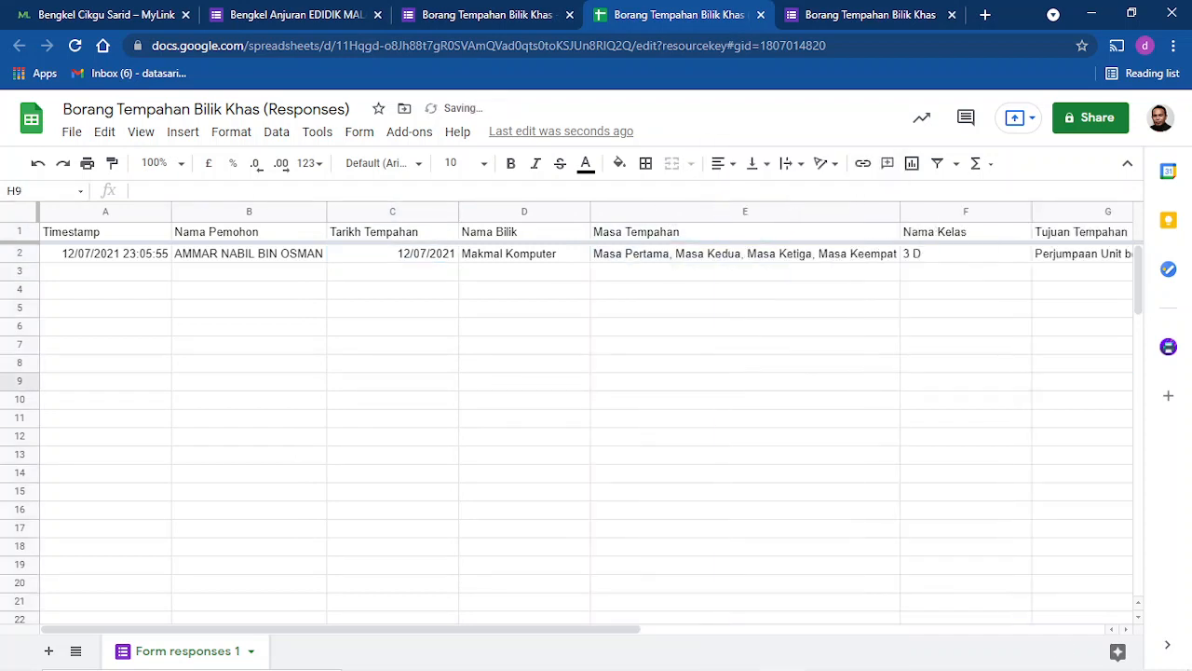
click(715, 253)
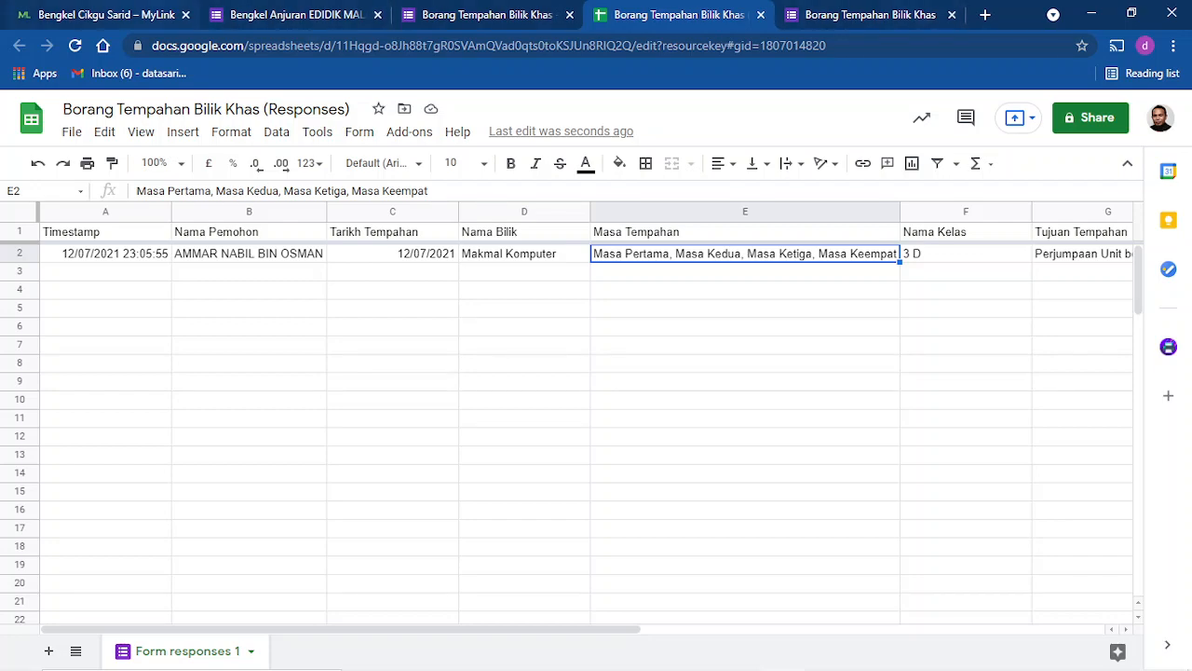
Switch to the MyLink workshop page and open the teacher's YouTube channel from its list of links.
click(103, 15)
scroll(596, 373, down, 2)
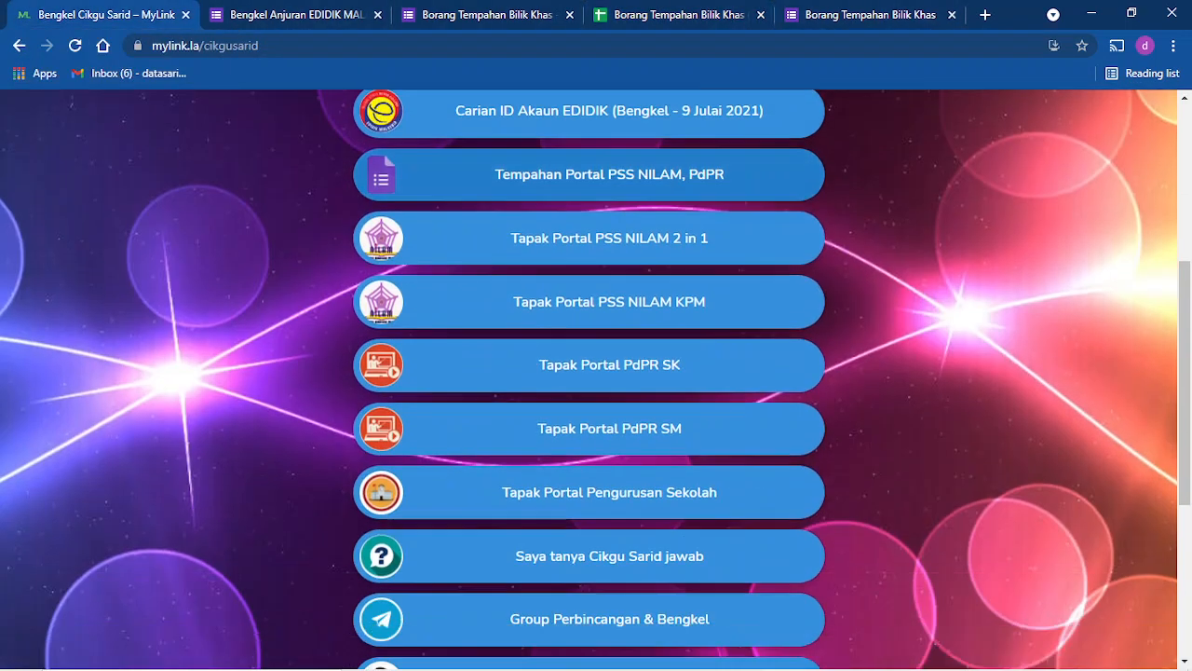
scroll(609, 354, down, 4)
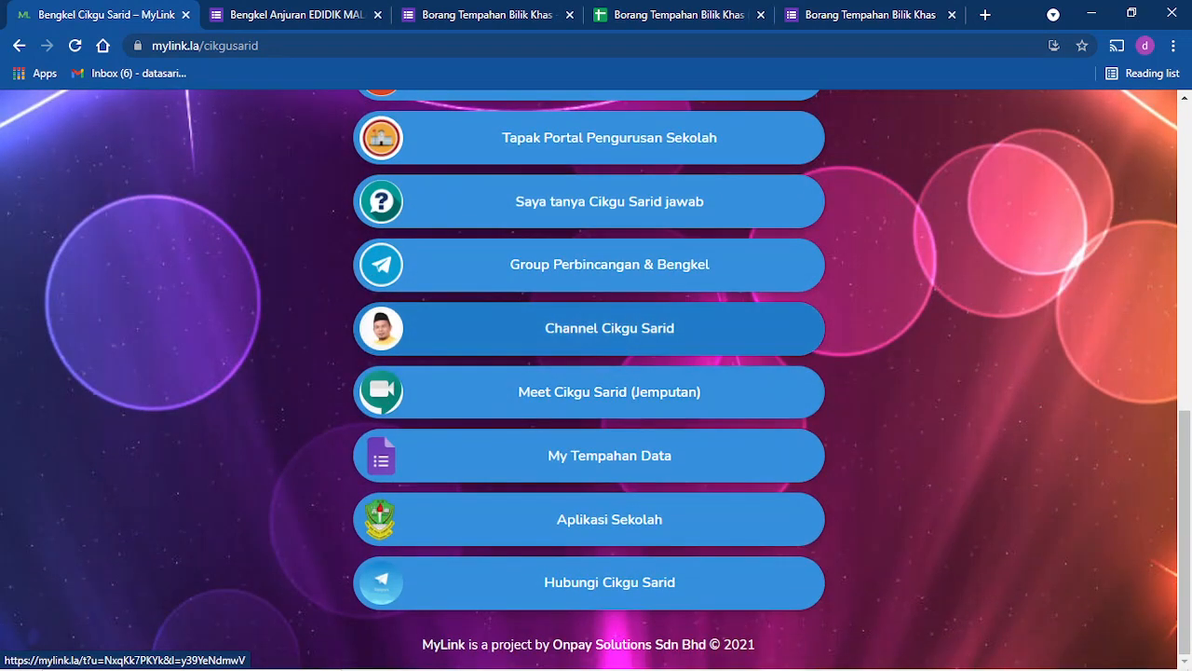
click(610, 328)
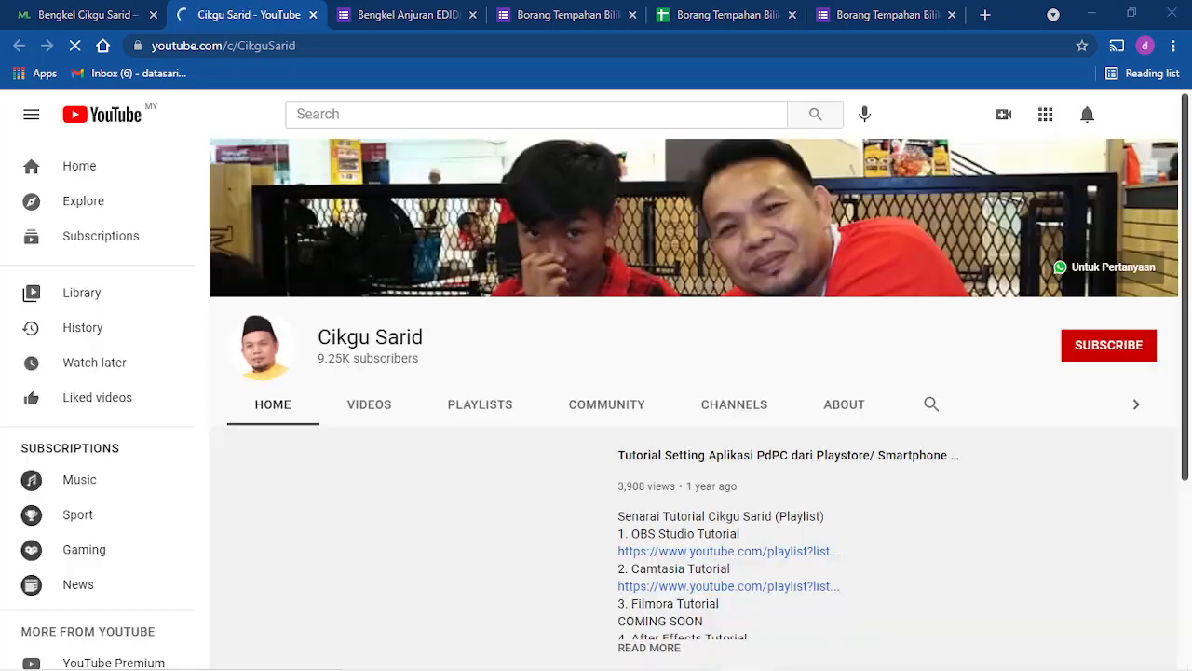
Open the first uploaded video, "Soalan 24", about the PdPR portal and expand its full description.
scroll(410, 279, down, 3)
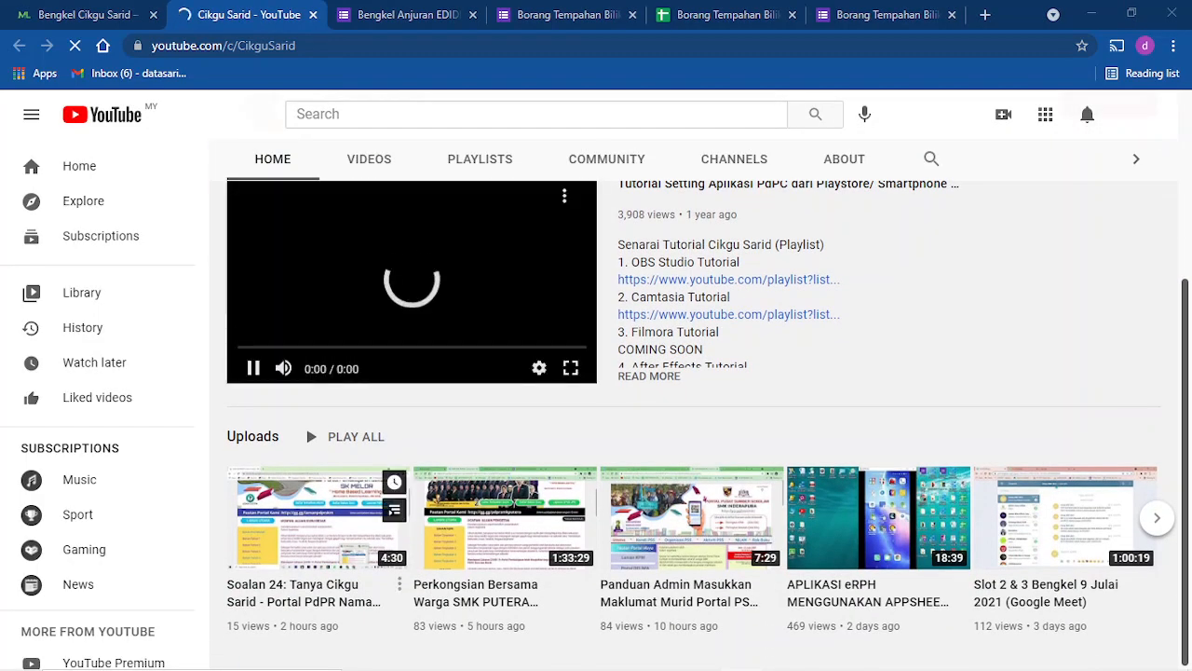
click(317, 517)
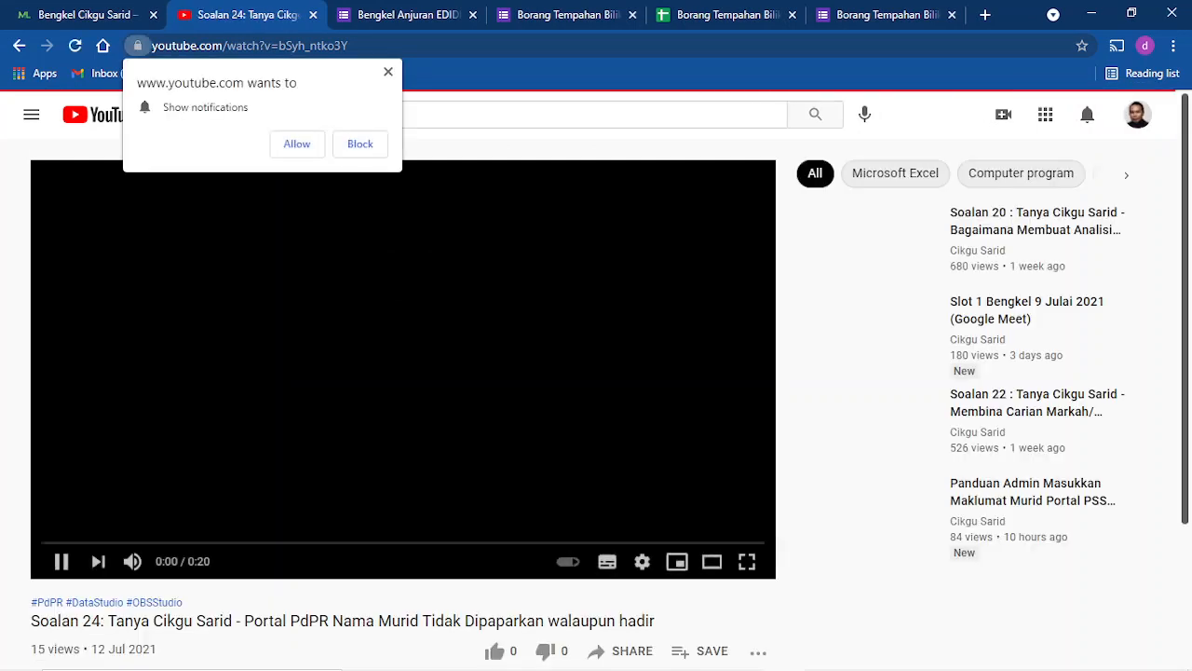
scroll(394, 394, down, 2)
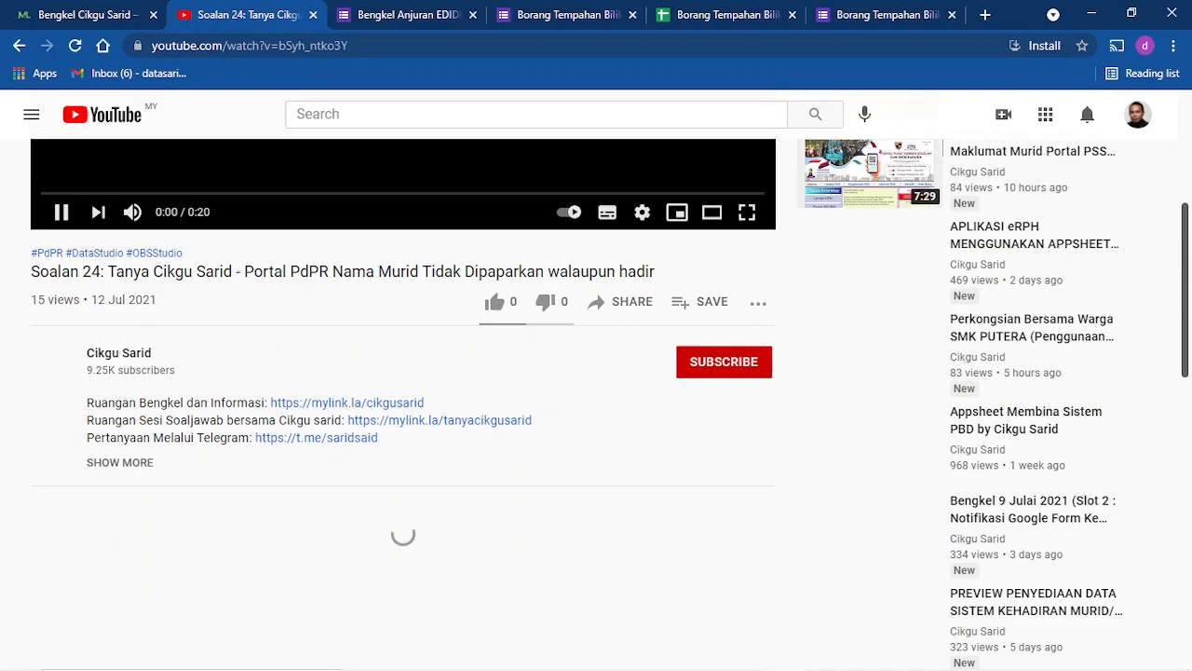
scroll(426, 202, down, 3)
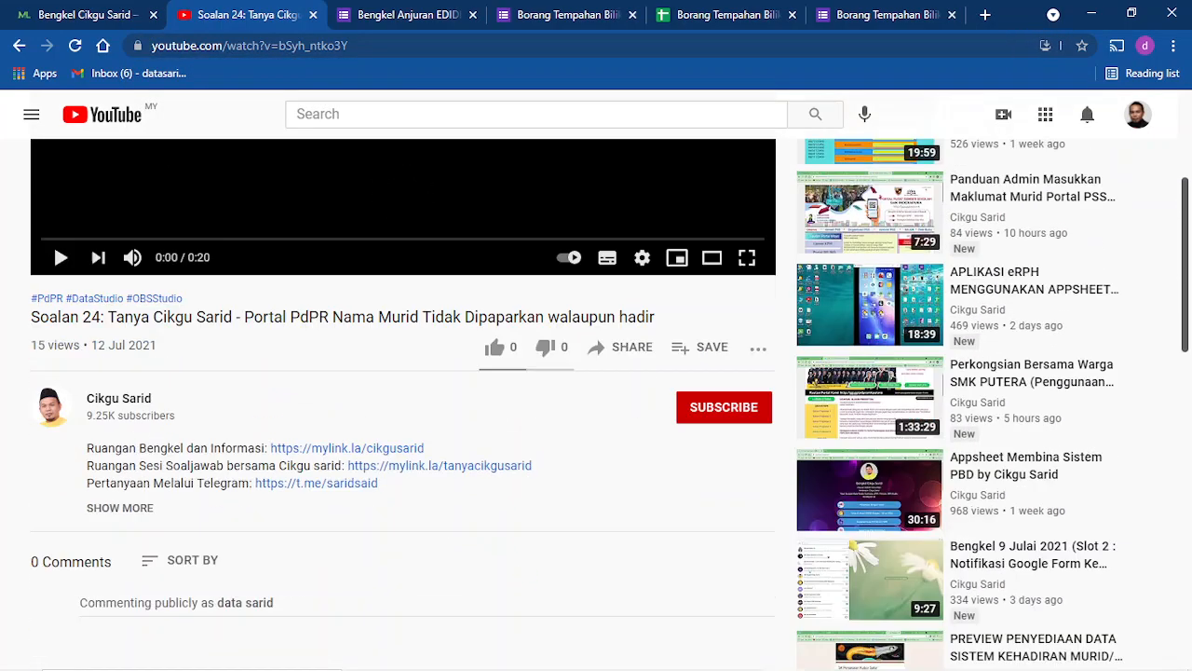
click(120, 374)
scroll(403, 400, down, 1)
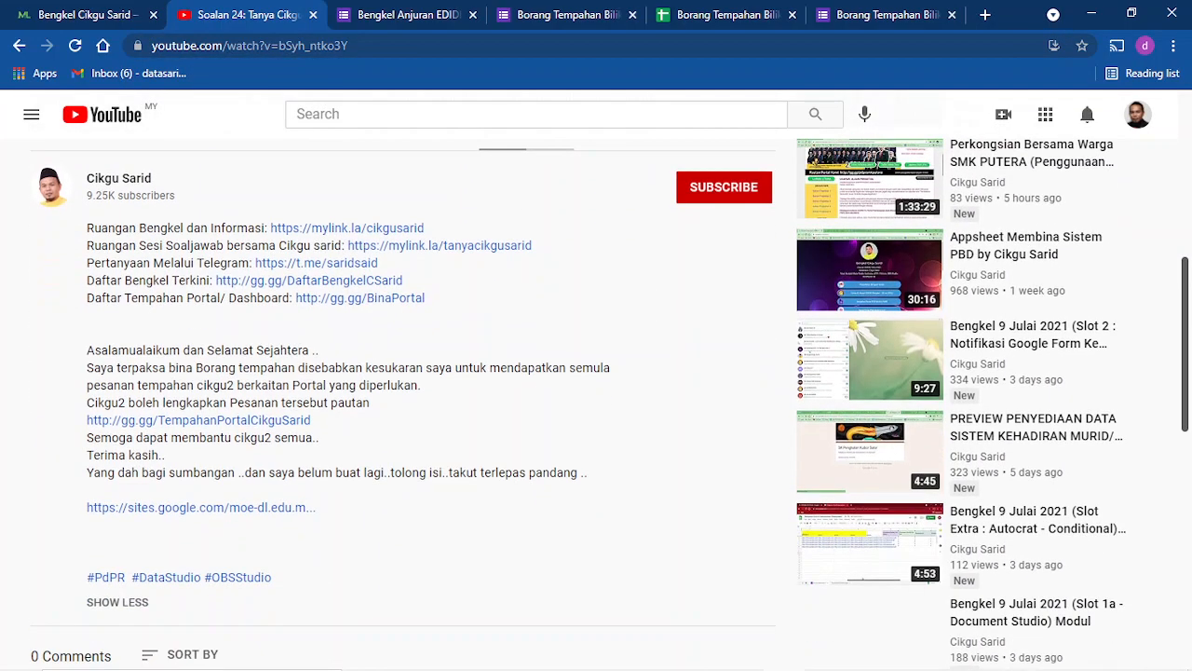
Open the sites.google.com link in the video description and go to the formula list on the "My Notes" page.
scroll(205, 419, down, 1)
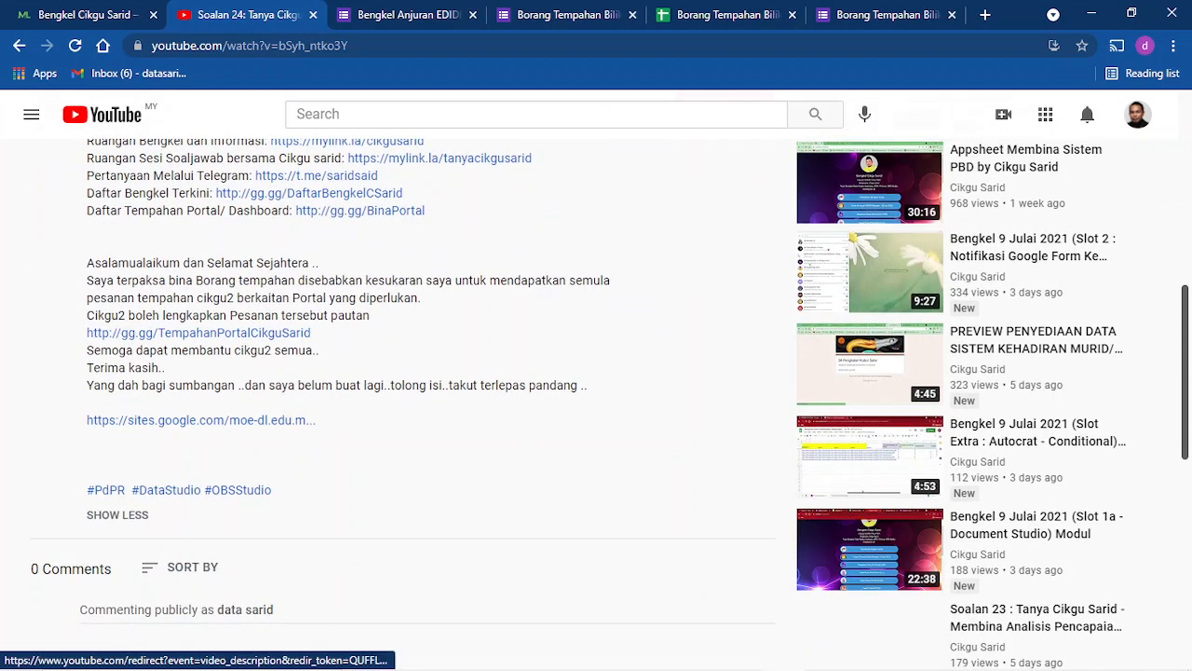
click(200, 420)
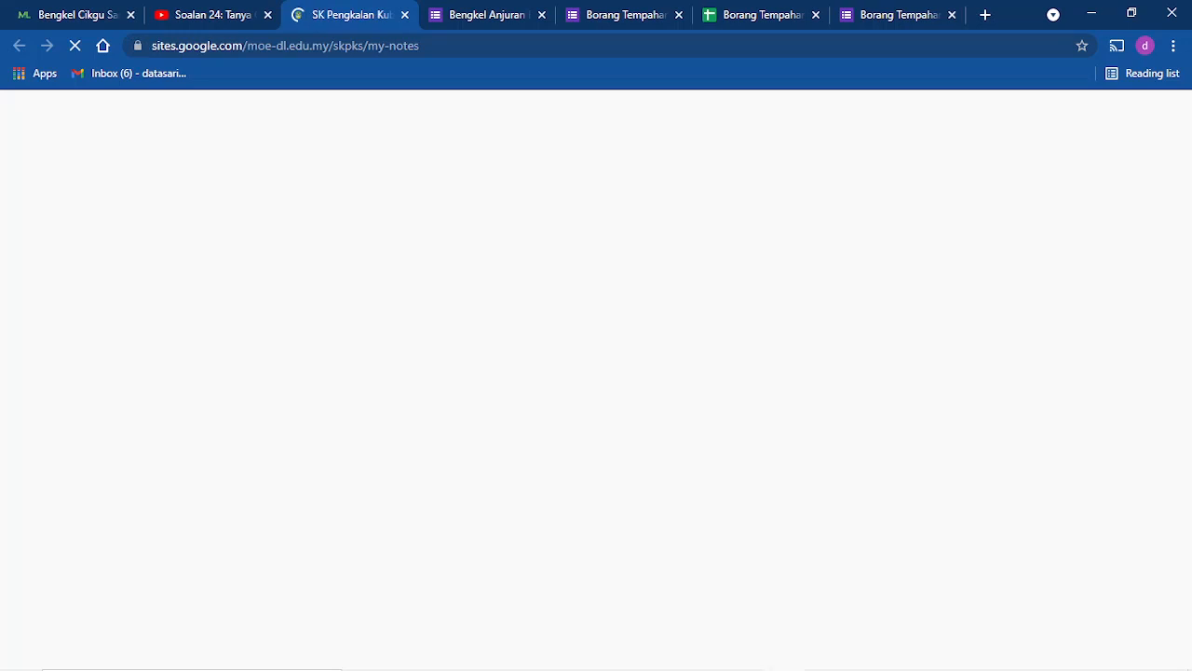
scroll(592, 380, down, 5)
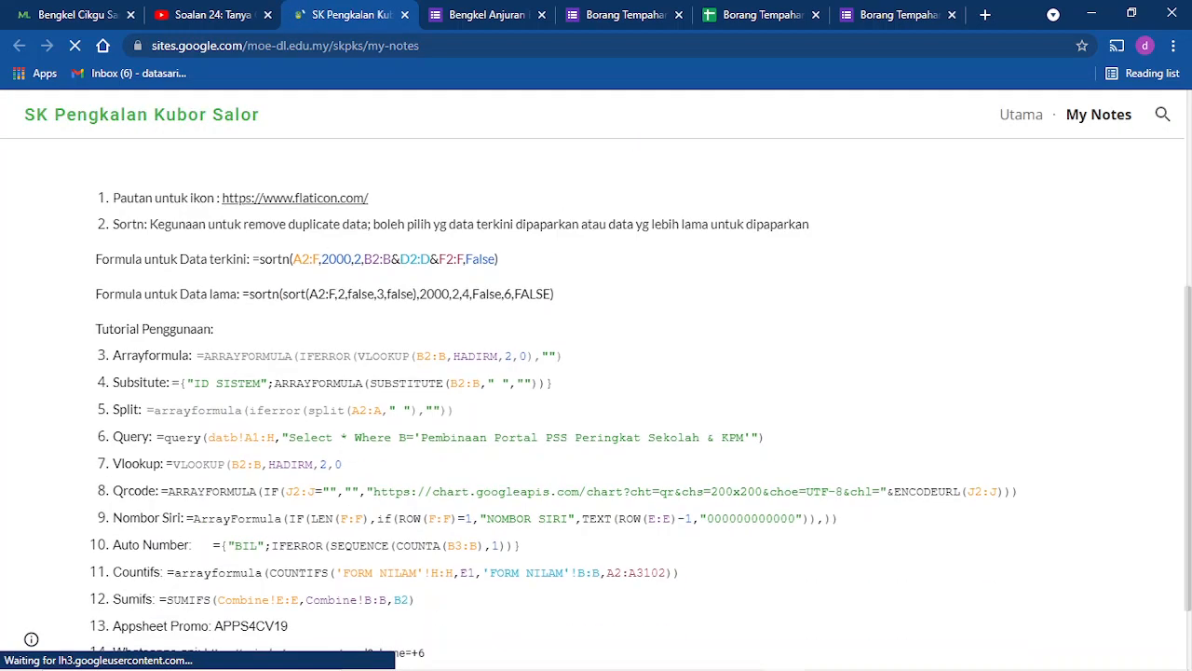
Open the check box script document linked under item 16, "Skript bagi check box", of the formula list.
scroll(593, 380, up, 3)
scroll(592, 380, down, 3)
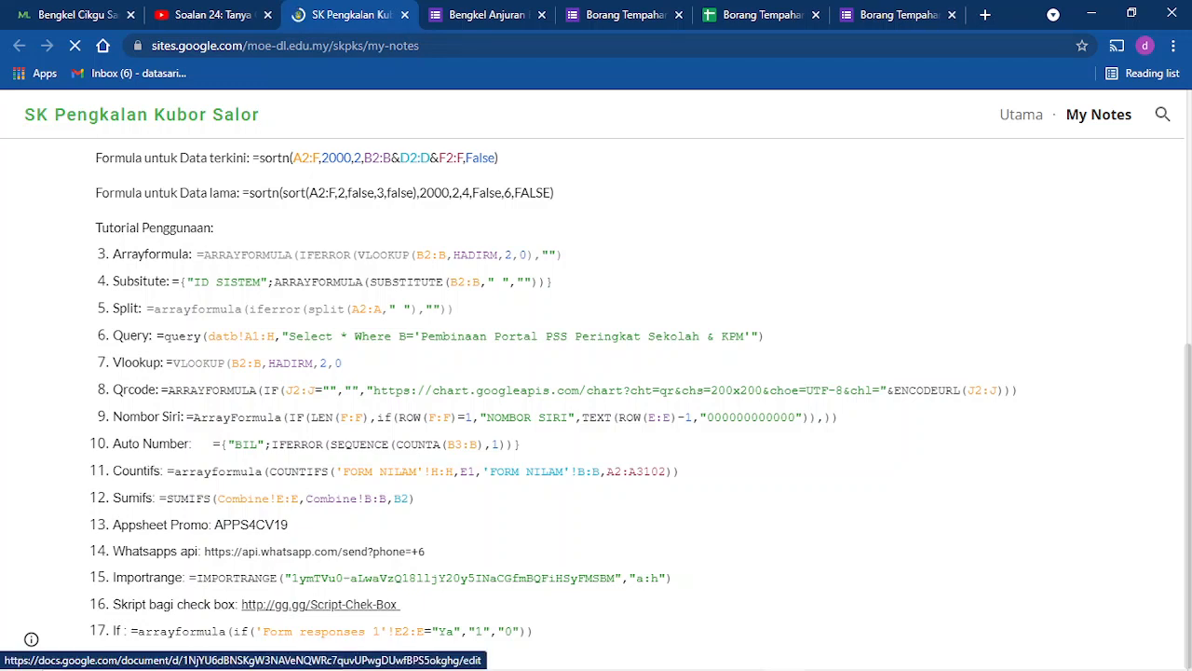
click(320, 604)
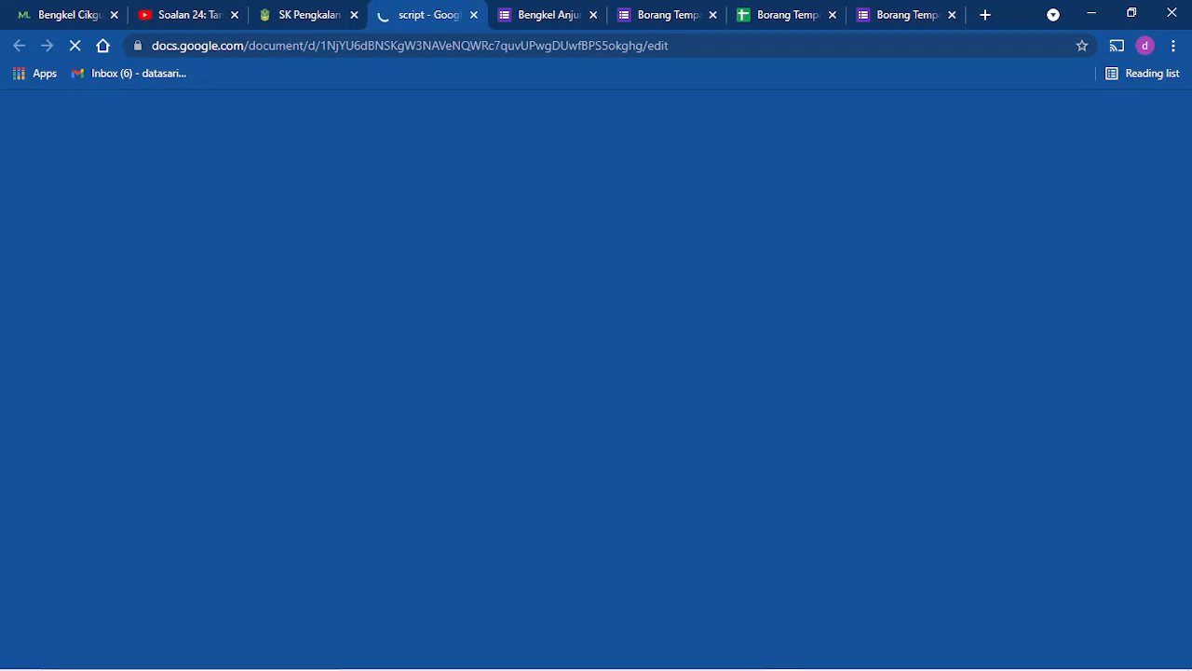
click(307, 15)
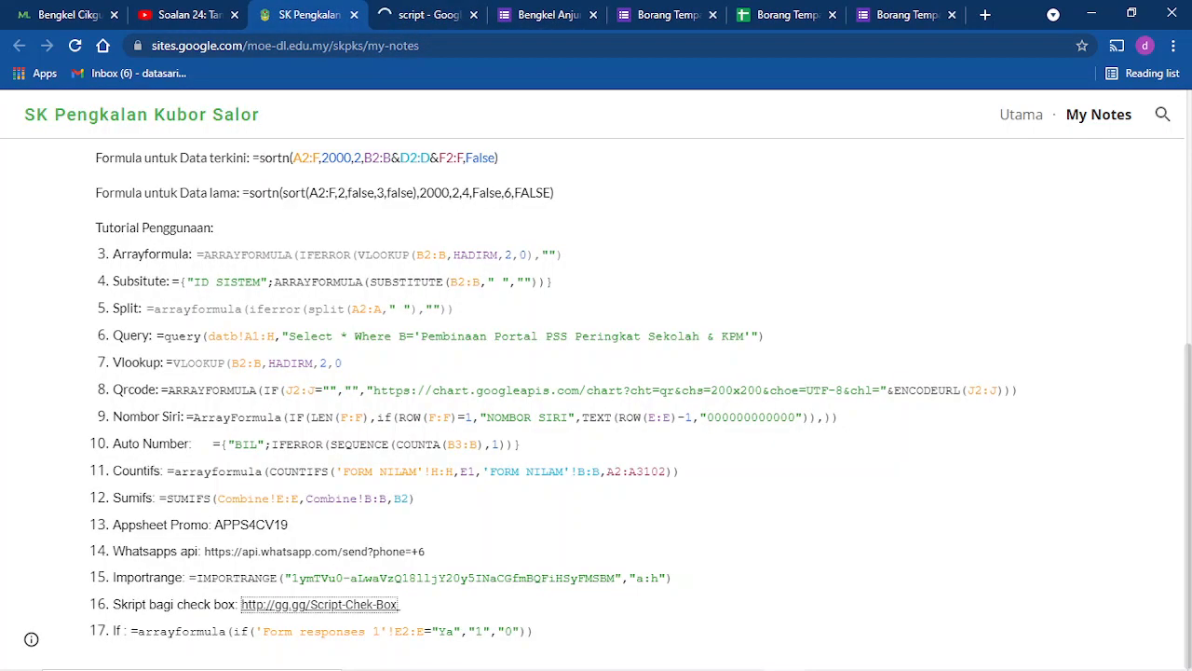
scroll(596, 404, up, 2)
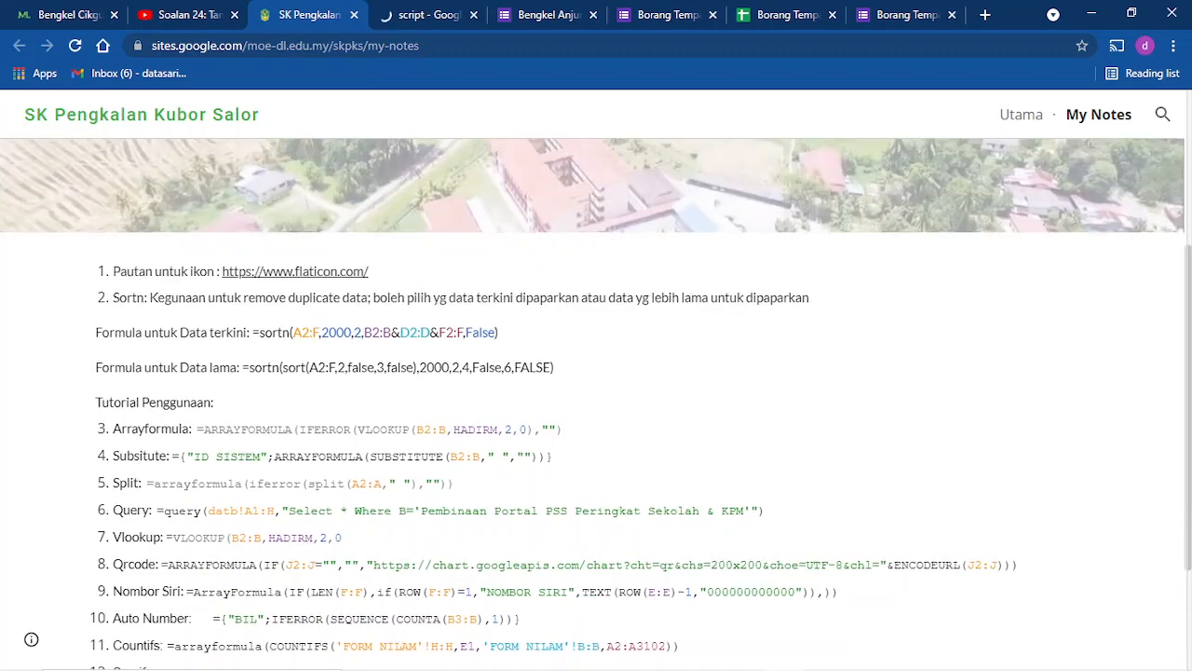
scroll(596, 405, down, 2)
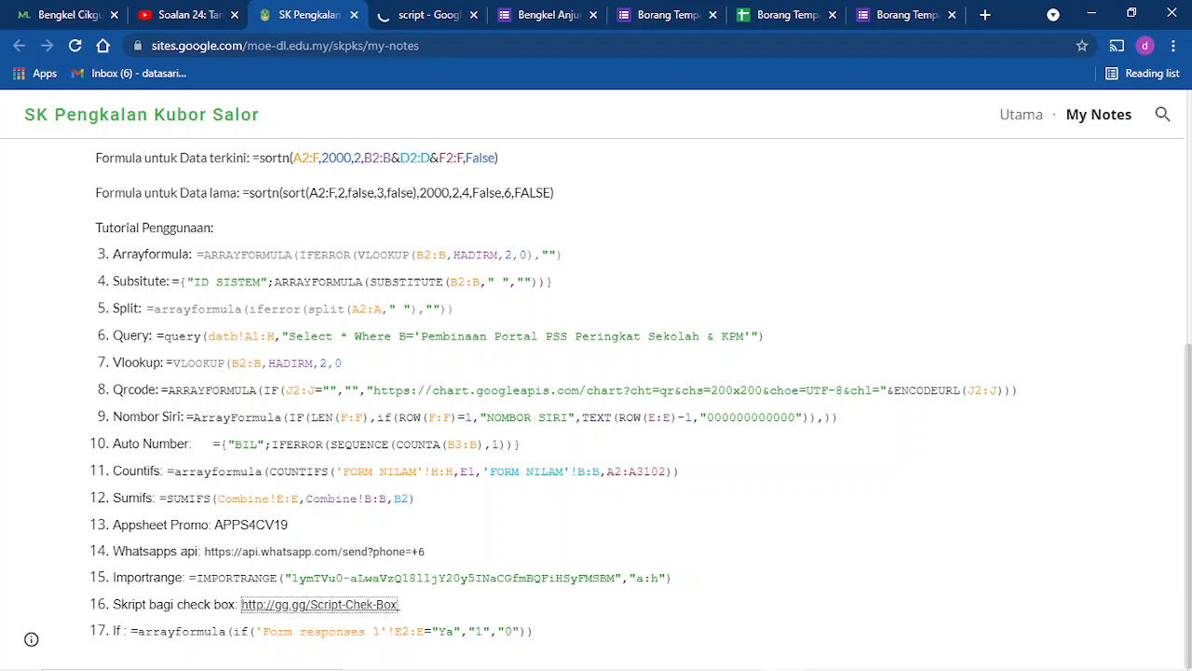
click(429, 15)
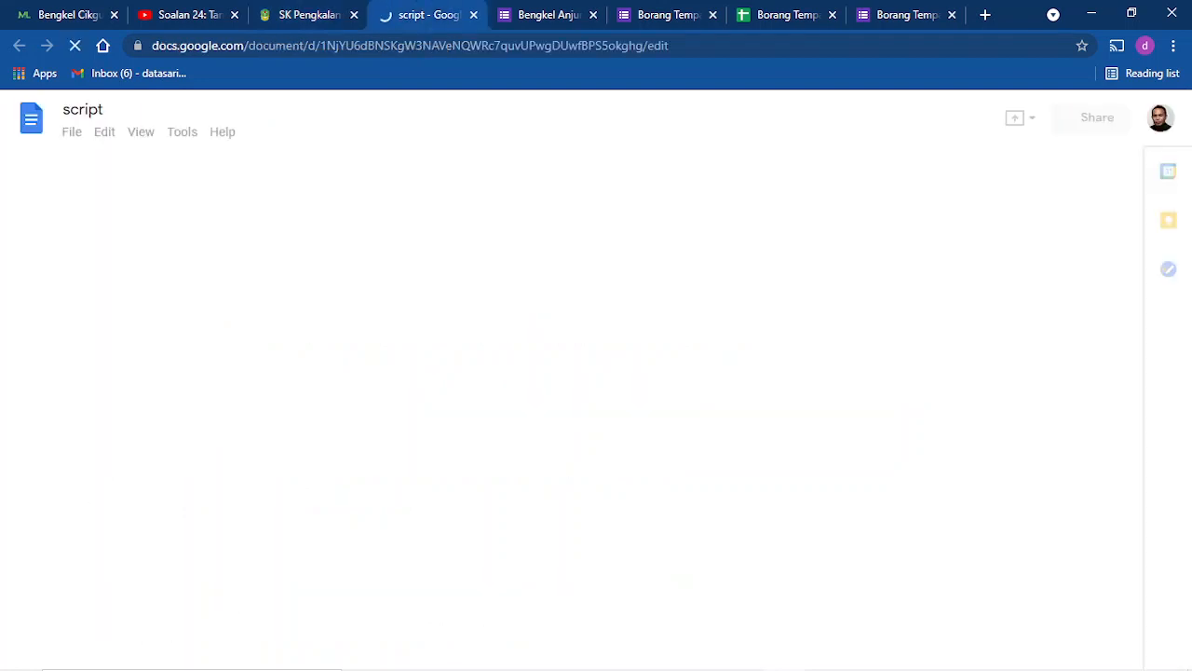
Copy the entire result(range) function from the script document.
drag(297, 601, 292, 251)
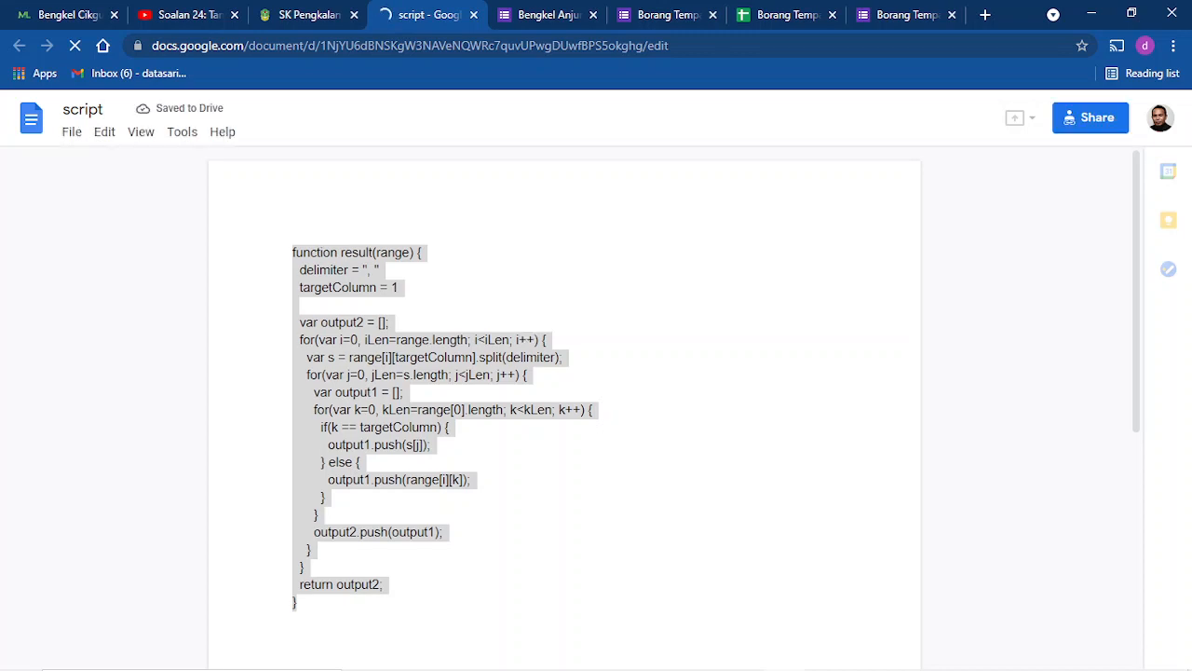
right_click(367, 359)
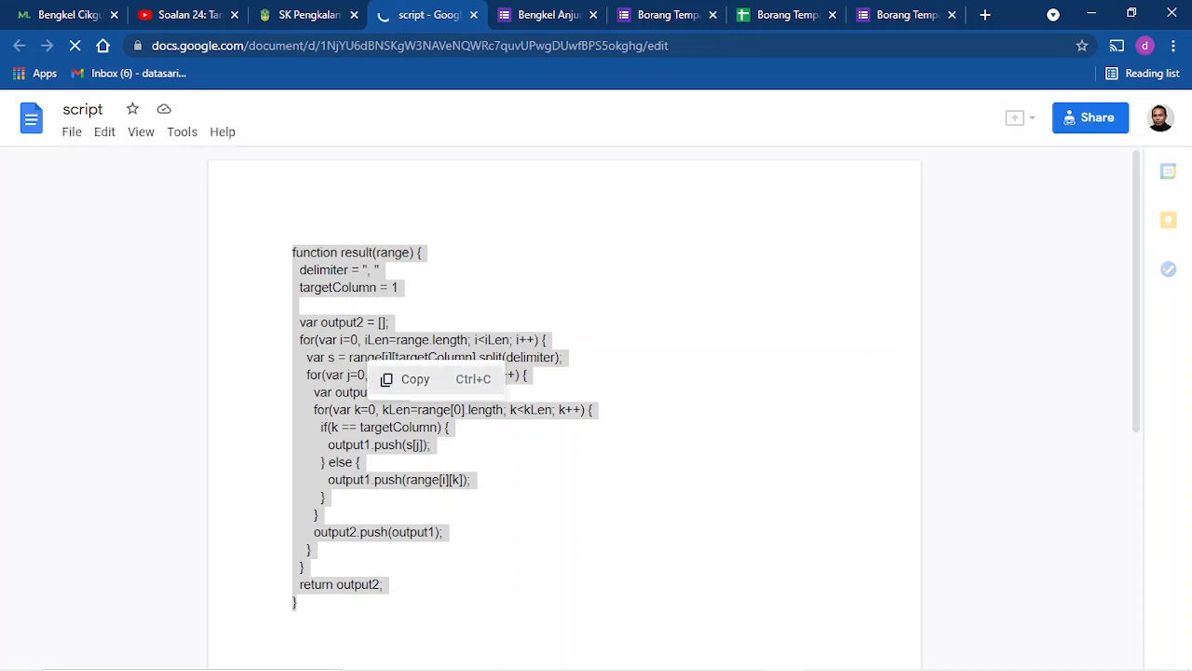
click(410, 379)
Open the script editor of the Borang Tempahan Bilik Khas responses spreadsheet and close the script document.
click(797, 17)
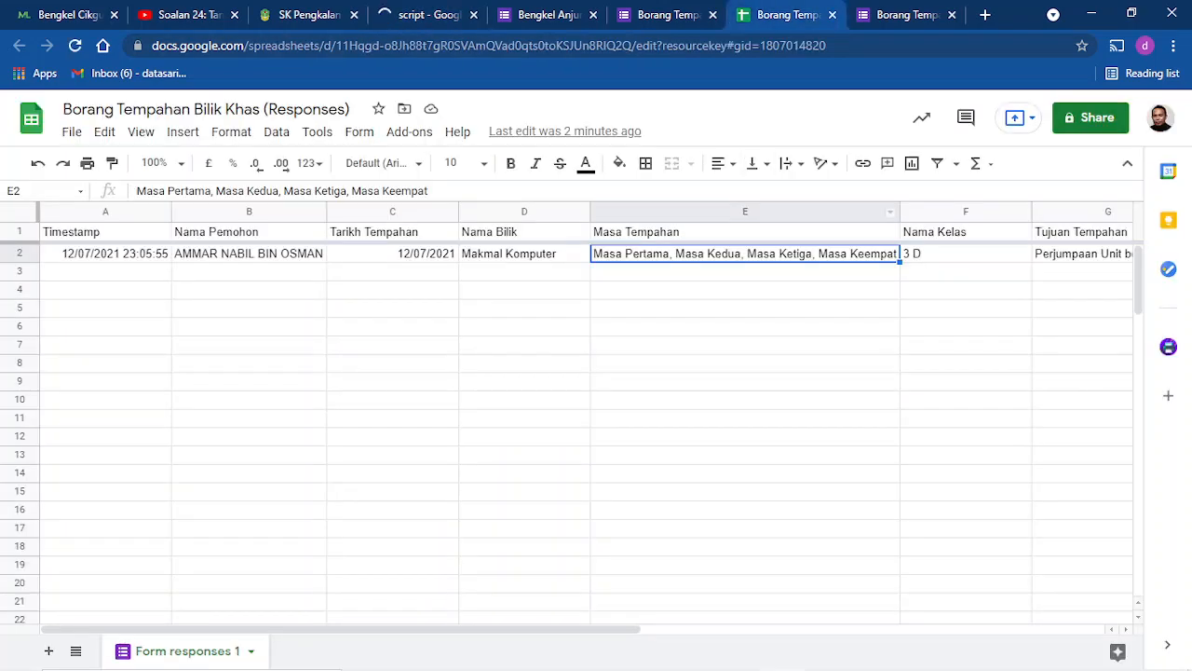
click(524, 382)
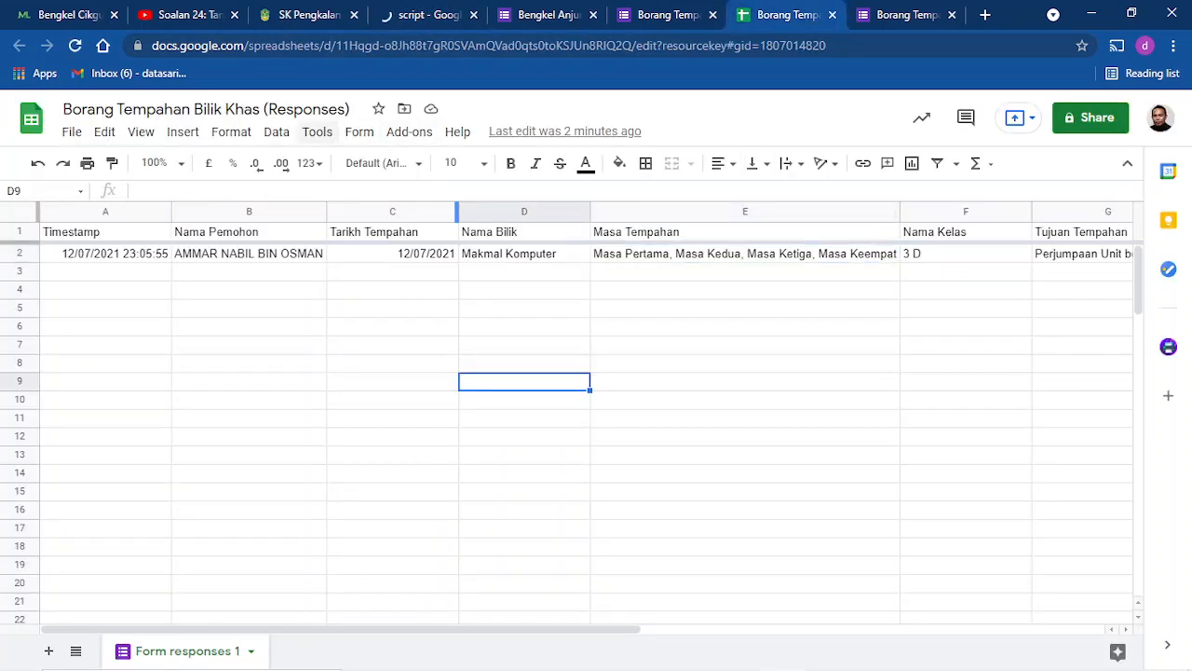
click(318, 132)
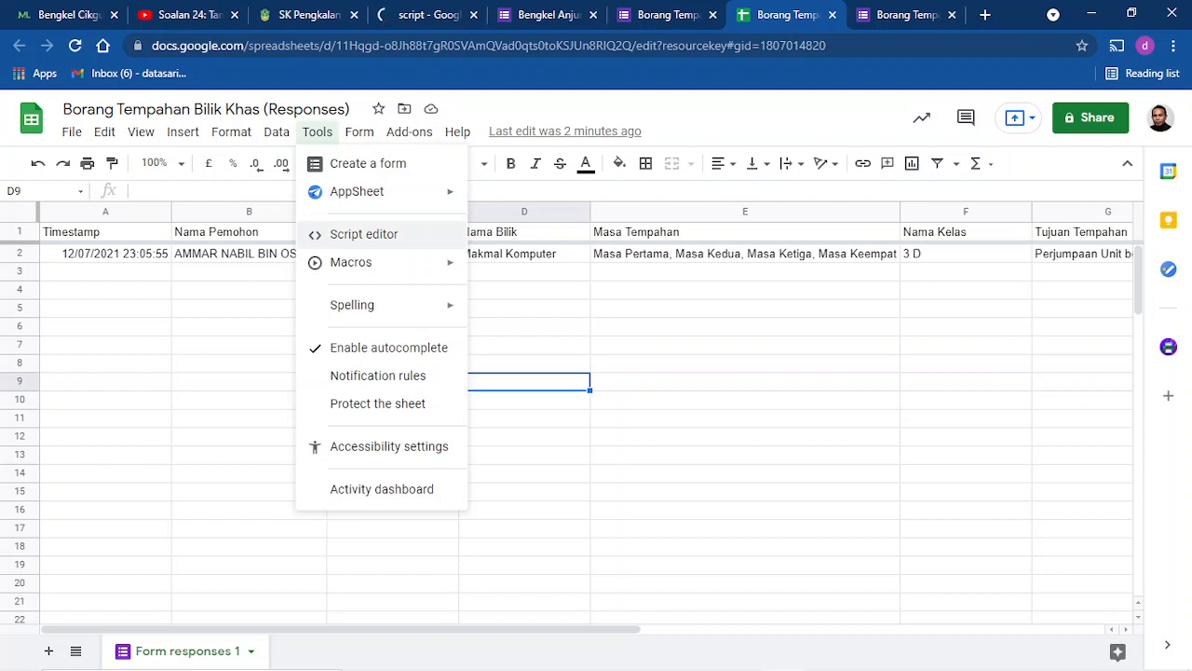
click(363, 234)
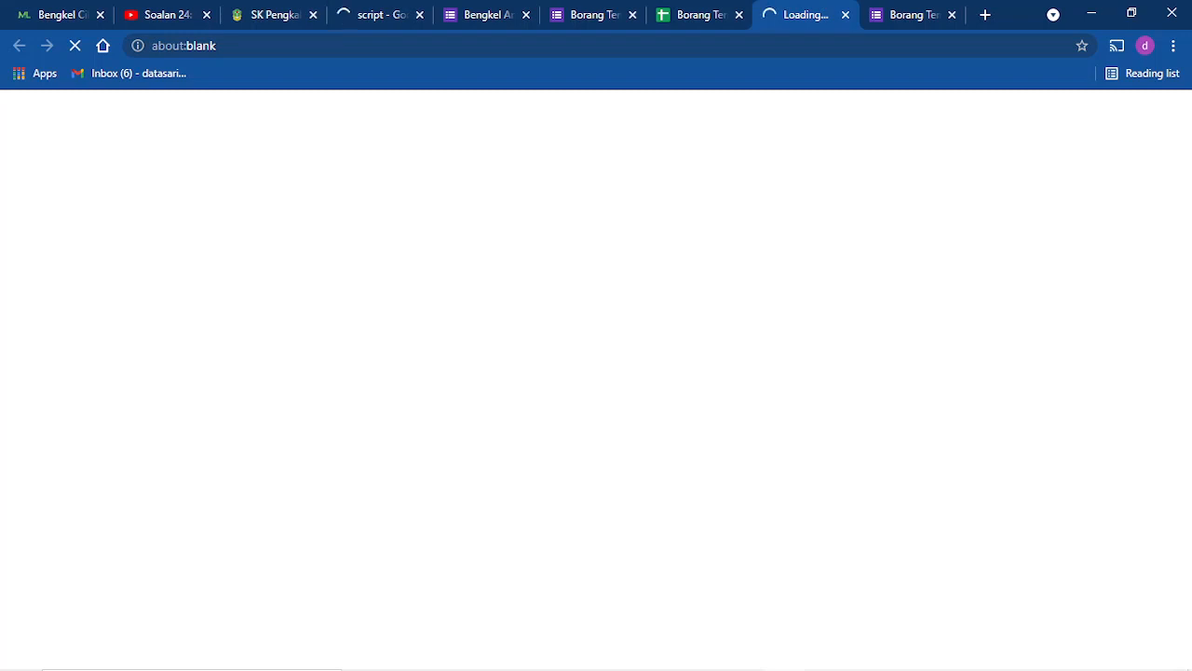
click(380, 13)
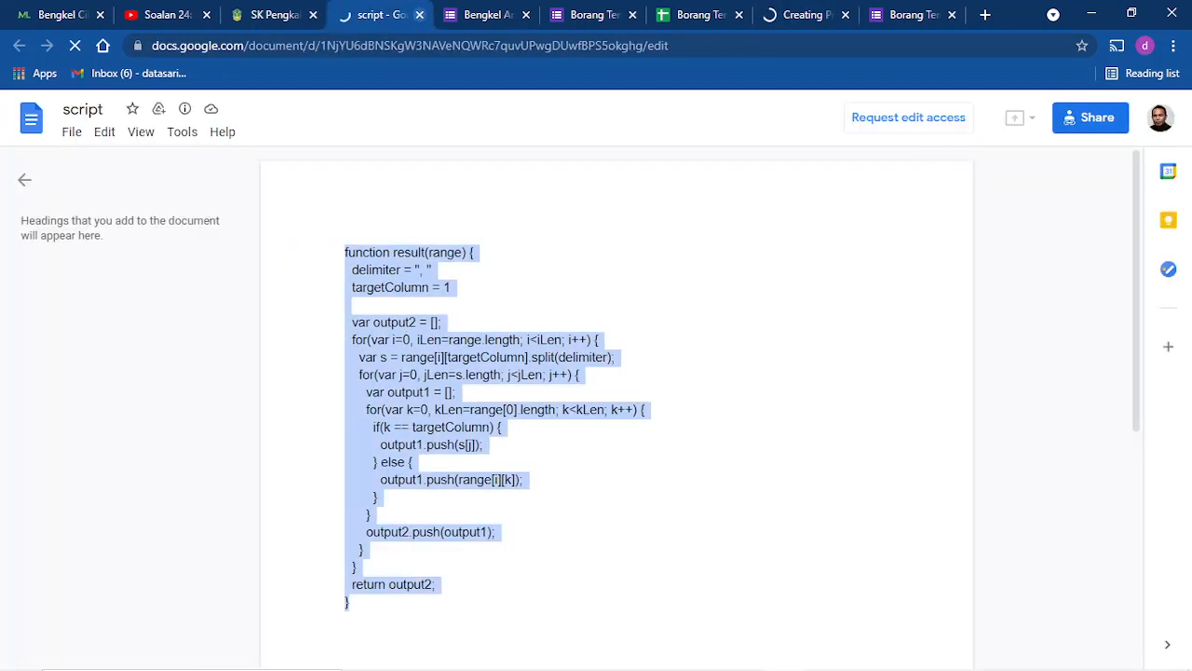
click(420, 15)
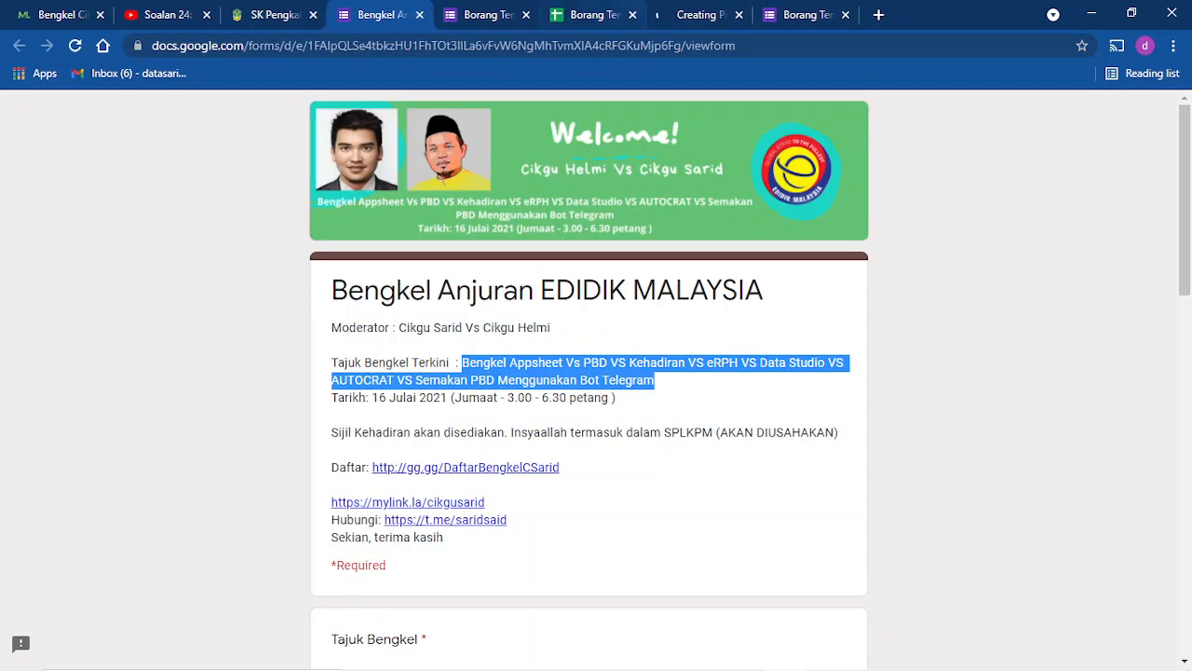
click(702, 15)
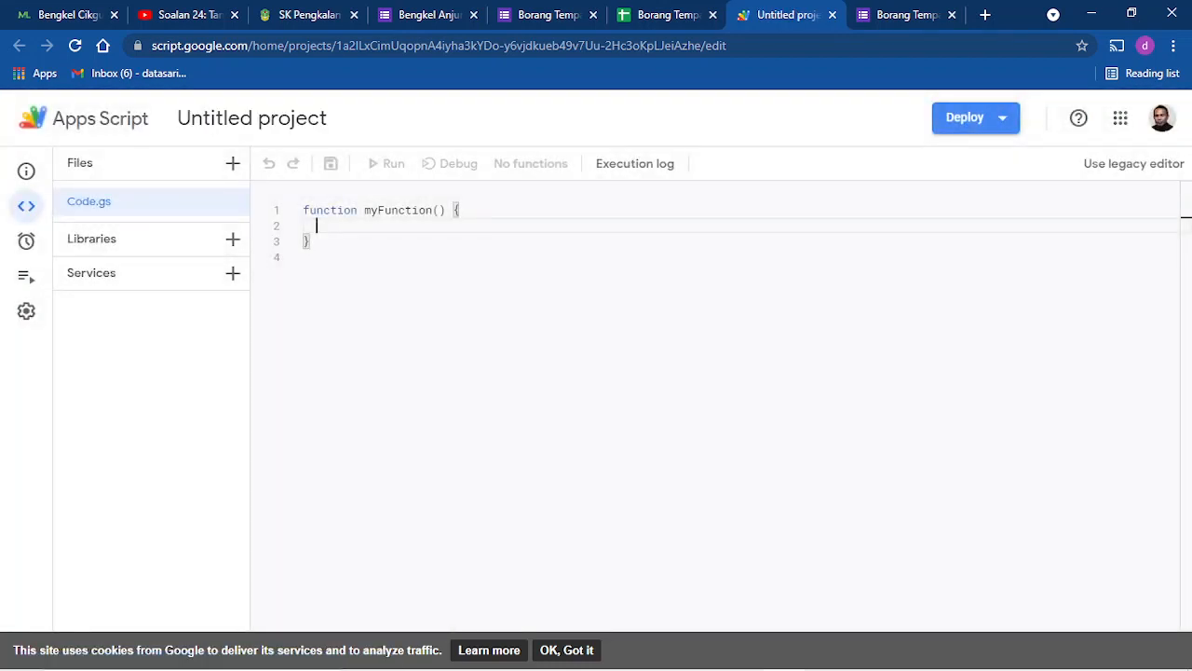
Replace the default myFunction code in Code.gs with the copied function, allowing clipboard access, and save the project.
key(ctrl+shift+Home)
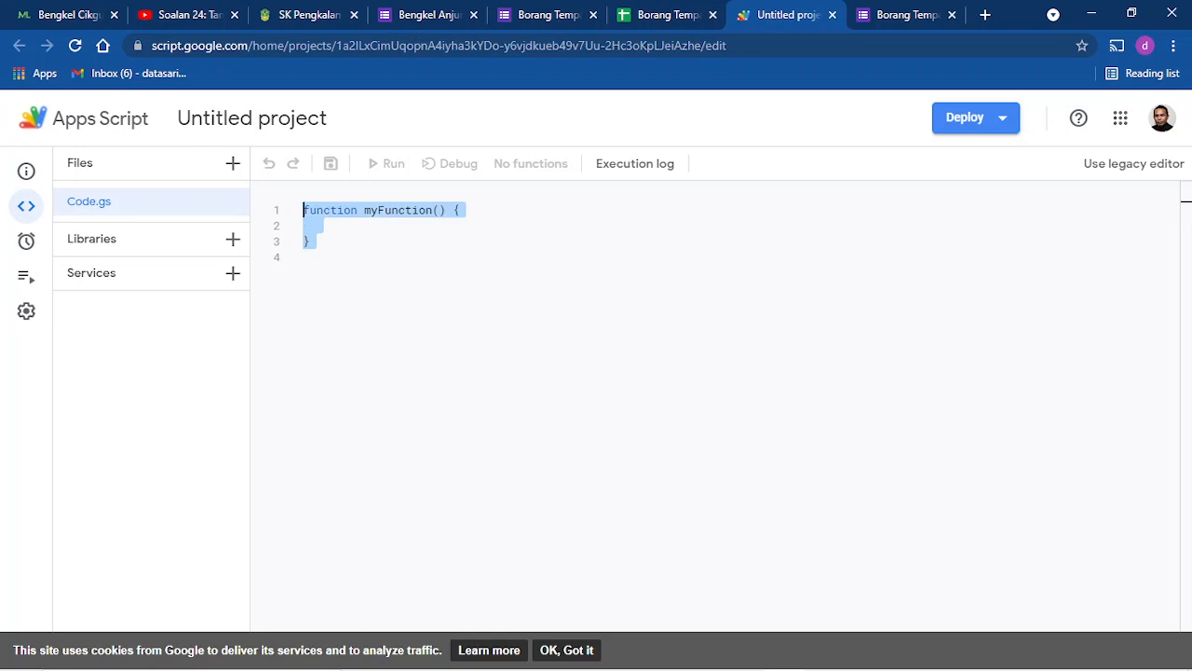
key(Delete)
right_click(371, 277)
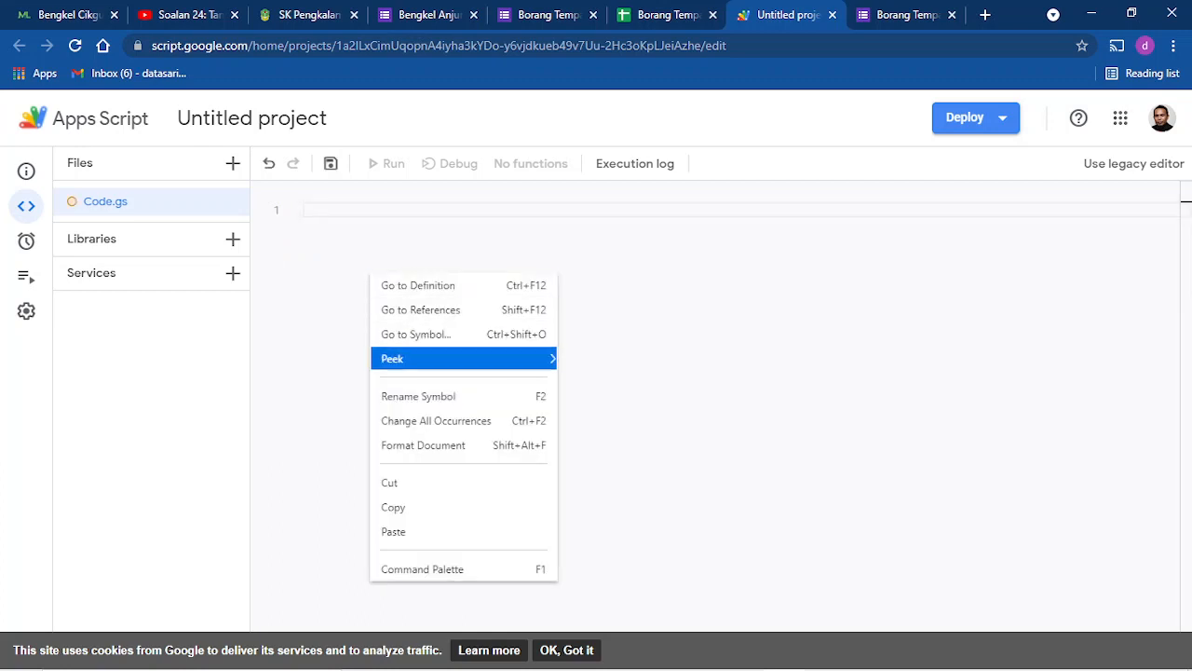
click(410, 531)
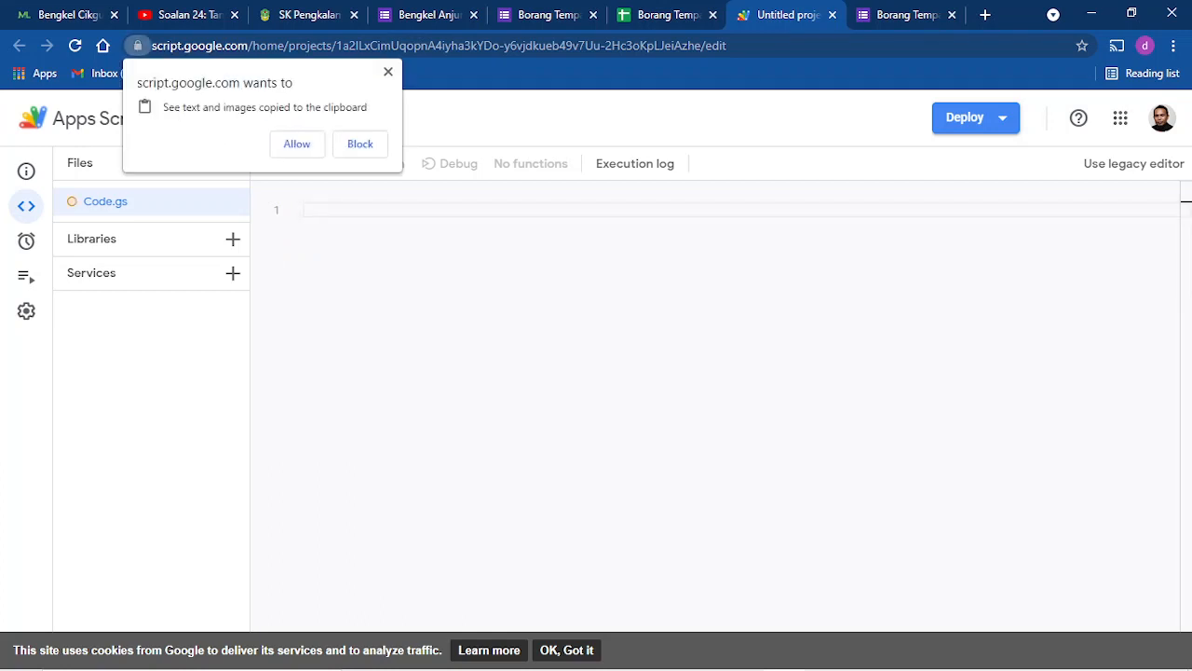
click(297, 144)
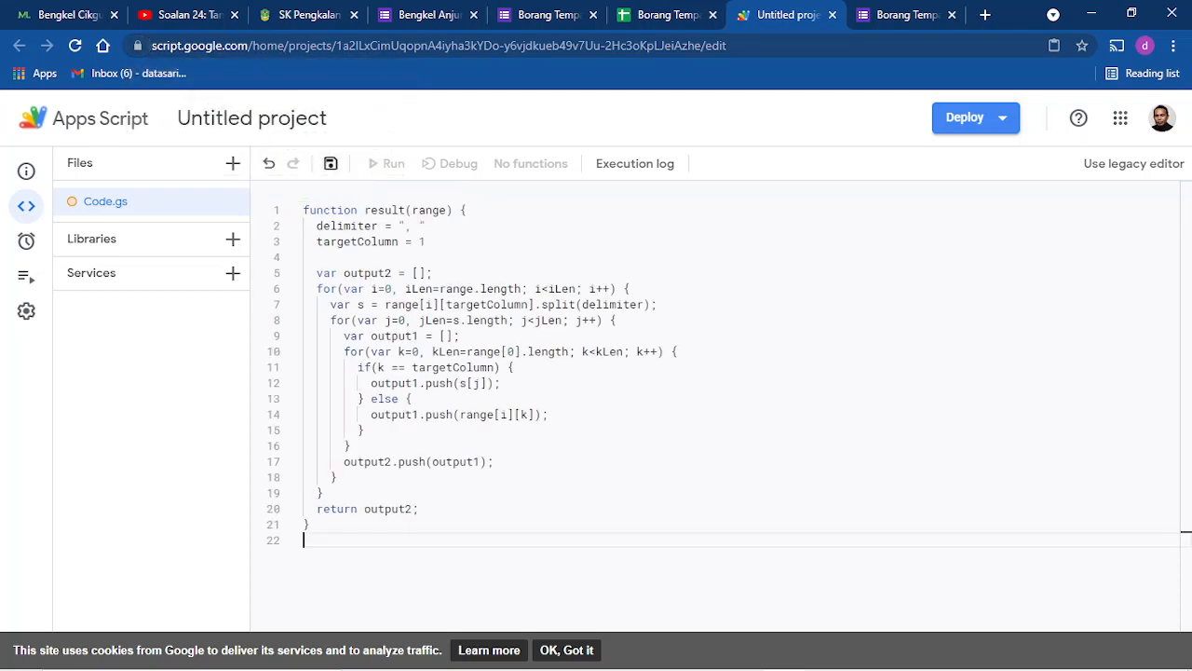
key(ctrl+s)
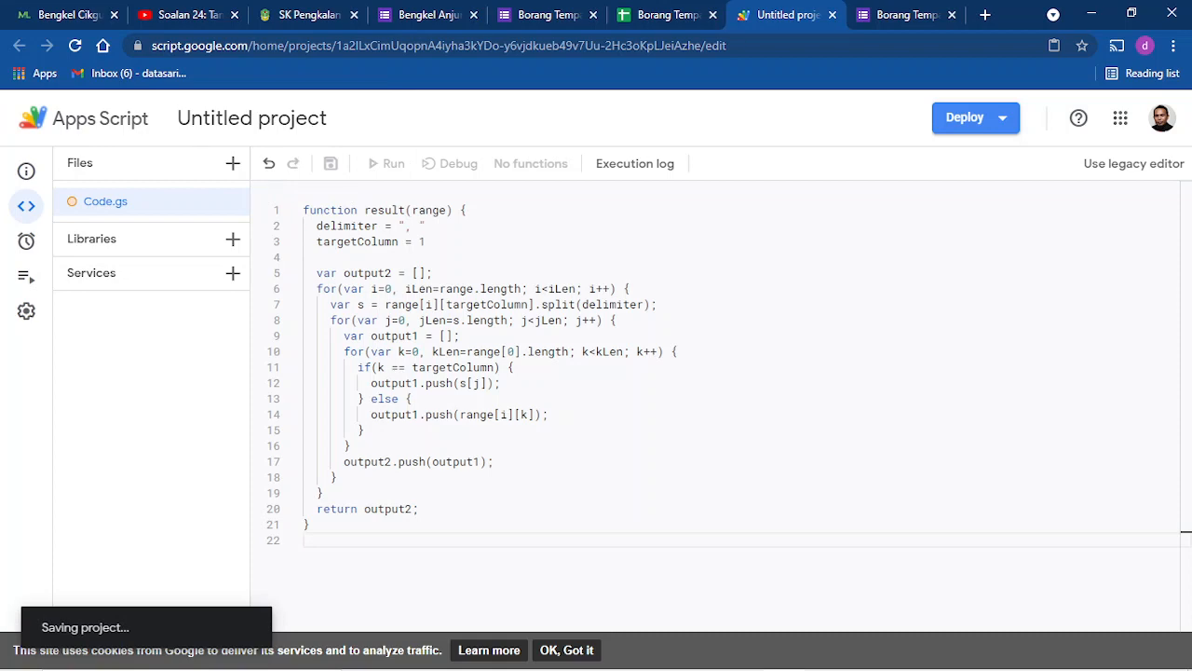
Close all browser pages except the My Notes formula page and the responses spreadsheet.
click(832, 15)
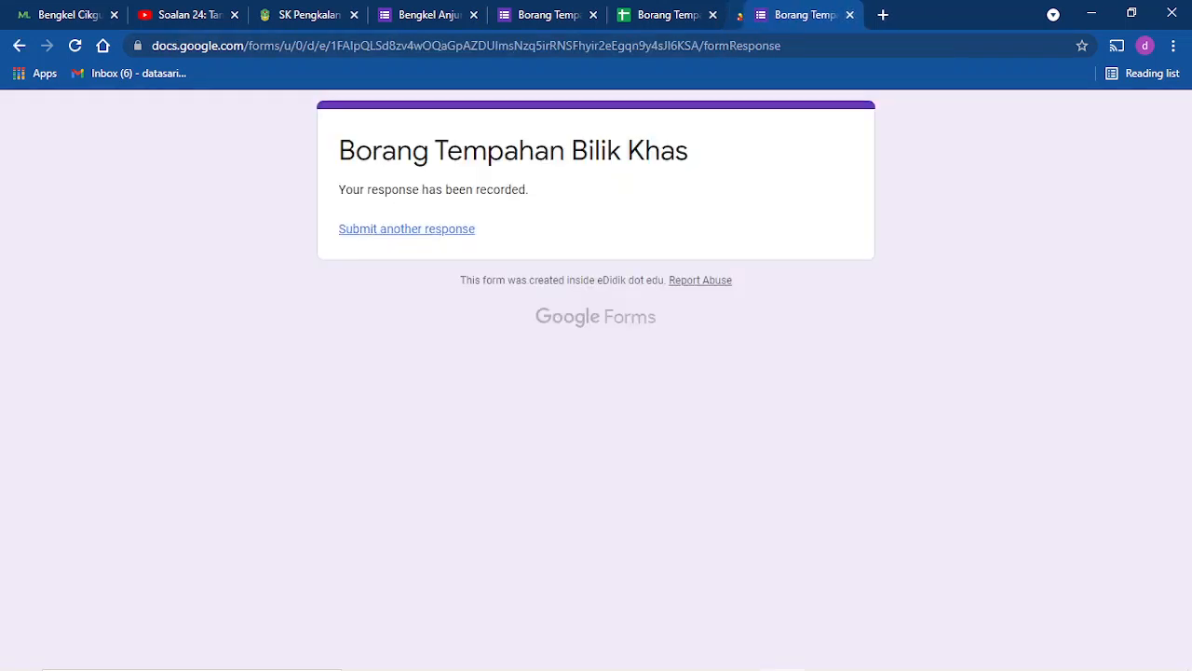
click(832, 15)
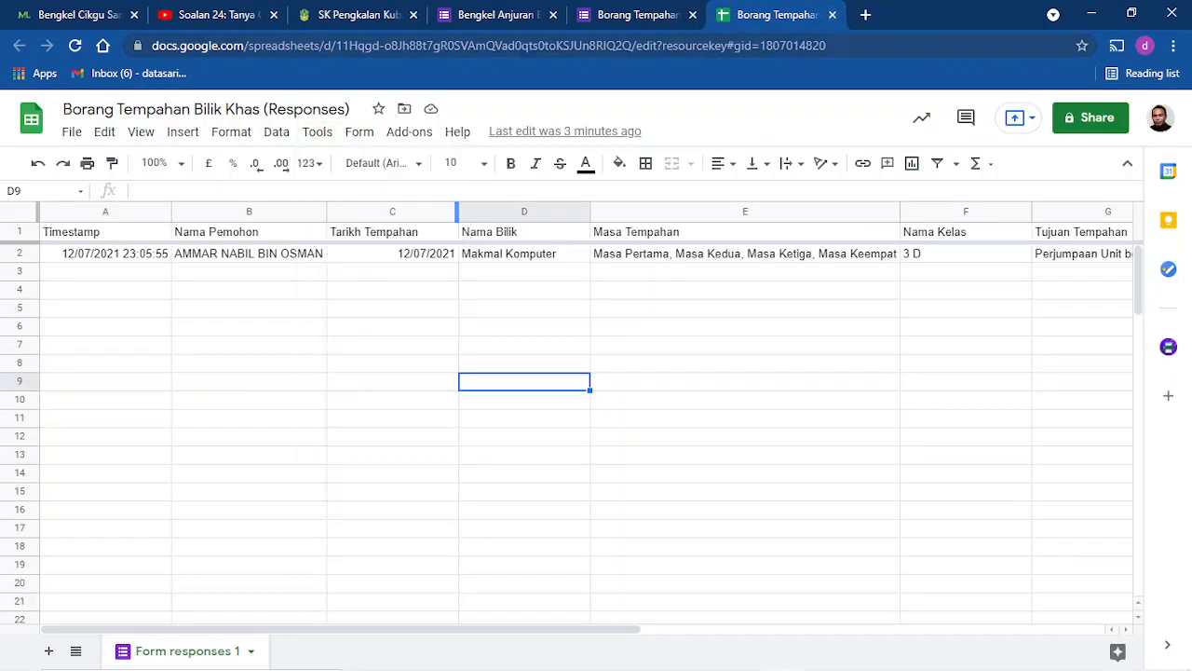
click(693, 15)
click(553, 15)
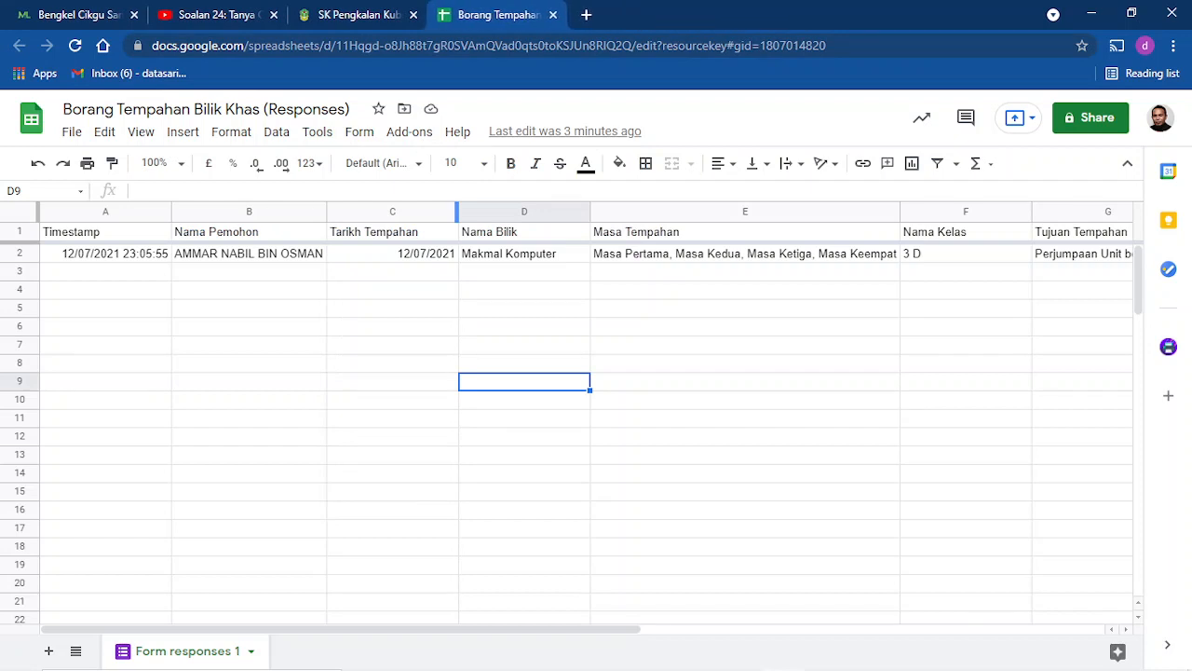
click(273, 15)
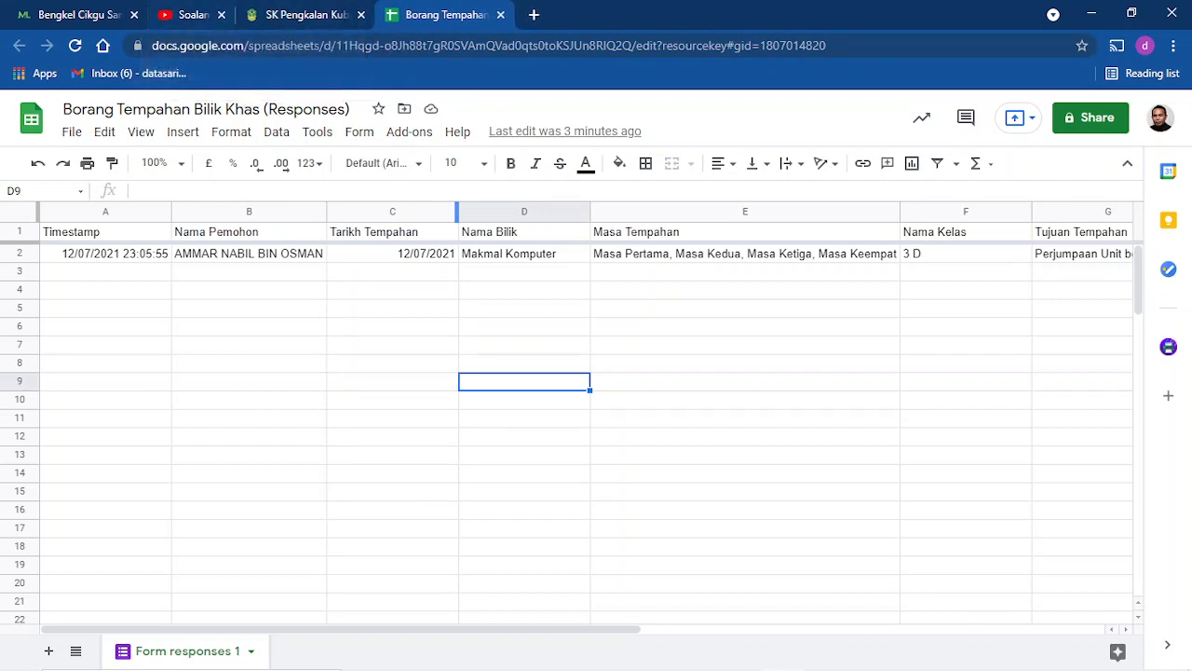
click(133, 15)
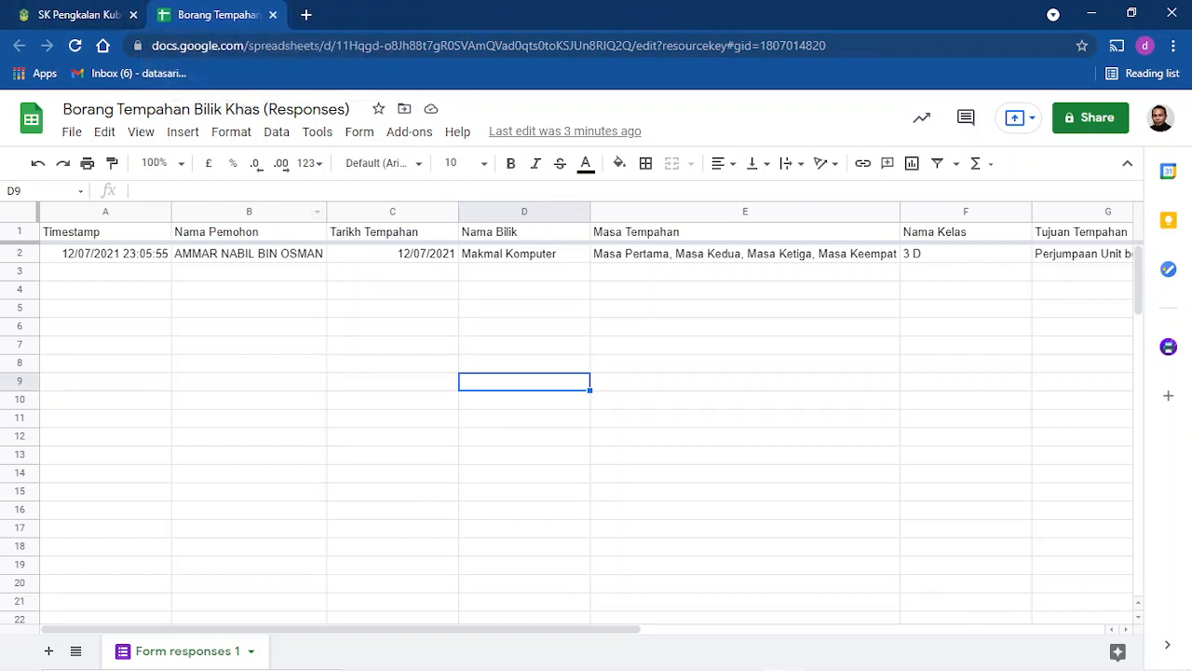
Rename the "Form responses 1" sheet as "Entry".
click(392, 309)
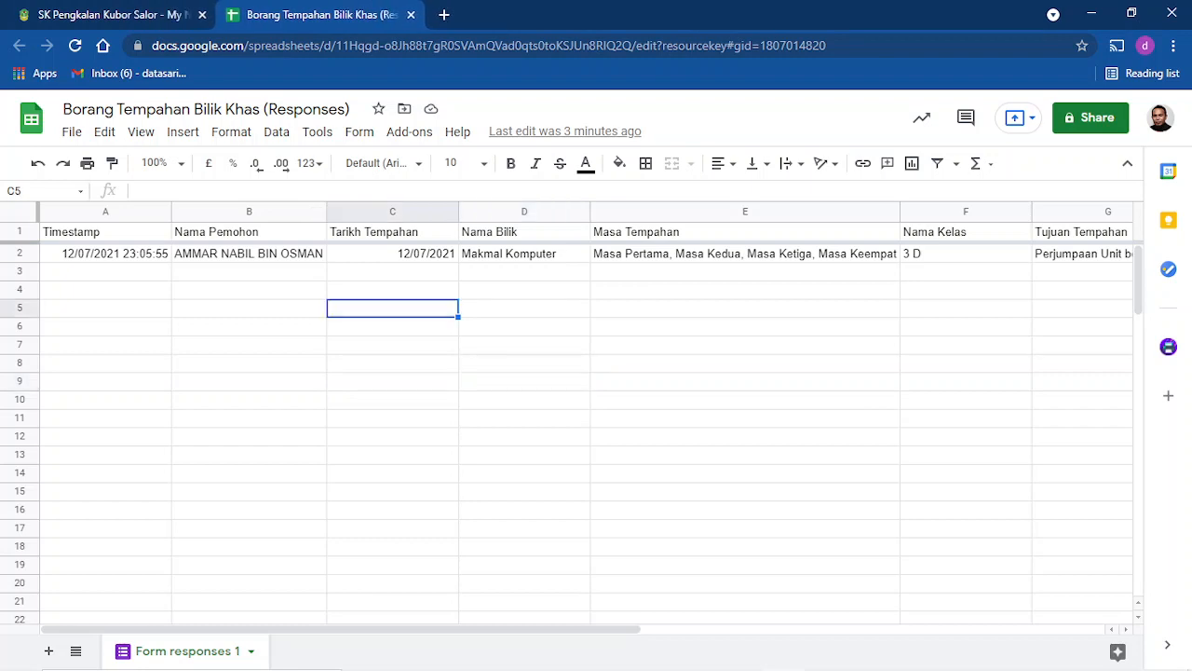
double_click(189, 651)
text(E)
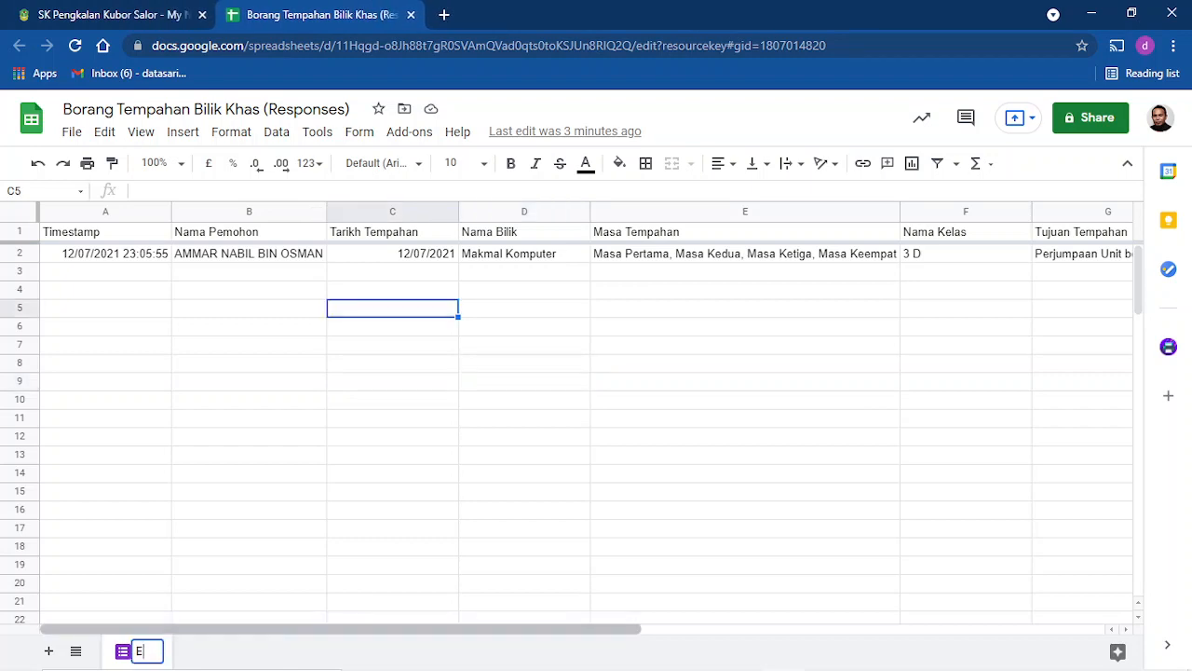
text(ntry)
key(Return)
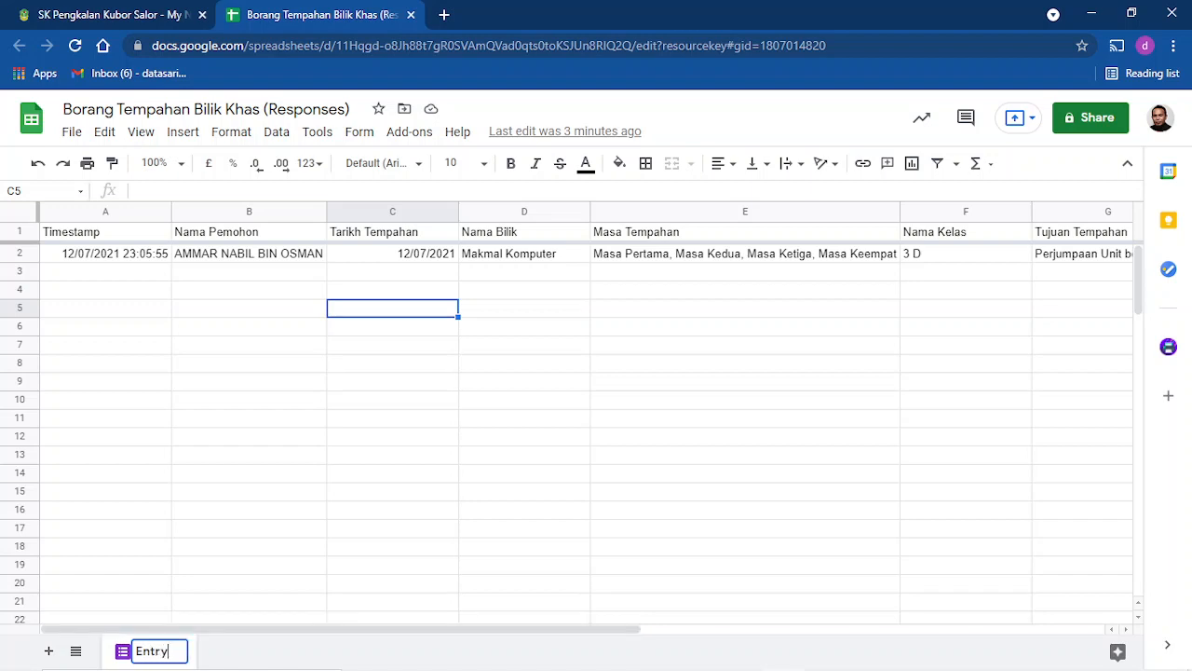
click(525, 345)
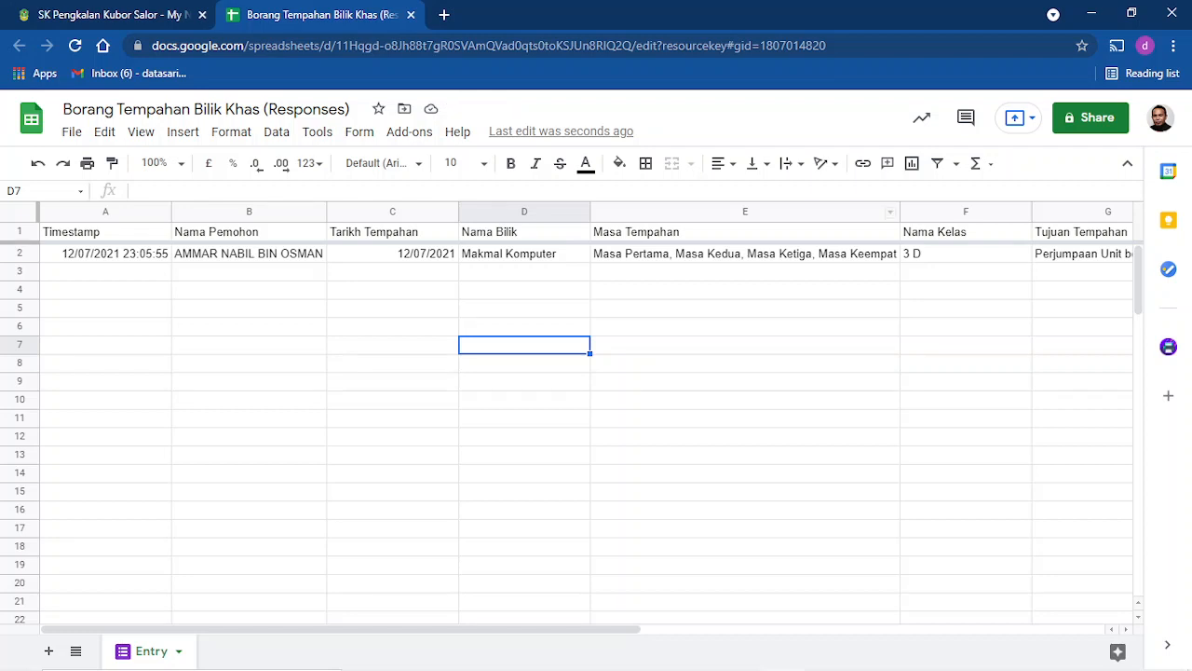
Add a new sheet to the responses spreadsheet and name it "Pecah".
click(49, 650)
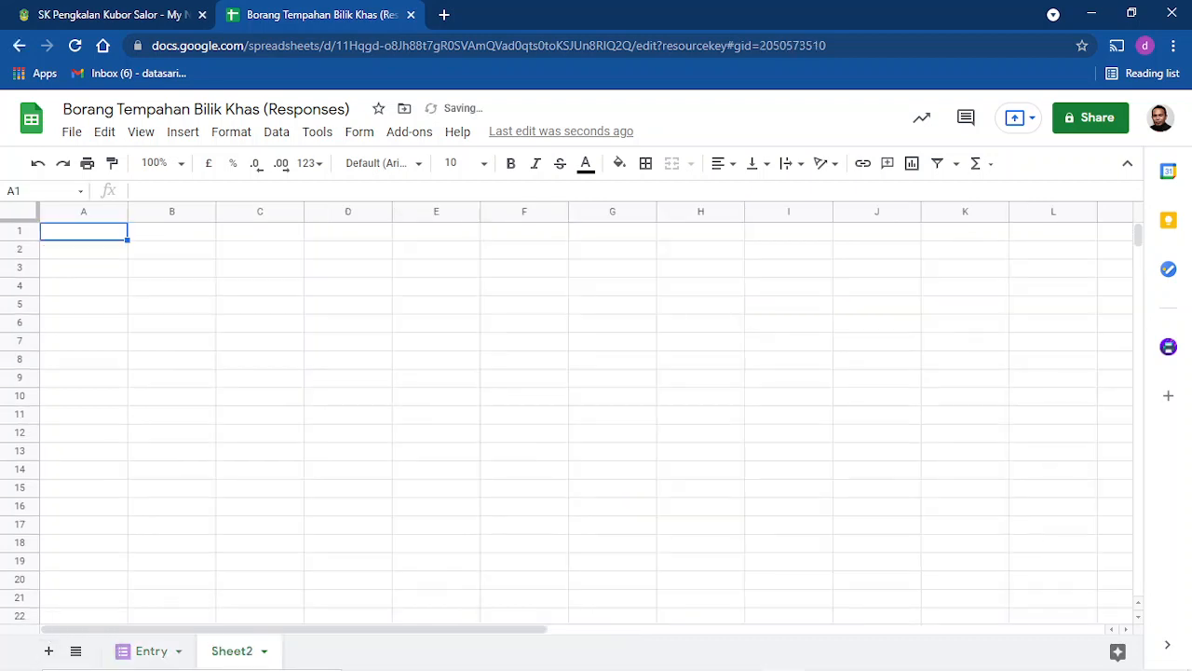
double_click(232, 651)
text(Pecah)
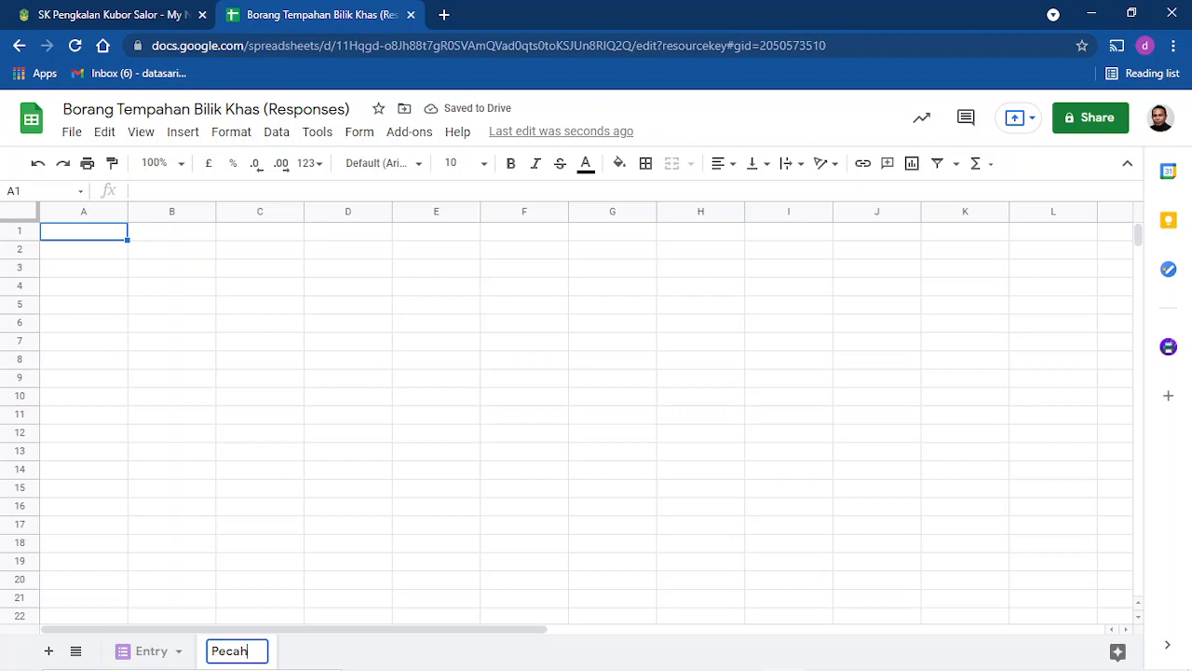
key(Return)
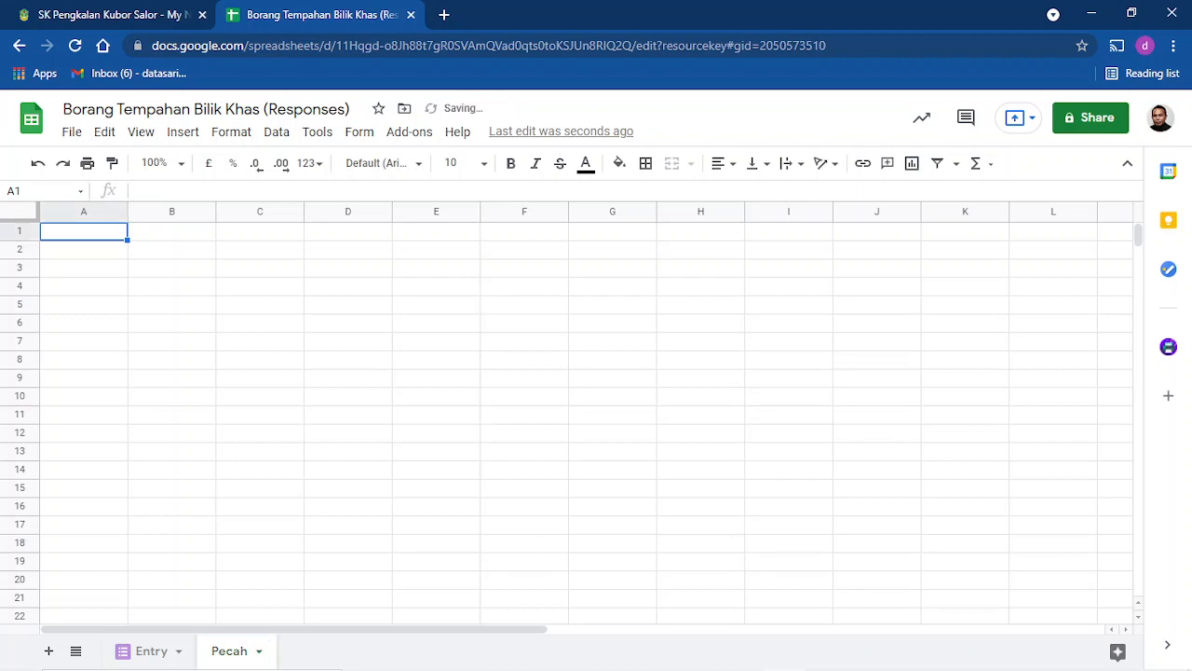
Enter =ARRAYFORMULA(Entry!A:A) in cell A1 of the Pecah sheet and fit column A to its contents.
text(array)
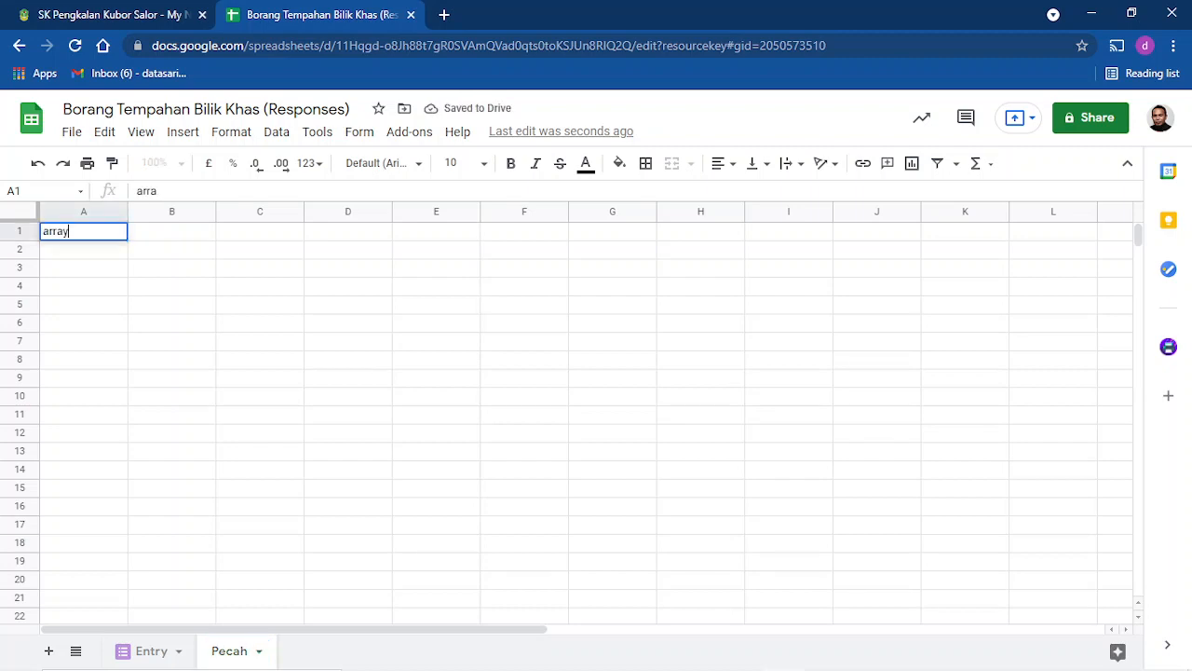
key(BackSpace)
key(BackSpace)
key(BackSpace)
key(BackSpace)
key(BackSpace)
text(=arra)
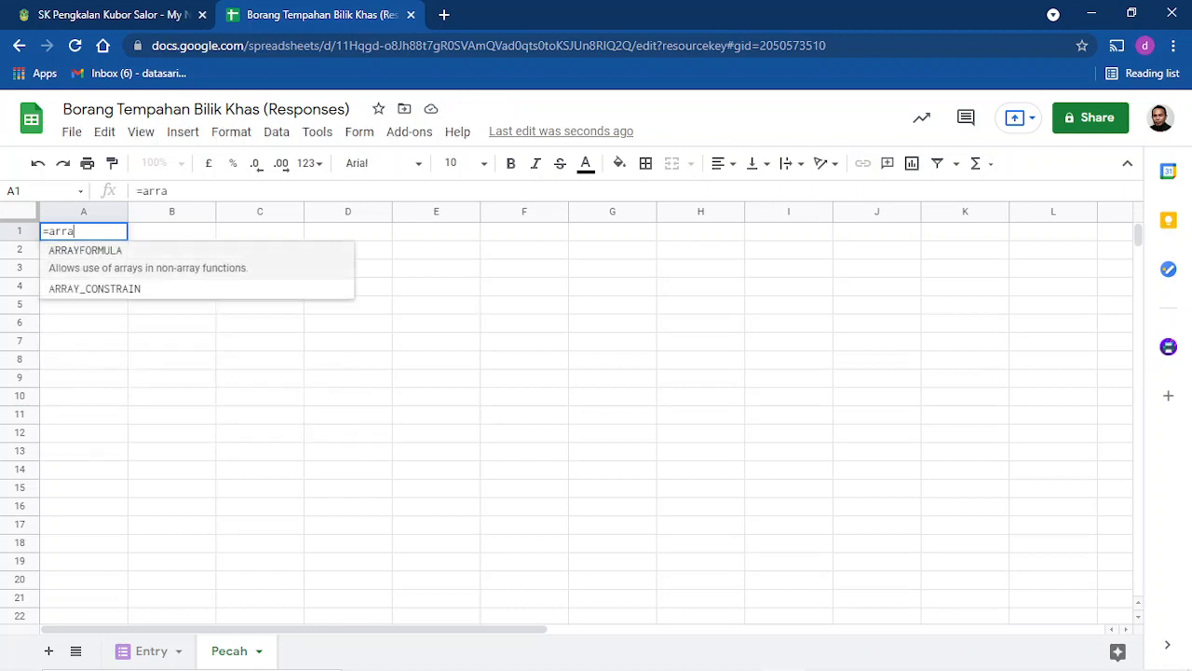
key(Tab)
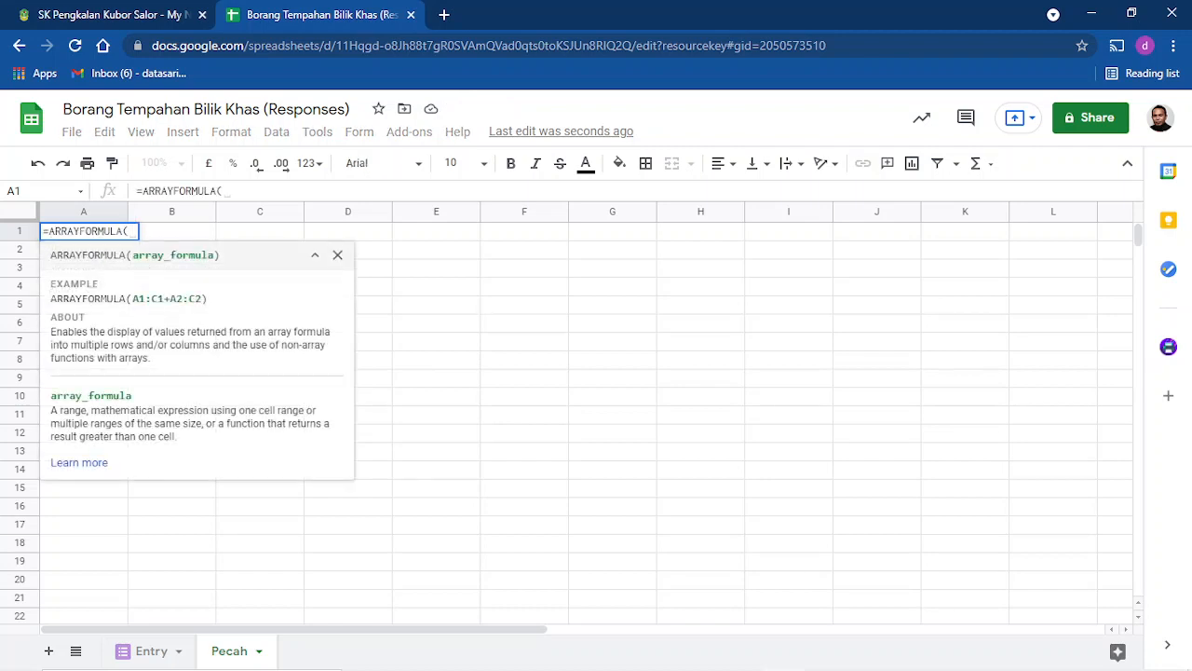
click(151, 651)
click(126, 212)
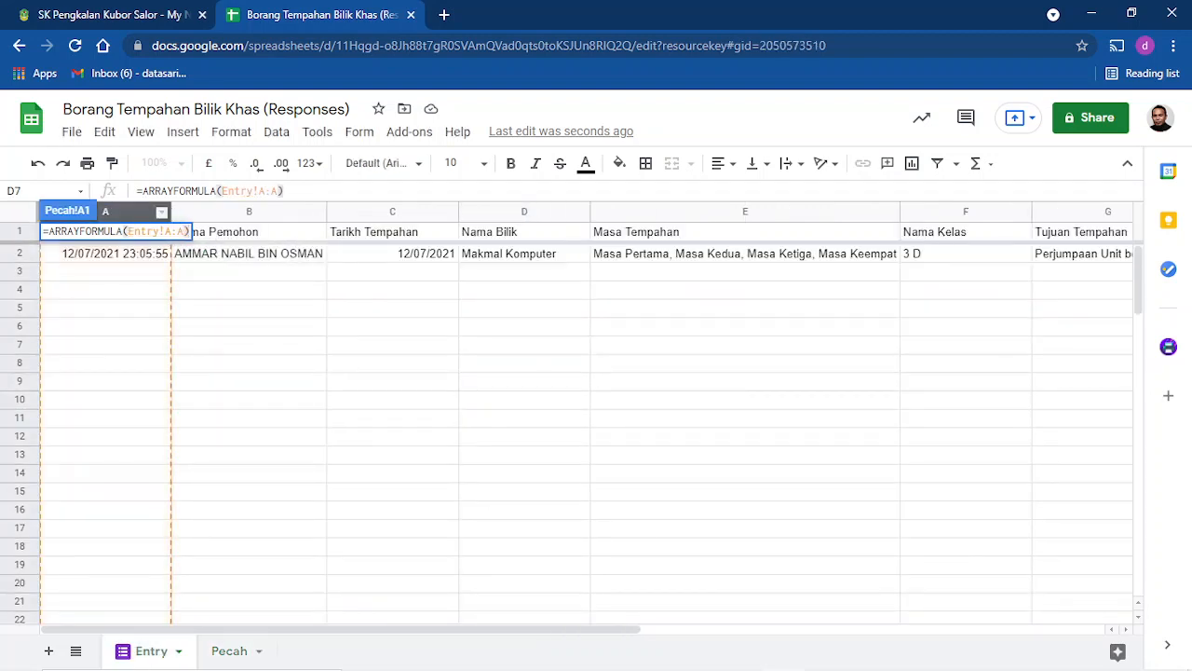
key(Return)
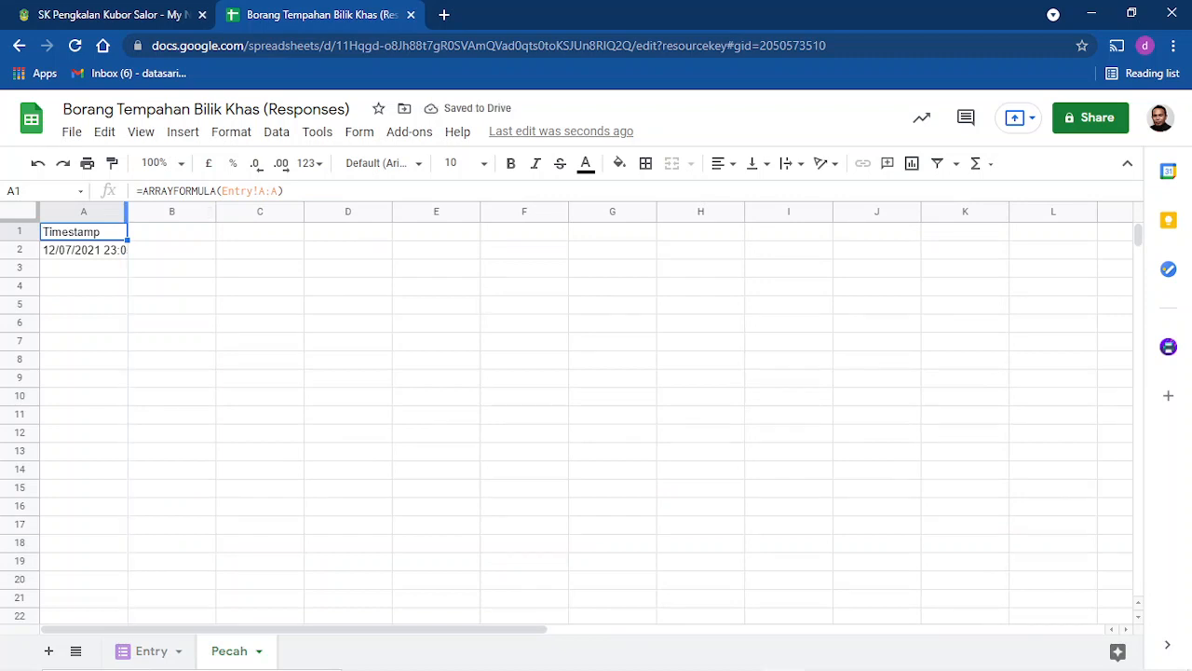
double_click(127, 211)
Enter =ARRAYFORMULA(Entry!E:E) in cell B1 of the Pecah sheet and fit column B to its contents.
click(191, 232)
text(-arar)
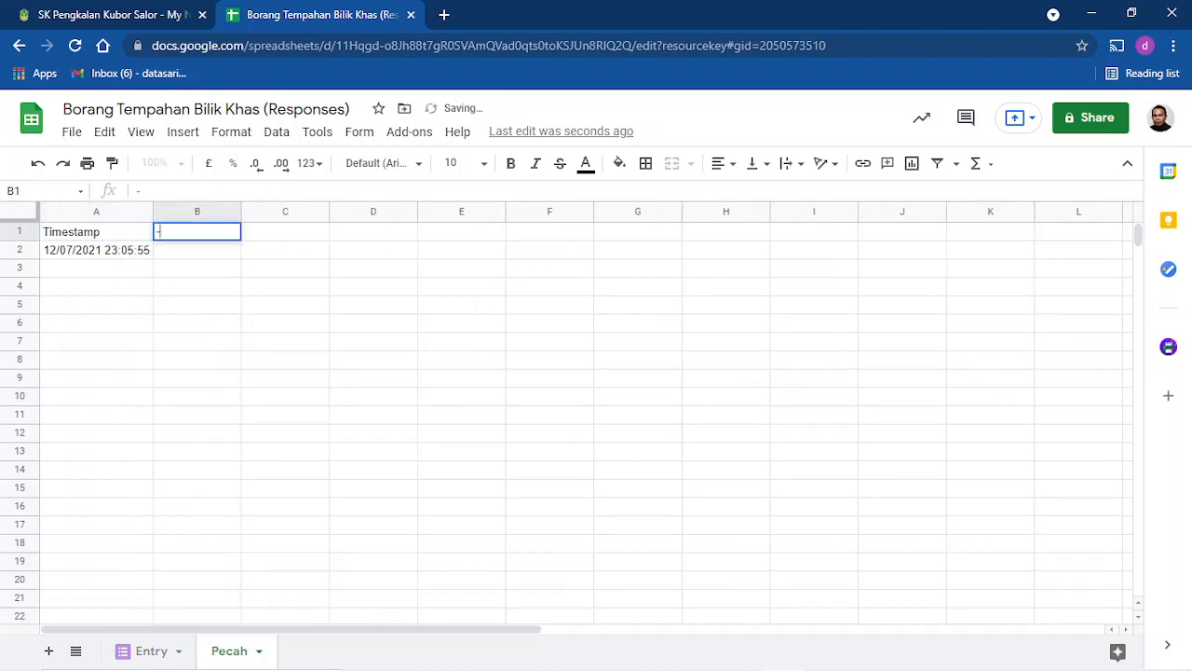
key(BackSpace)
key(BackSpace)
key(BackSpace)
key(BackSpace)
text(=arra)
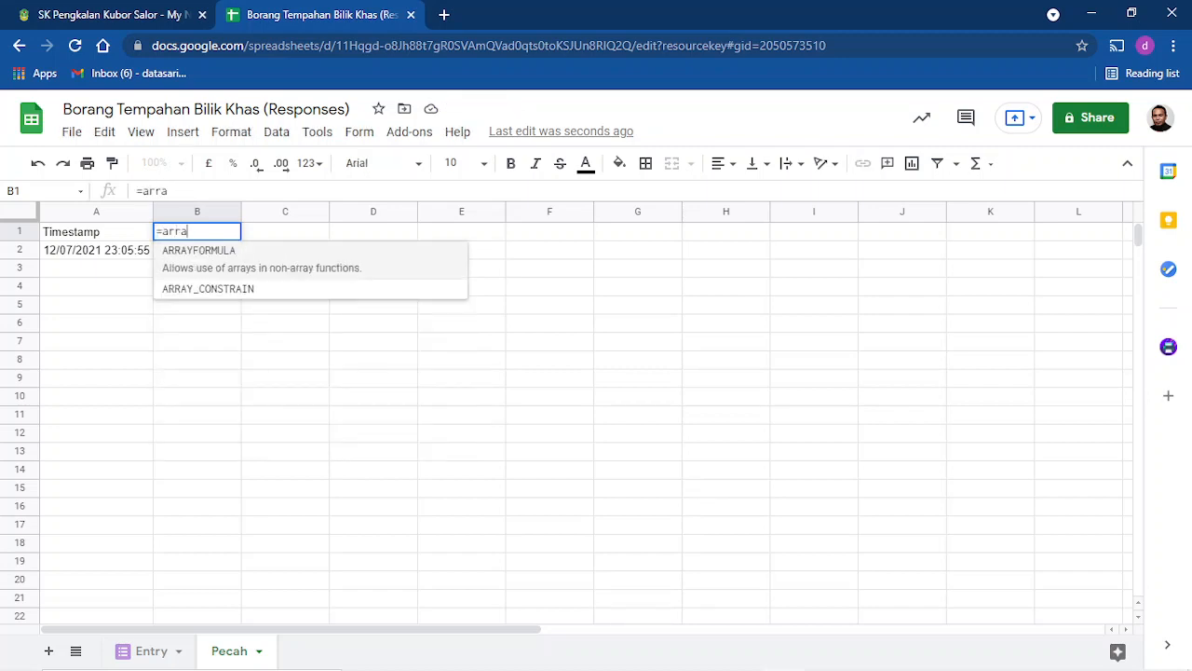
key(Down)
key(Up)
key(Tab)
click(151, 651)
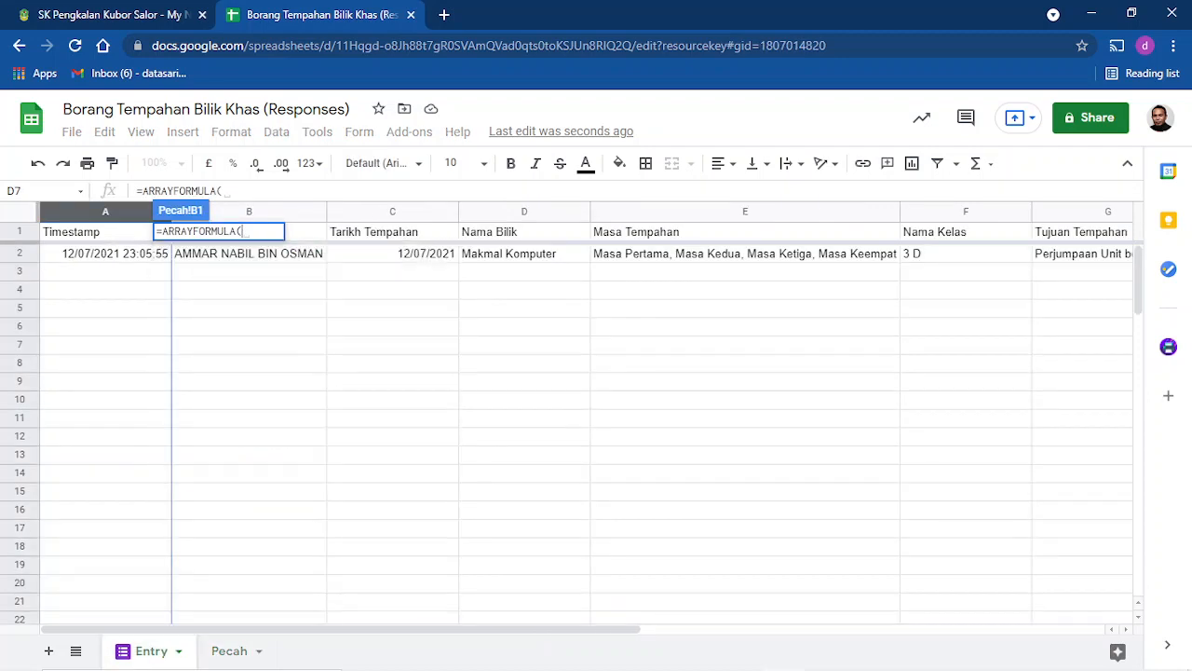
click(745, 213)
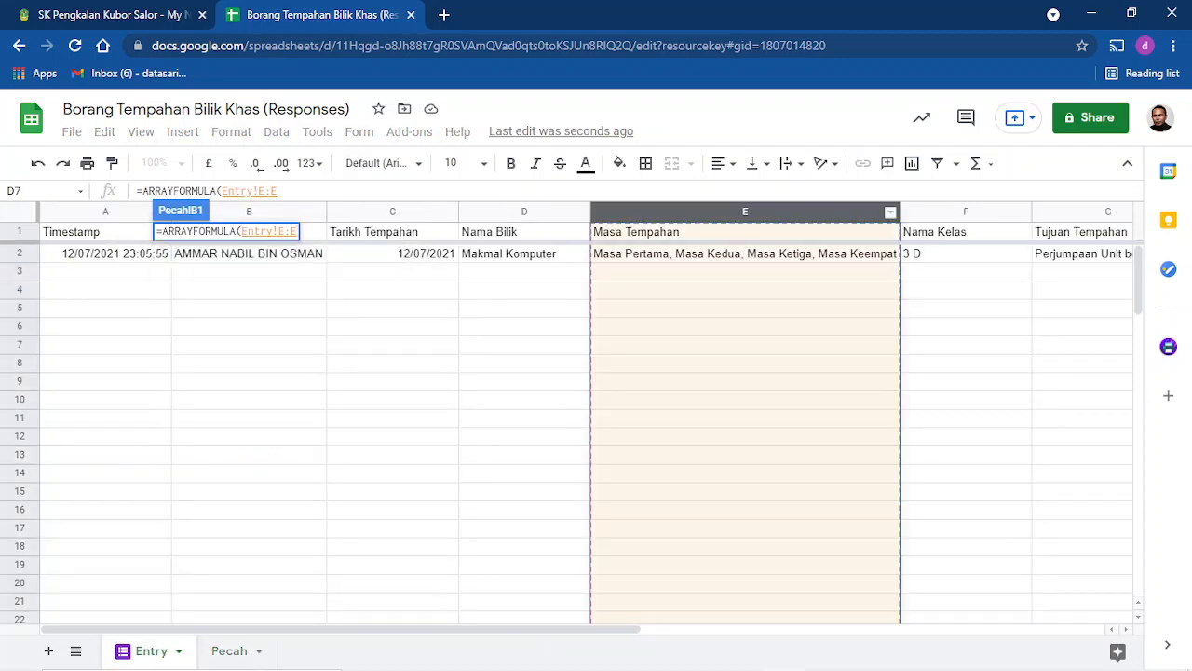
text())
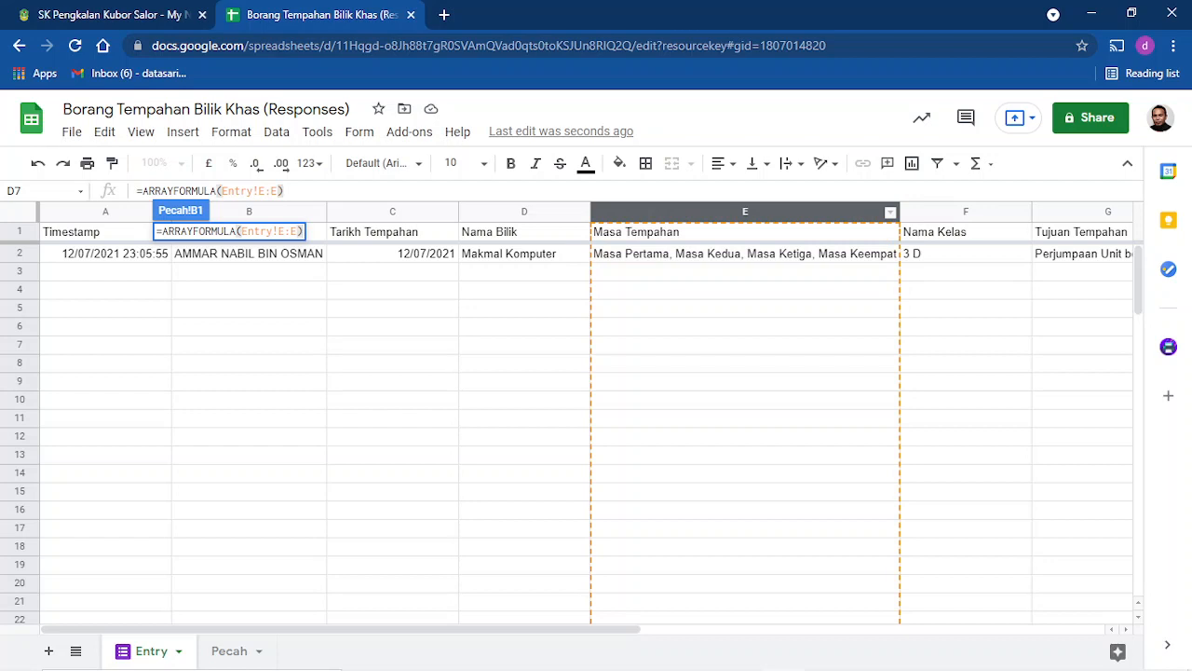
key(Return)
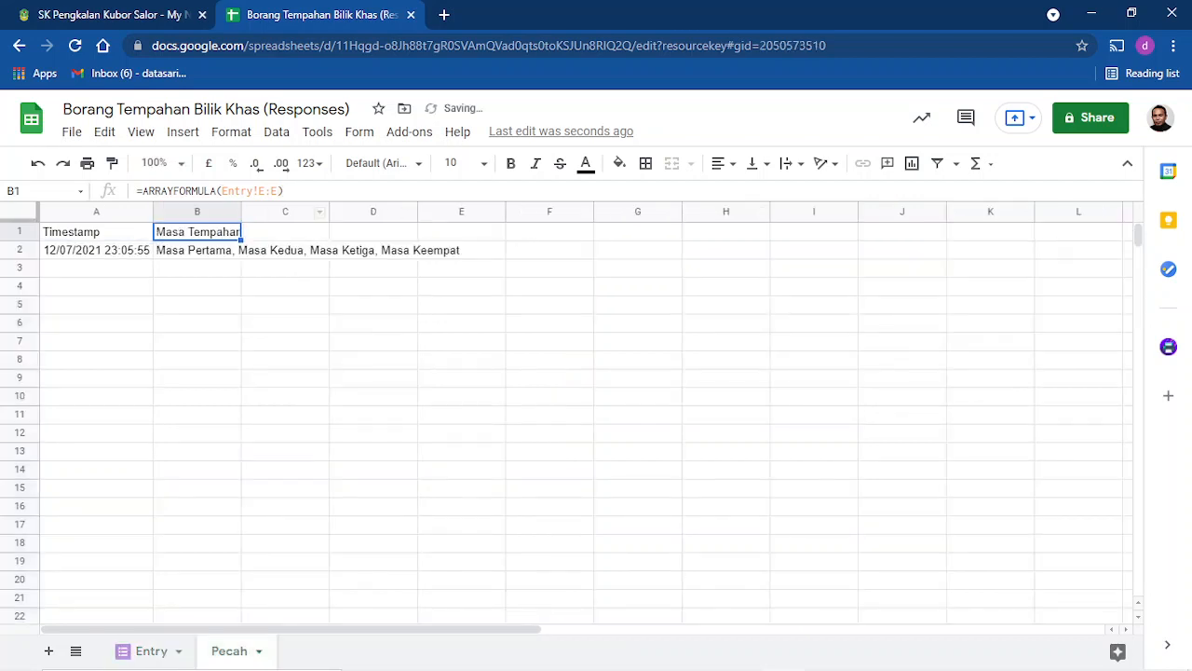
double_click(241, 211)
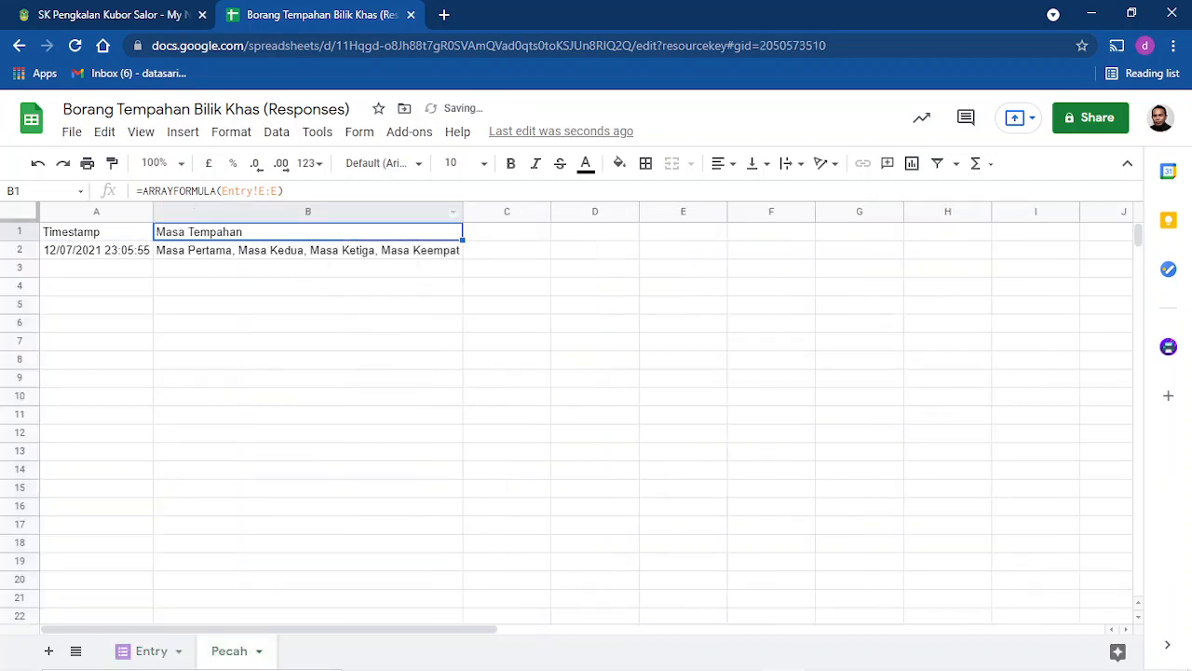
Format the header cells A1:B1 of the Pecah sheet with a red fill and bold white text.
shift+click(96, 231)
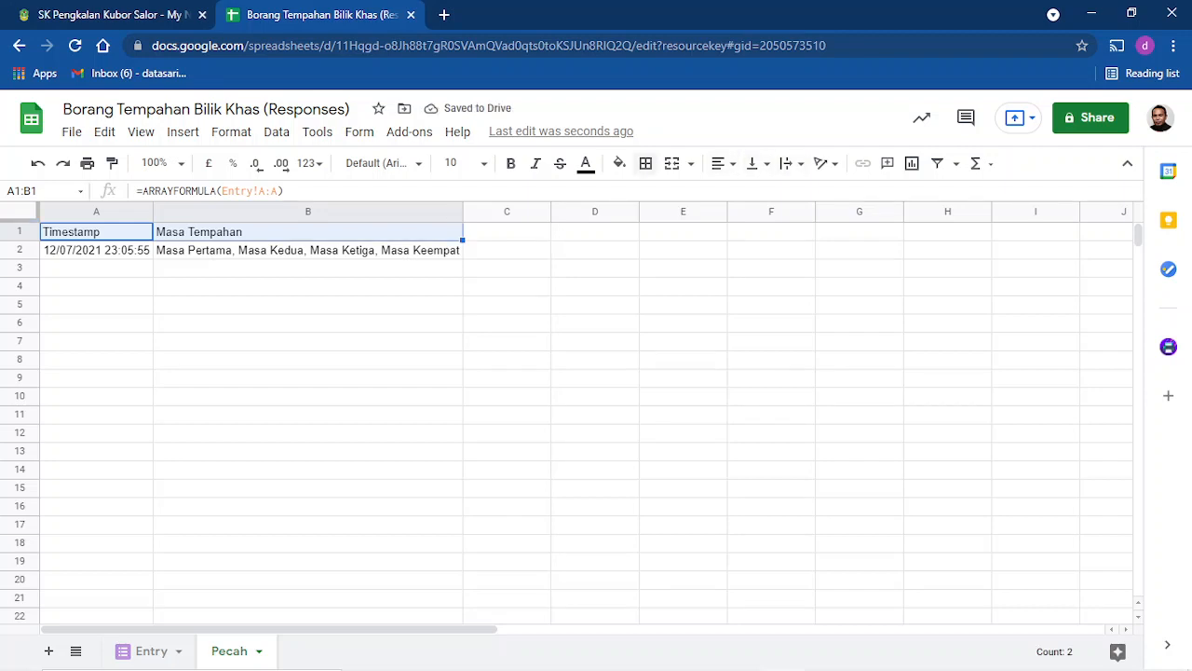
click(618, 163)
click(646, 245)
click(586, 163)
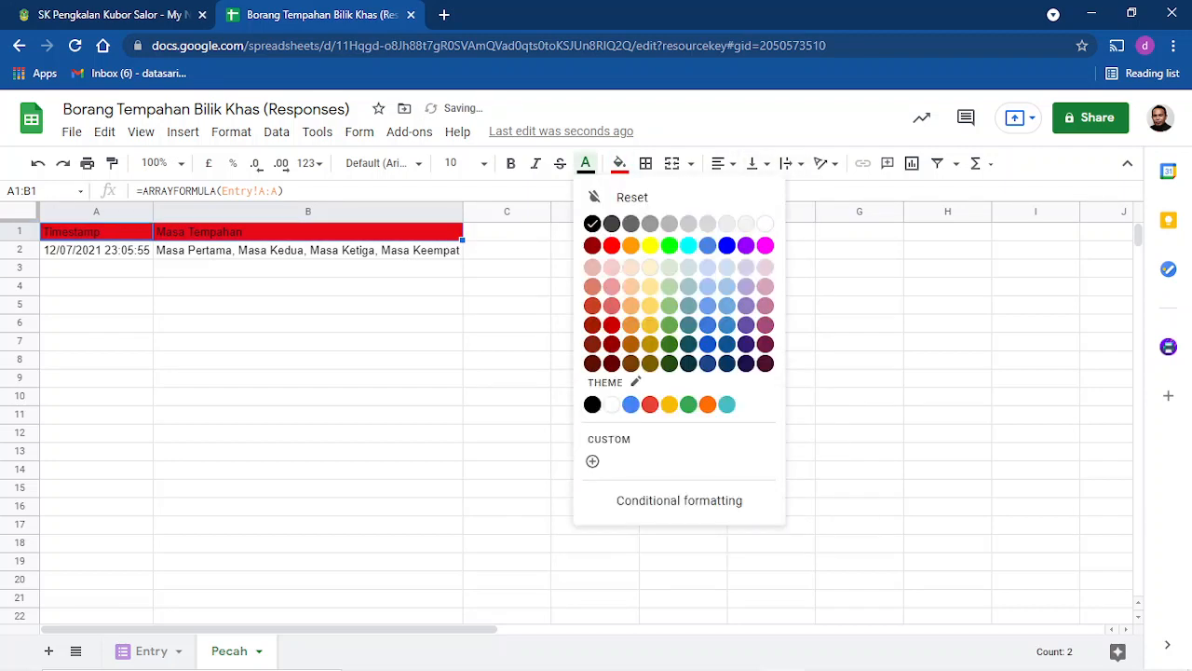
click(766, 223)
click(506, 287)
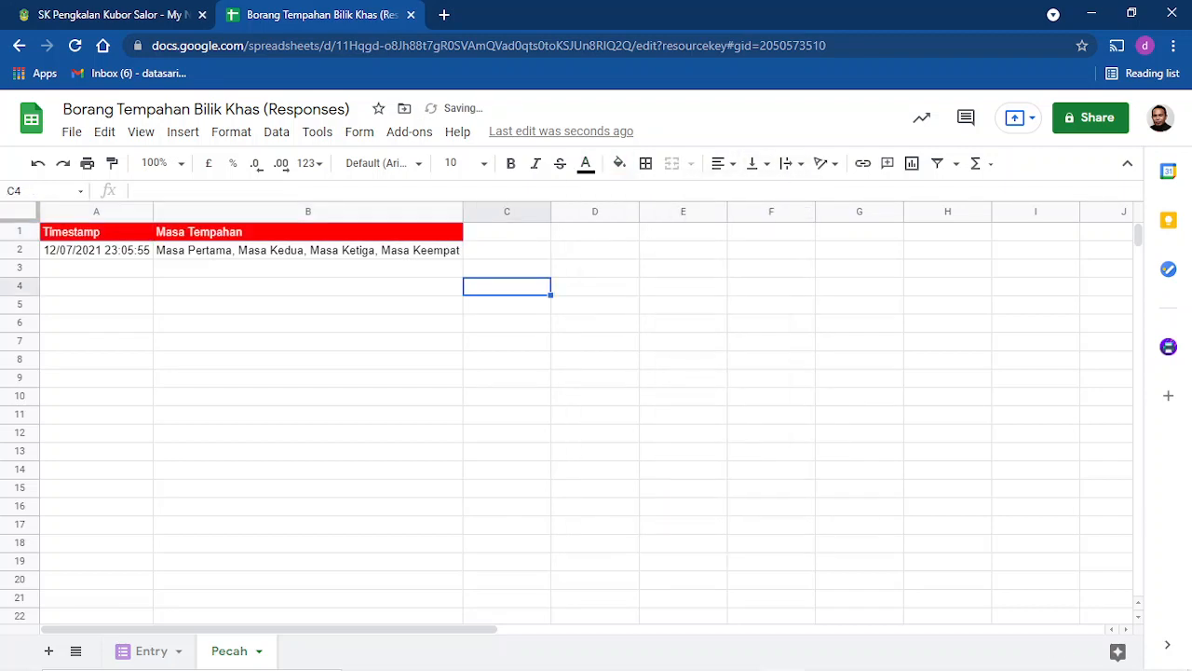
Add a new sheet to the responses spreadsheet and name it "Data".
click(49, 650)
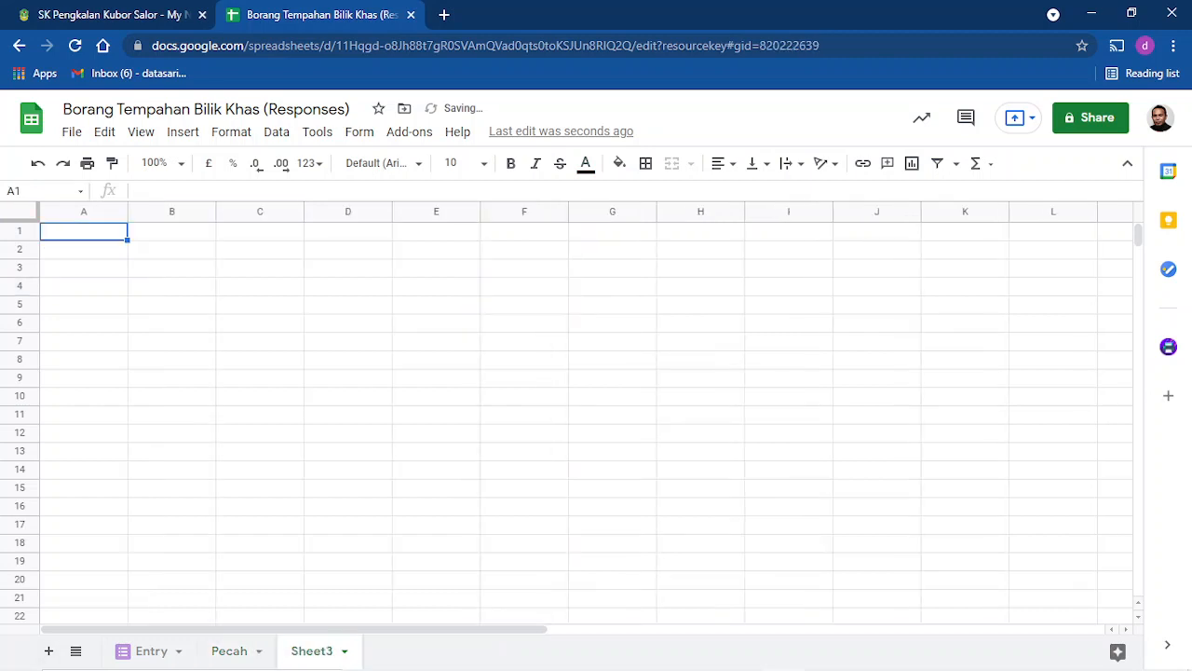
double_click(312, 651)
text(Da)
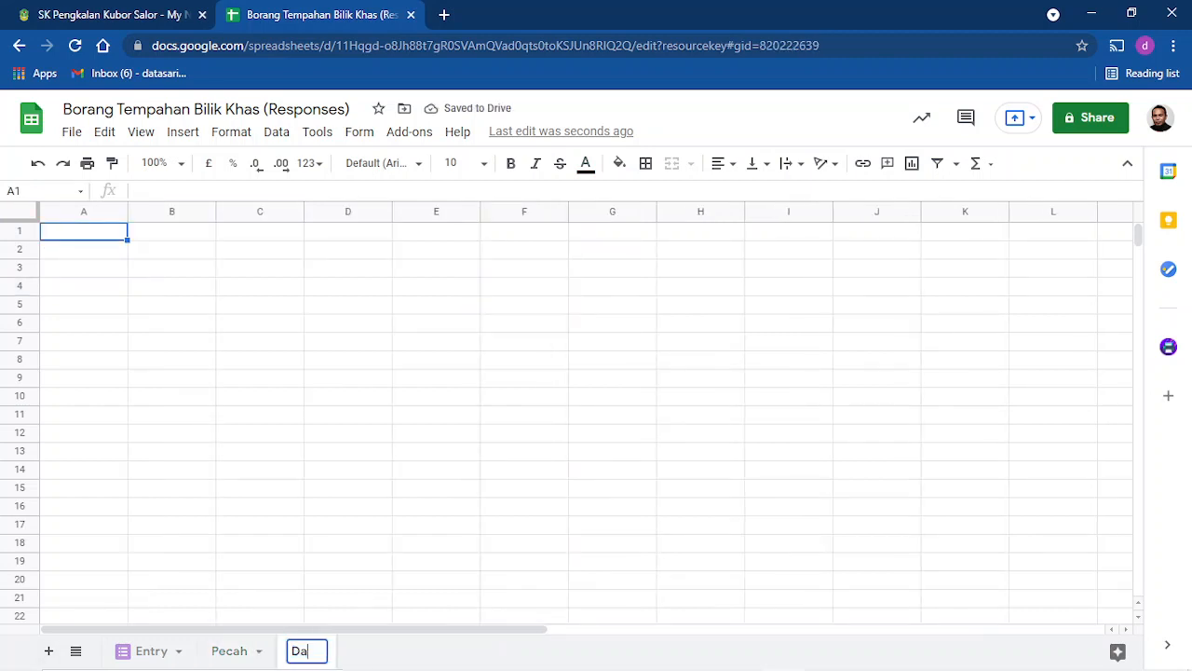
text(ta)
key(Return)
Enter =result(Pecah!A:B) in cell A1 of the Data sheet.
text(=res)
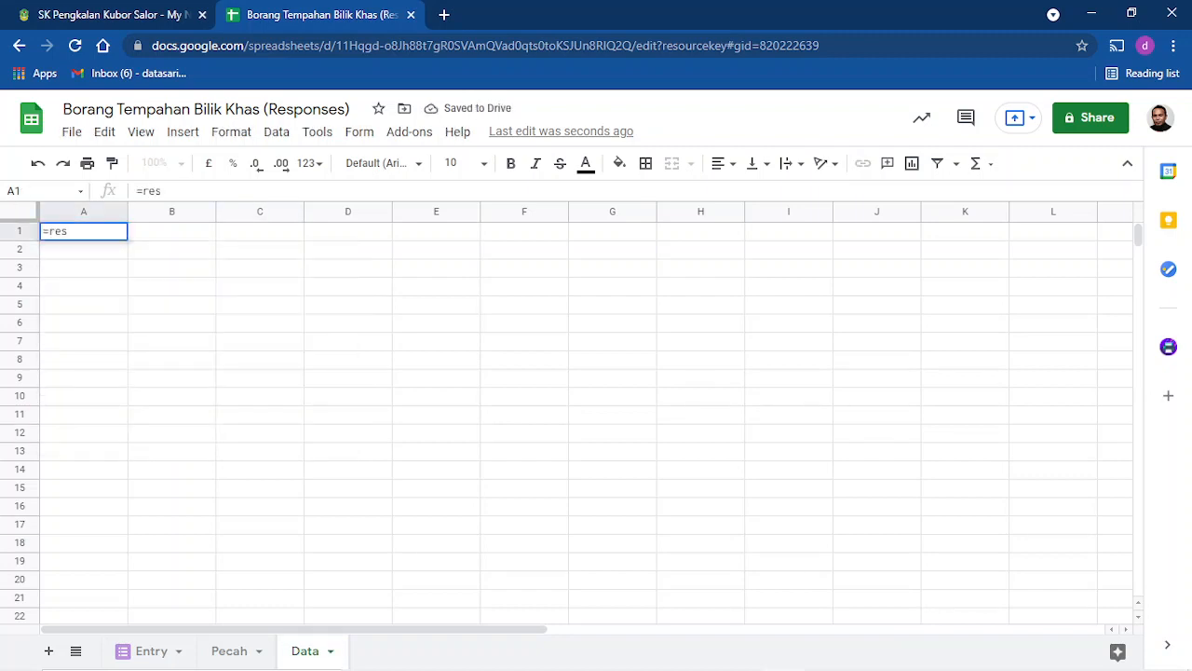
text(ult()
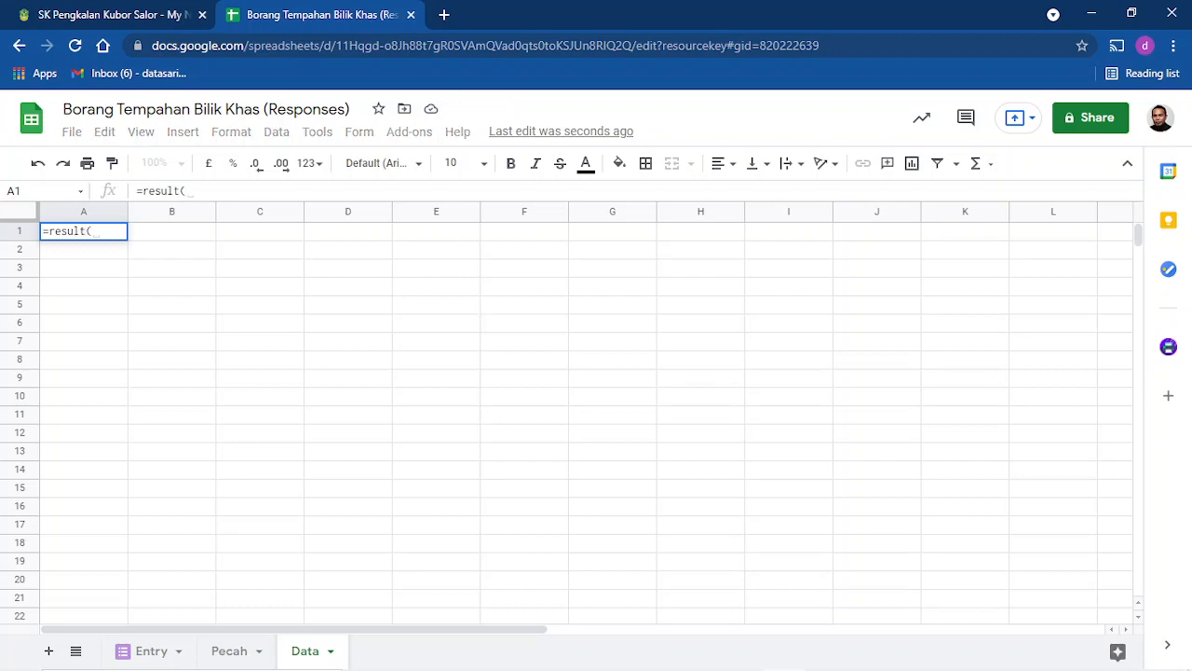
click(230, 651)
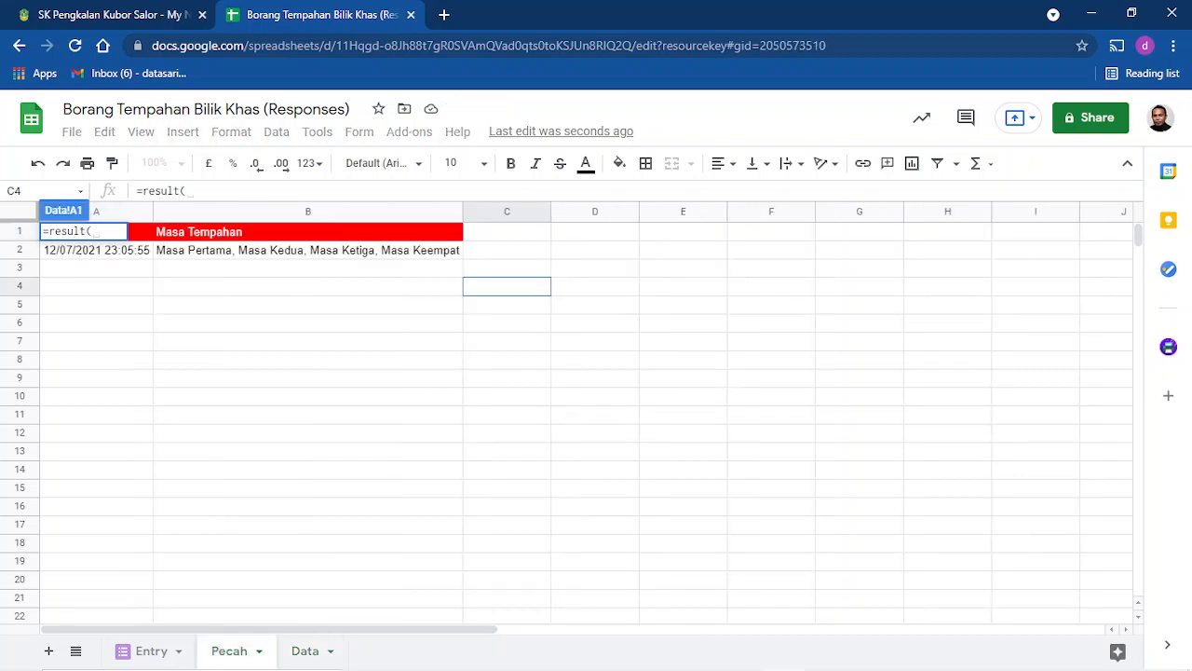
drag(104, 211, 280, 212)
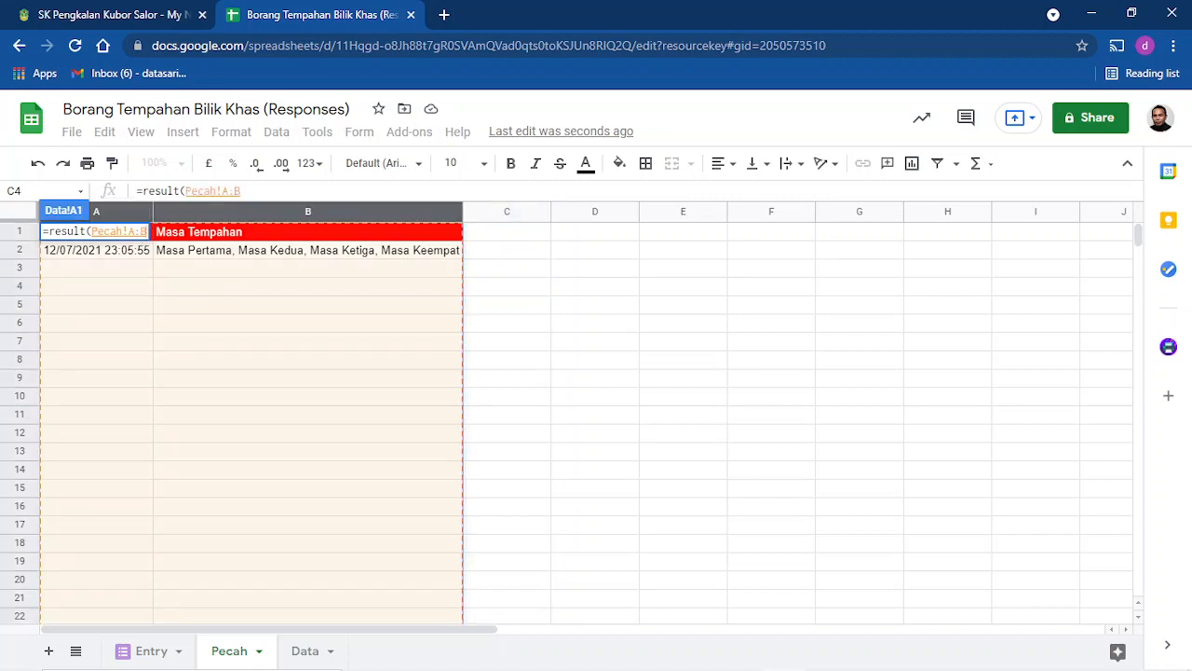
key(Return)
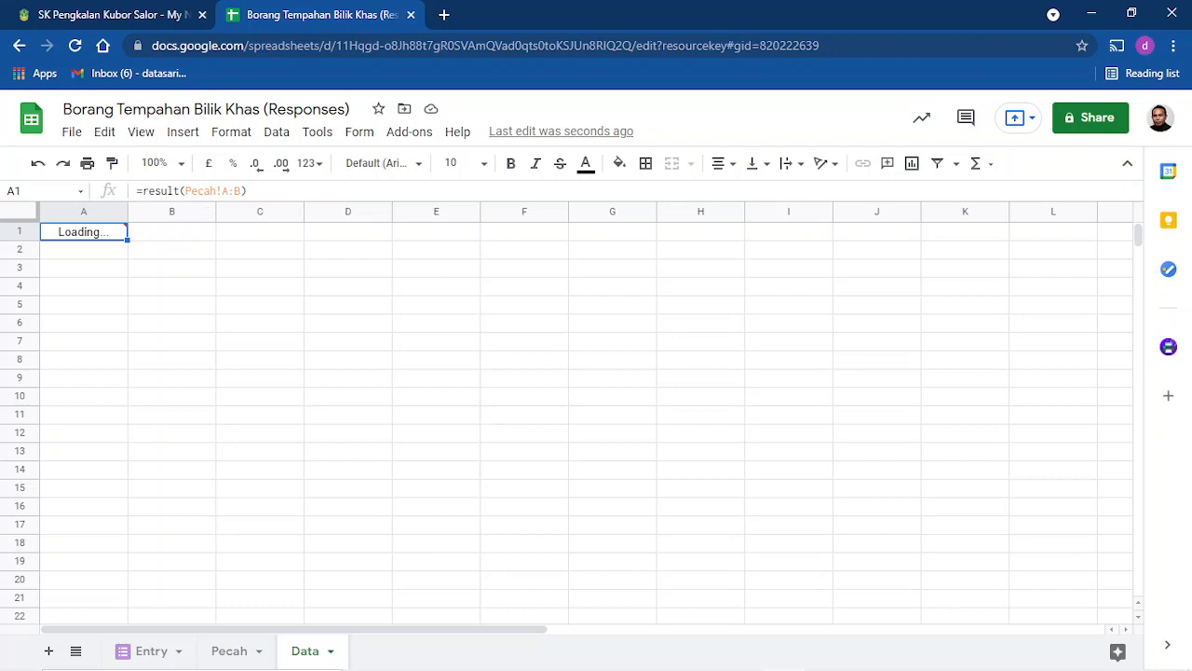
Delete the empty rows 4 to 102 from the Entry sheet.
click(149, 651)
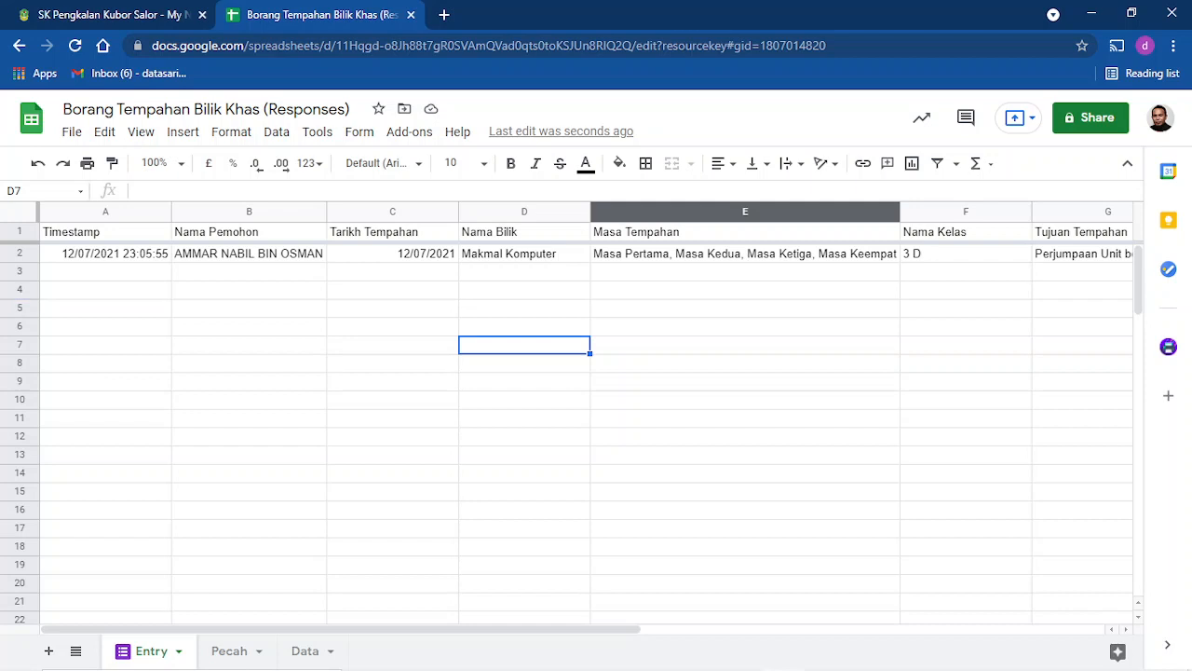
drag(19, 288, 19, 636)
drag(1139, 373, 1139, 562)
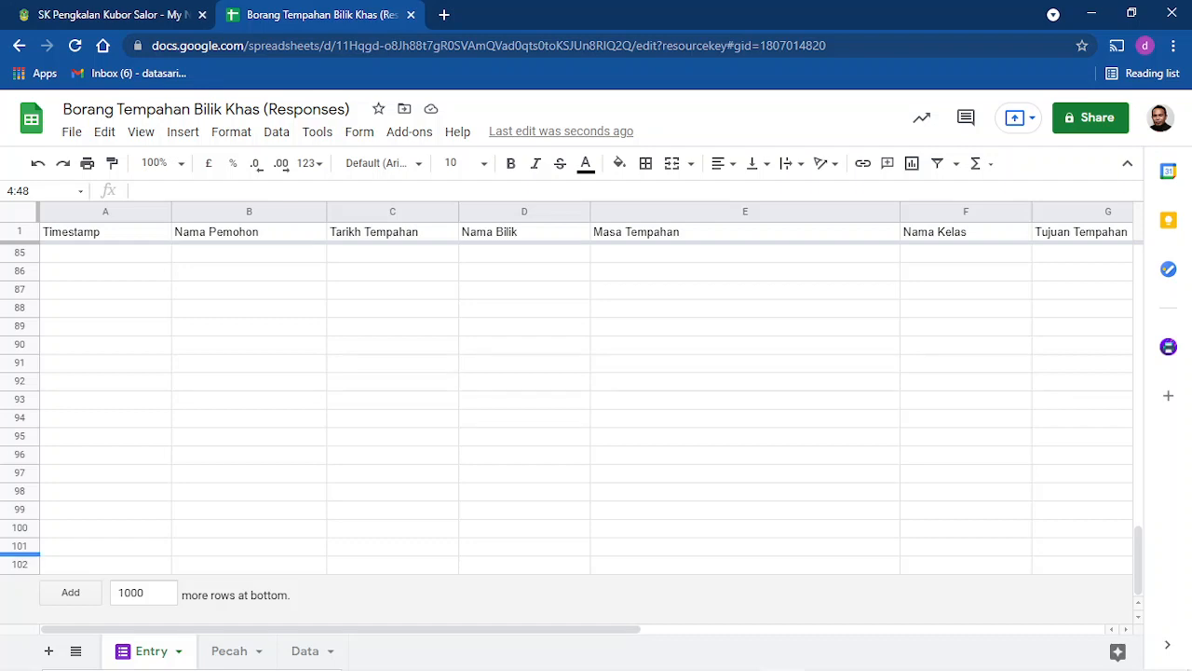
shift+click(19, 565)
right_click(224, 424)
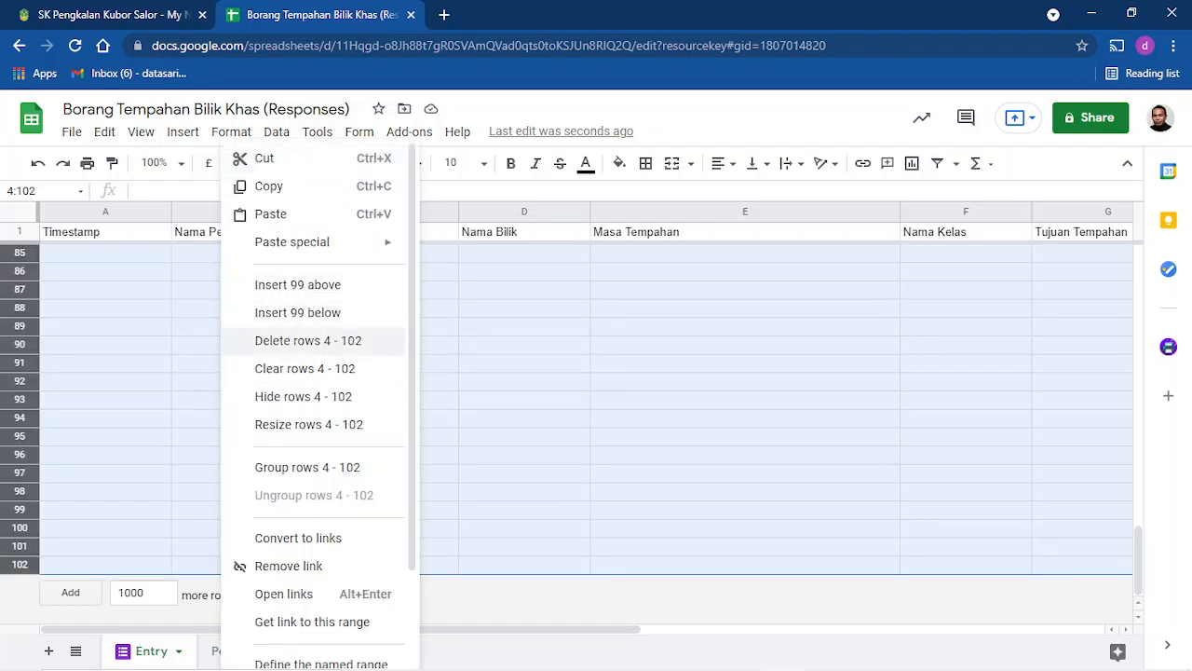
click(280, 340)
click(248, 272)
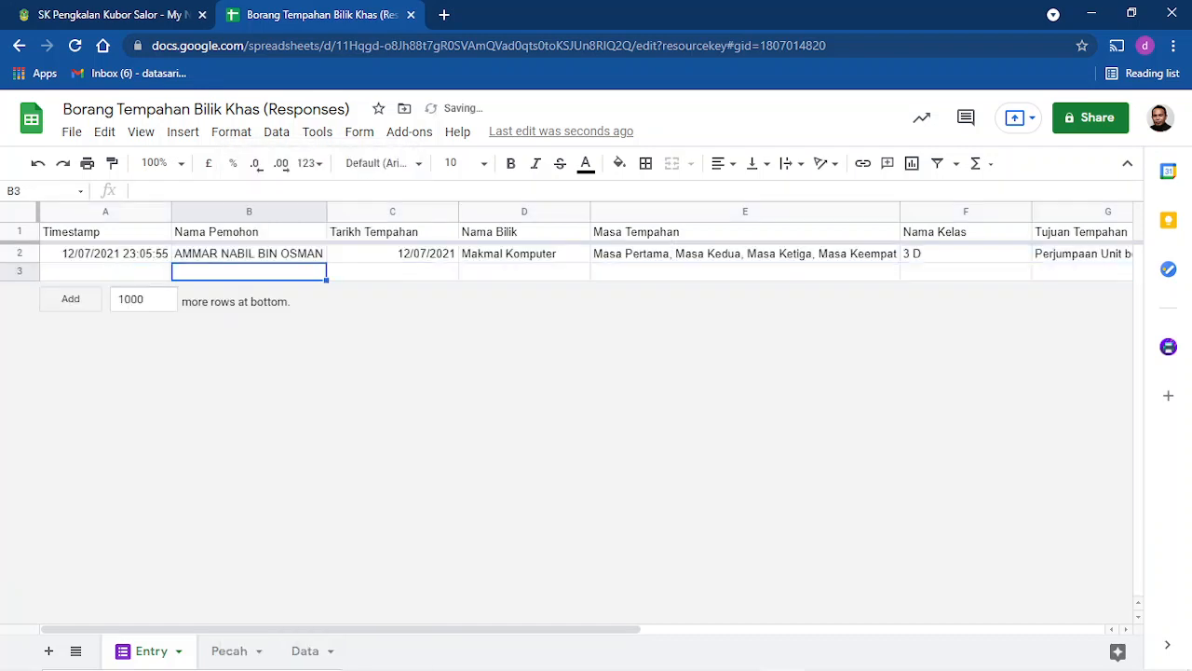
Fill the header cells A1:B1 of the Data sheet with red and widen column B slightly.
click(229, 651)
click(305, 651)
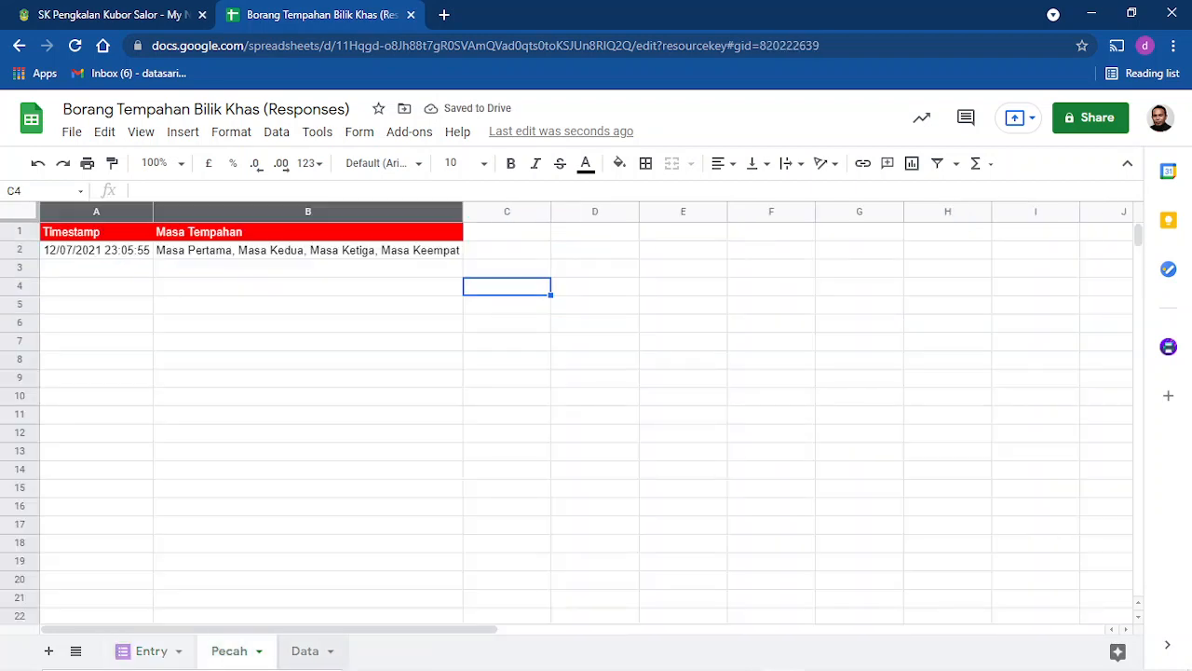
key(shift+Right)
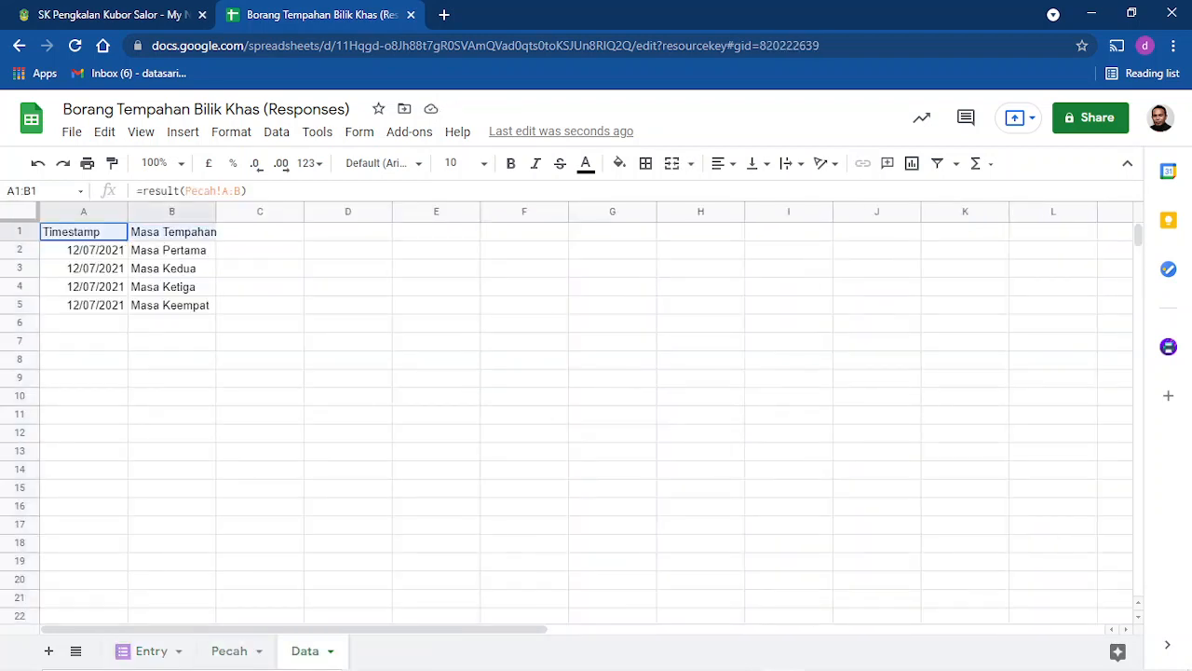
click(619, 163)
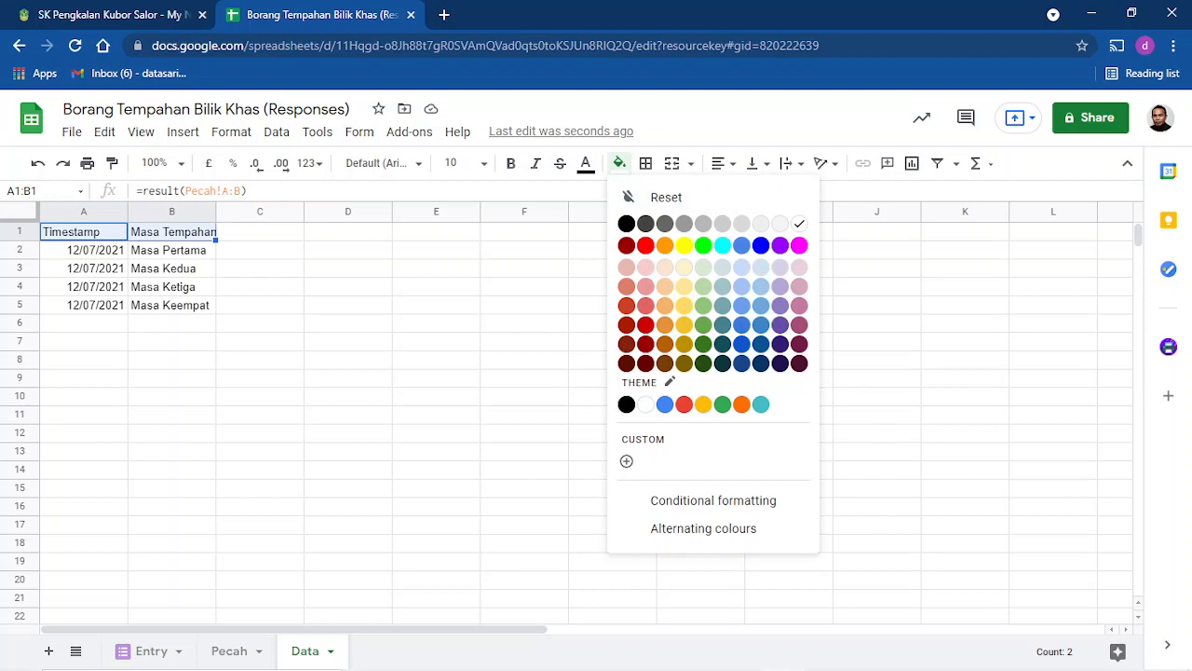
click(645, 245)
click(347, 305)
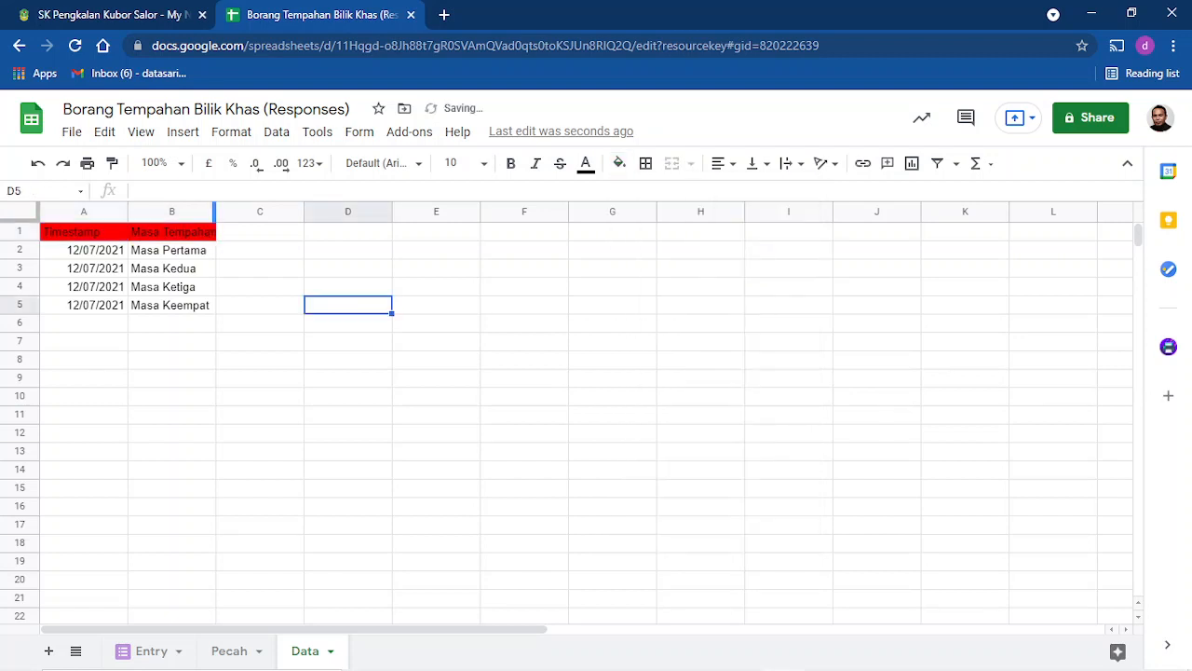
drag(215, 212, 220, 212)
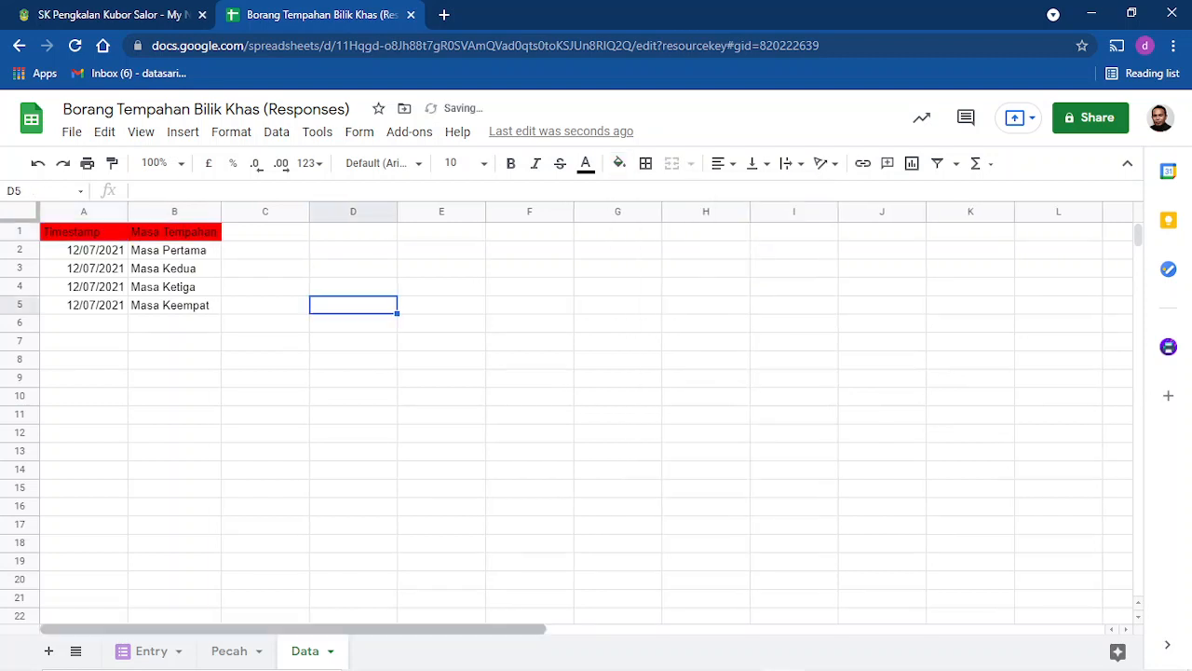
Copy the Nama Pemohon, Tarikh Tempahan and Nama Bilik headers from the Entry sheet into C1:E1 of Data as values only and fit those columns.
click(229, 650)
click(151, 650)
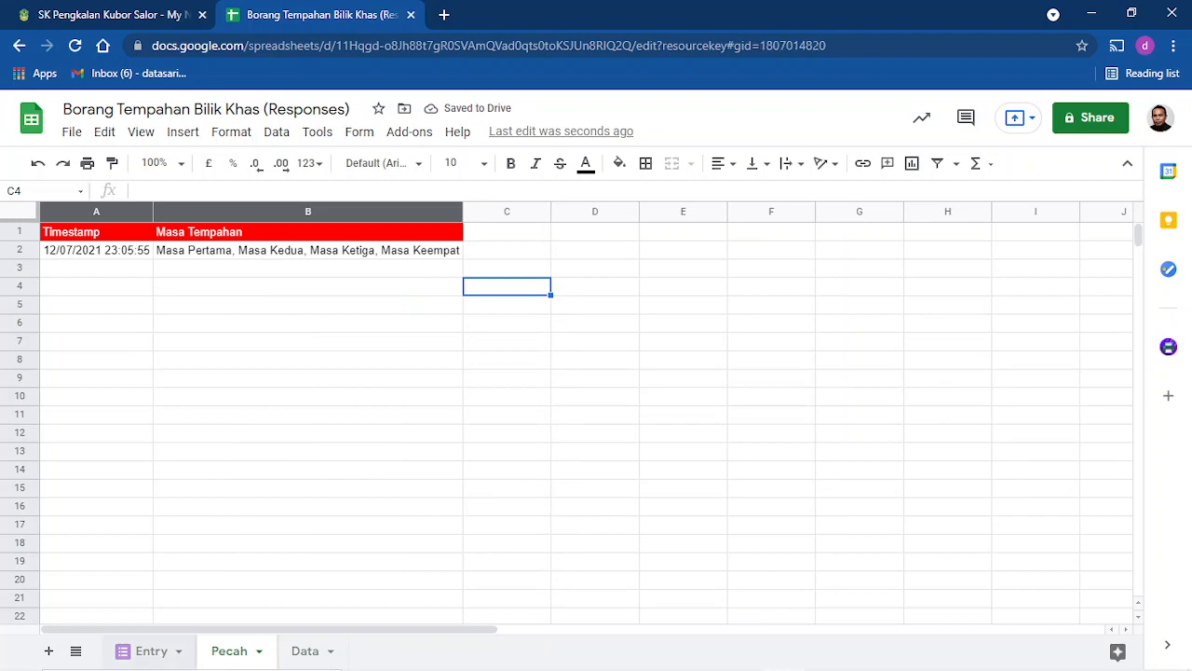
drag(249, 232, 543, 233)
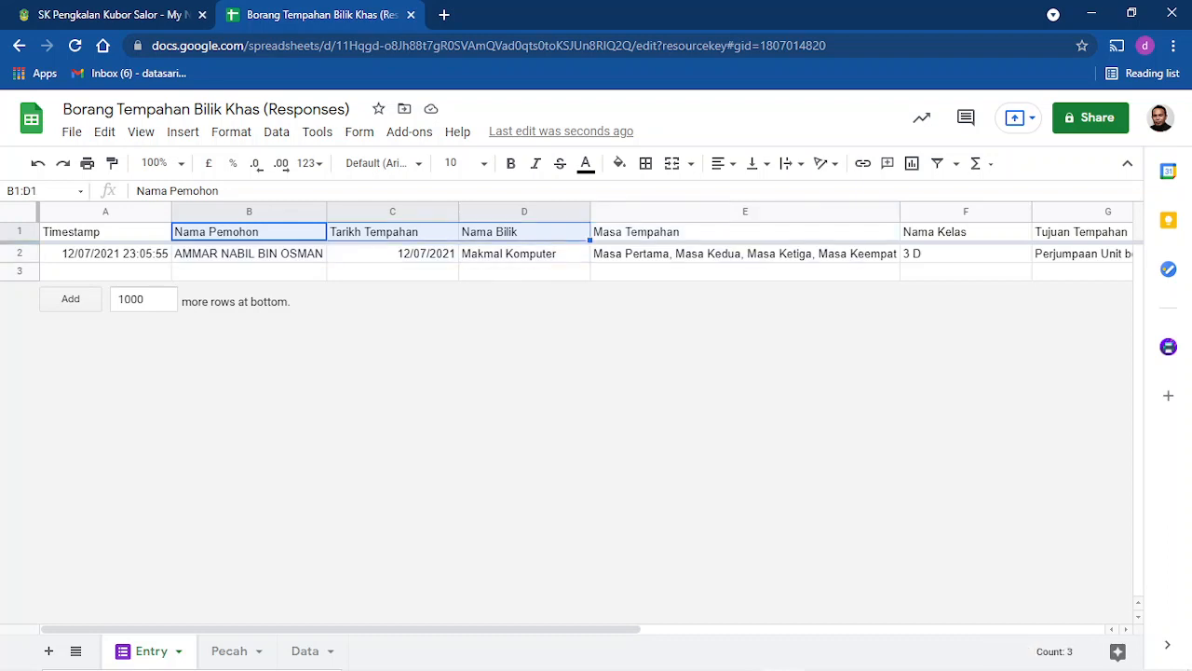
right_click(503, 233)
click(553, 186)
click(307, 650)
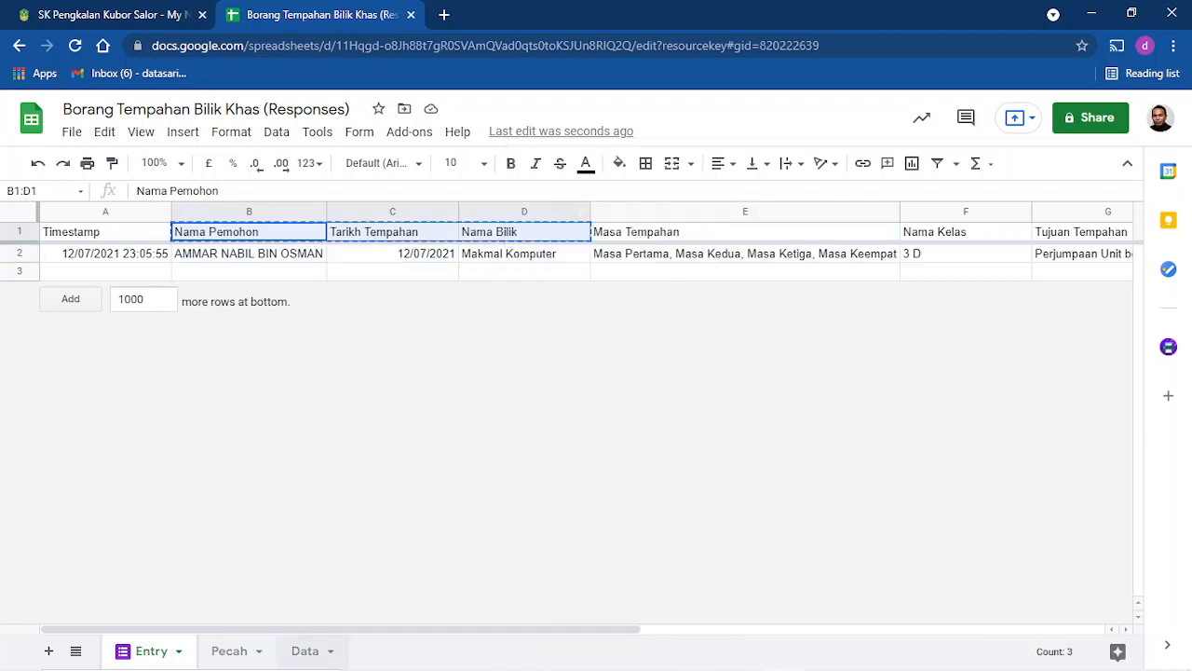
click(260, 231)
right_click(261, 231)
mouse_move(372, 241)
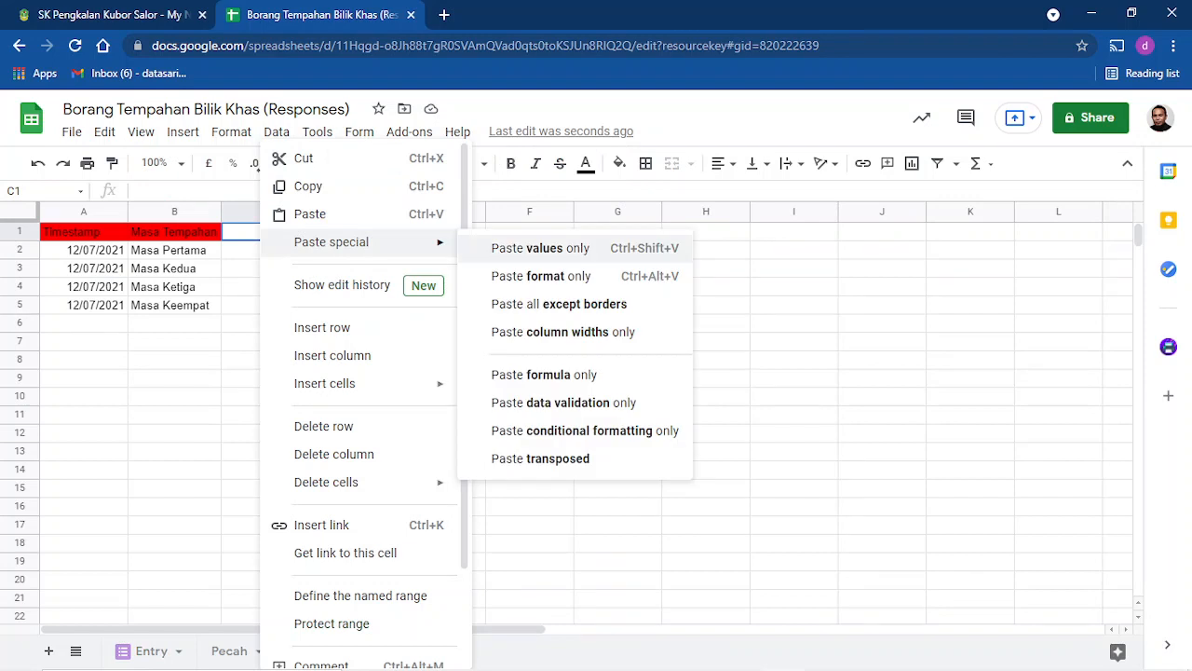
click(540, 248)
drag(265, 212, 484, 212)
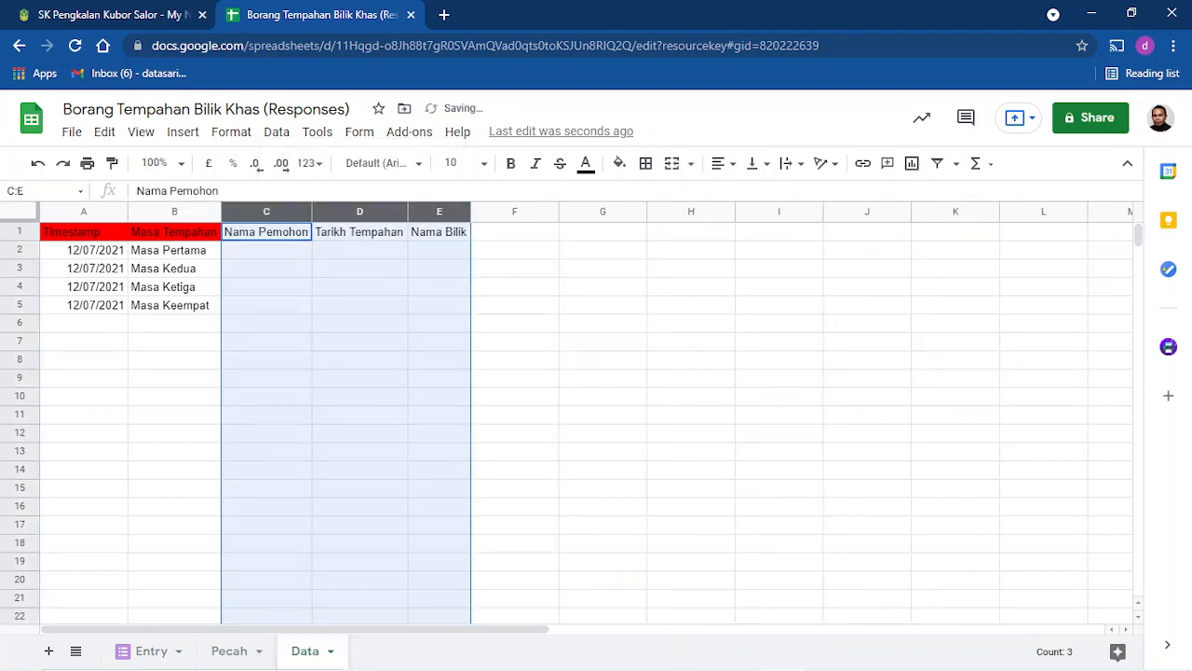
Copy the Nama Kelas and Tujuan Tempahan headers from the Entry sheet into F1:G1 of Data as values only and fit column F.
click(151, 650)
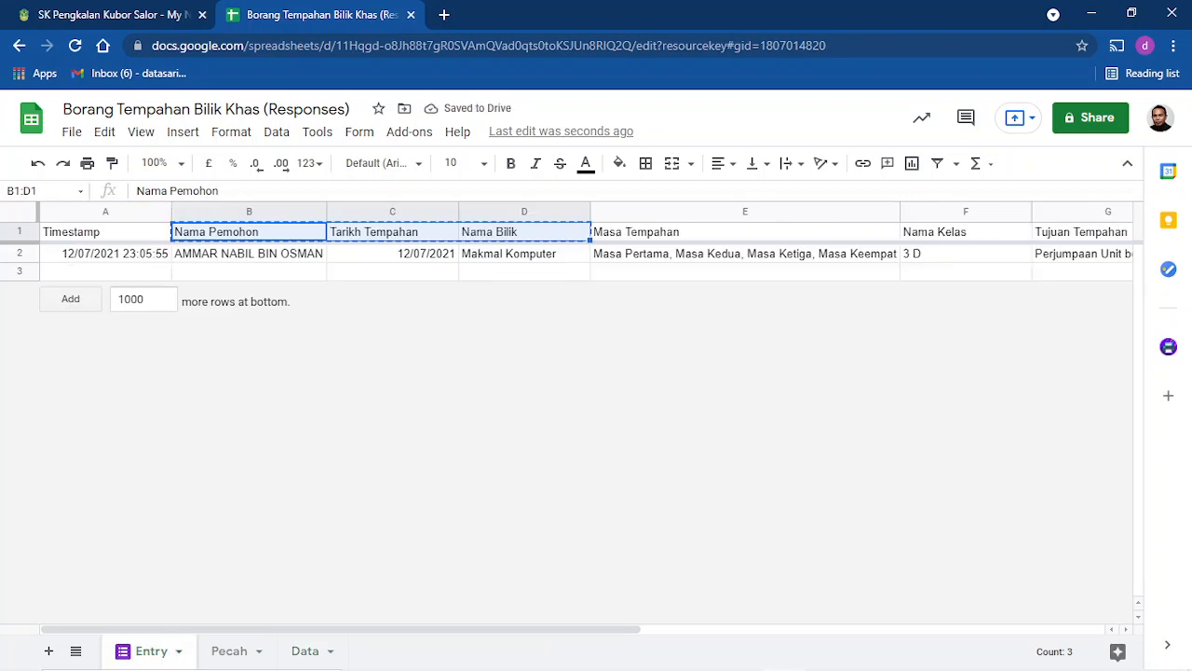
drag(966, 232, 1080, 232)
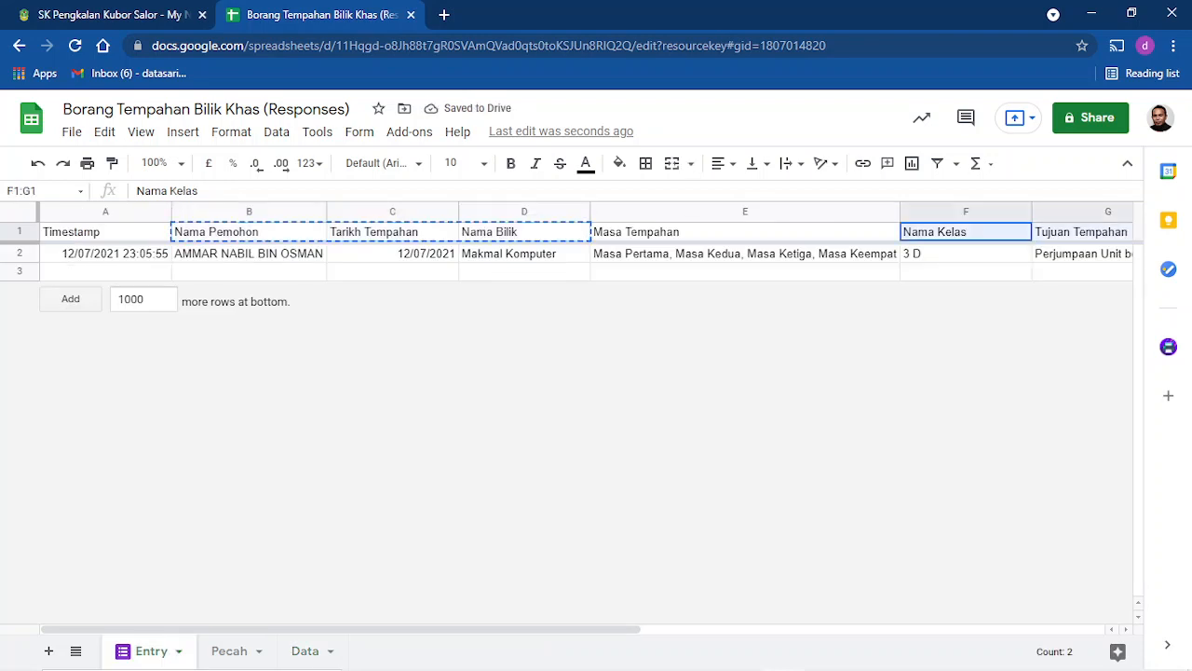
scroll(586, 243, right, 5)
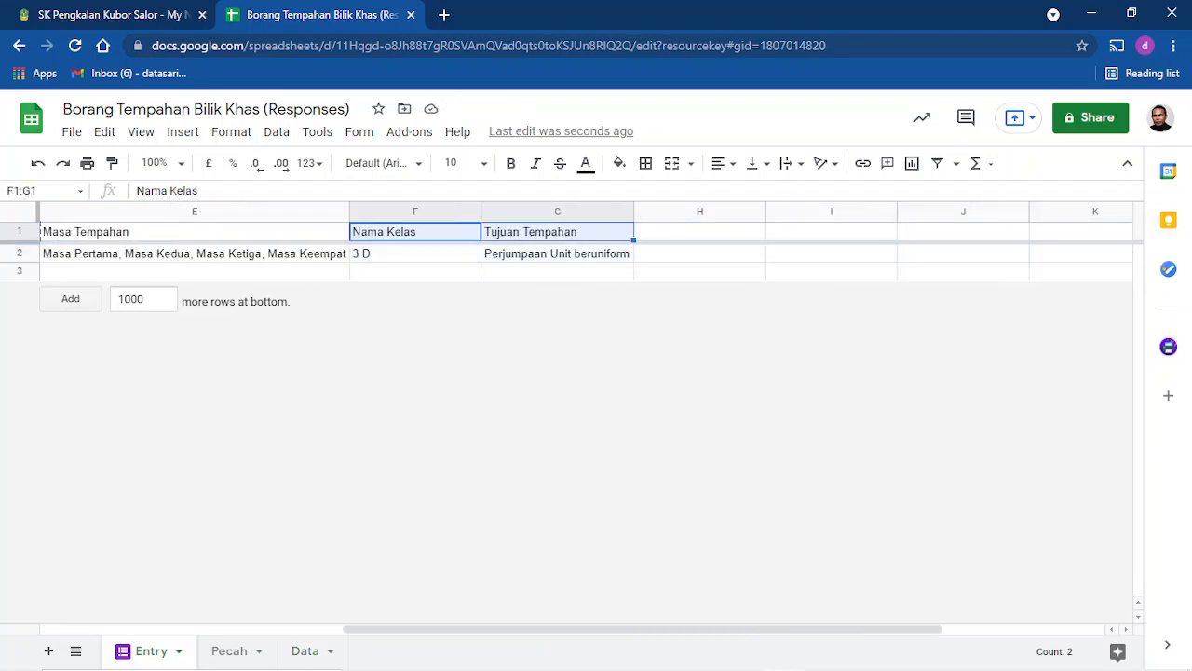
right_click(540, 232)
click(596, 183)
click(305, 650)
click(532, 232)
right_click(532, 231)
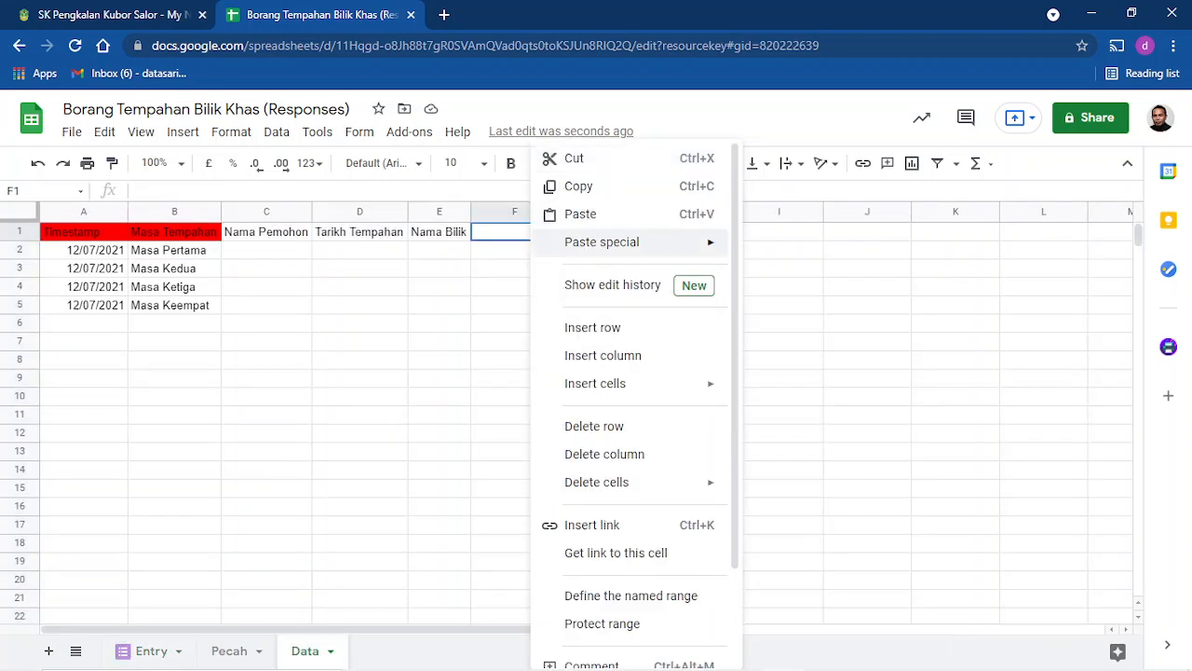
mouse_move(602, 241)
click(825, 245)
click(515, 396)
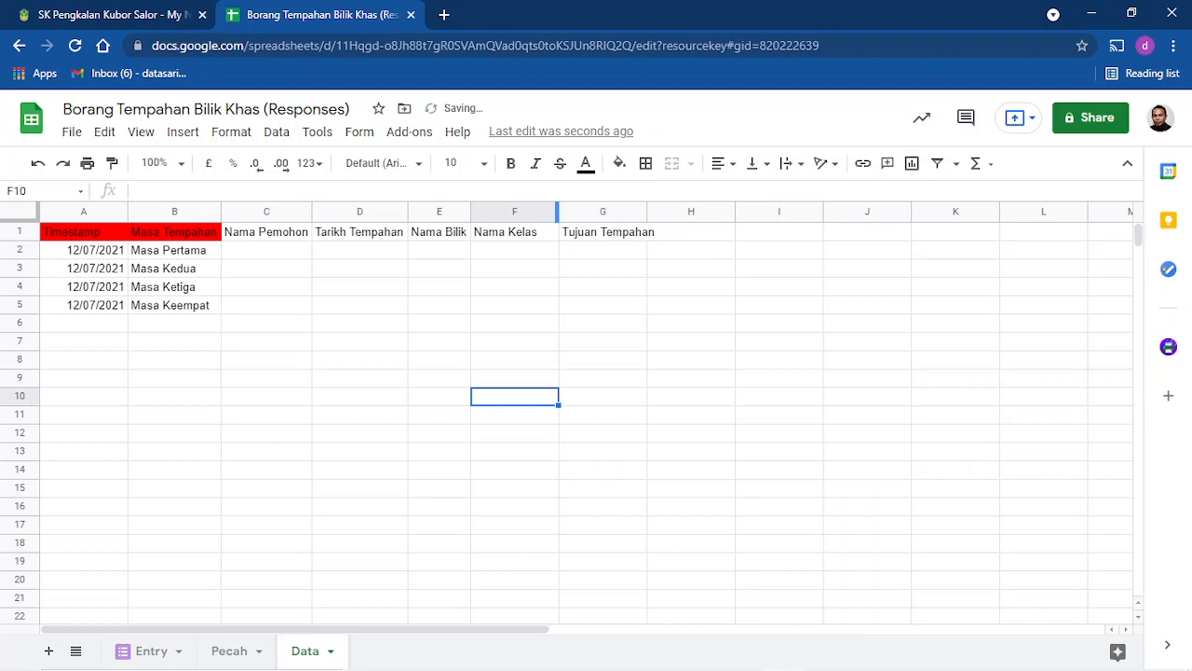
double_click(557, 211)
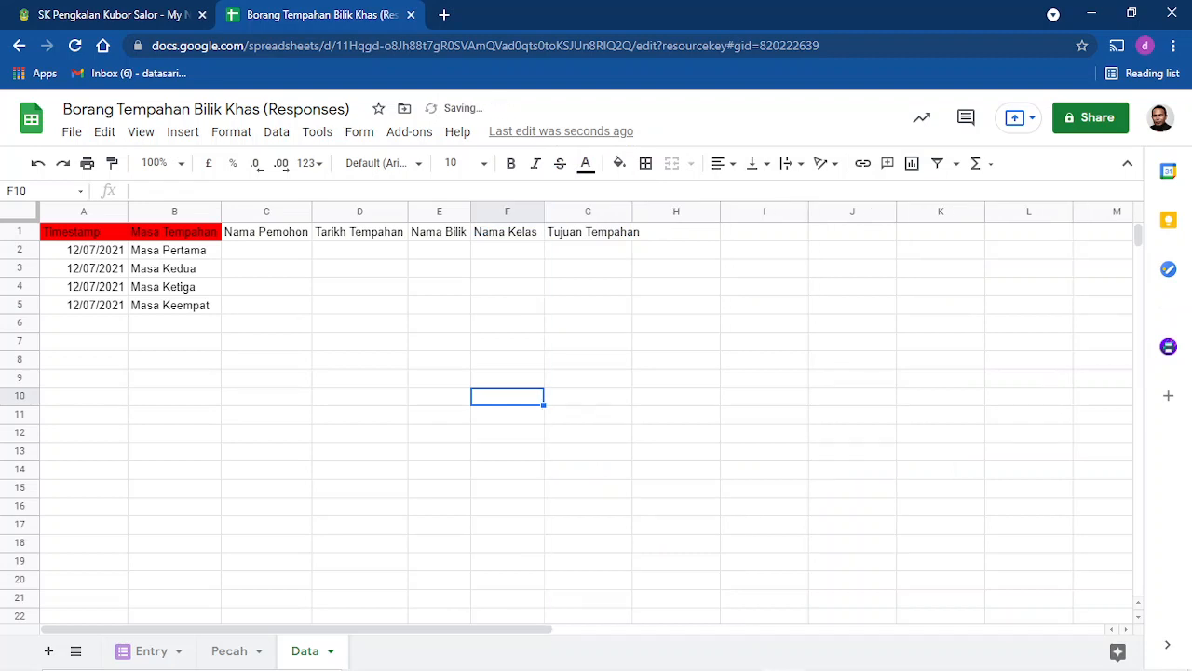
click(266, 250)
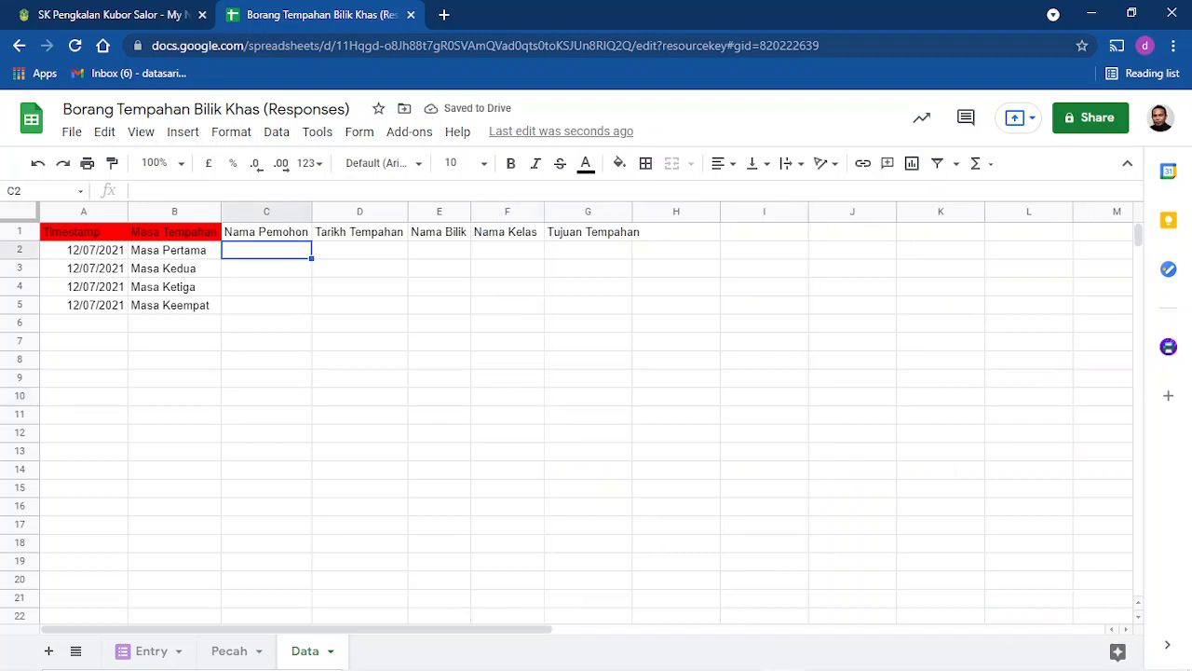
double_click(310, 211)
click(359, 250)
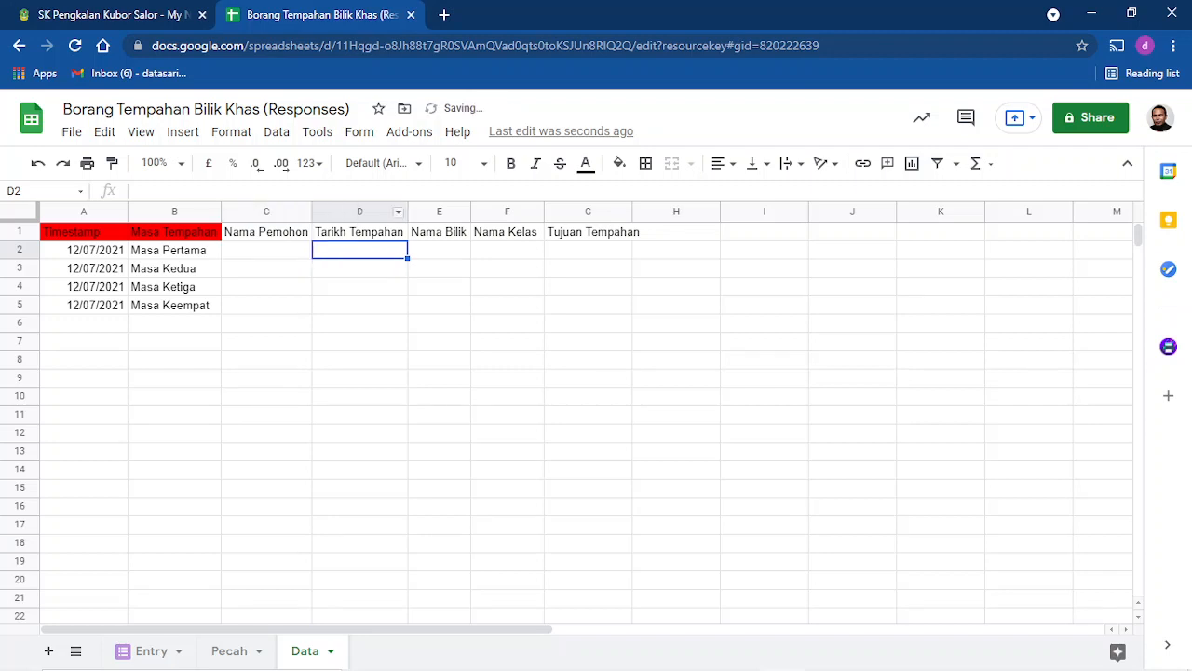
double_click(406, 212)
click(438, 250)
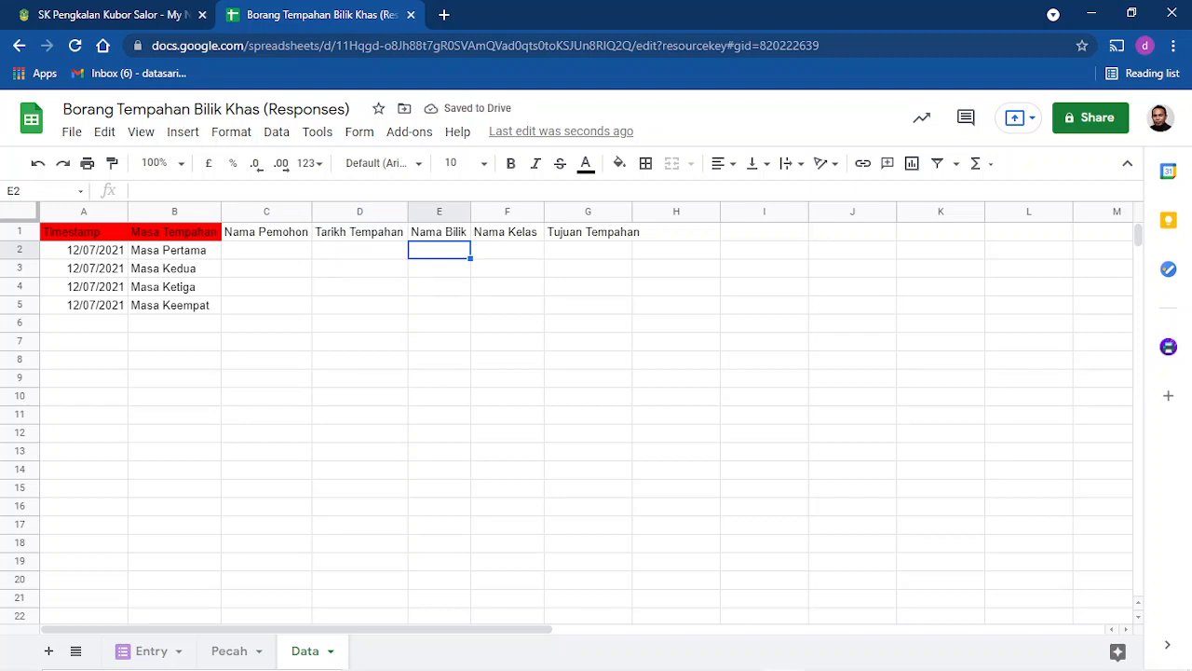
click(84, 269)
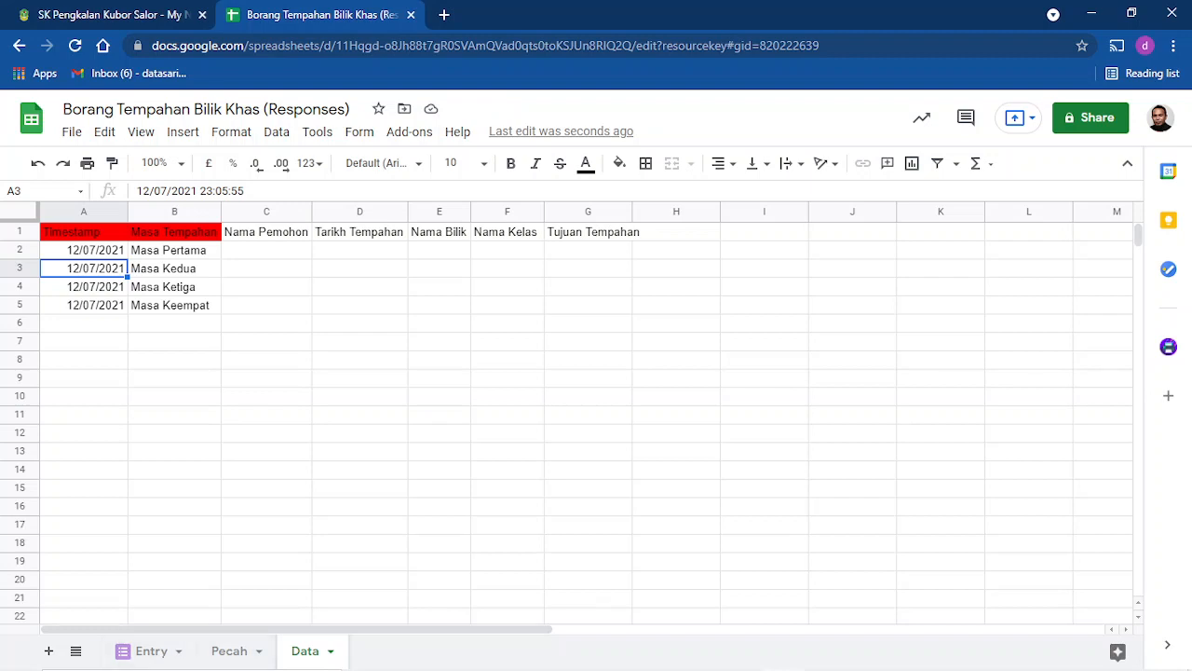
Enter =VLOOKUP(A2,Entry!A1:G,2,0) in cell C2 of the Data sheet and fit column C to its contents.
click(266, 249)
text(=)
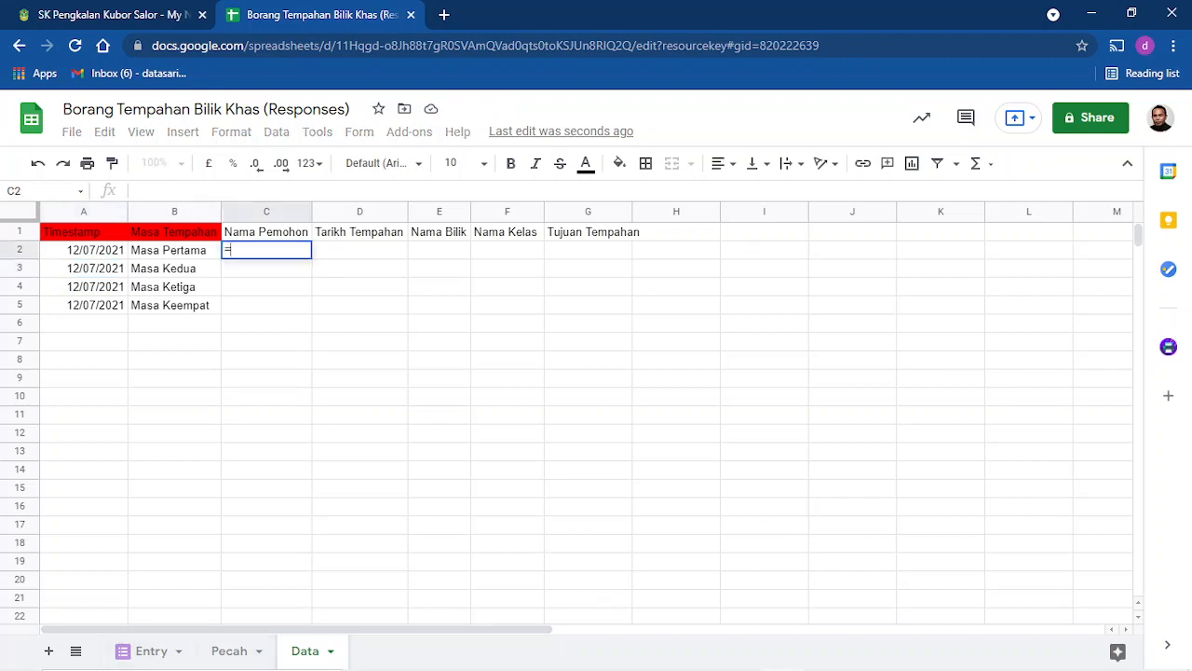
text(vlo)
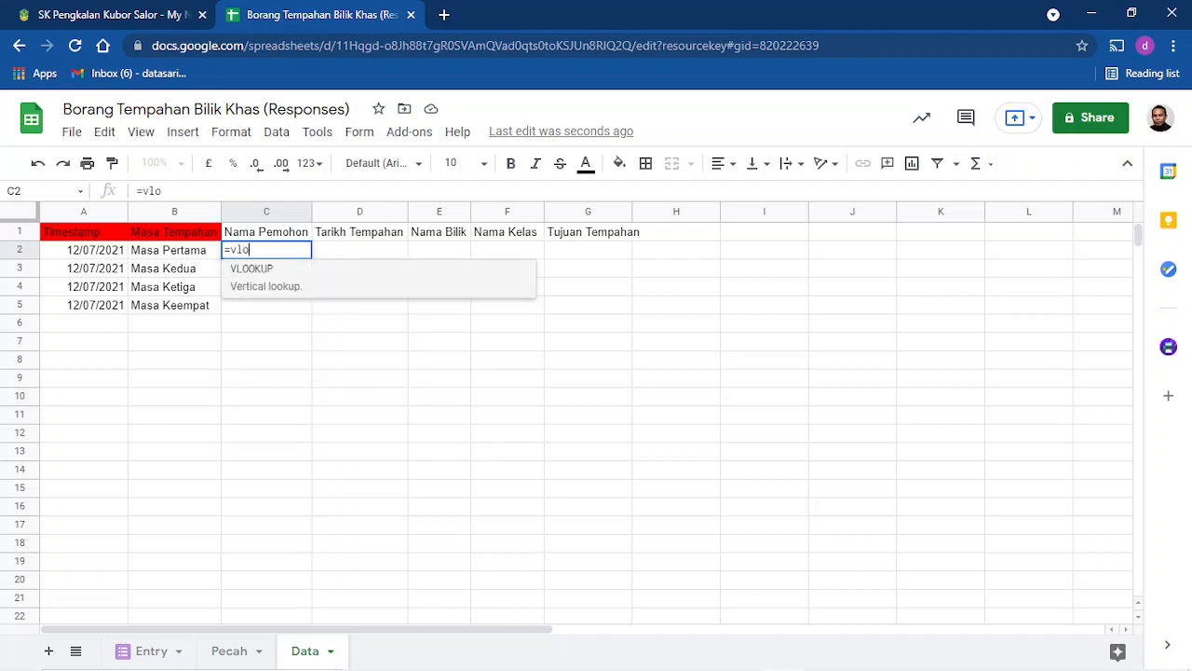
key(Tab)
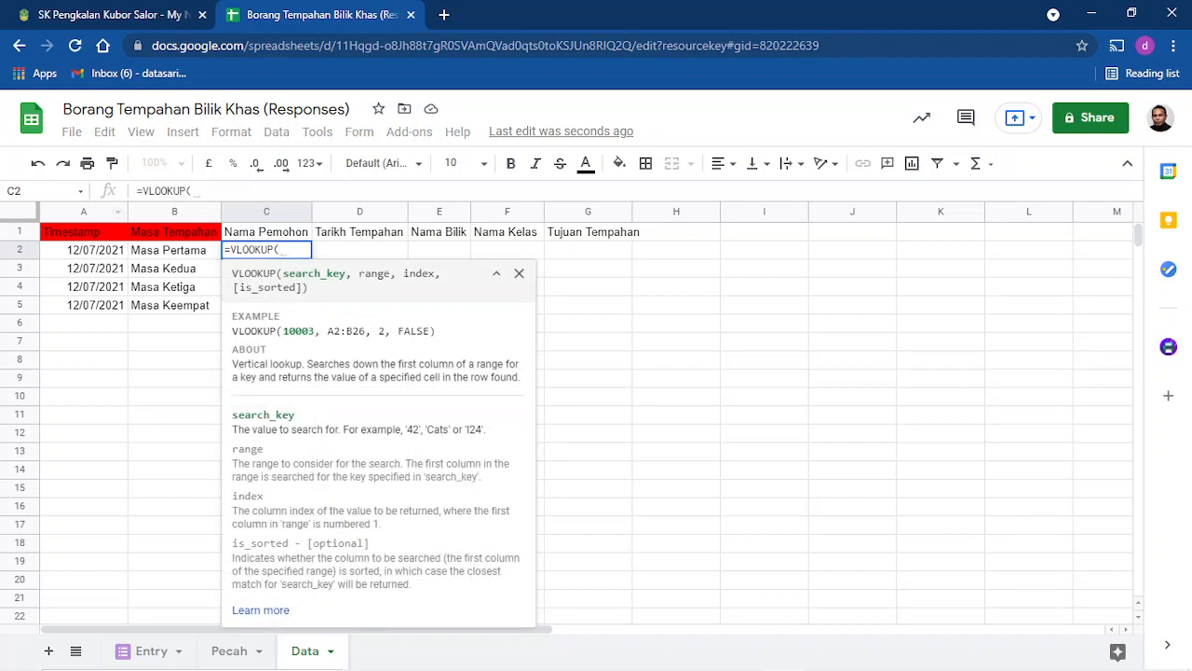
text(A2,)
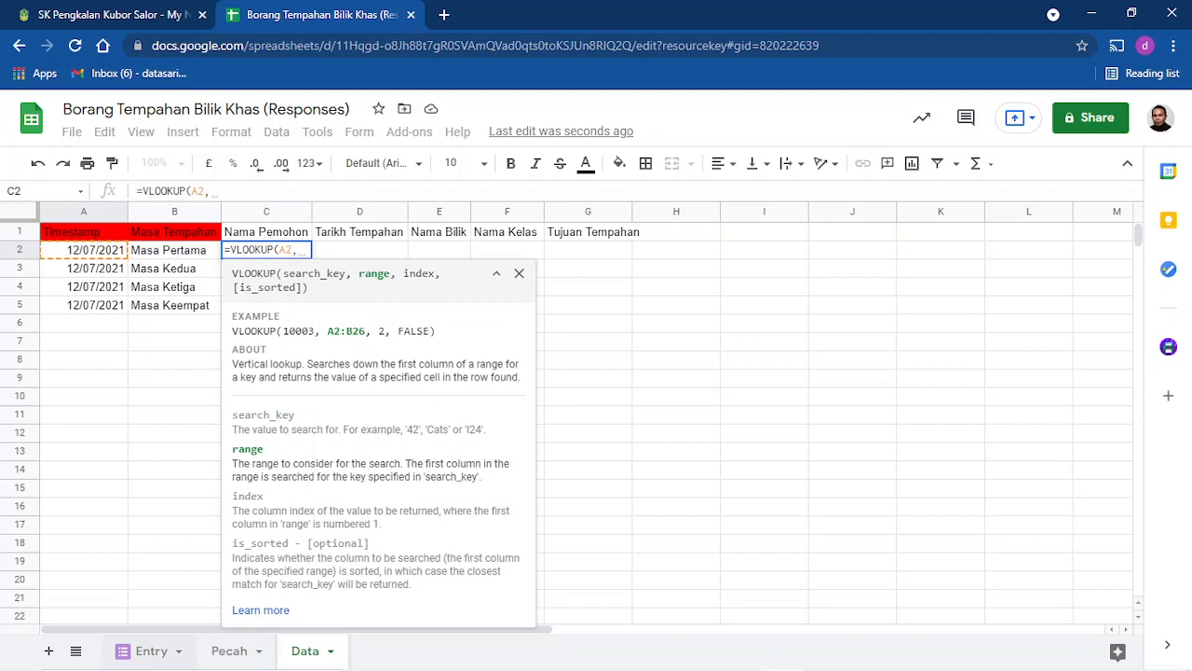
click(152, 651)
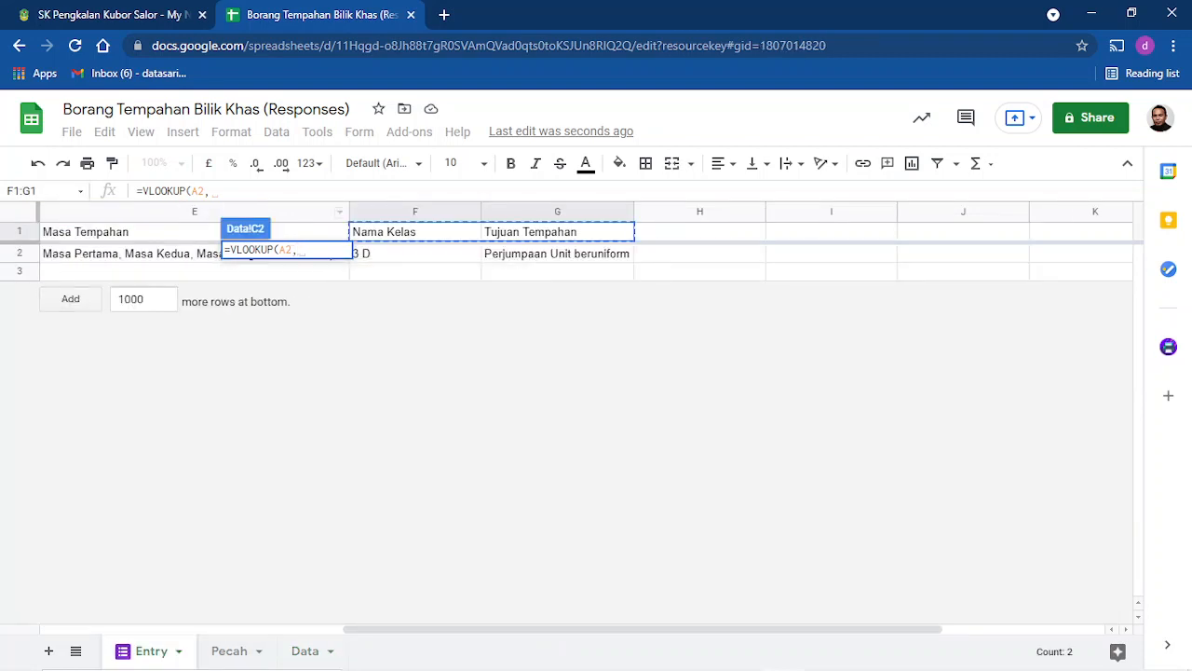
drag(642, 629, 341, 629)
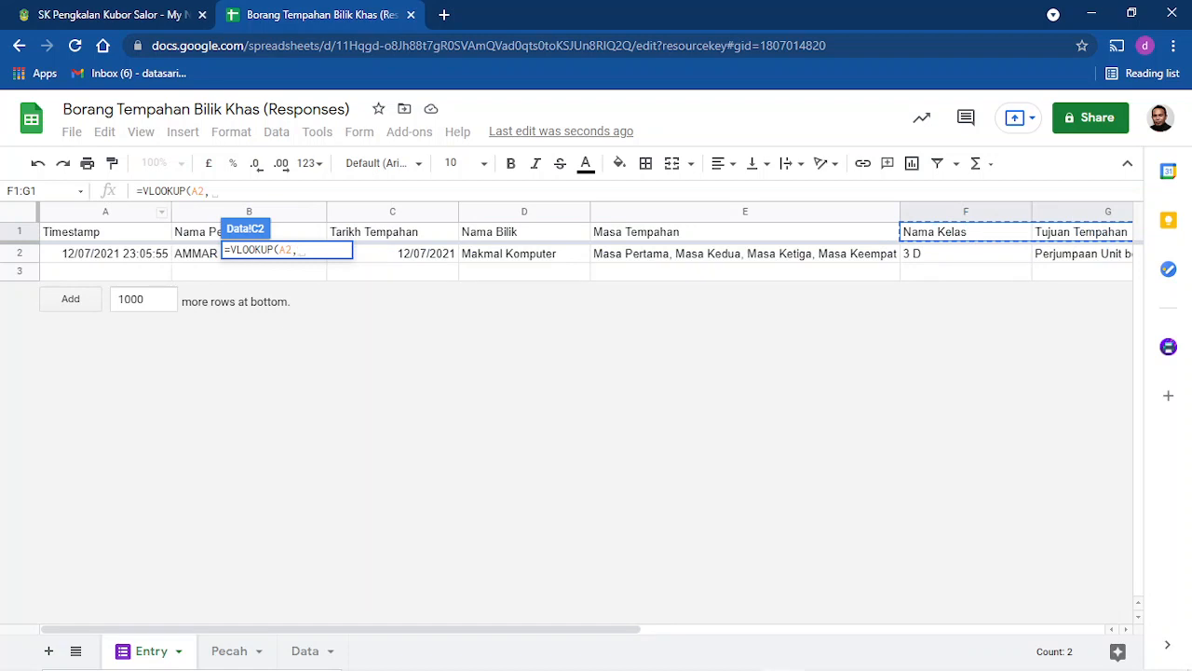
click(106, 211)
drag(105, 212, 603, 270)
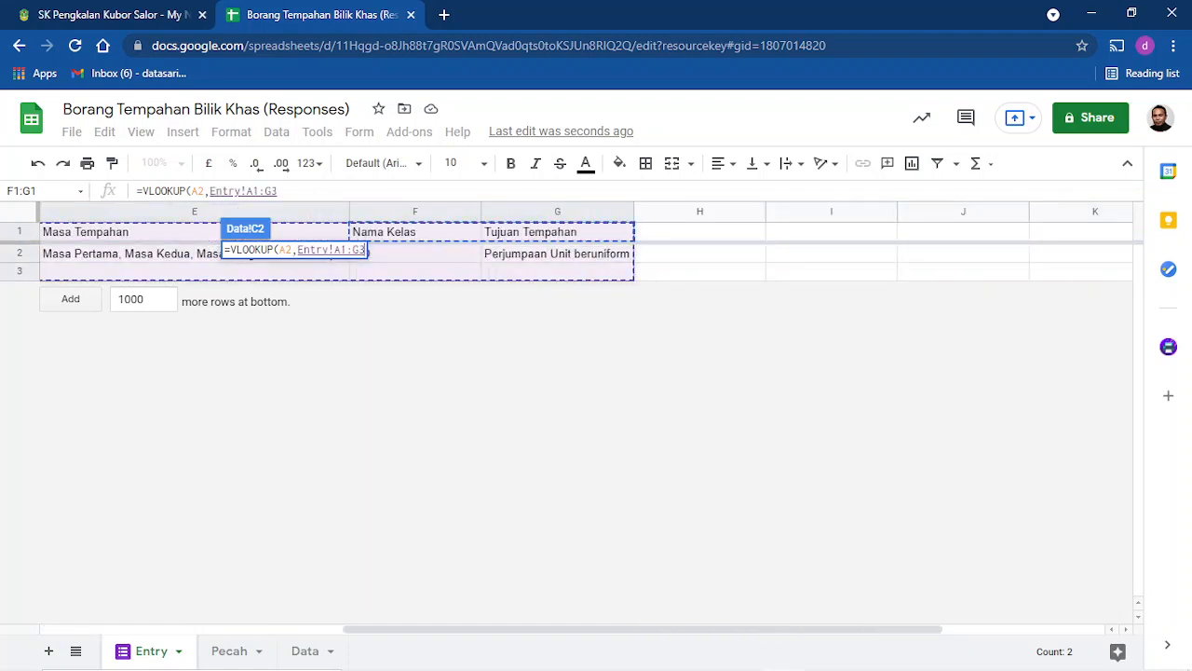
key(BackSpace)
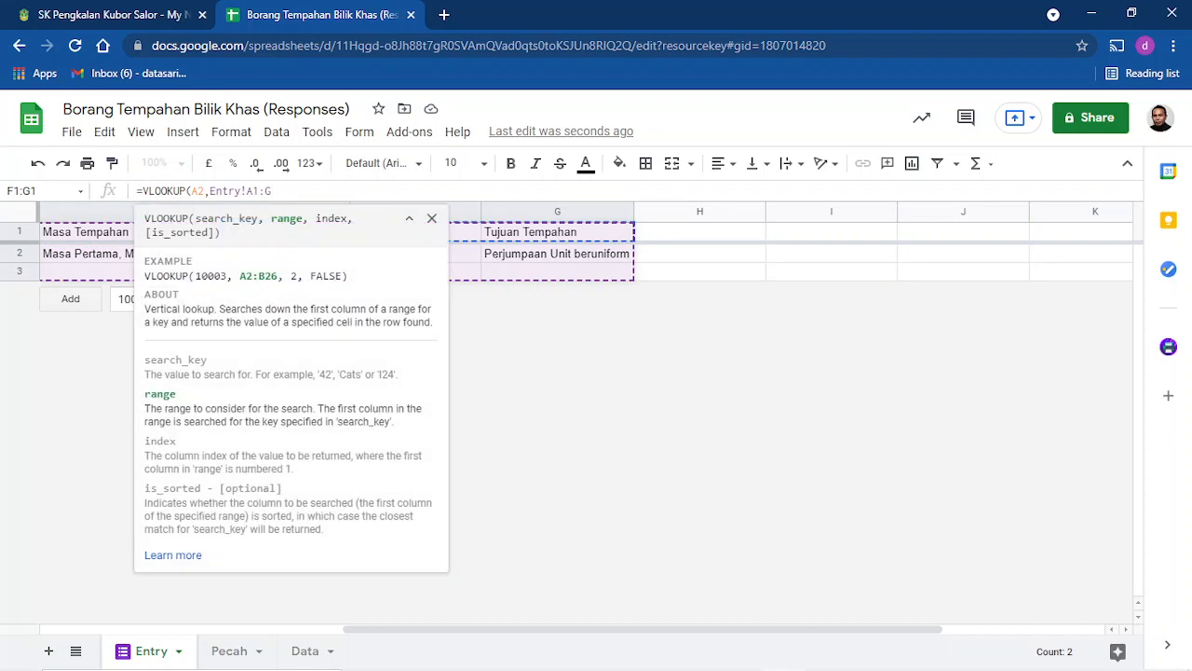
text(,)
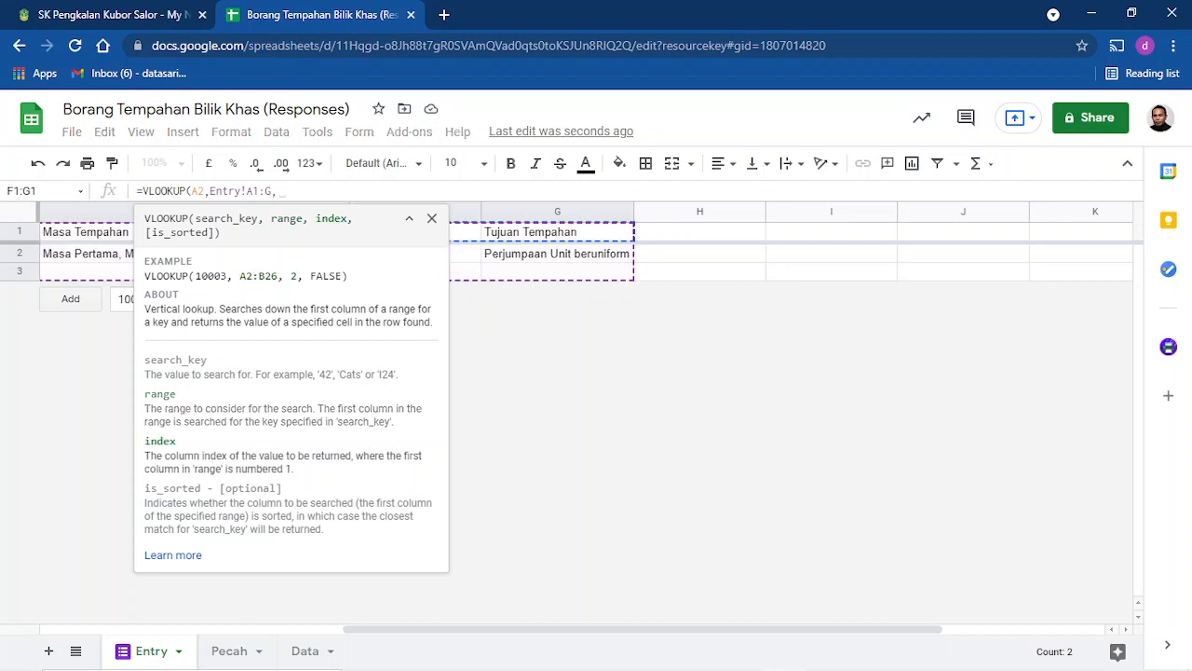
click(431, 218)
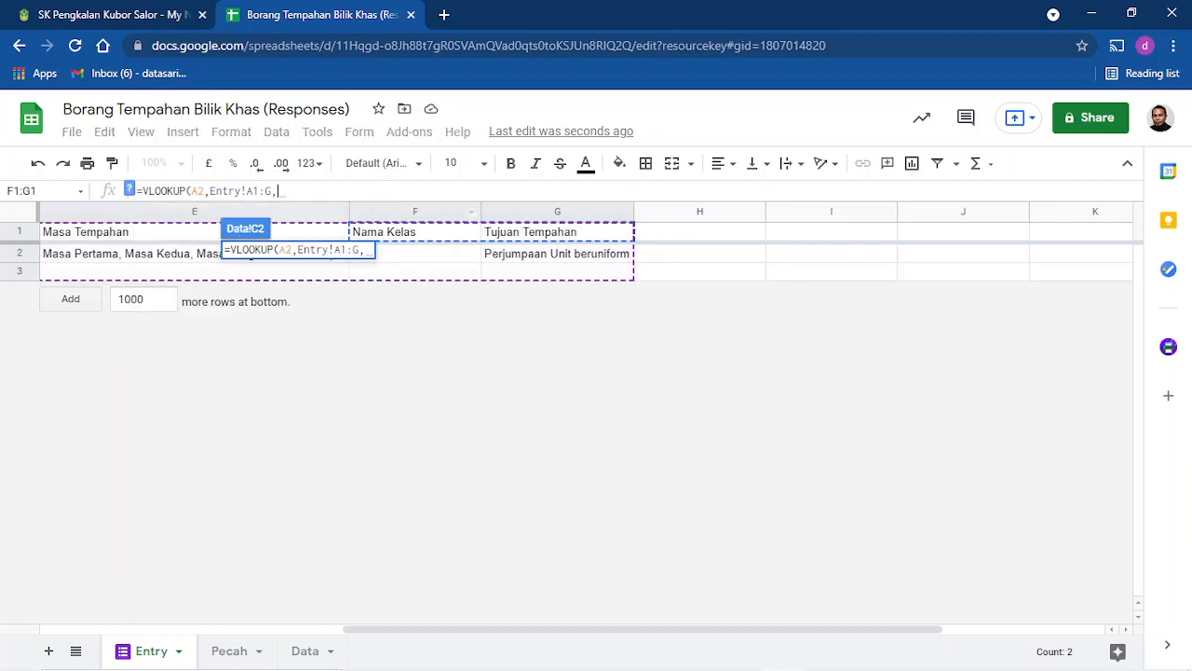
scroll(587, 252, left, 5)
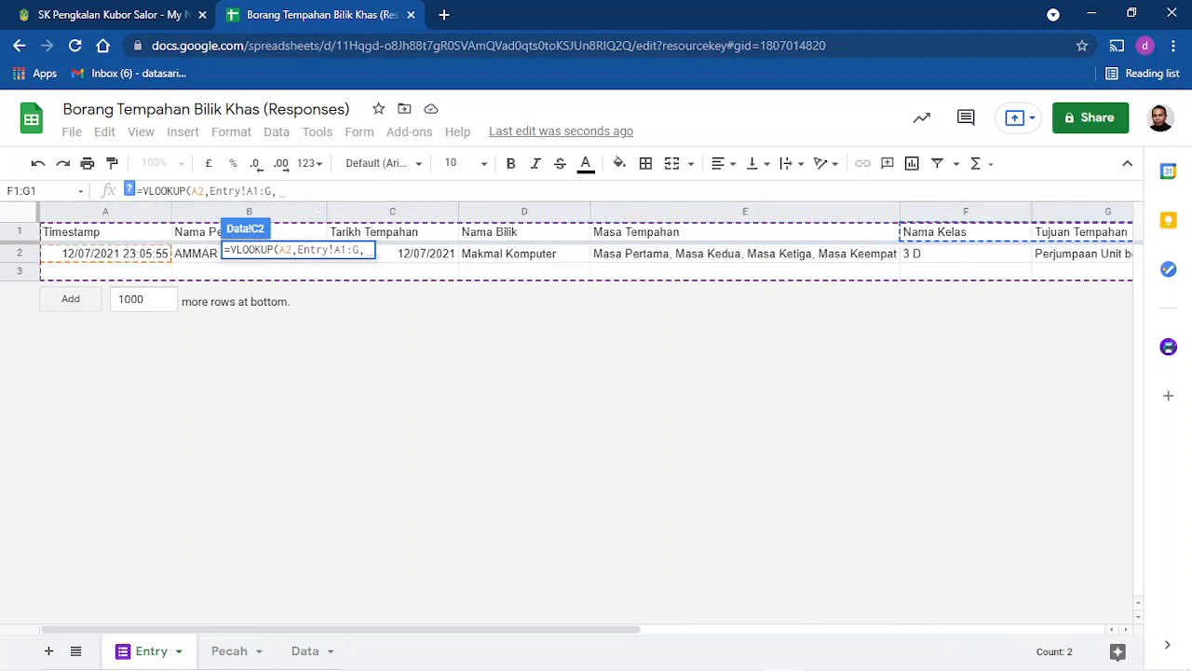
text(2,)
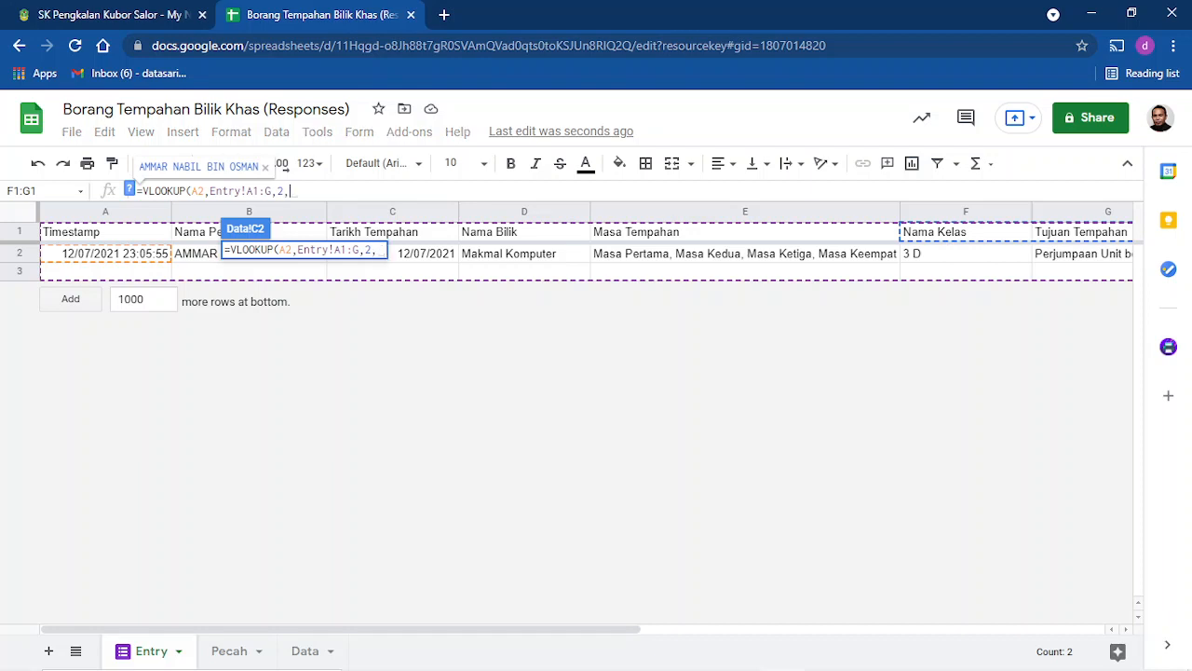
text(0))
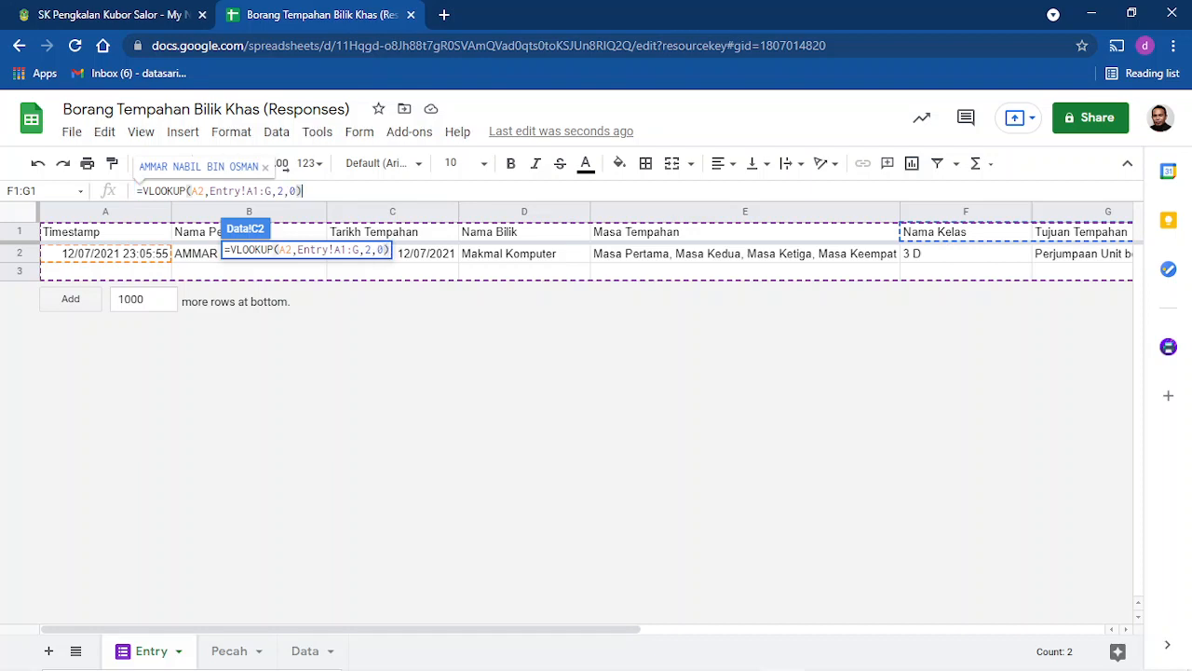
key(Return)
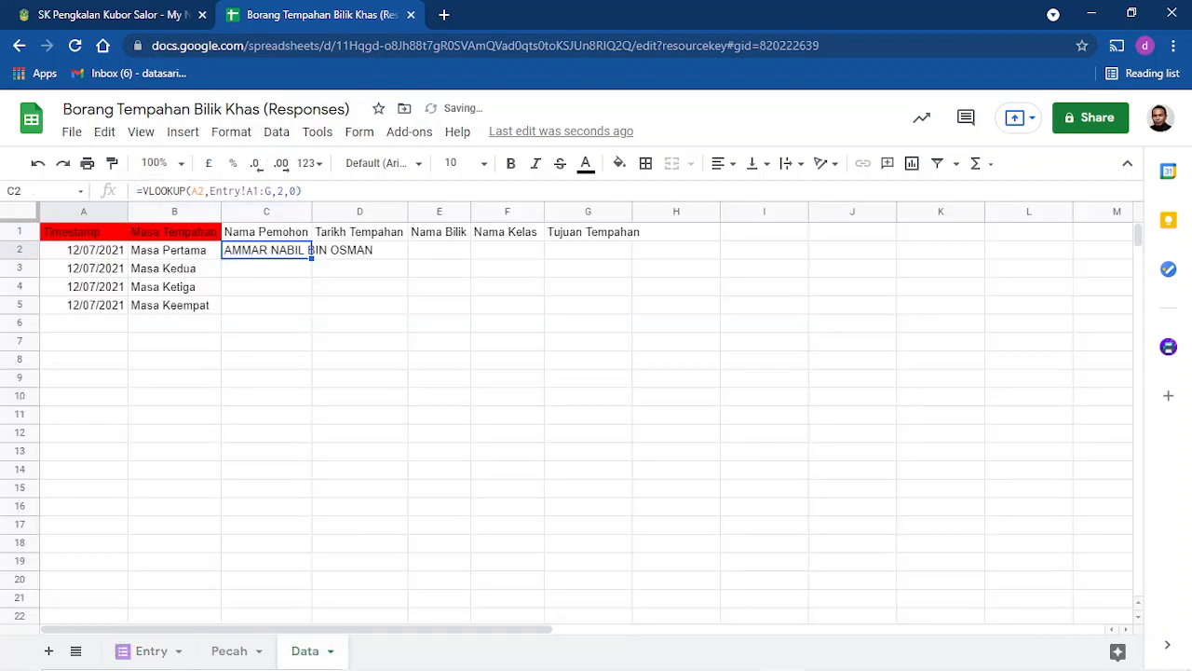
double_click(312, 212)
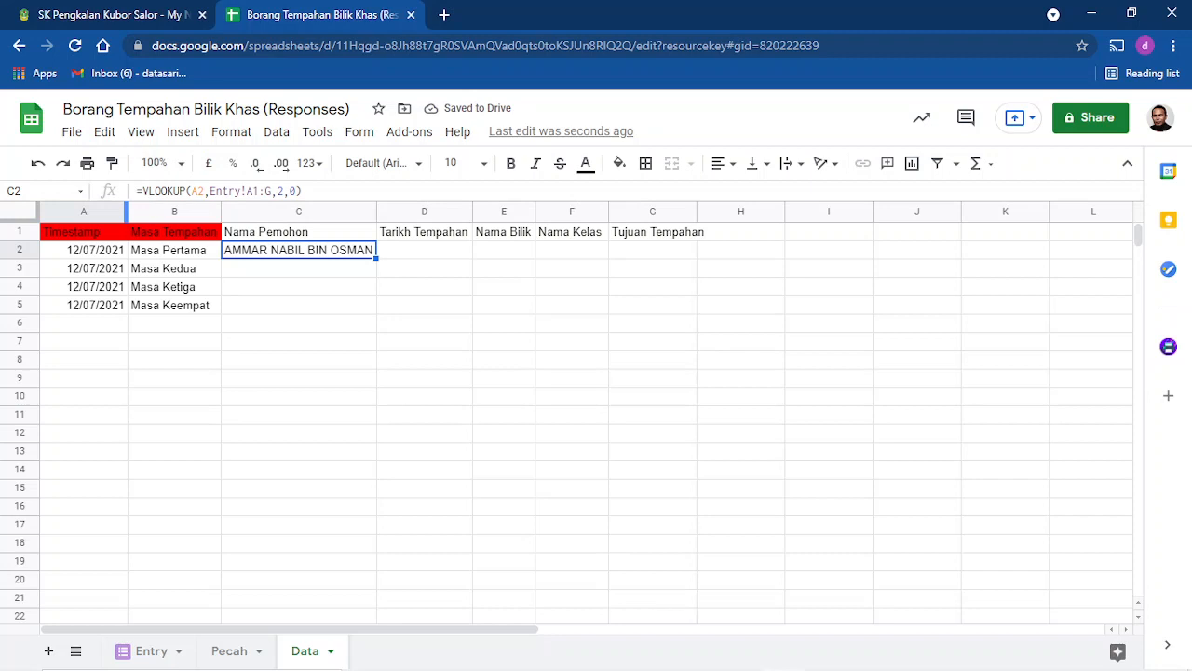
Change the lookup in cell C2 of the Data sheet to =arrayformula(VLOOKUP(A2:A,Entry!A1:G,2,0)) so it covers the whole column.
click(139, 190)
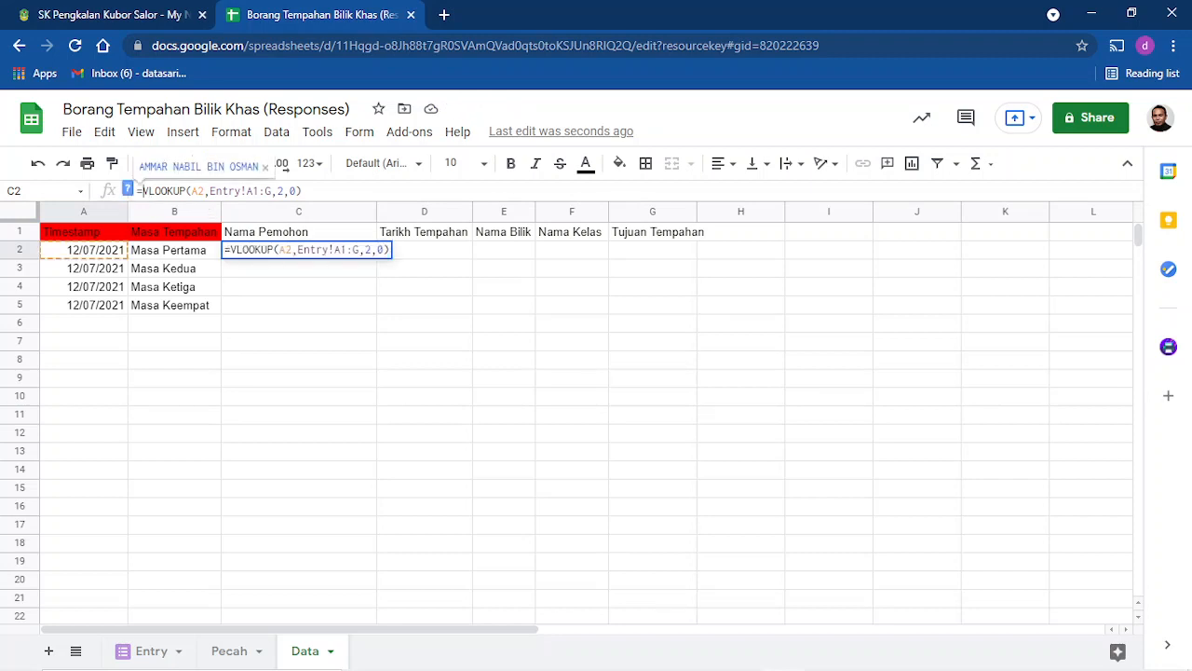
text(arrayfo)
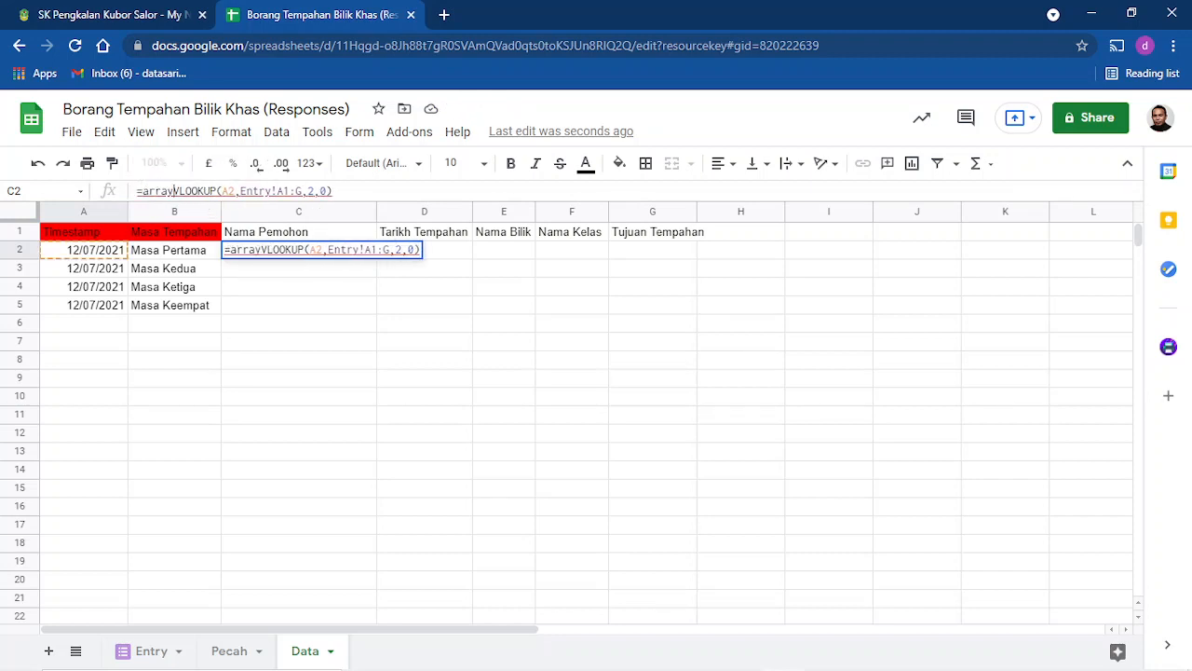
text(rmula(VLOOKUP(A2)
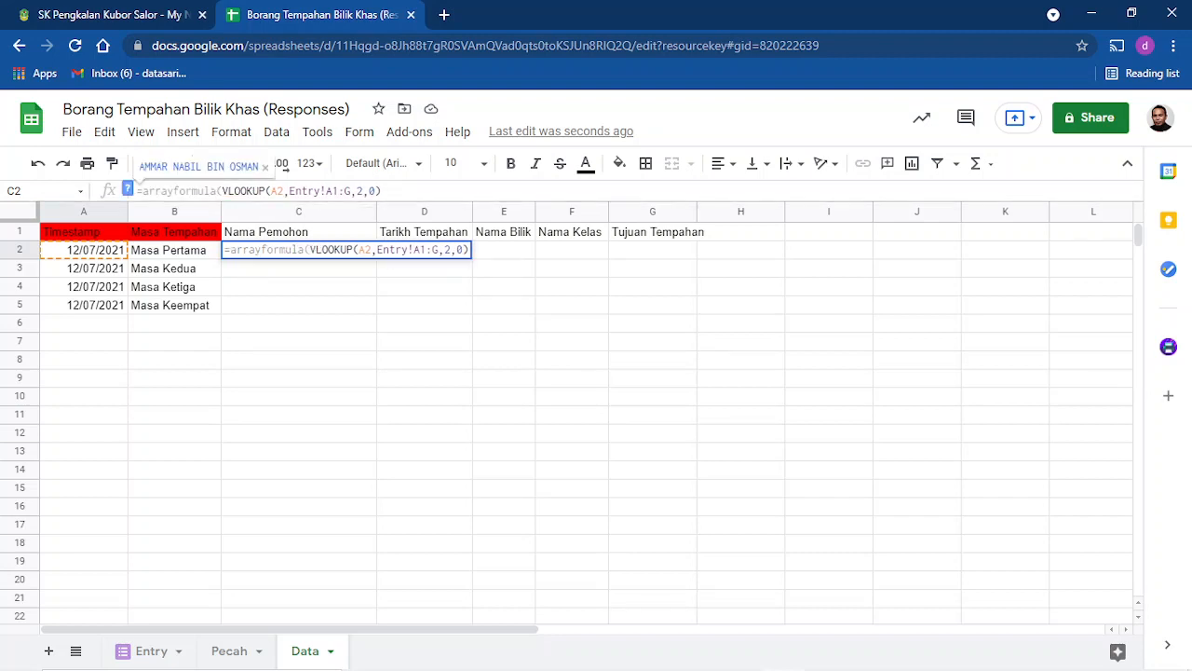
text(:)
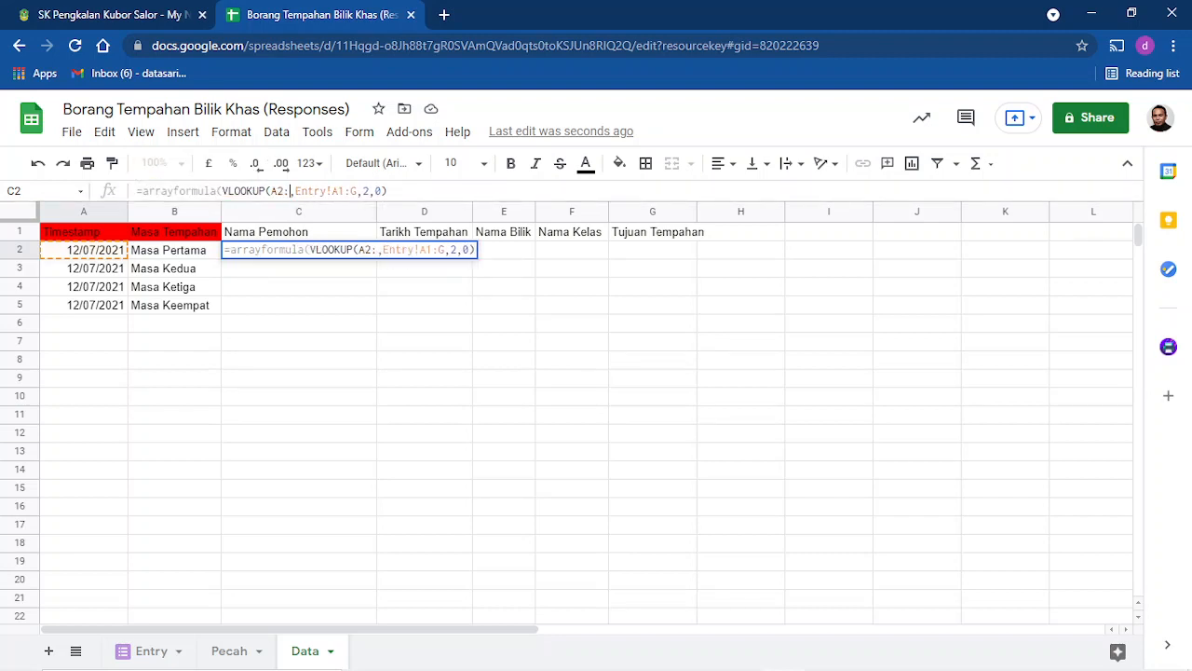
text(a)
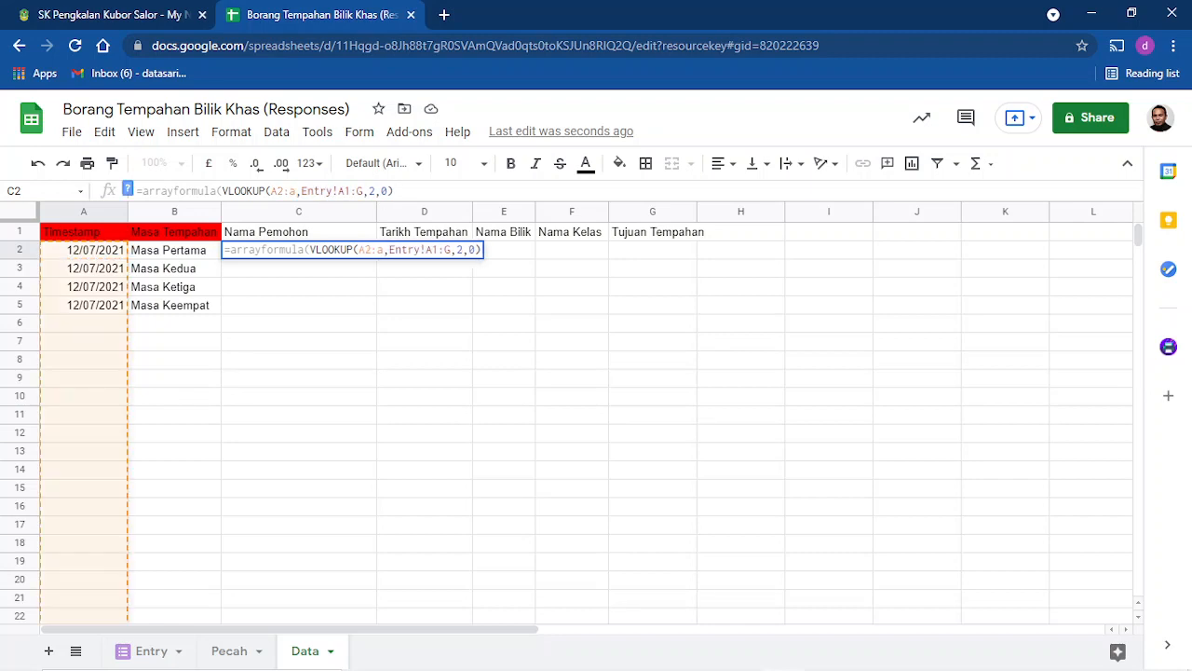
key(Return)
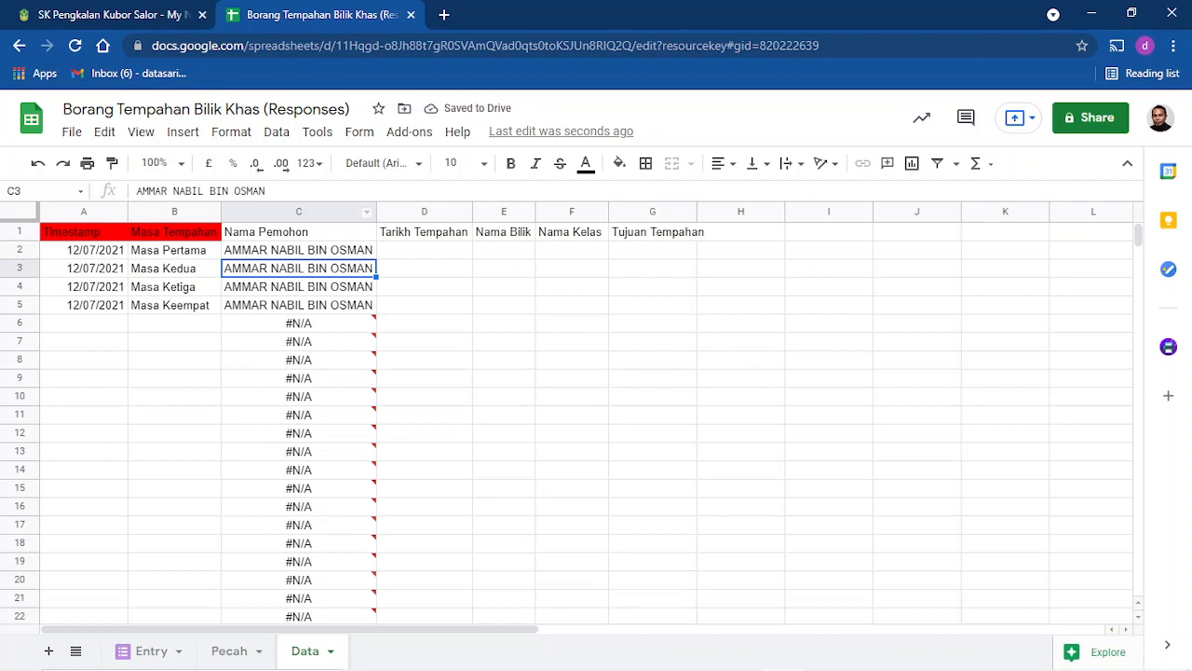
Wrap the VLOOKUP inside the array formula in cell C2 with IFERROR to blank out the rows without a match.
click(298, 250)
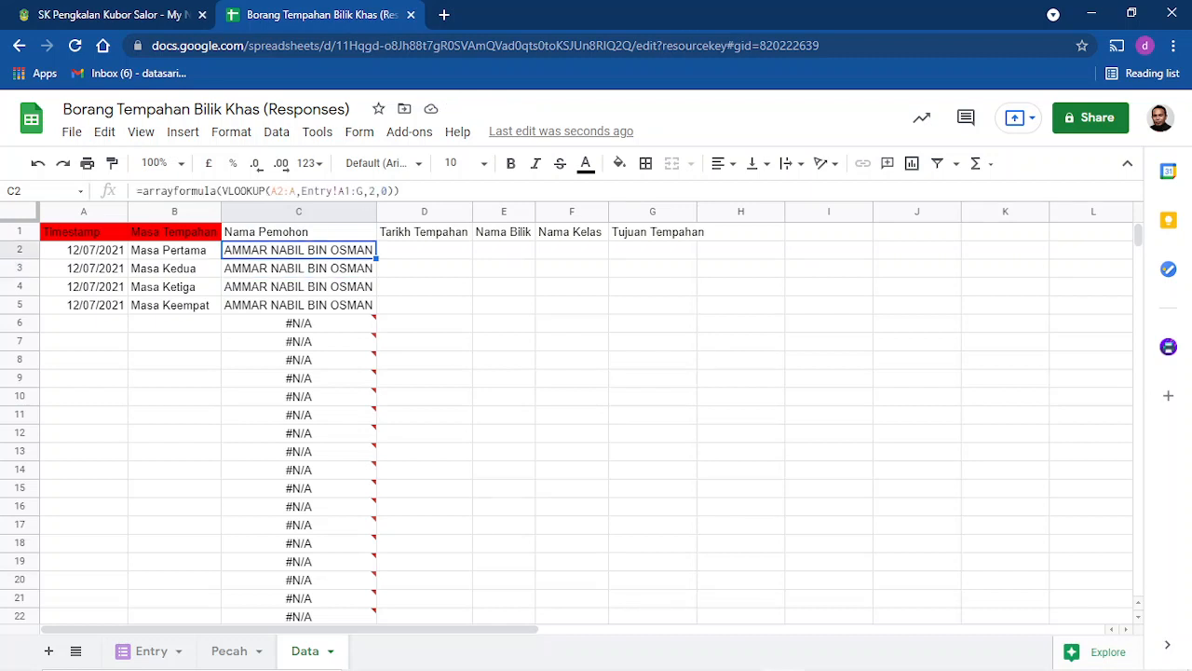
click(223, 191)
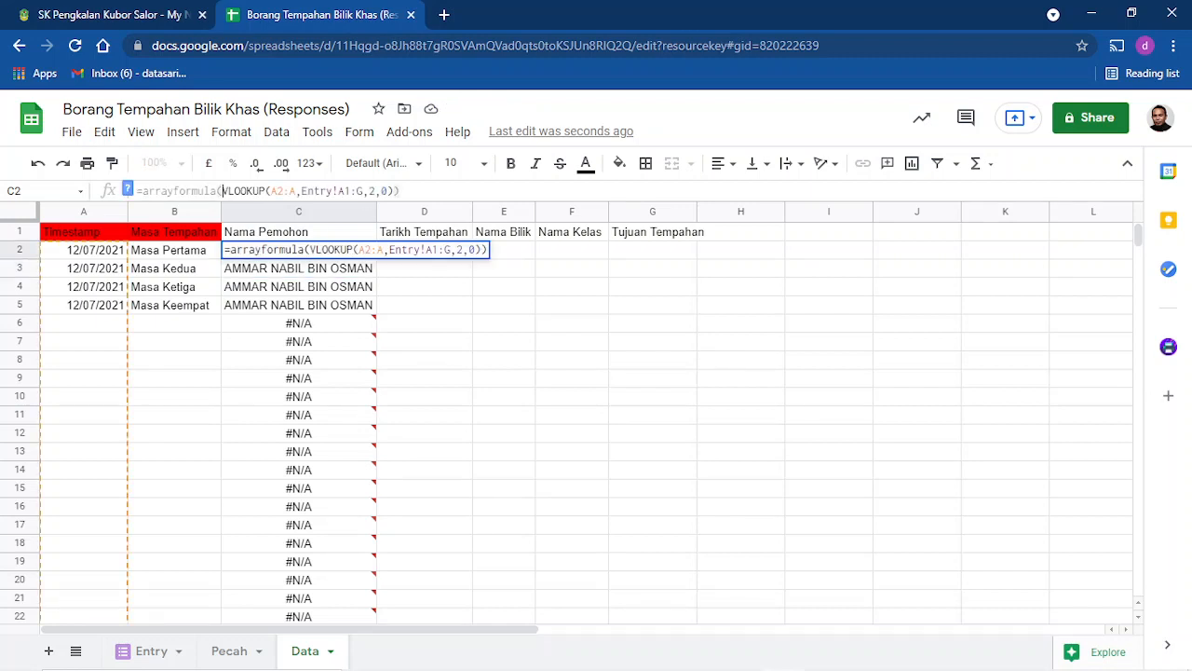
text(iferror)
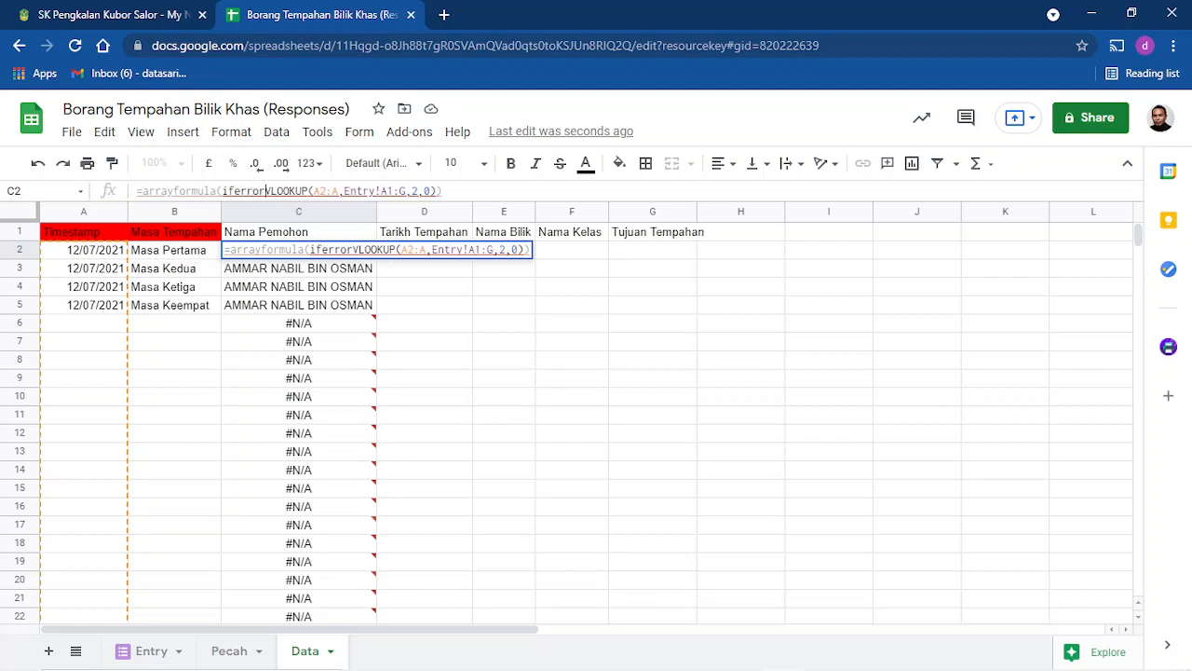
text(()
key(Return)
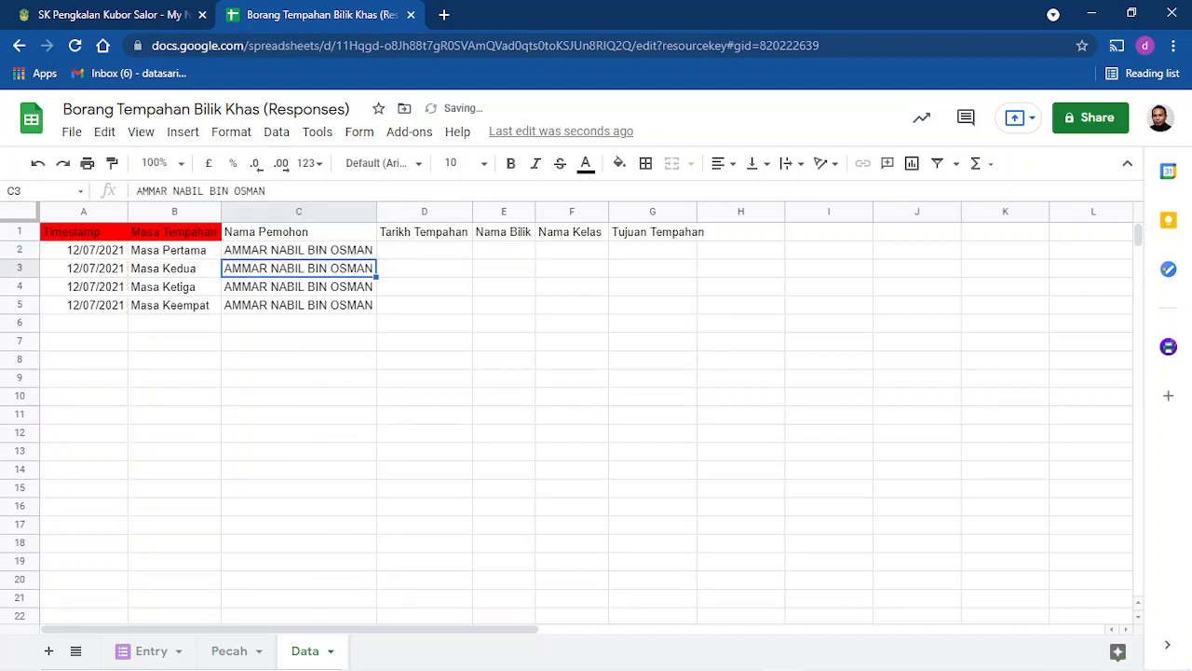
click(299, 342)
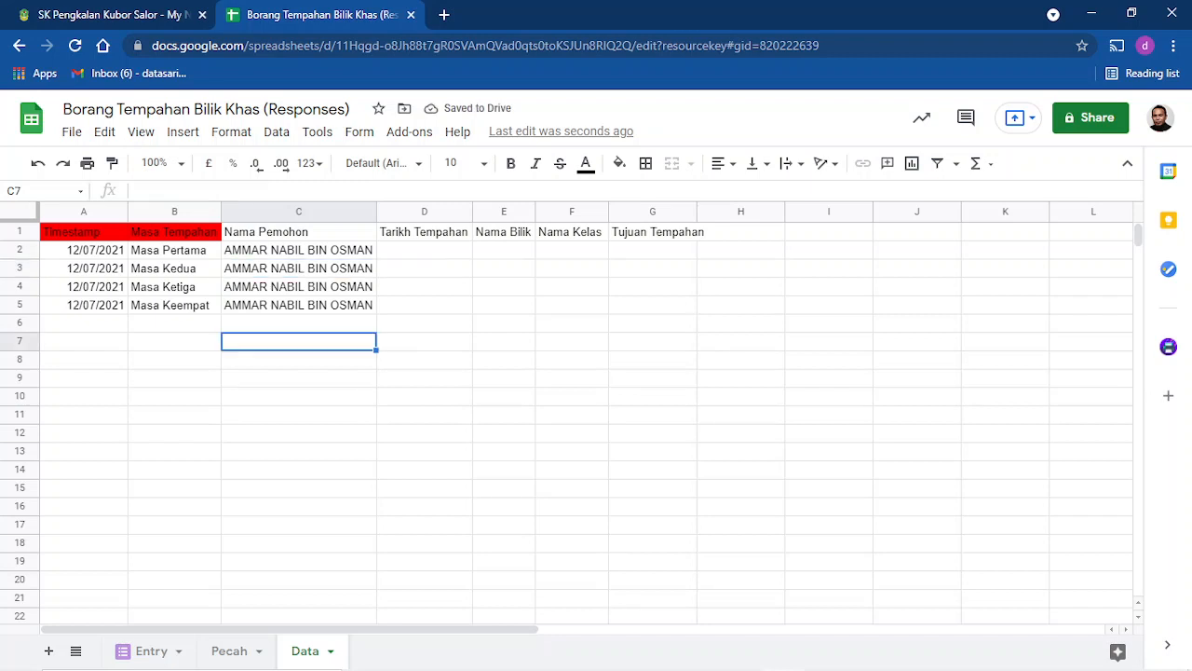
Check the position of the Tarikh Tempahan column on the Entry sheet and return to cell D2 of the Data sheet.
click(424, 250)
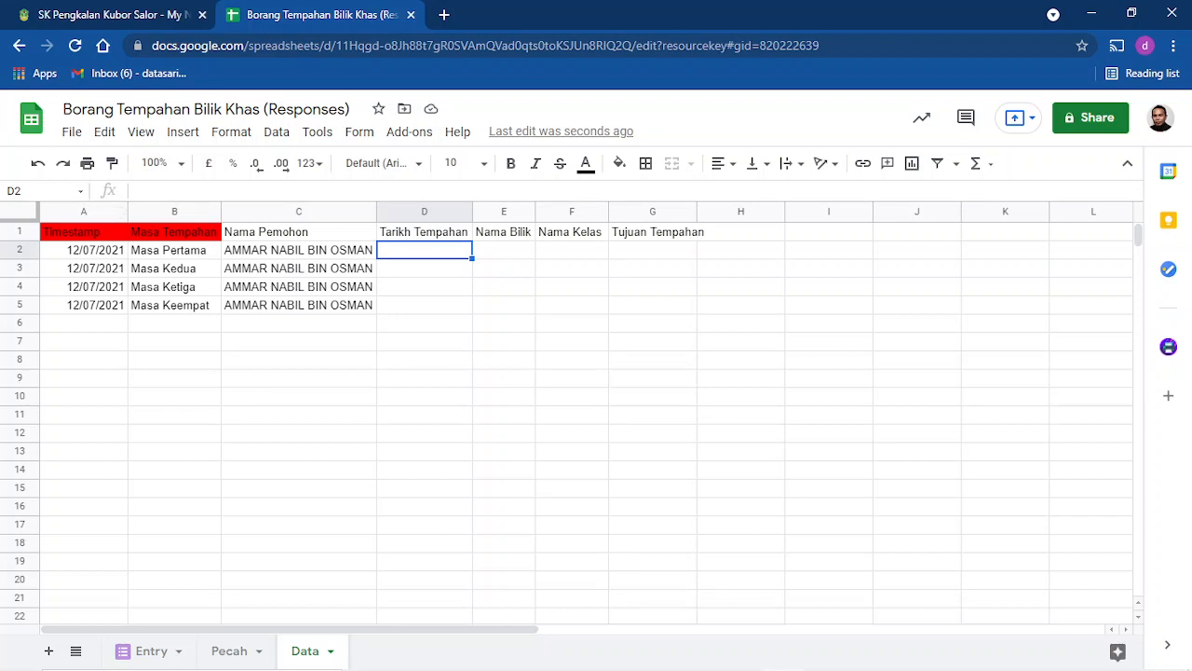
click(152, 651)
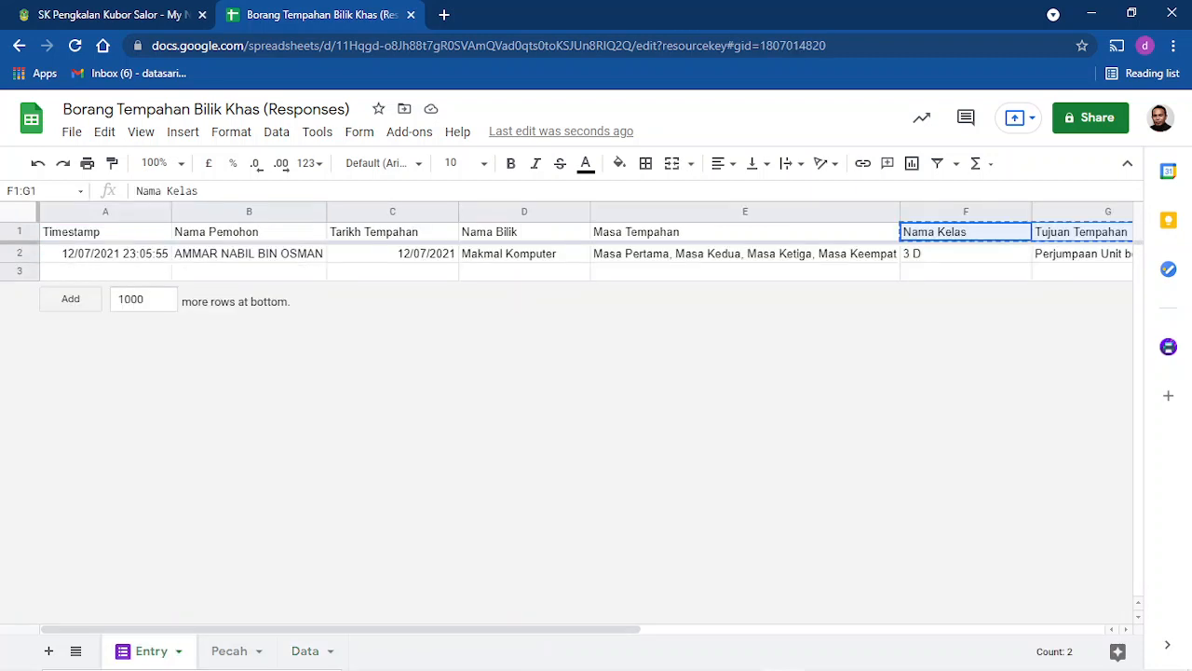
click(393, 253)
click(392, 232)
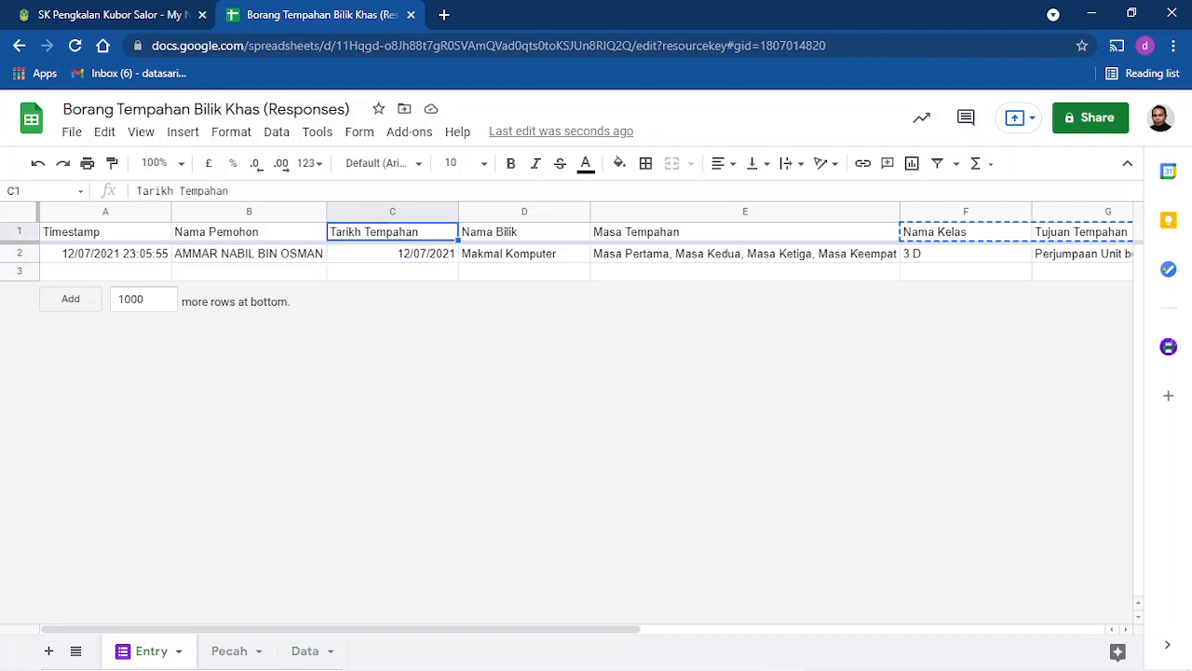
click(392, 253)
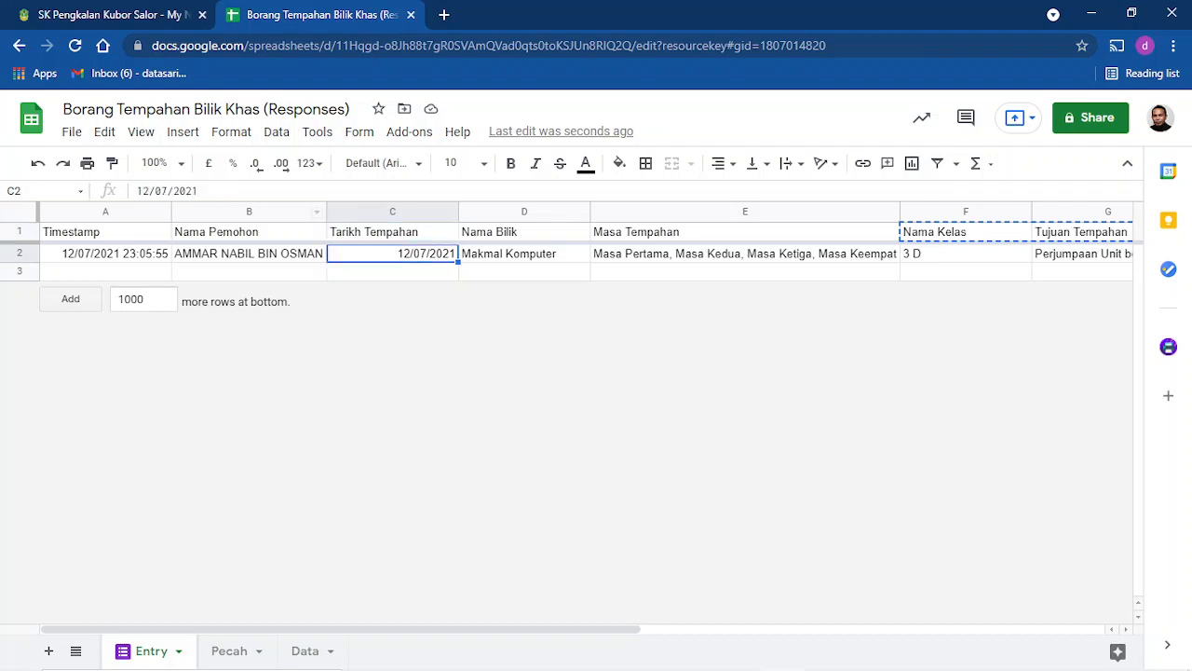
click(304, 650)
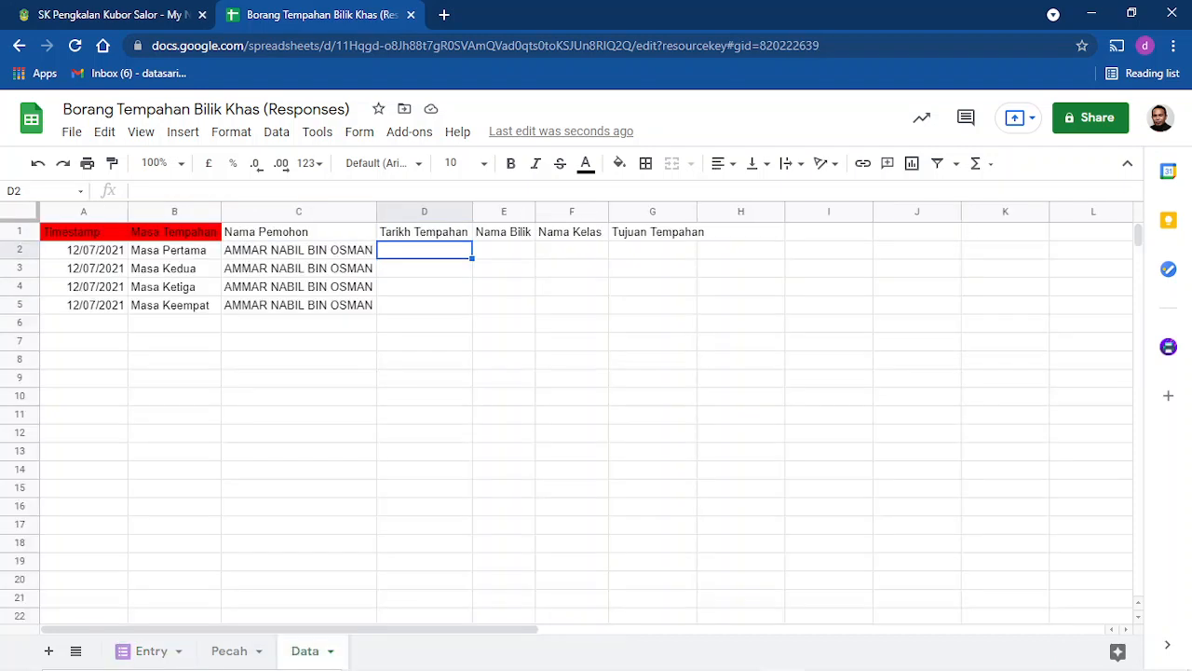
Make the VLOOKUP references in C2 absolute, using $A$2:$A and Entry!$A$1:$G.
click(298, 250)
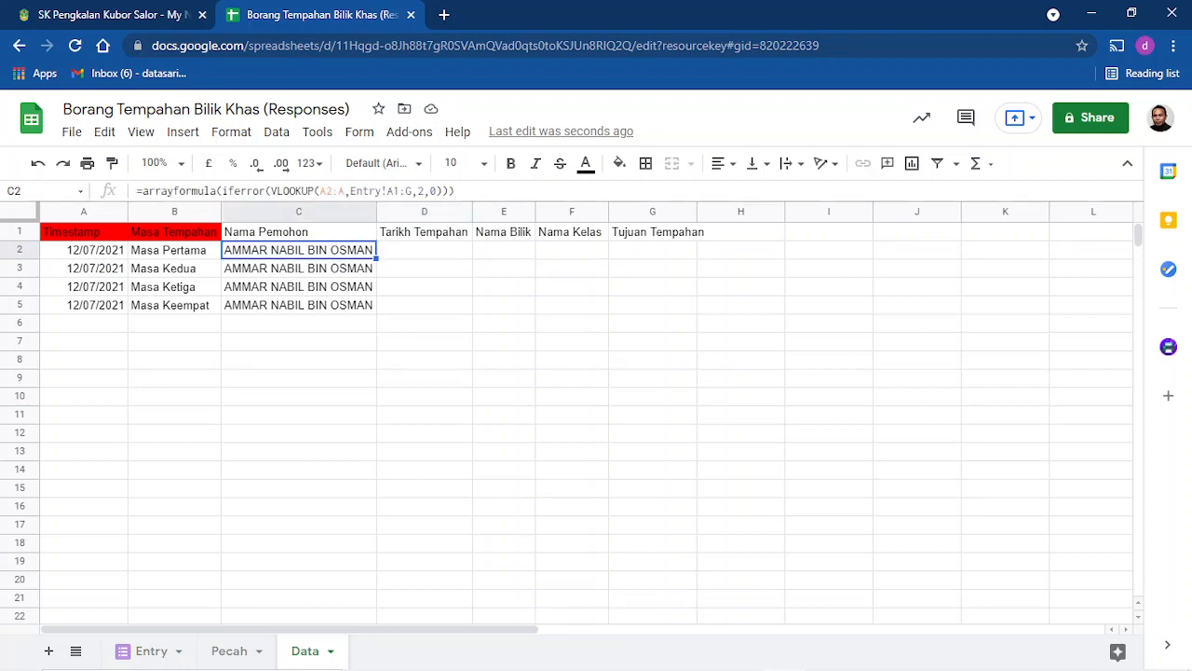
click(344, 190)
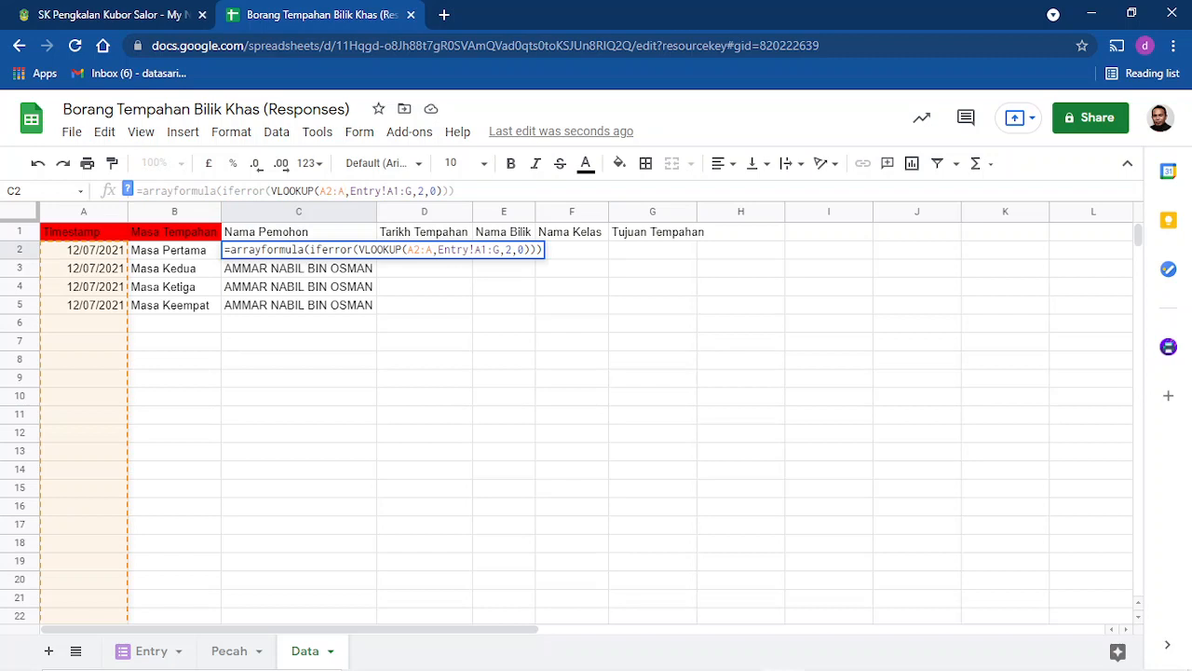
key(F4)
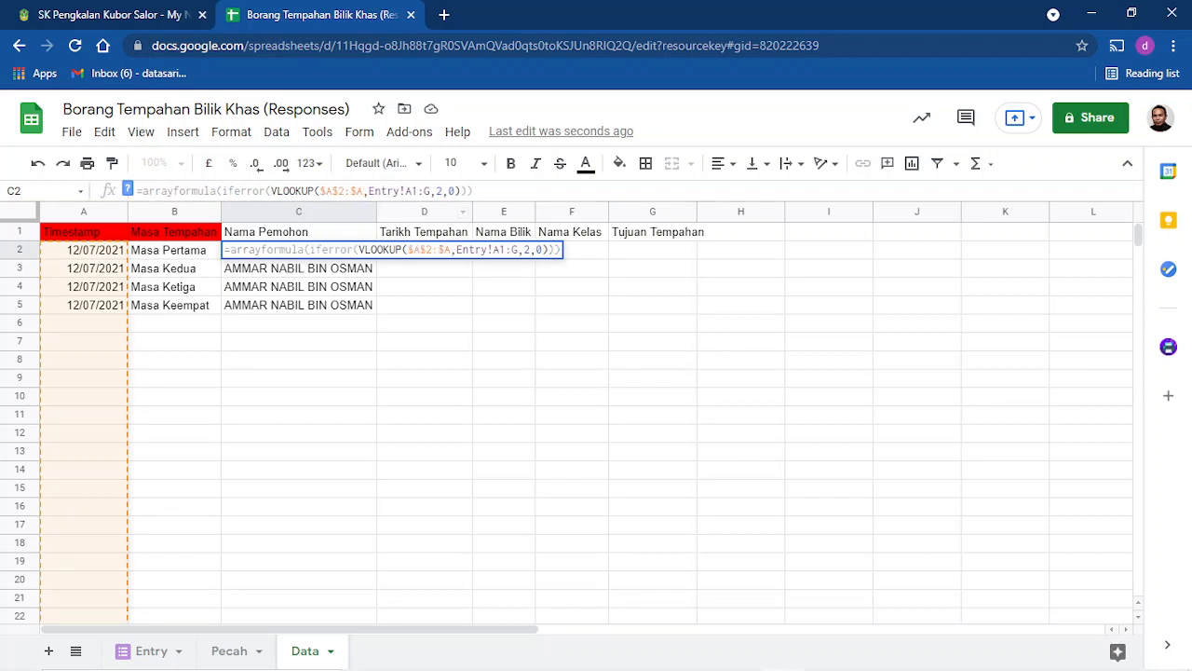
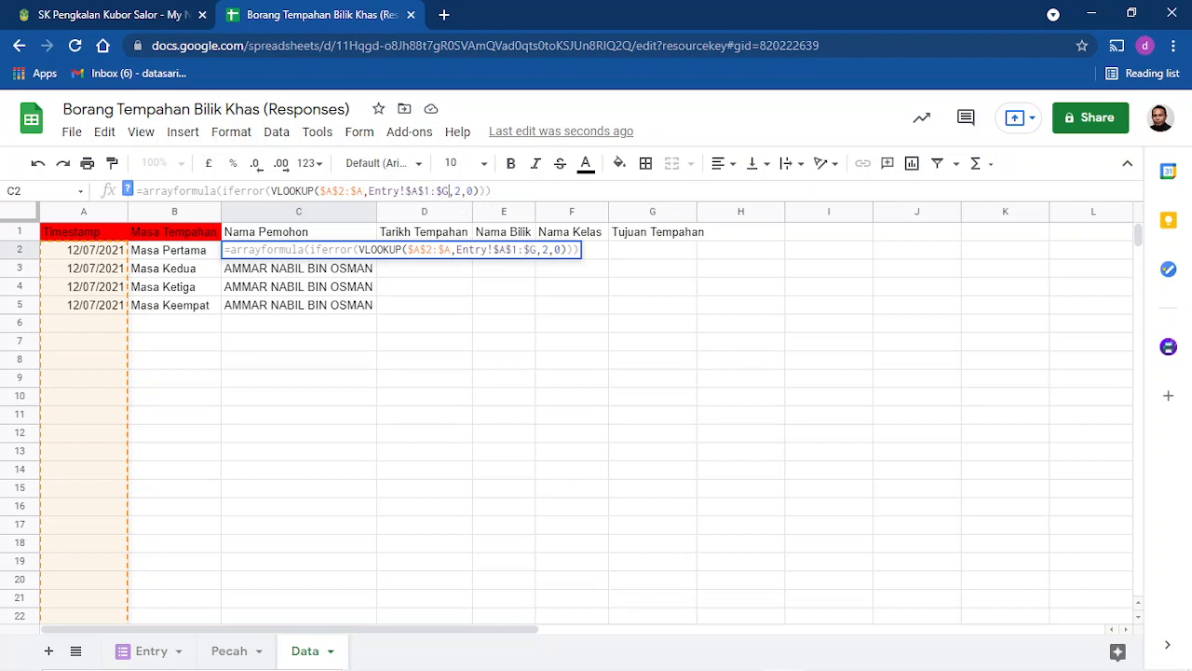
key(Return)
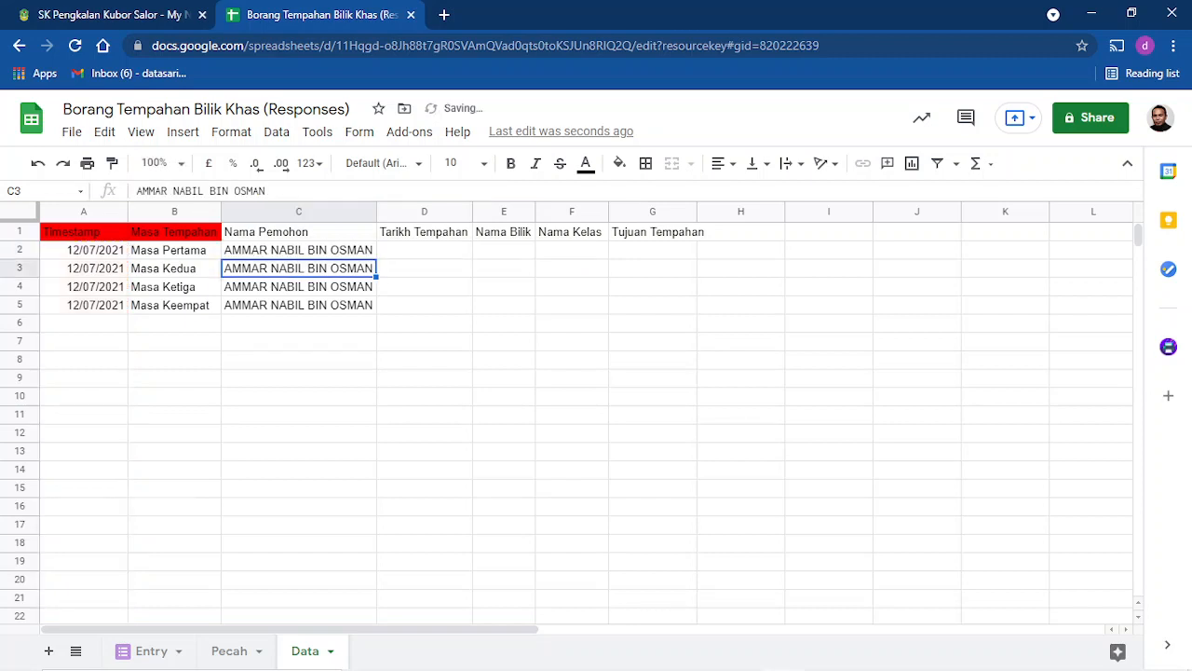
Fill the C2 formula across to G2 and fit the widths of columns D through G to their contents.
click(298, 250)
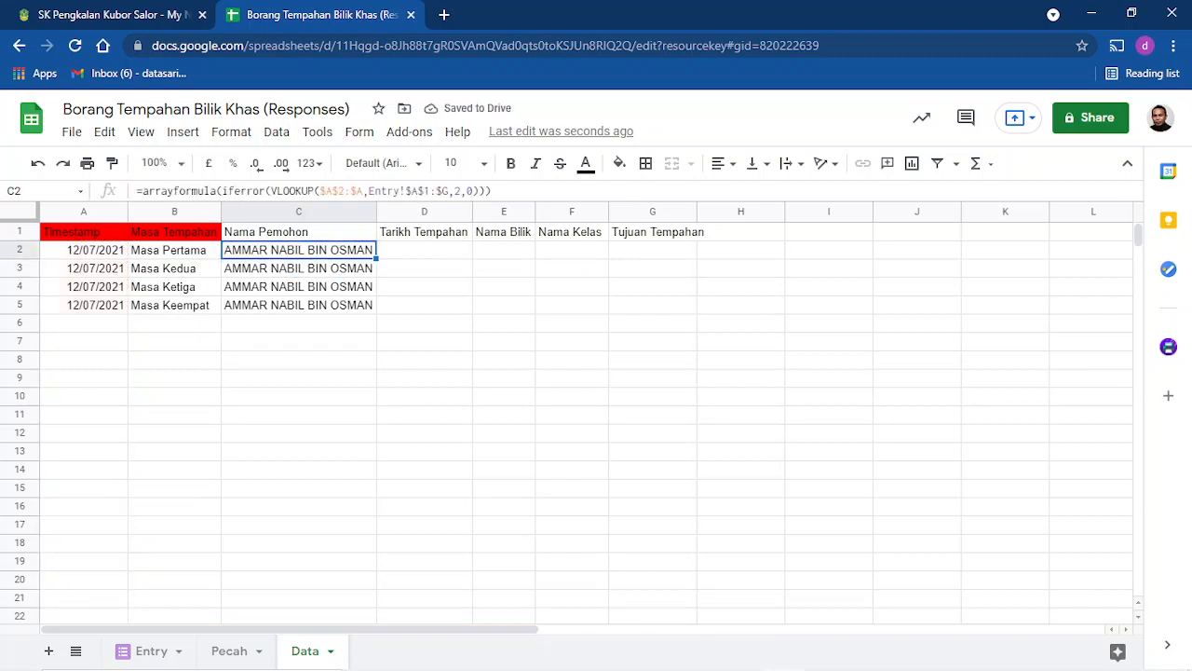
drag(376, 258, 657, 252)
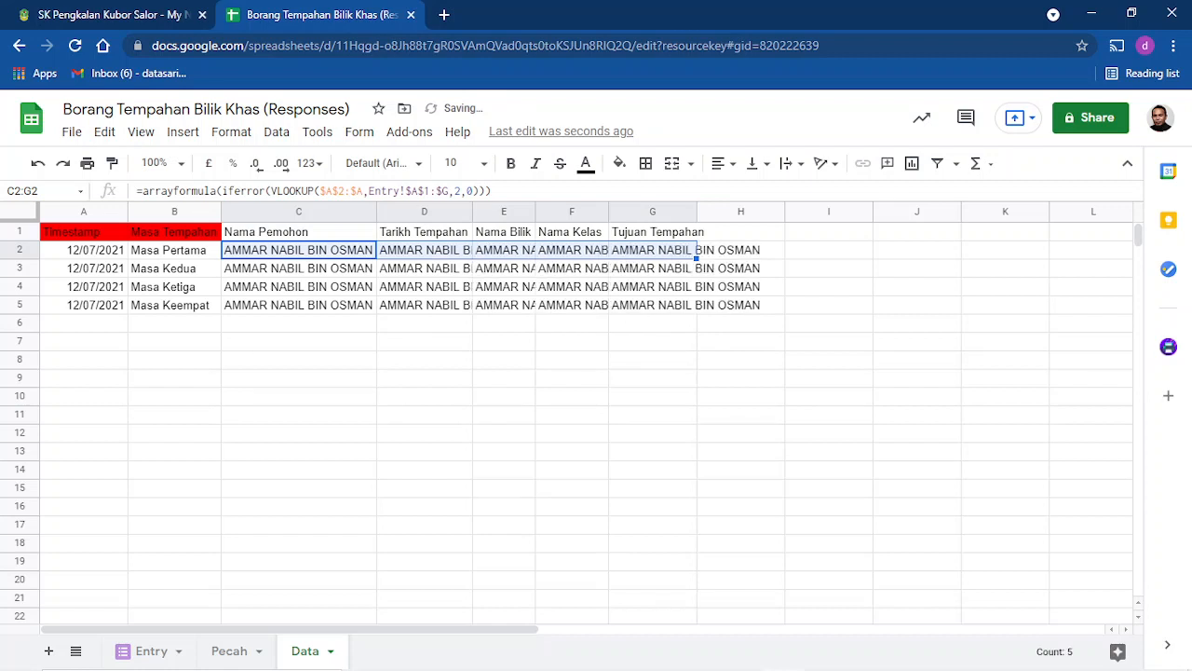
double_click(696, 211)
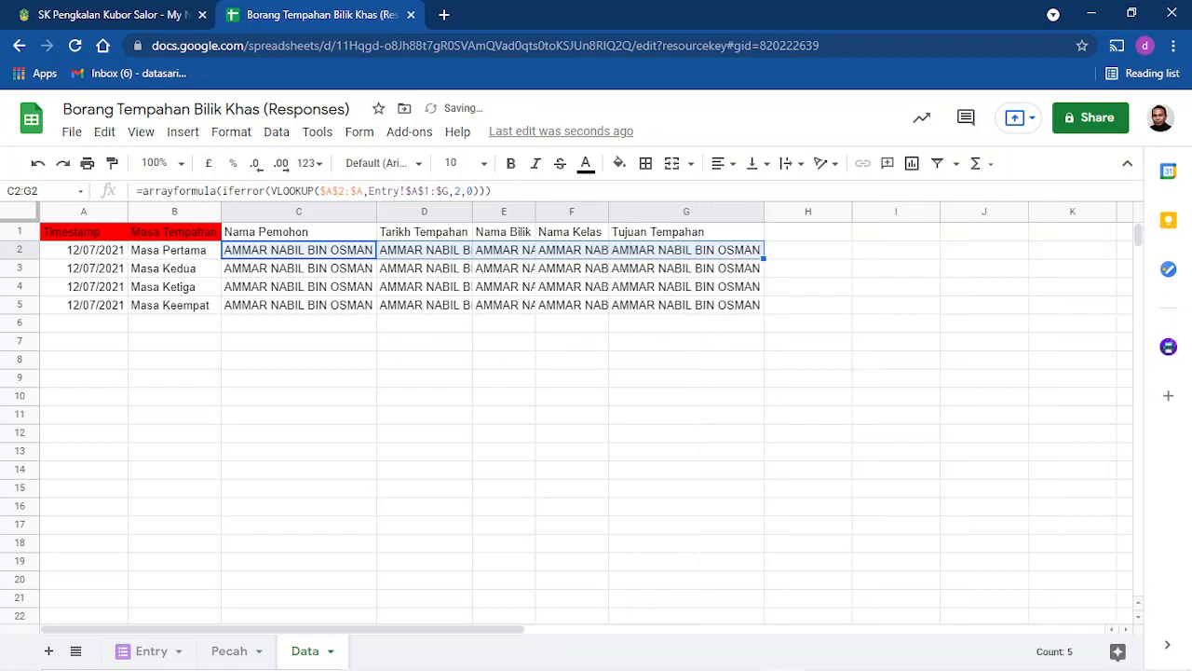
click(572, 360)
drag(424, 212, 757, 212)
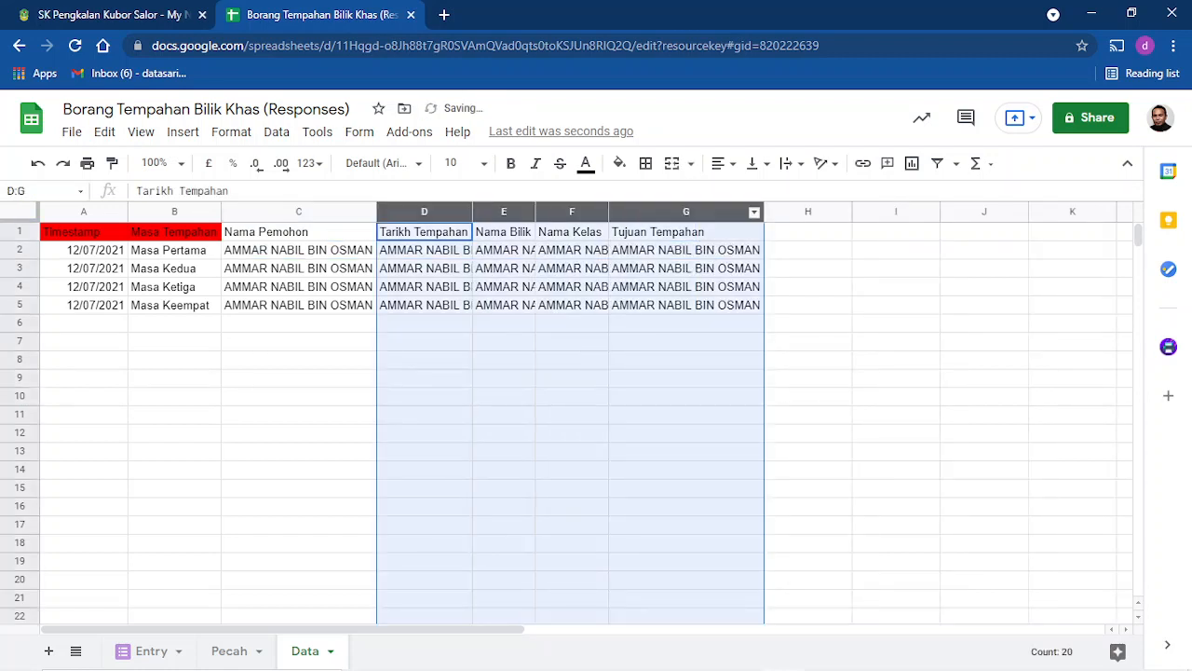
double_click(763, 211)
click(463, 323)
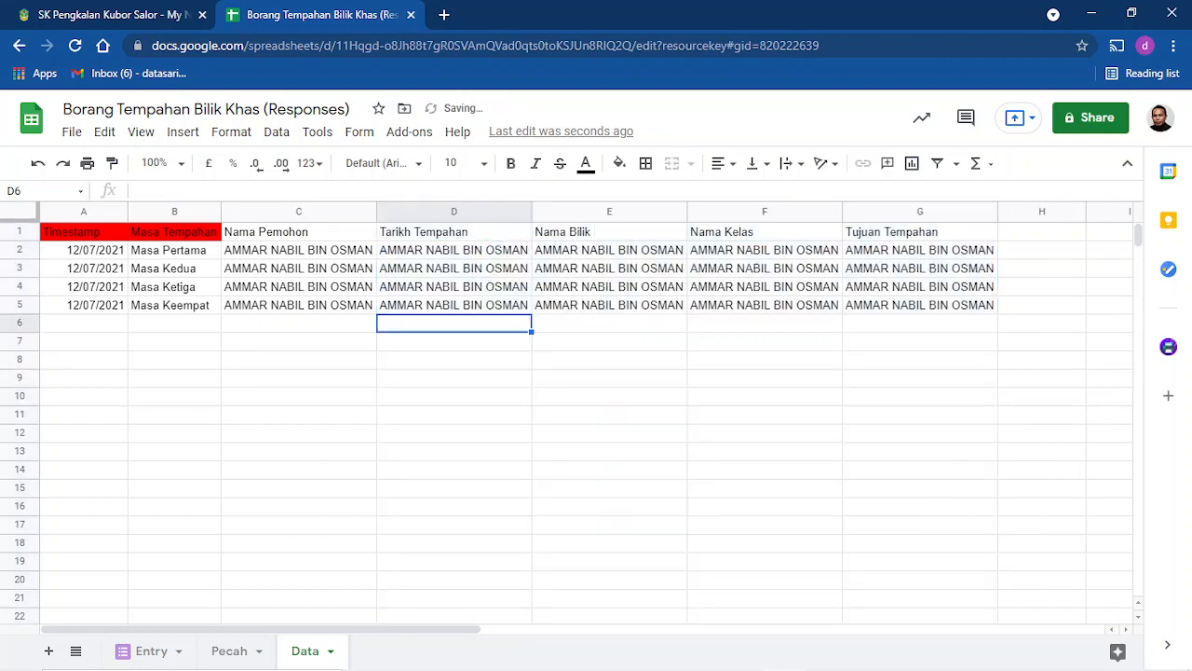
Set the VLOOKUP column index in D2 to 3 for Tarikh Tempahan.
click(454, 251)
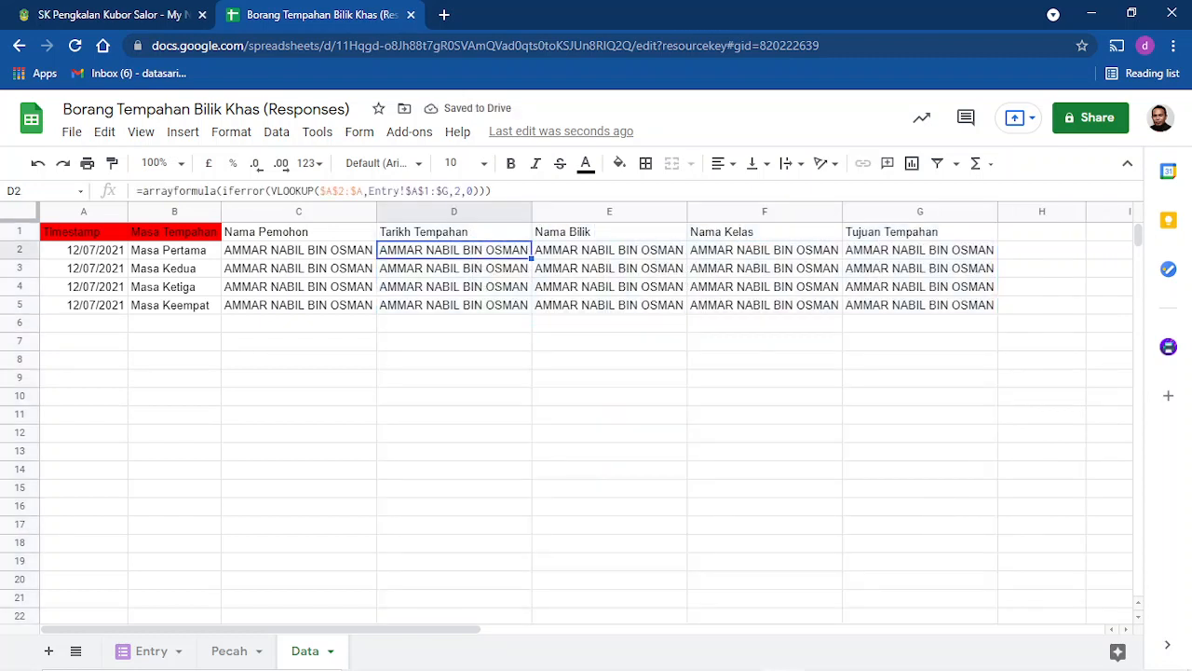
key(BackSpace)
text(3)
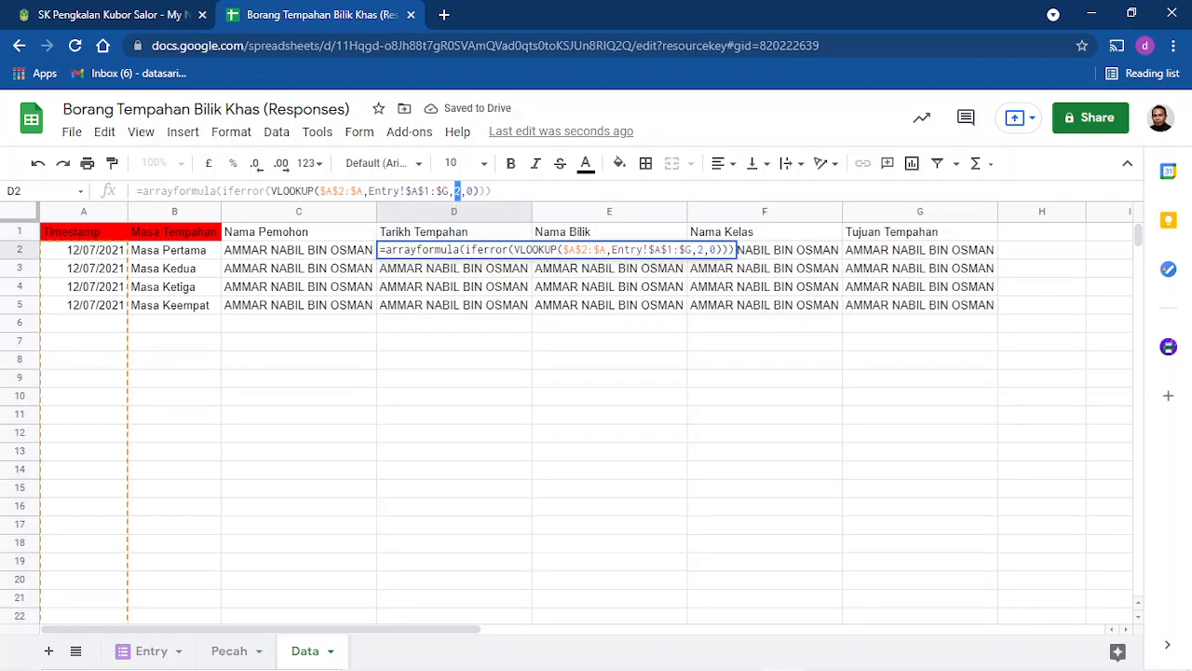
key(Return)
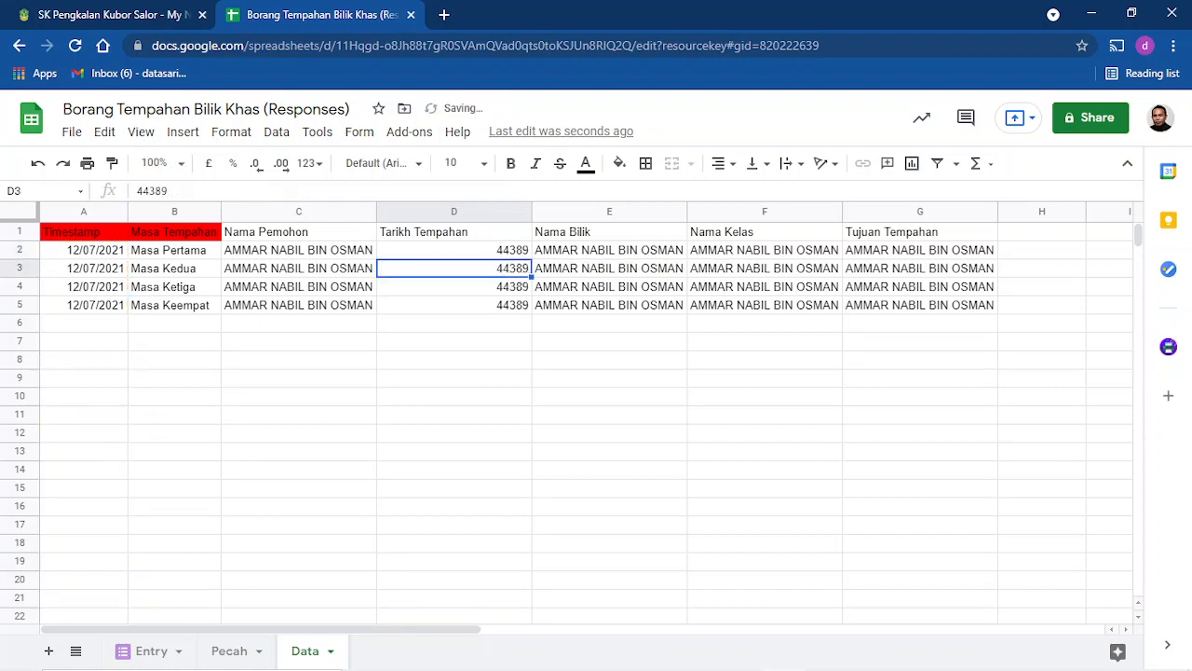
Format the Tarikh Tempahan column as Date and fit its width to the contents.
click(454, 212)
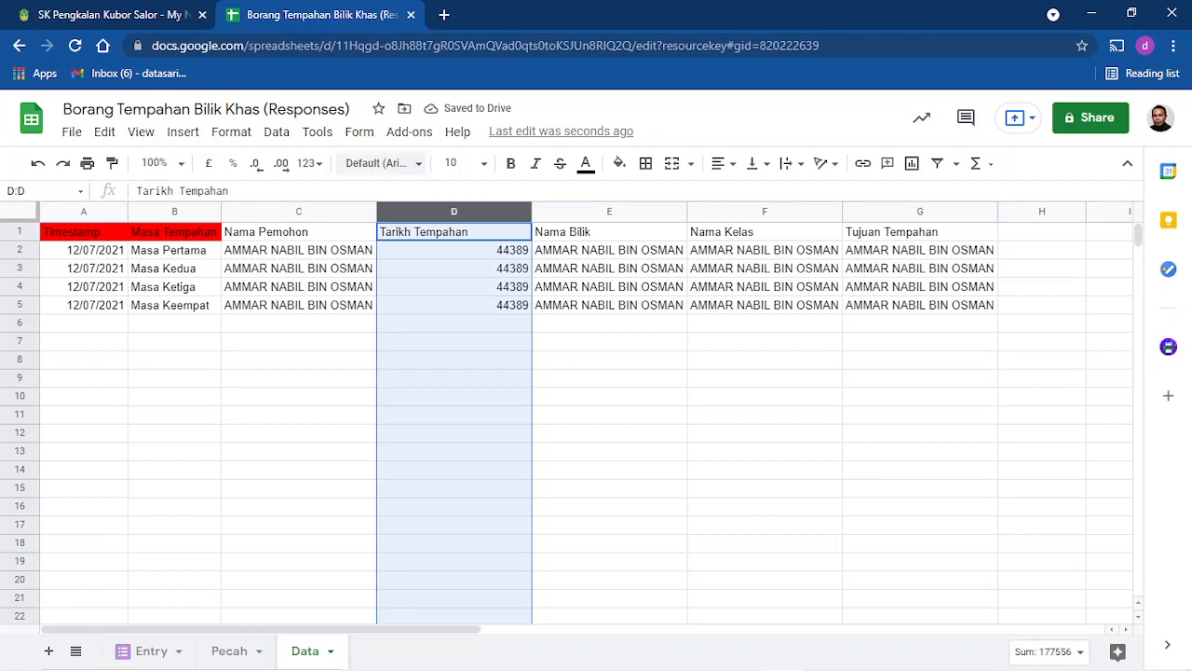
click(231, 131)
mouse_move(261, 206)
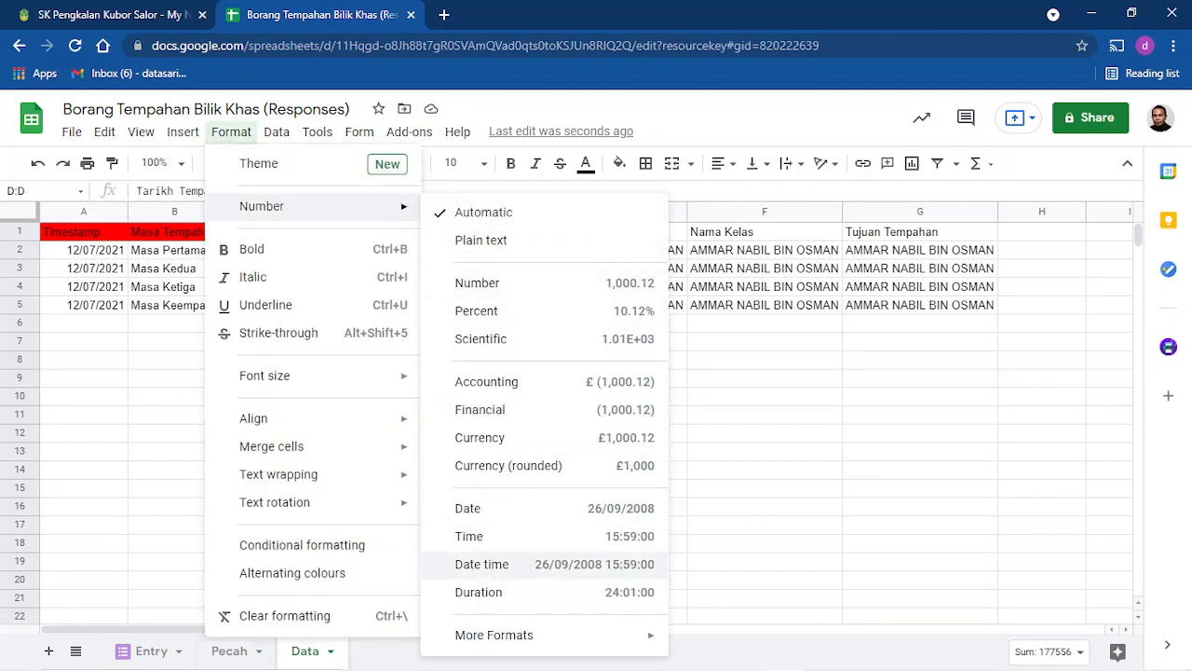
click(503, 509)
click(609, 397)
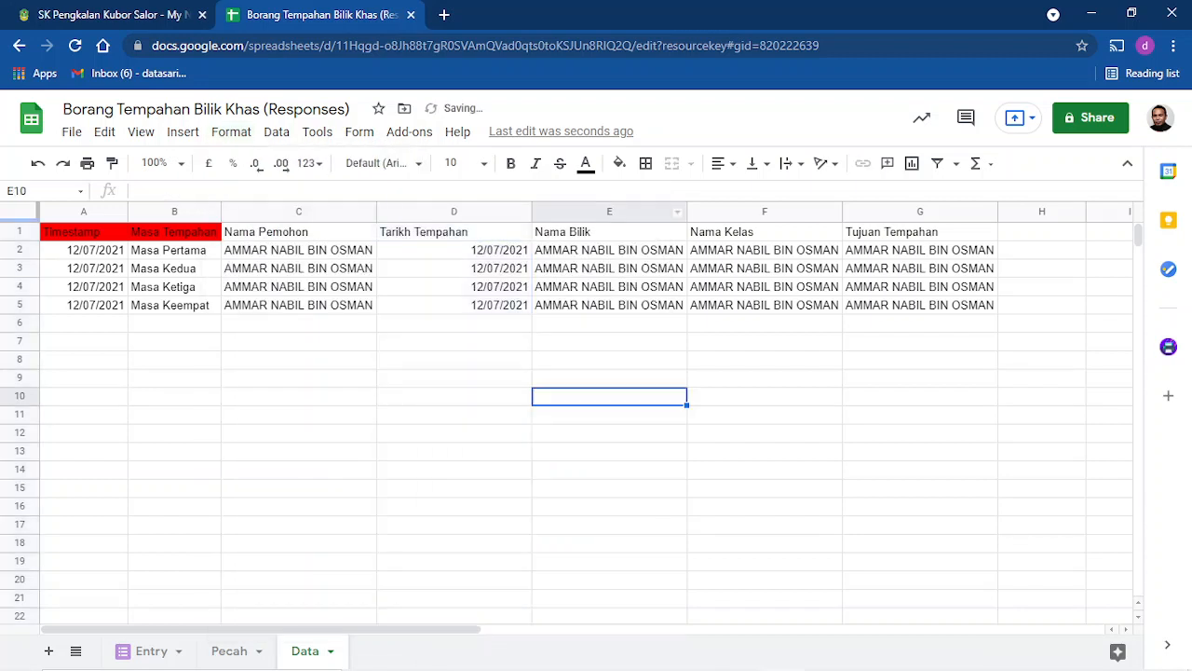
double_click(531, 211)
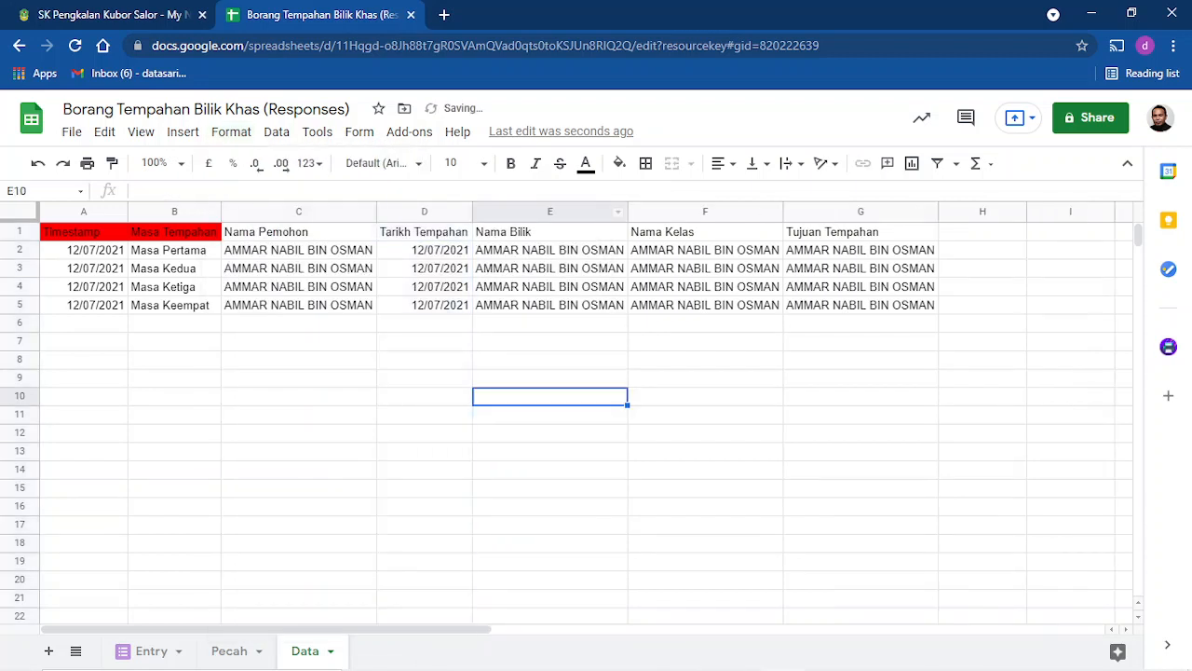
Check the column order on the Entry sheet and set the VLOOKUP column index in E2 of the Data sheet to 4.
click(549, 251)
click(151, 651)
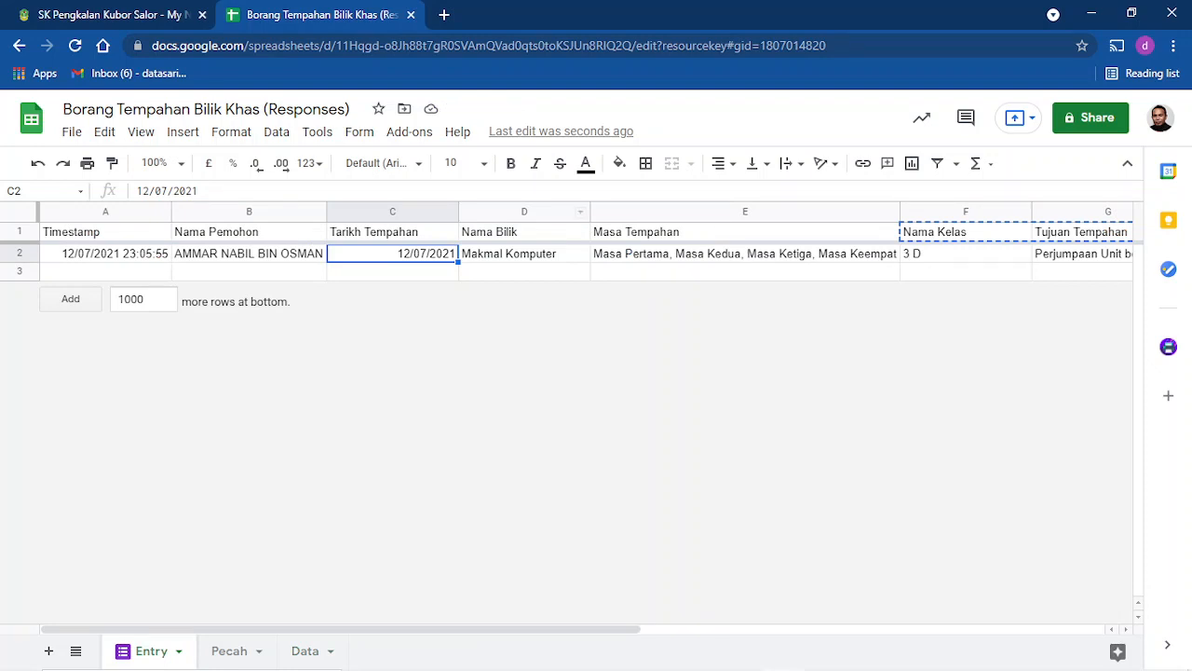
click(305, 651)
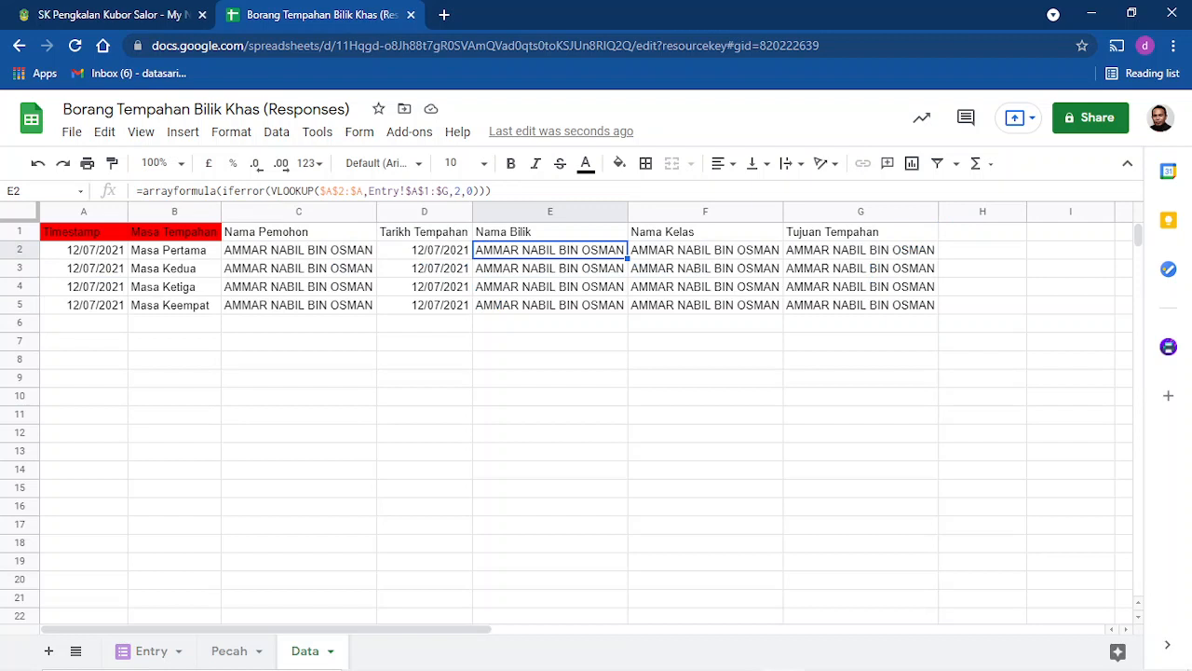
double_click(457, 190)
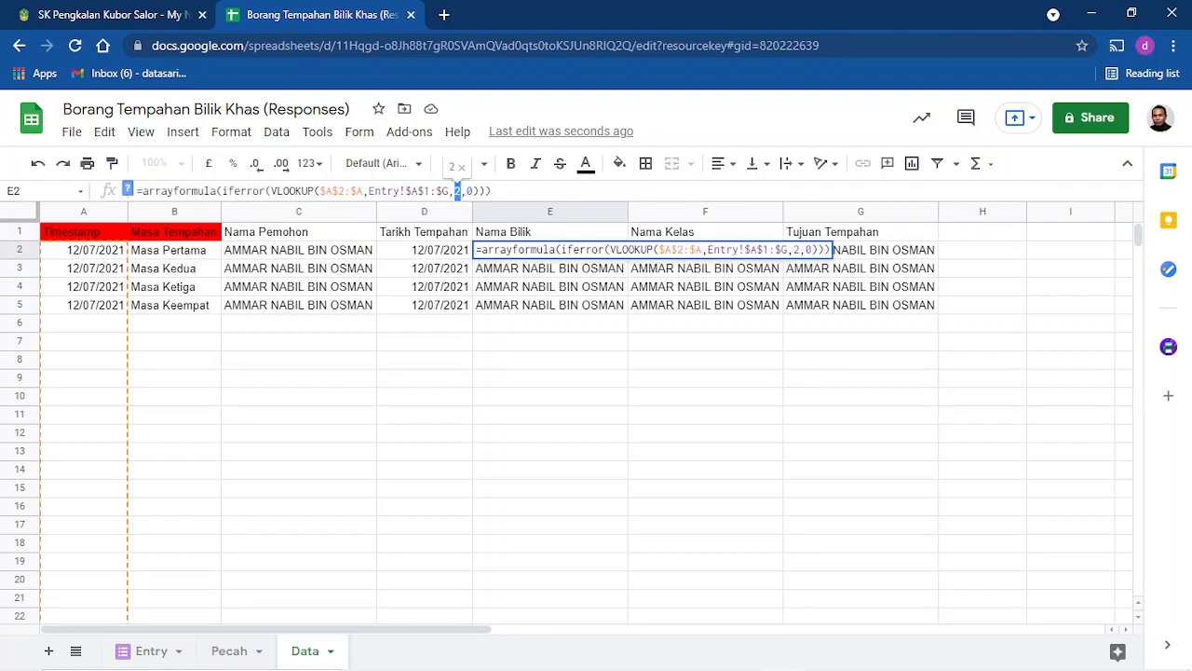
text(4)
key(Return)
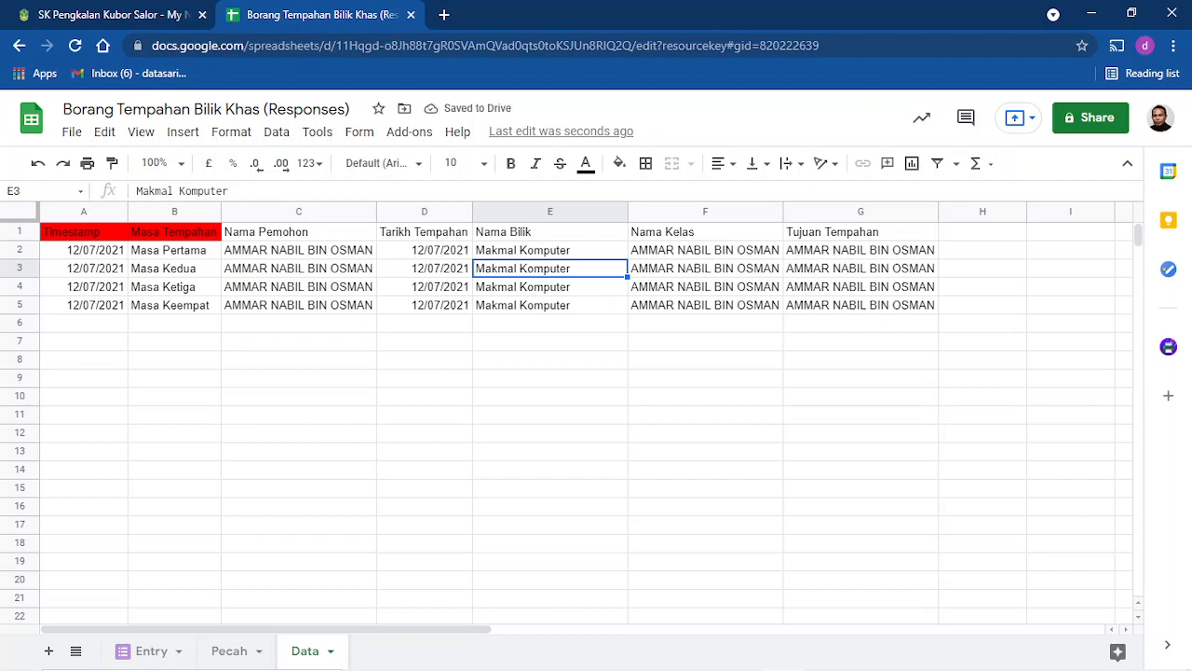
Try column index 5 in the VLOOKUP formula in F2 for Nama Kelas.
click(149, 650)
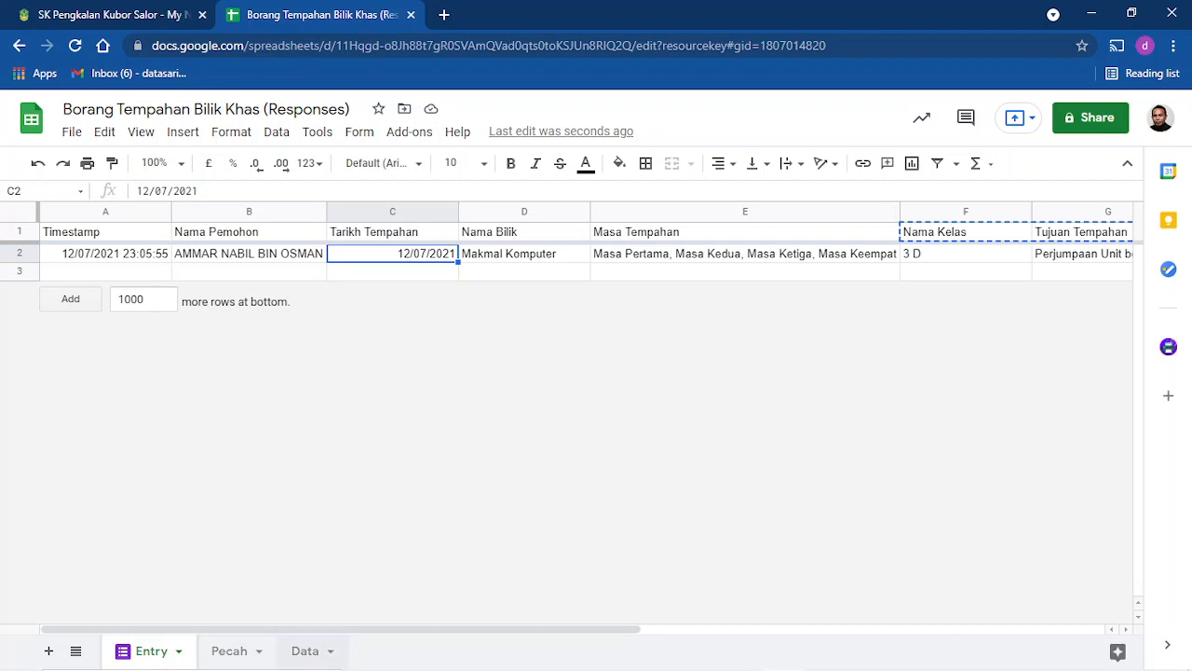
click(305, 650)
click(705, 249)
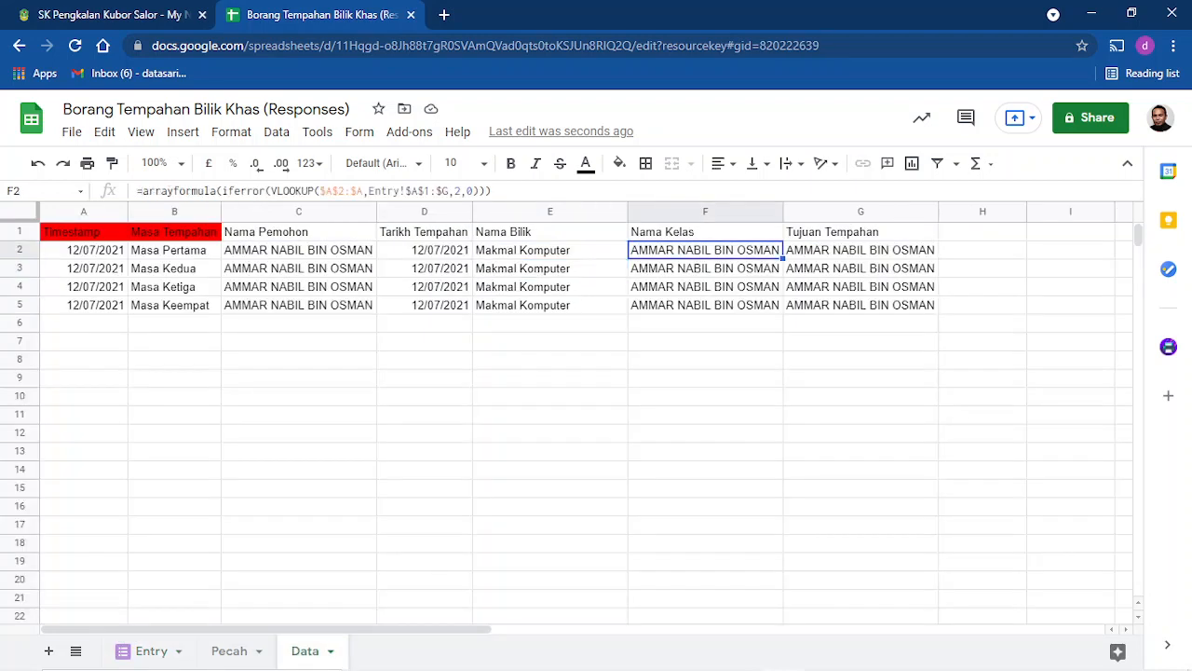
double_click(456, 190)
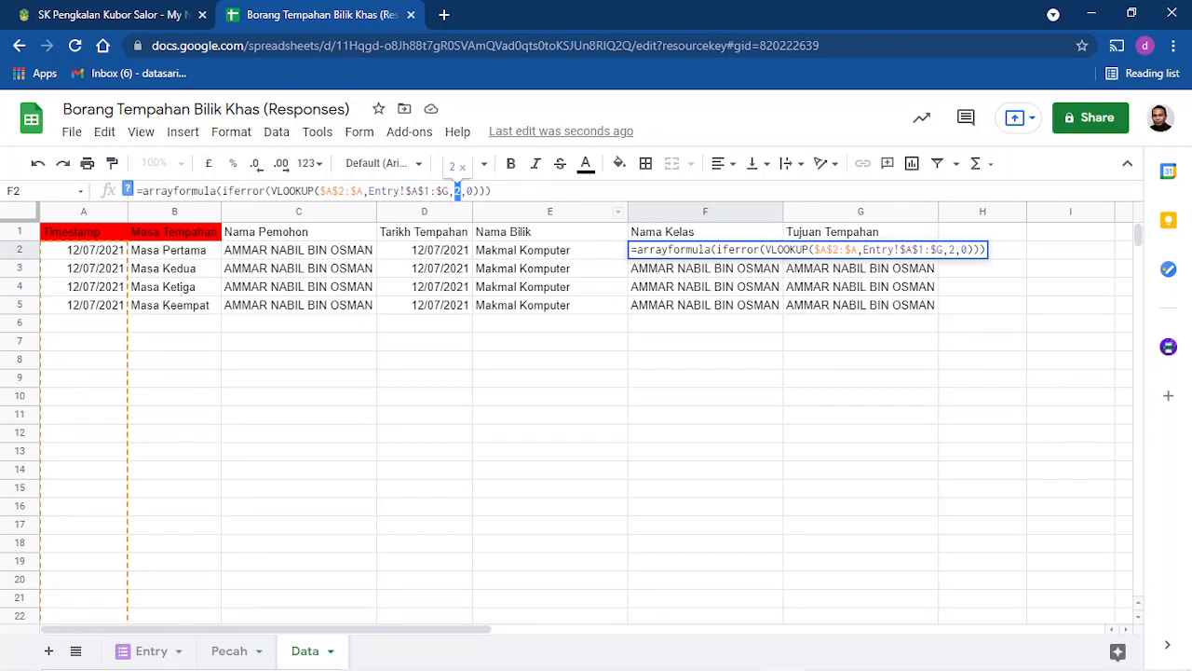
text(5)
key(Return)
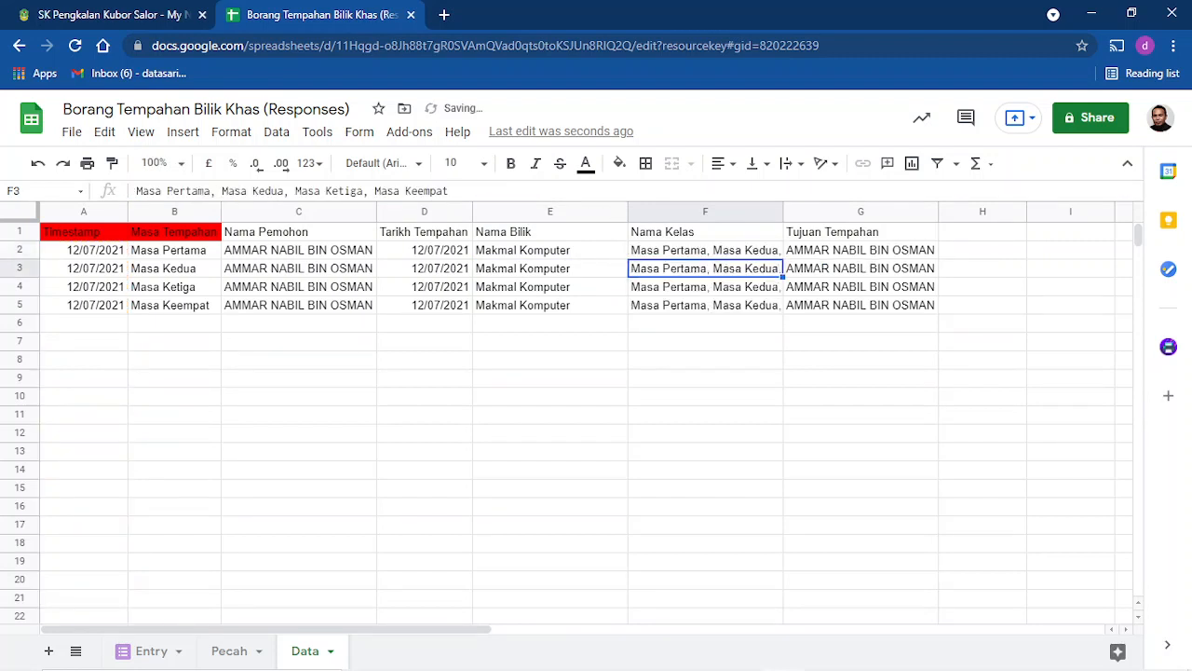
Recheck the Entry sheet's column order and set the VLOOKUP column index in F2 of the Data sheet to 6.
click(150, 651)
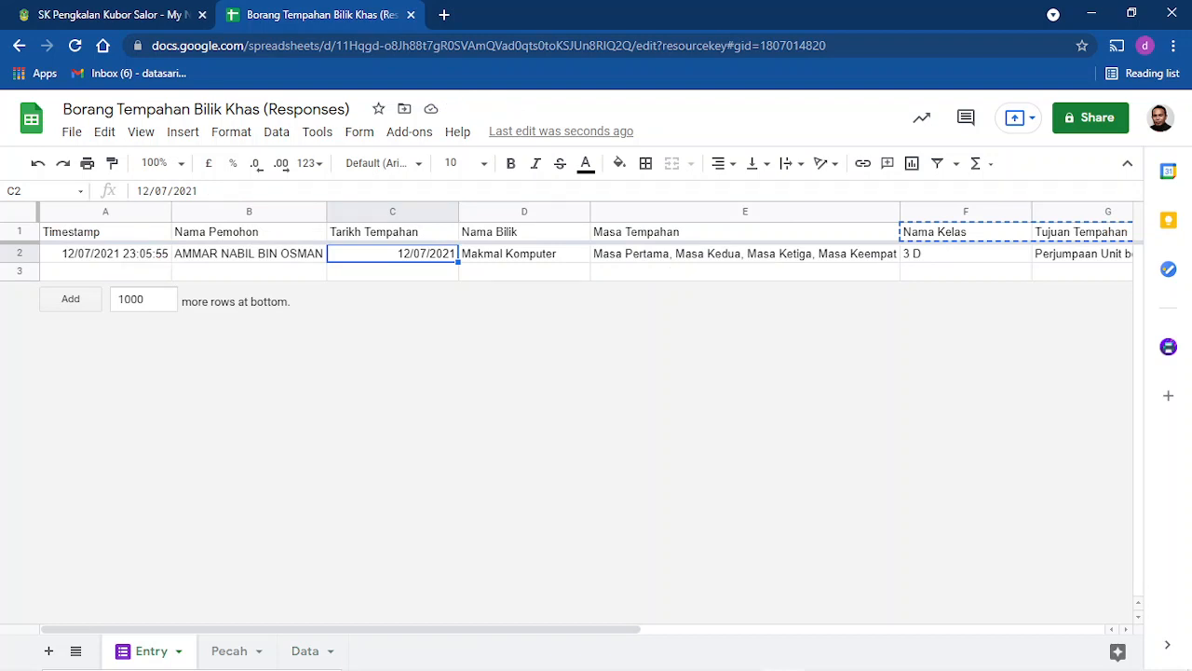
click(305, 651)
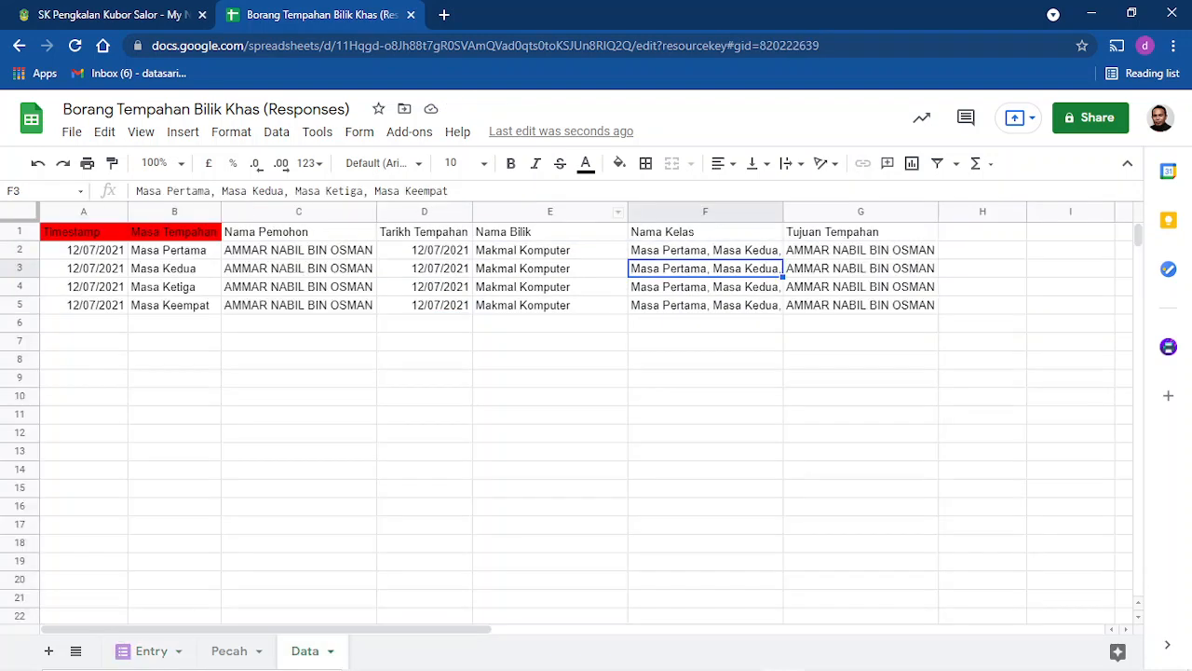
click(694, 250)
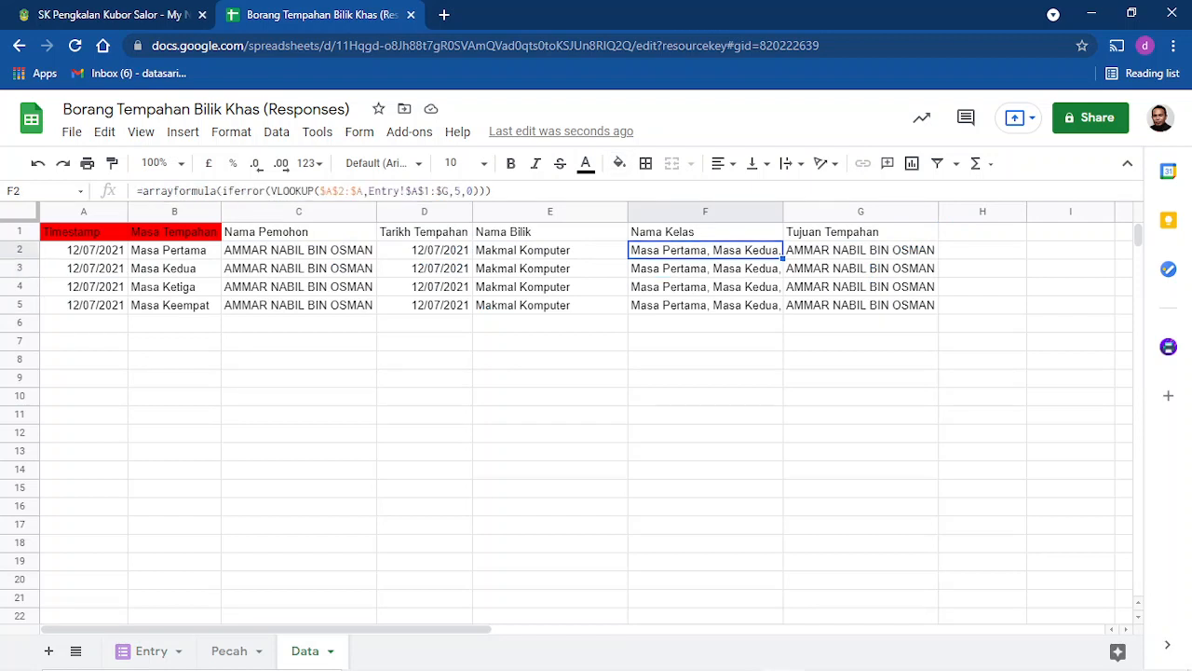
double_click(457, 190)
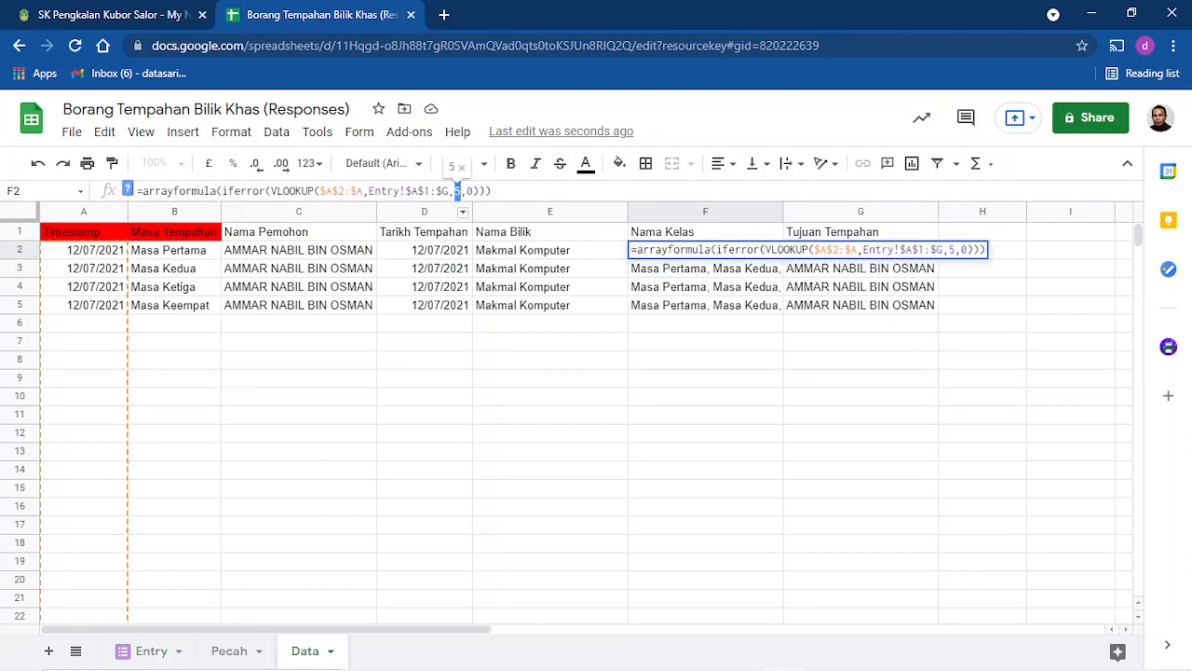
text(6)
key(Return)
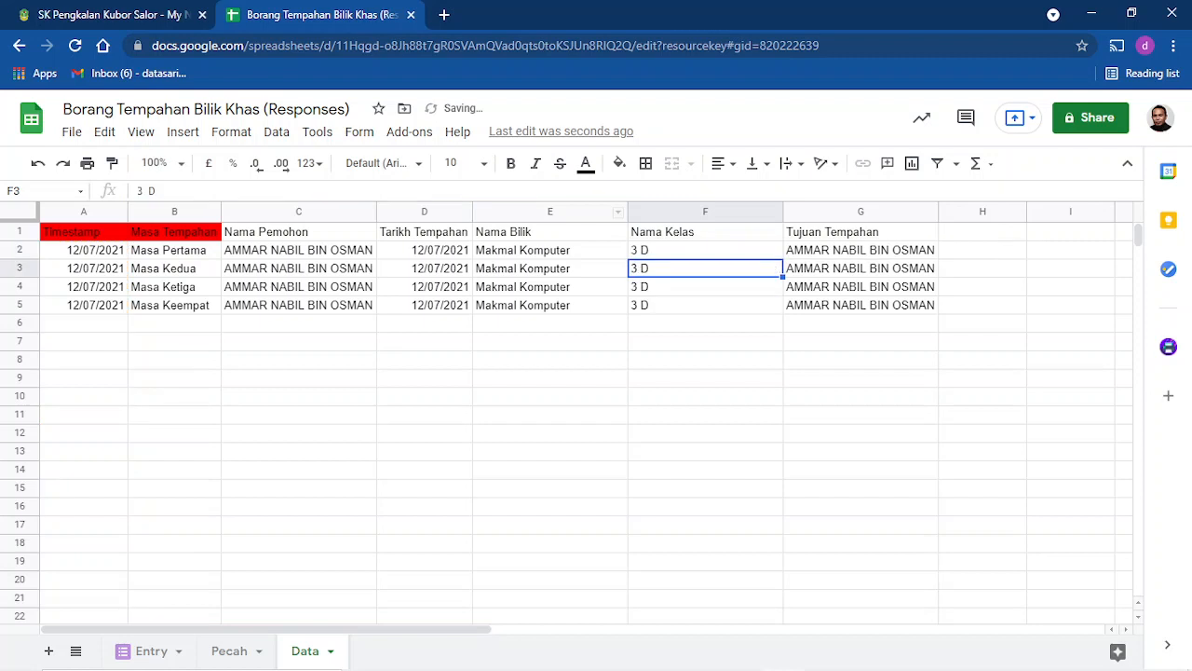
Set the VLOOKUP column index in G2 to 7 for Tujuan Tempahan.
click(849, 250)
double_click(457, 191)
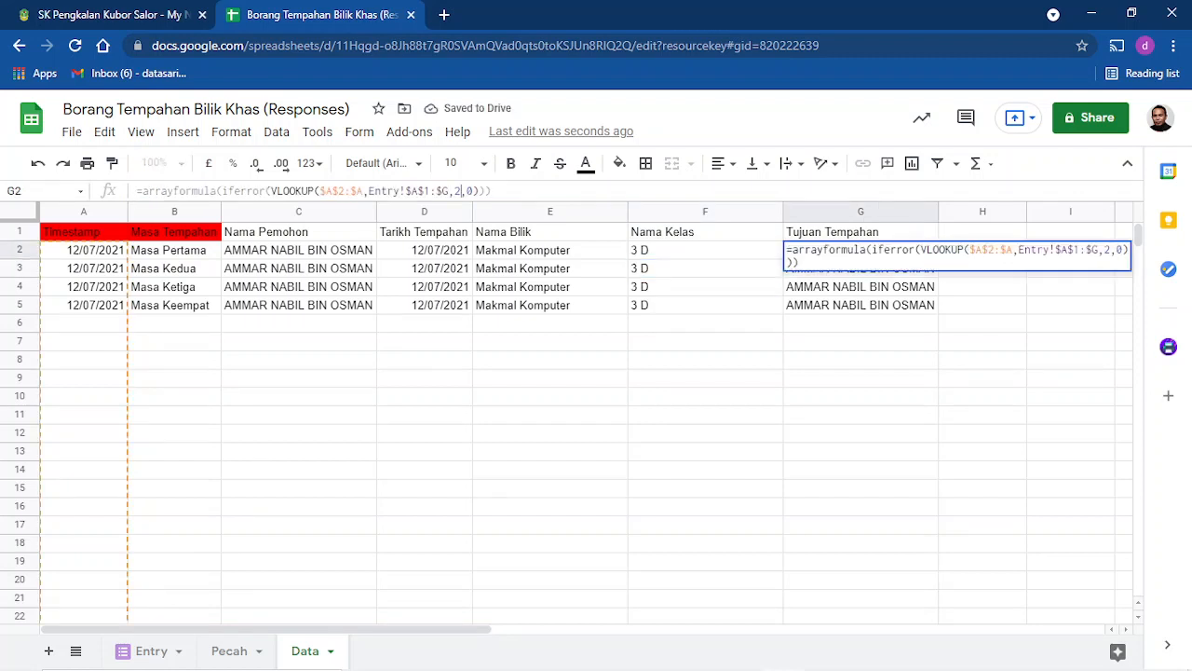
text(7)
key(Return)
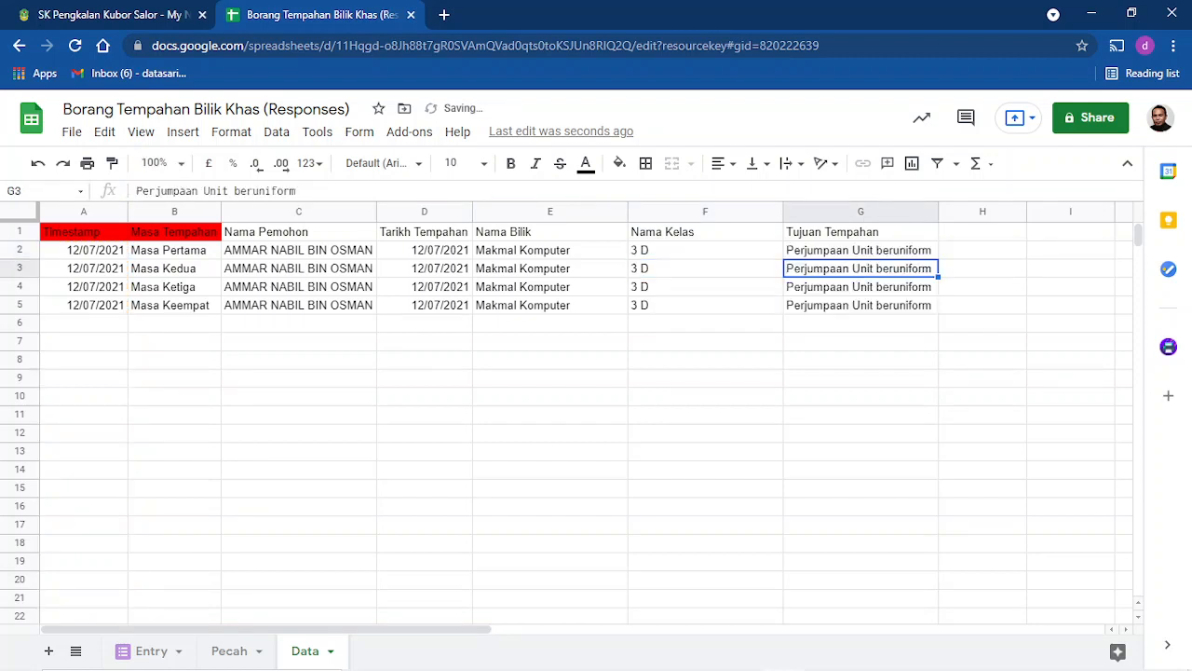
Fit the Nama Kelas column's width to its contents and open the Entry sheet.
click(705, 414)
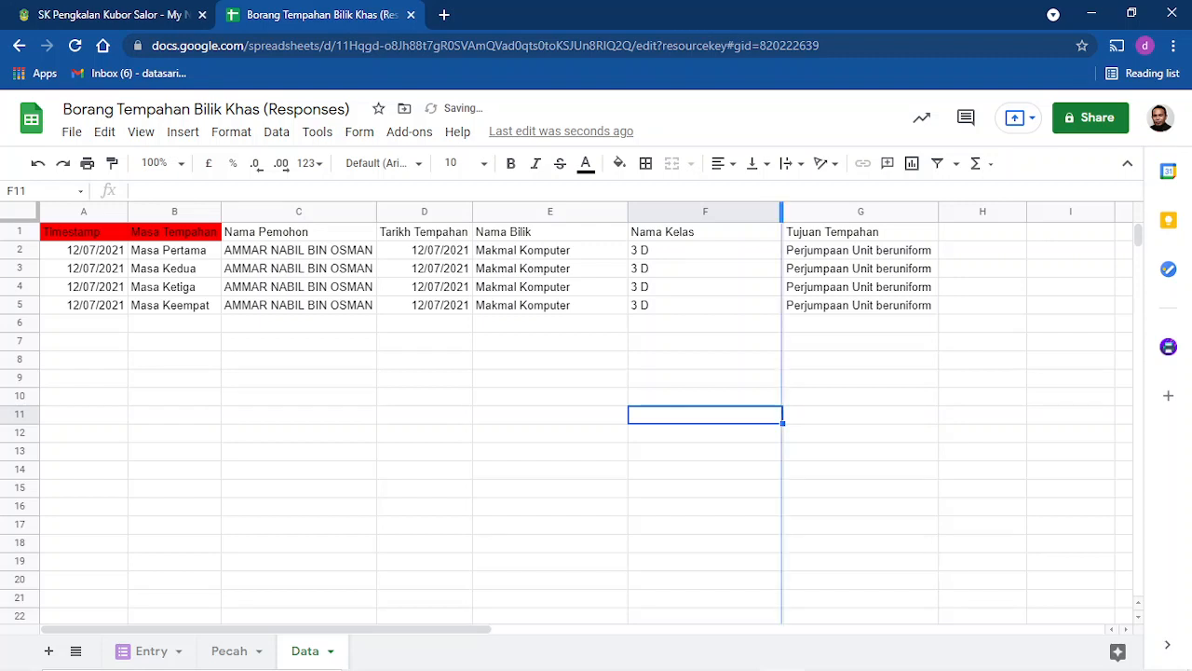
double_click(782, 211)
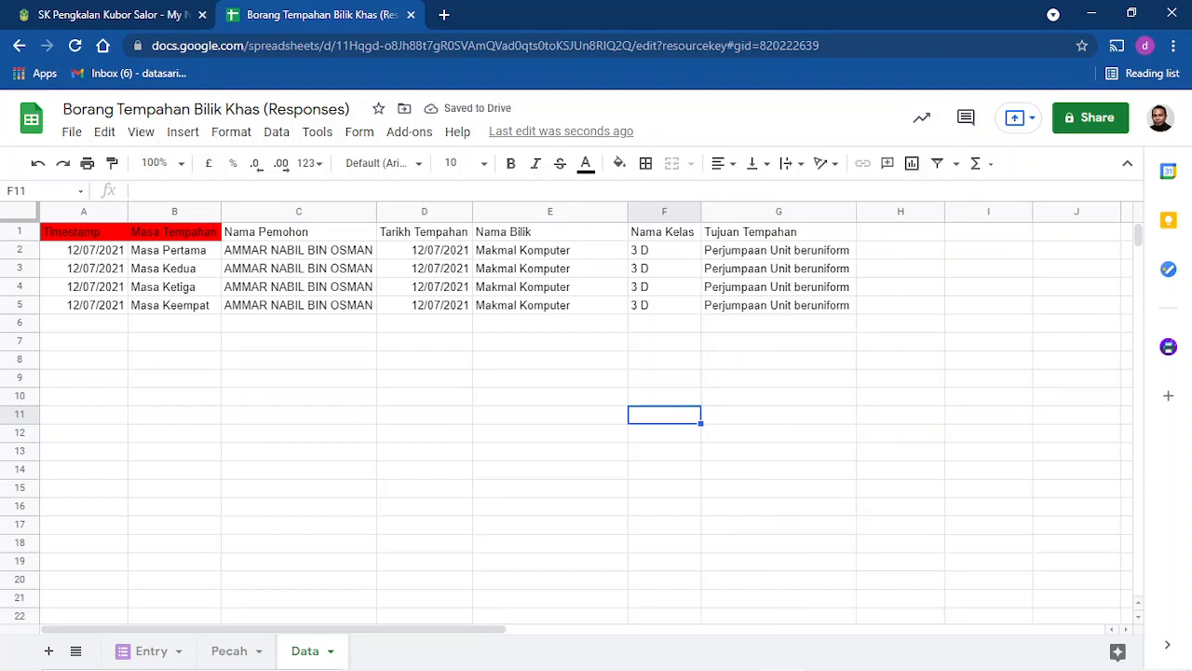
click(150, 651)
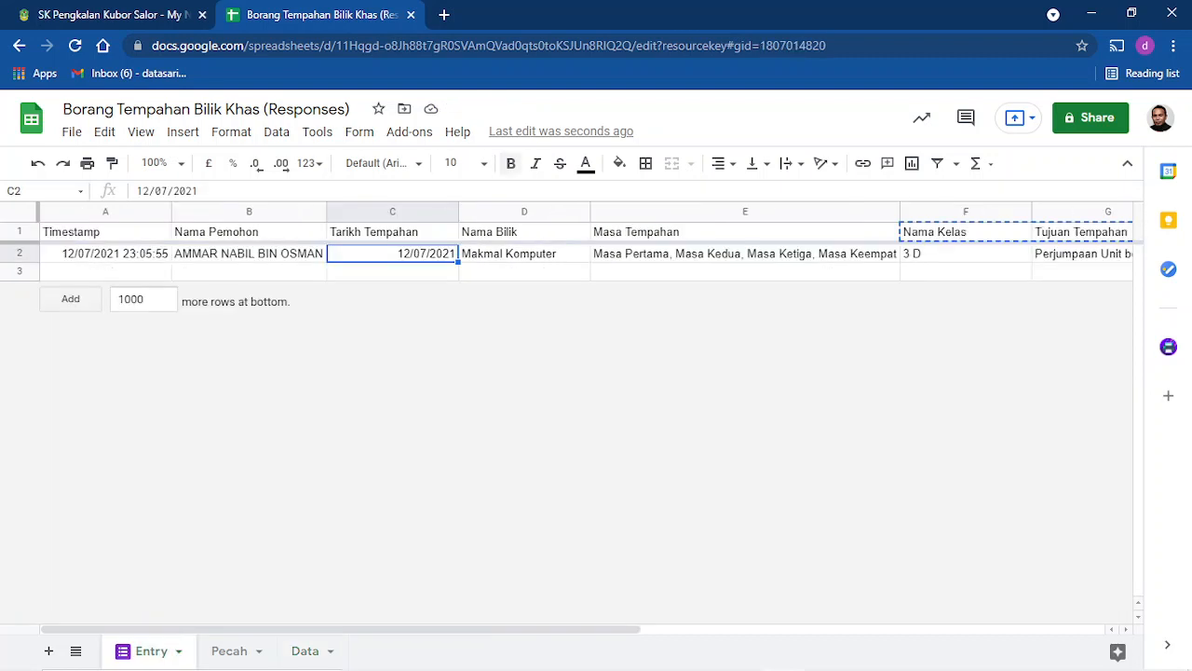
Open the live booking form linked to the spreadsheet and choose the second listed applicant for Nama Pemohon.
click(360, 131)
click(360, 131)
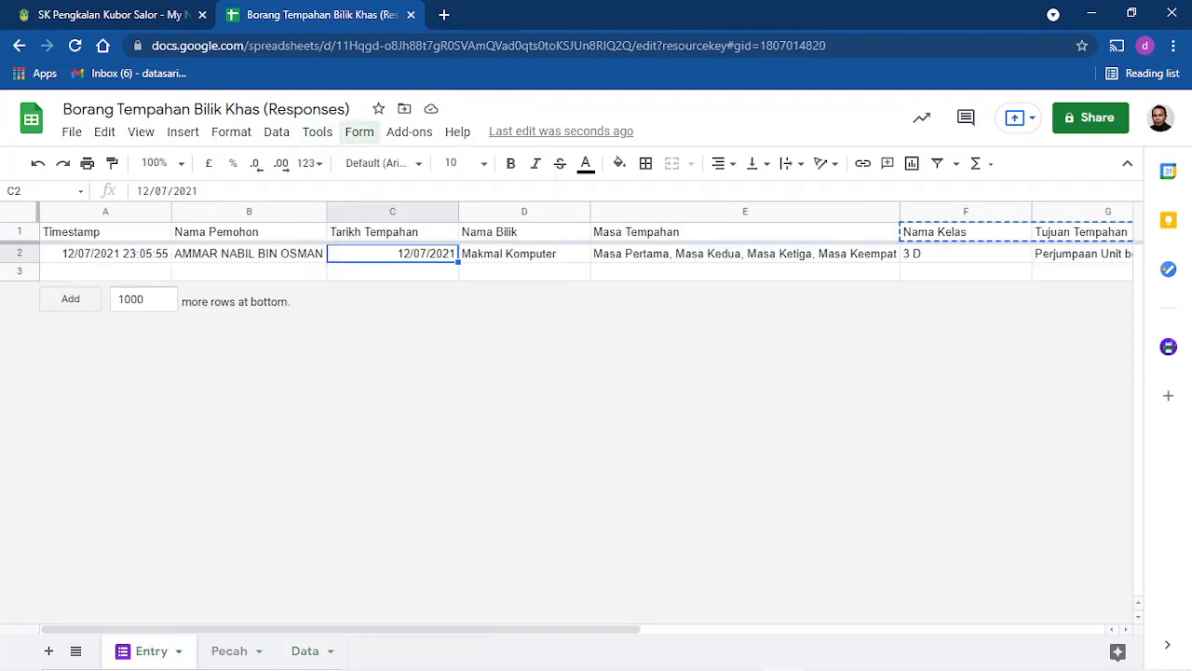
click(359, 131)
click(410, 235)
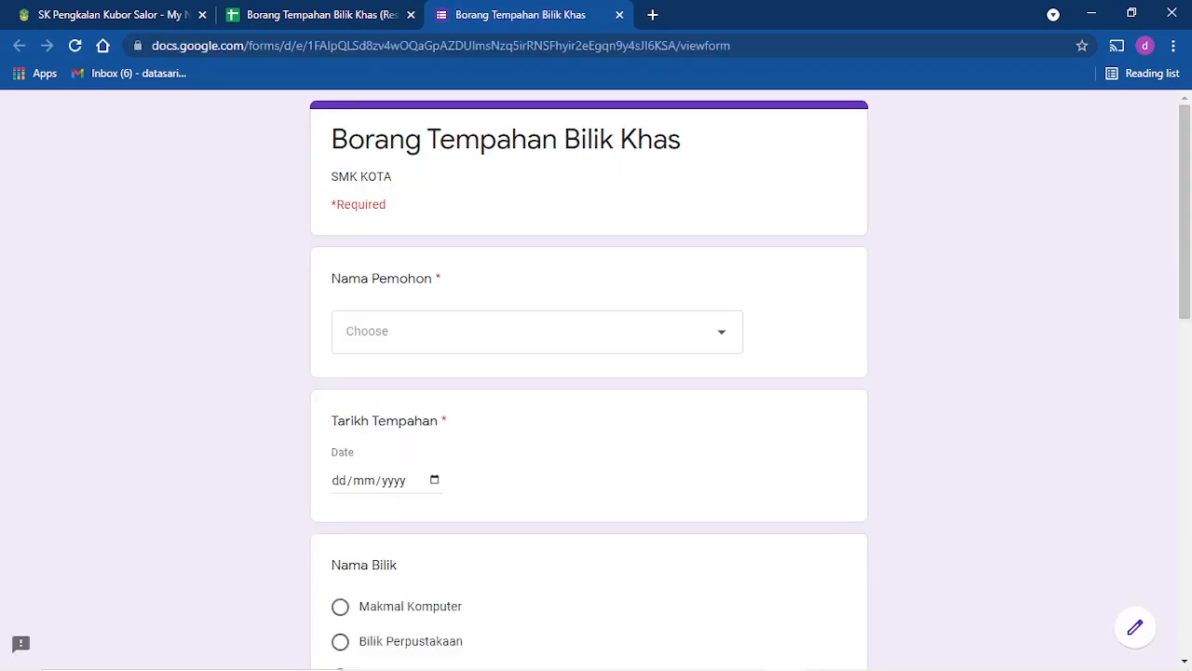
click(537, 331)
click(531, 237)
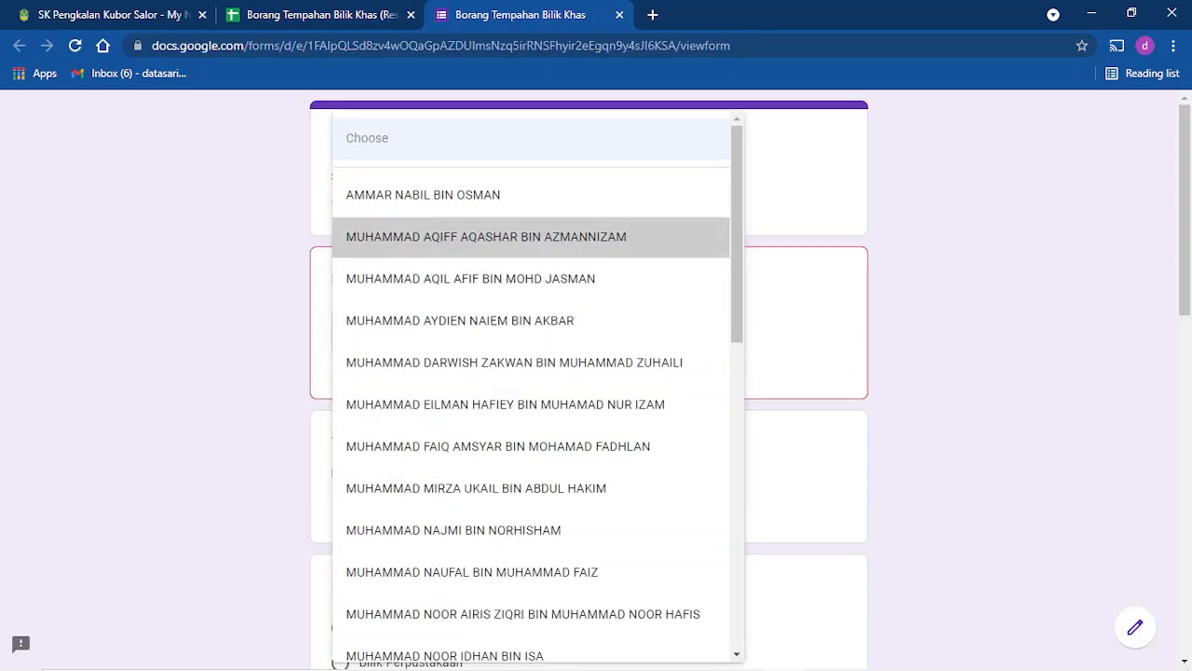
Set Tarikh Tempahan to 12/07/2021 and choose Makmal Komputer for Nama Bilik.
scroll(521, 373, down, 1)
click(434, 392)
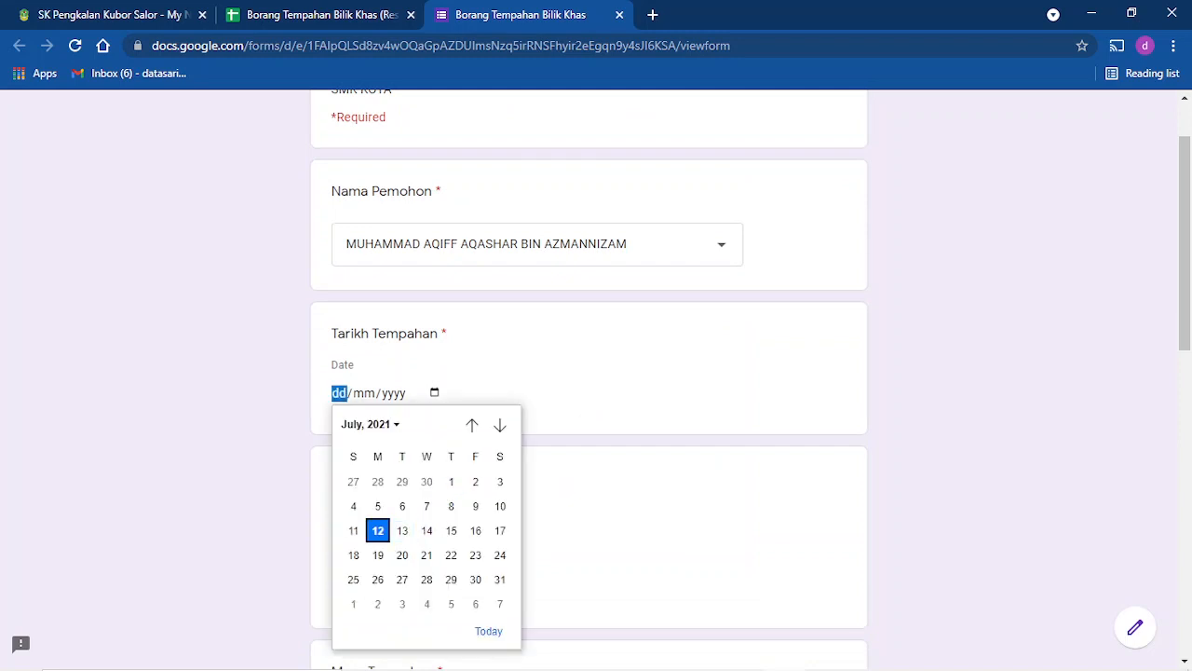
click(378, 531)
scroll(378, 531, down, 2)
click(340, 345)
Tick Masa Ketiga, Masa Keempat, Masa Kelima and Masa Keenam under Masa Tempahan.
scroll(340, 344, down, 1)
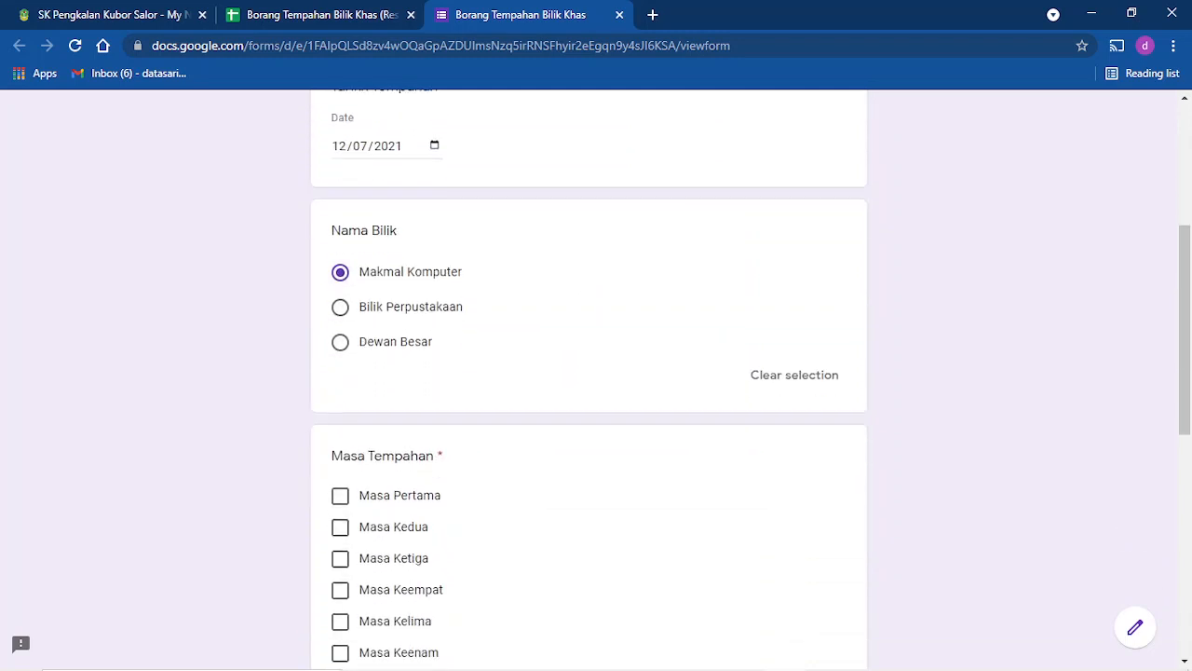
scroll(420, 135, down, 1)
click(340, 424)
click(340, 424)
click(340, 487)
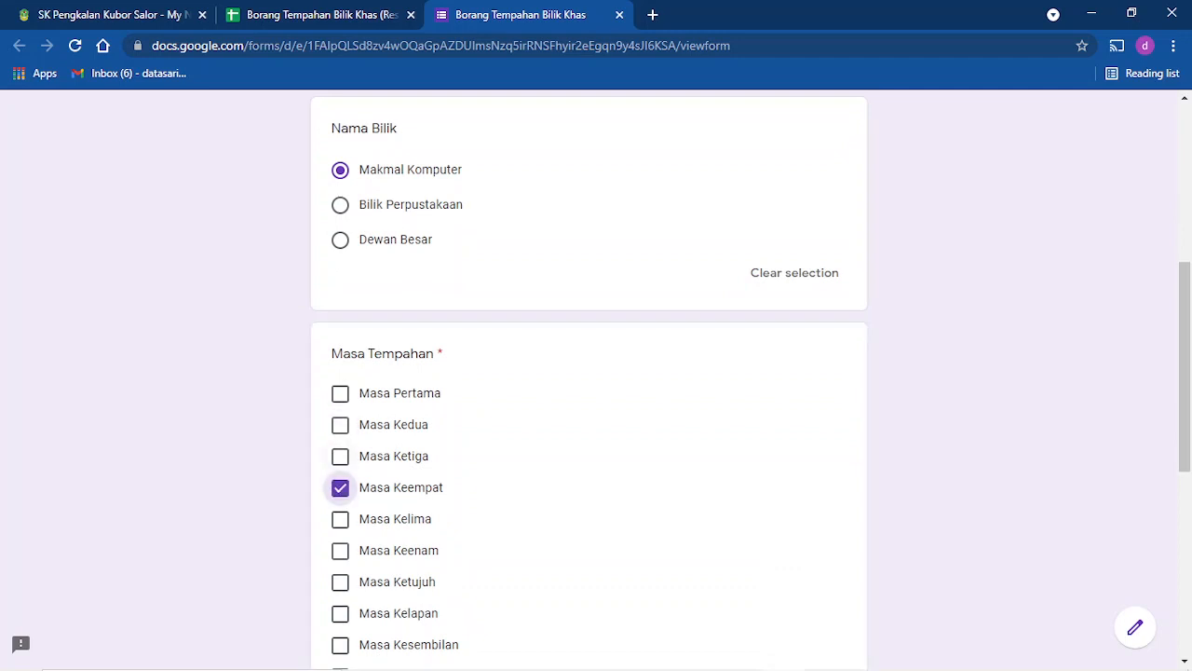
click(340, 455)
click(340, 518)
scroll(340, 519, down, 1)
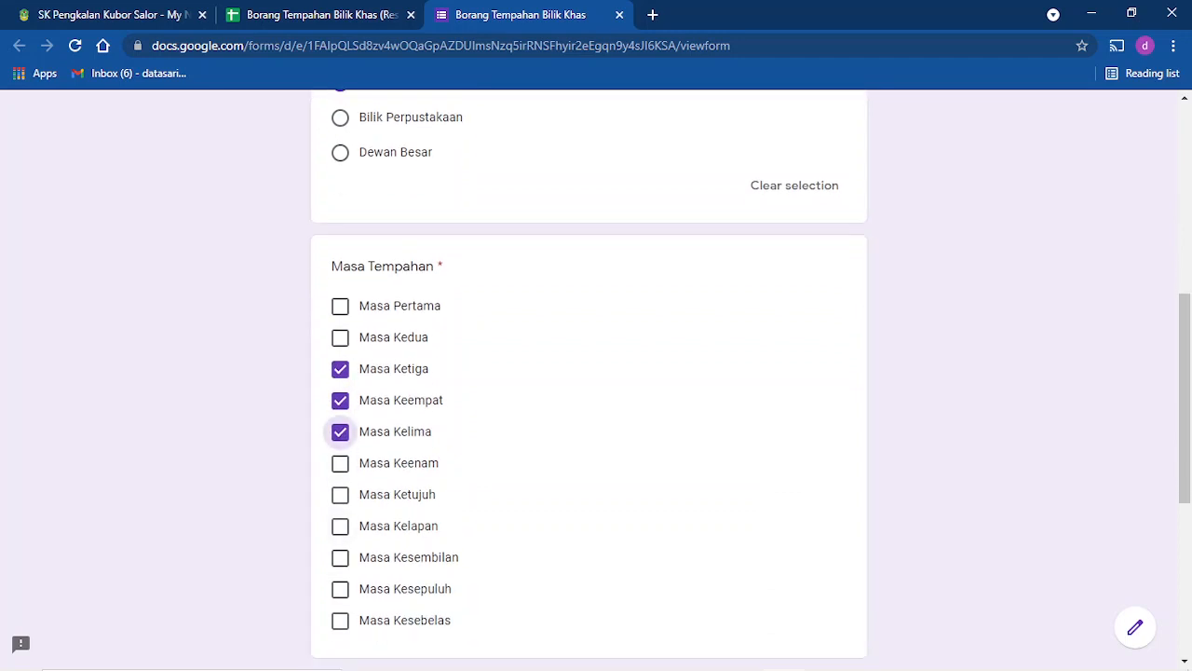
click(340, 463)
Enter 4 T for Nama Kelas and Perjumpaan PBSM for Tujuan Tempahan, and submit the form.
scroll(340, 463, down, 3)
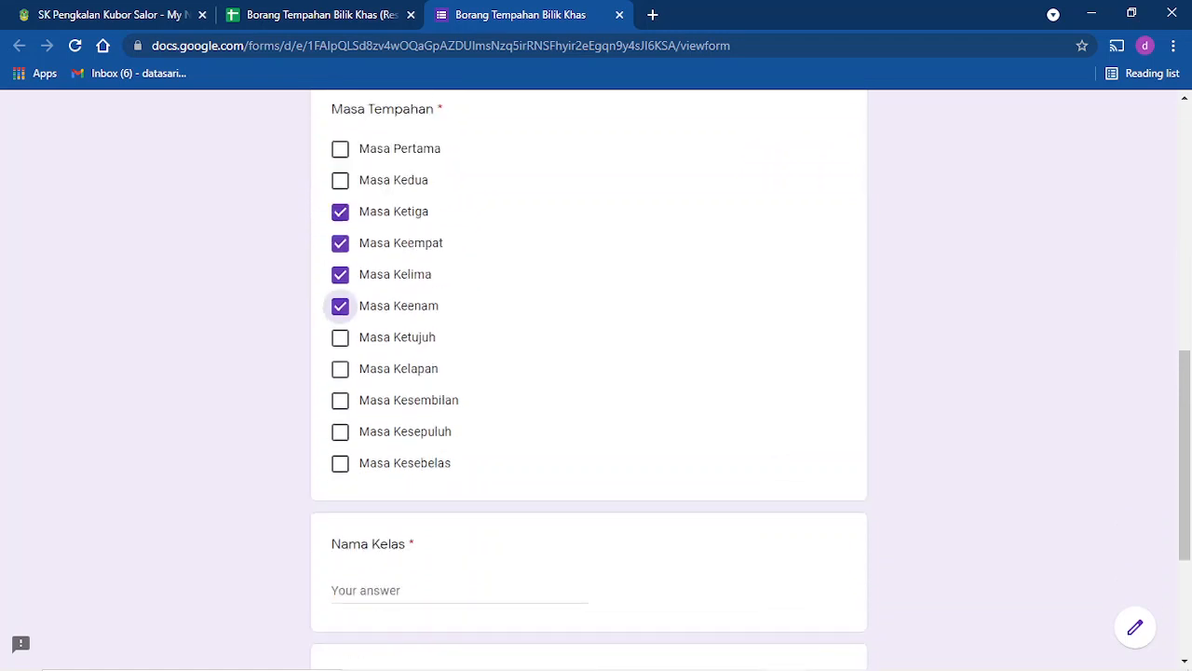
click(409, 485)
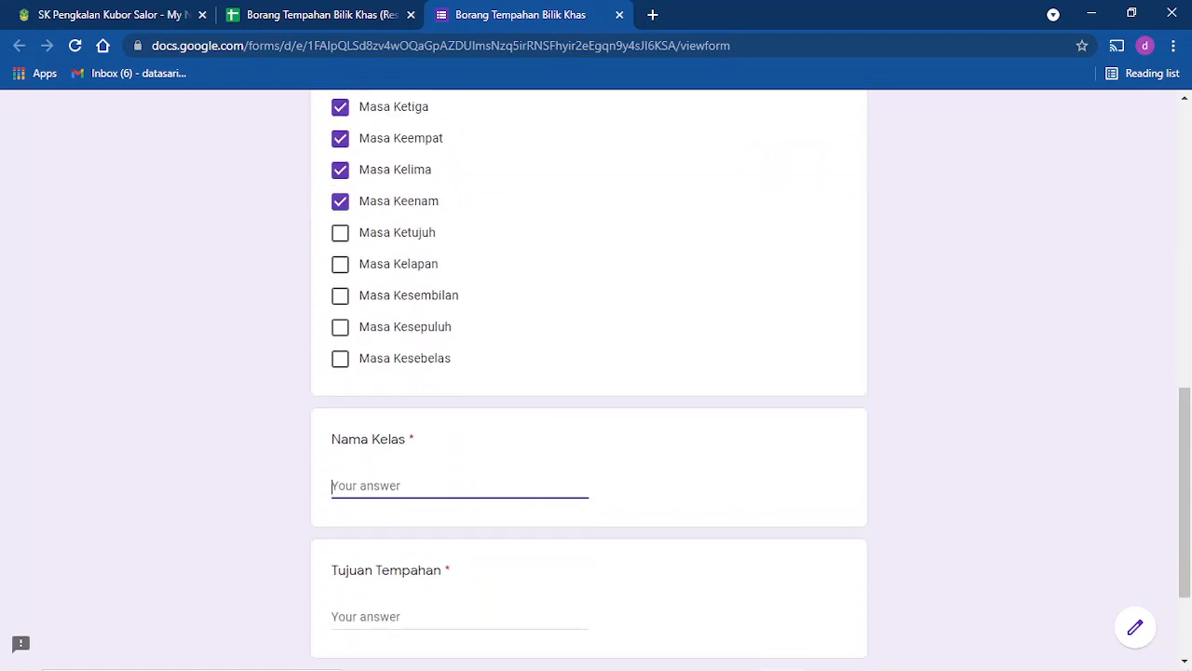
text(4 T)
scroll(749, 378, down, 1)
click(417, 529)
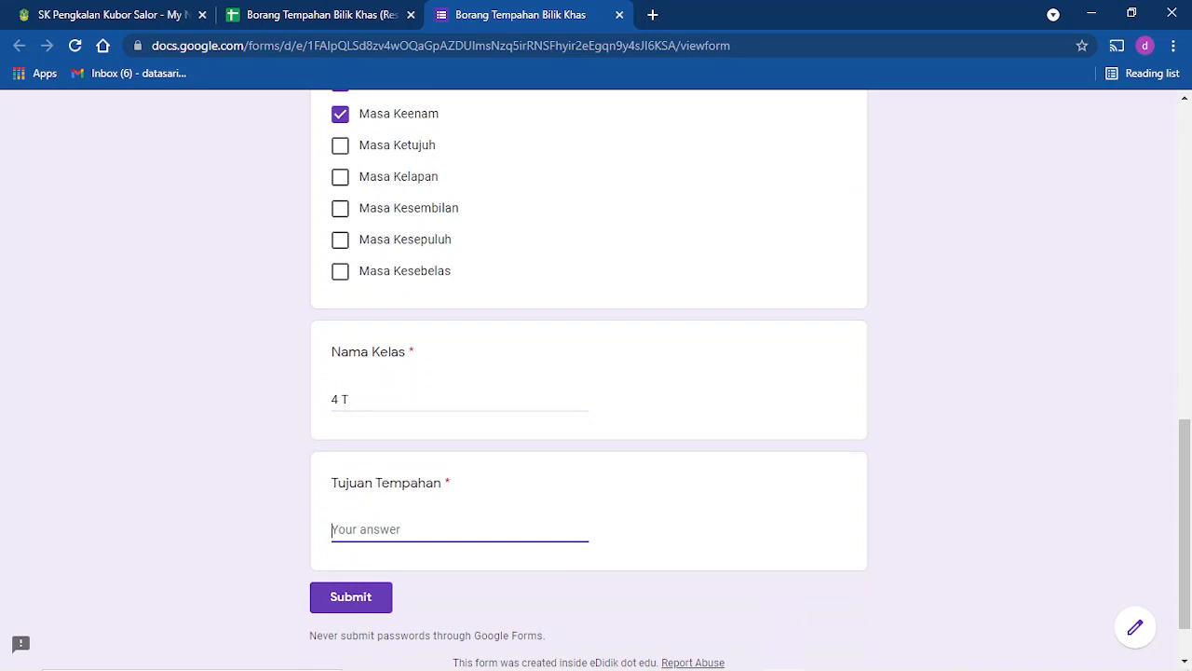
text(Perjumpaan PBSM)
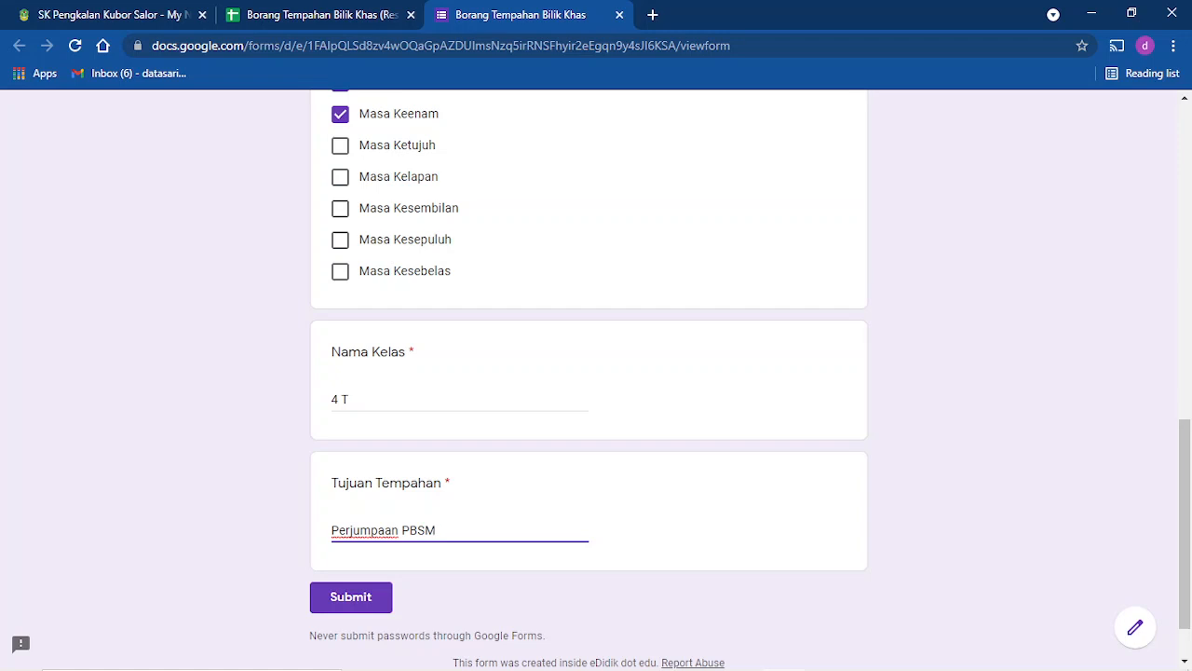
key(Tab)
key(Return)
Return to the spreadsheet and check the newly submitted booking on the Entry, Pecah and Data sheets.
key(ctrl+shift+Tab)
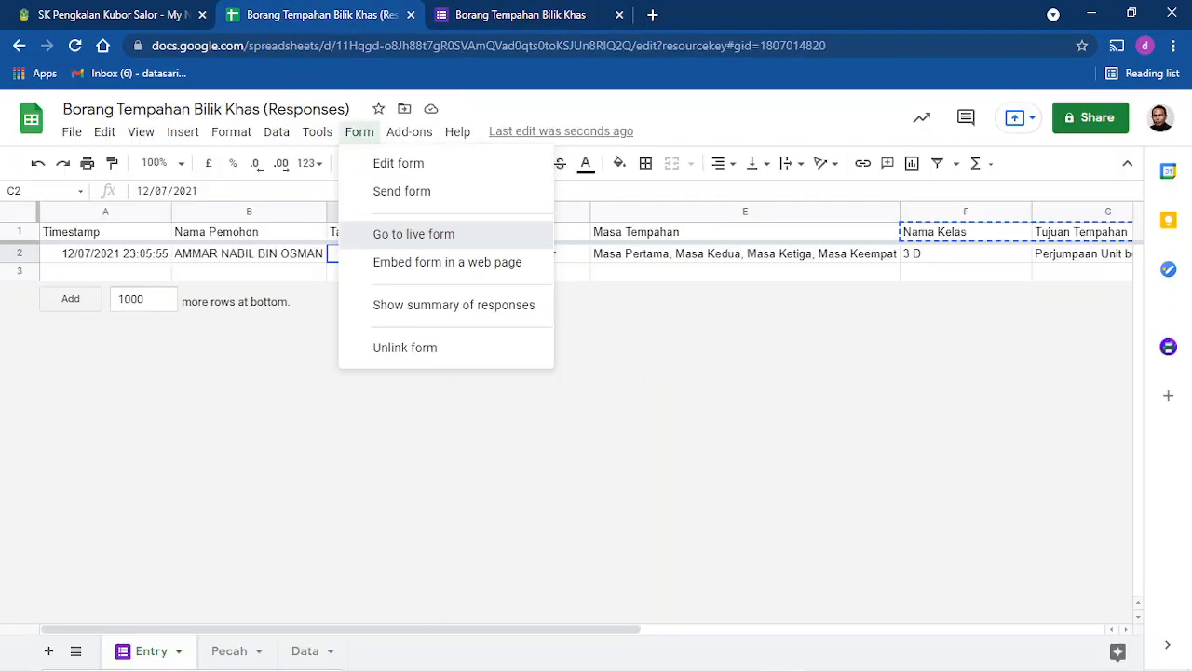
click(392, 272)
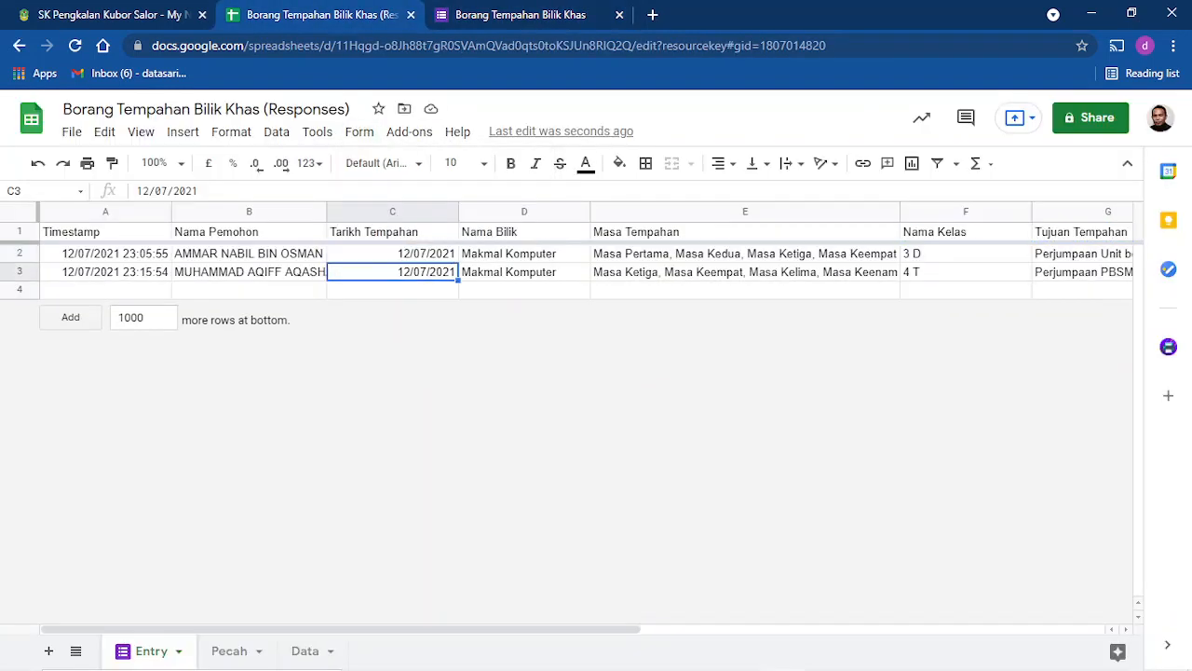
click(230, 651)
click(308, 287)
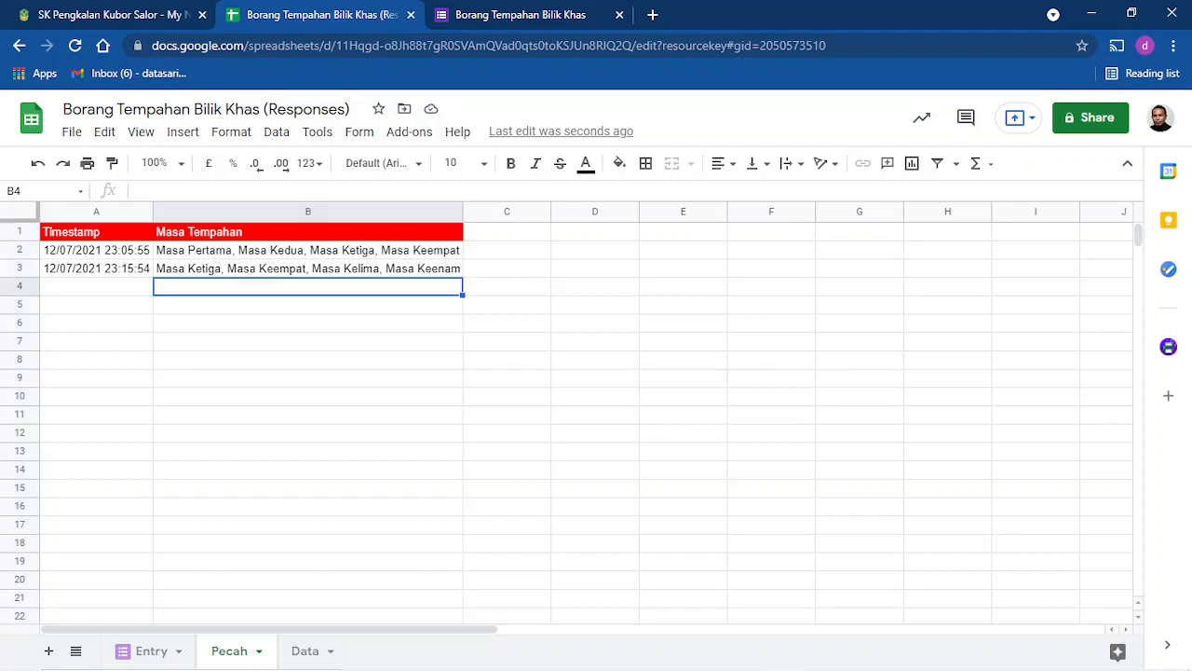
click(305, 651)
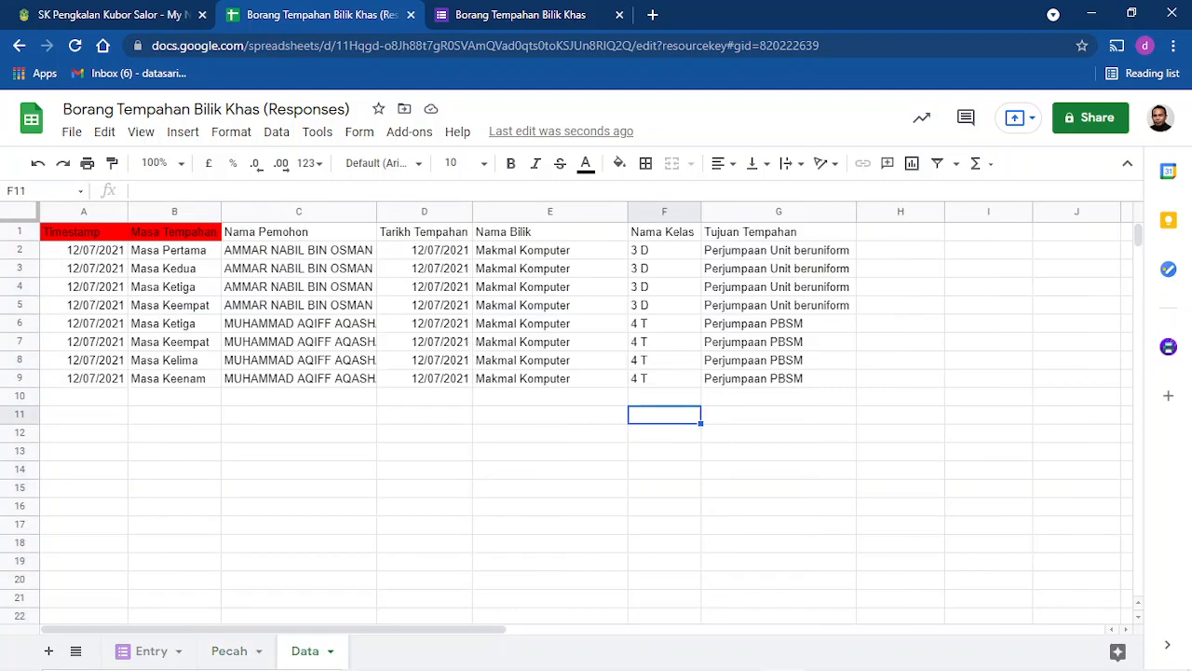
Fit the Nama Pemohon column's width to its contents and review both bookings' Nama Bilik and Masa Tempahan entries.
click(424, 378)
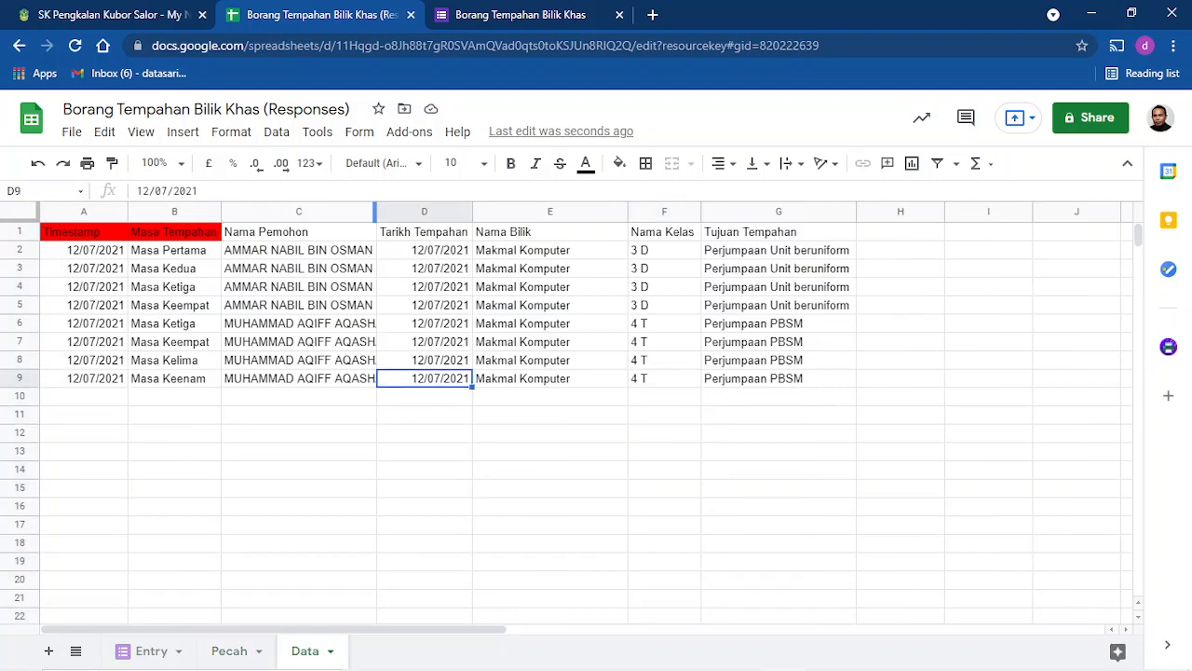
double_click(375, 211)
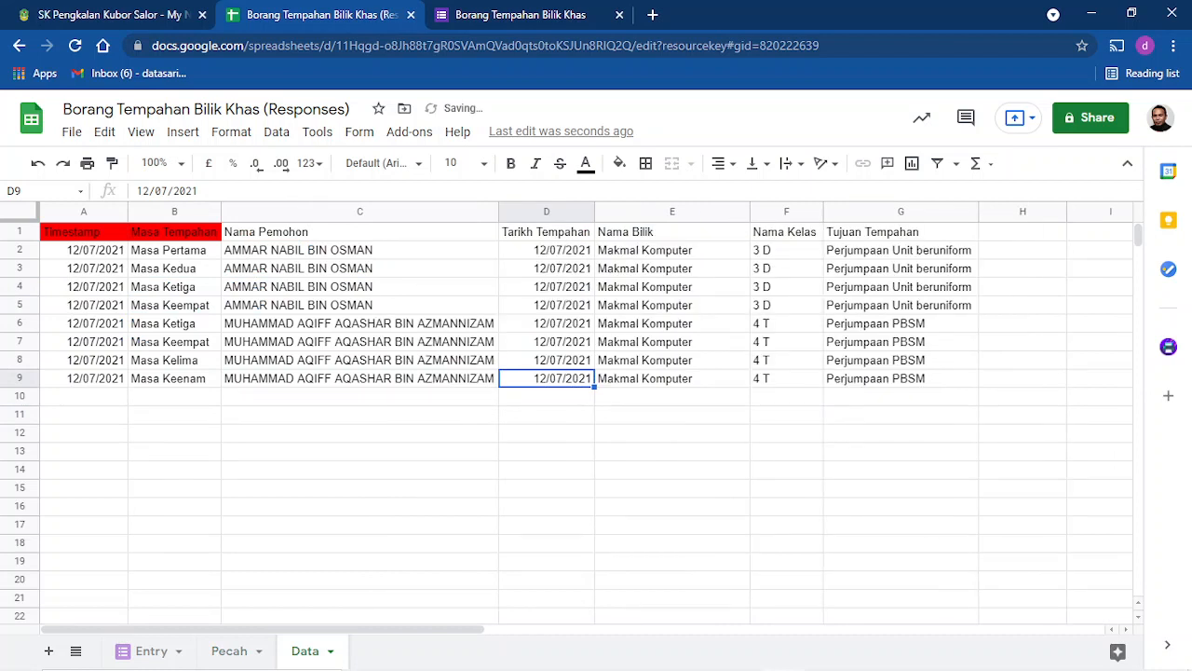
drag(672, 250, 673, 378)
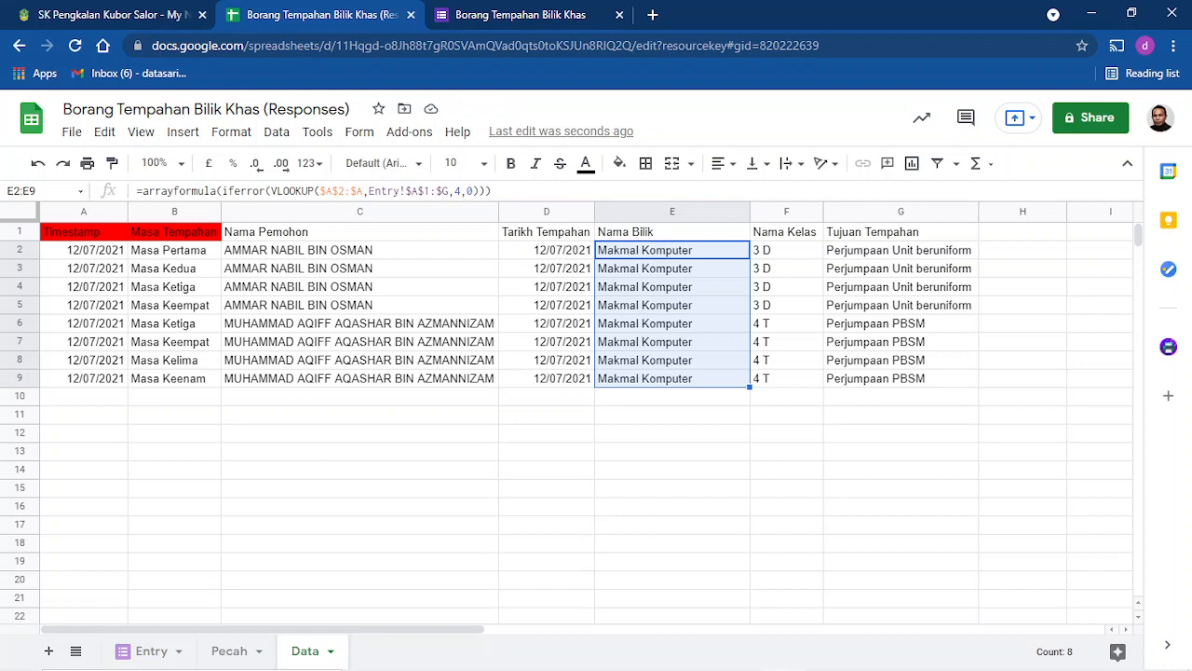
drag(174, 250, 174, 306)
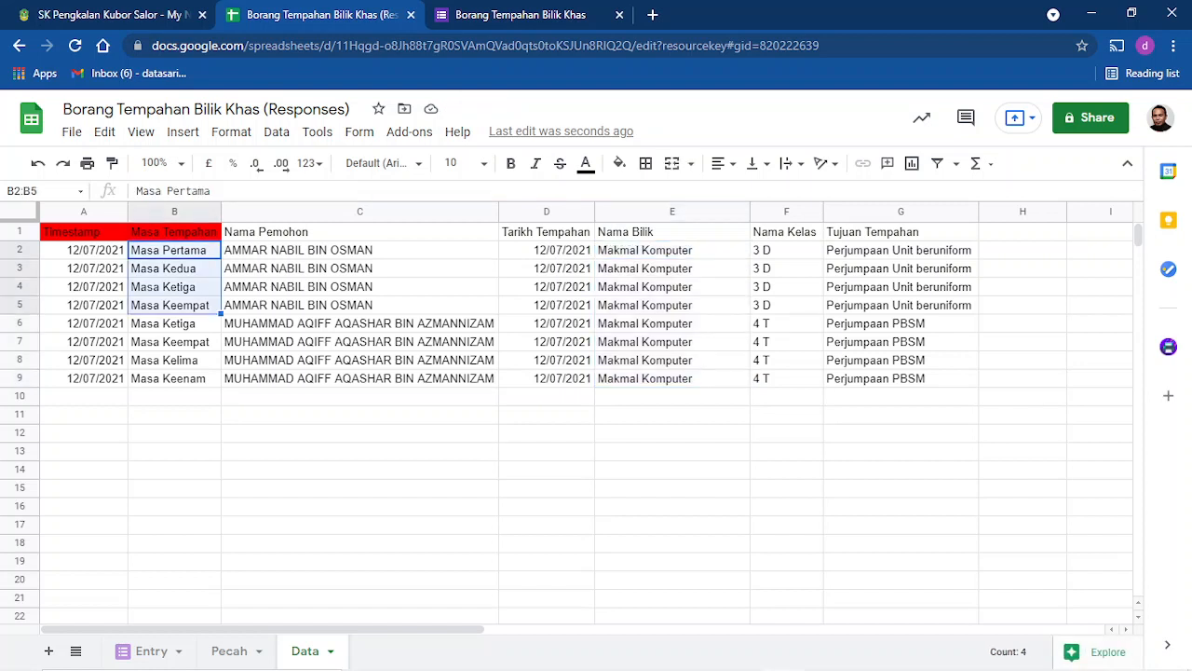
drag(174, 323, 174, 378)
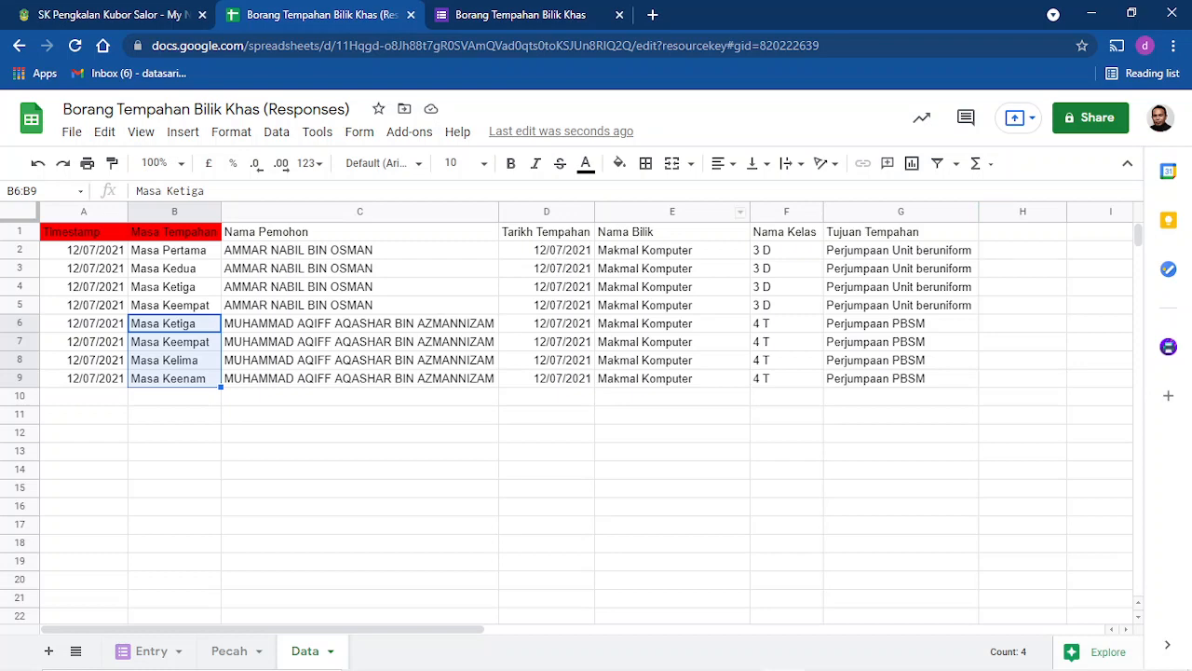
Copy the Sortn formula for Data terkini, =sortn(A2:F,2000,2,B2:B&D2:D&F2:F,False), from the My Notes web page.
click(140, 15)
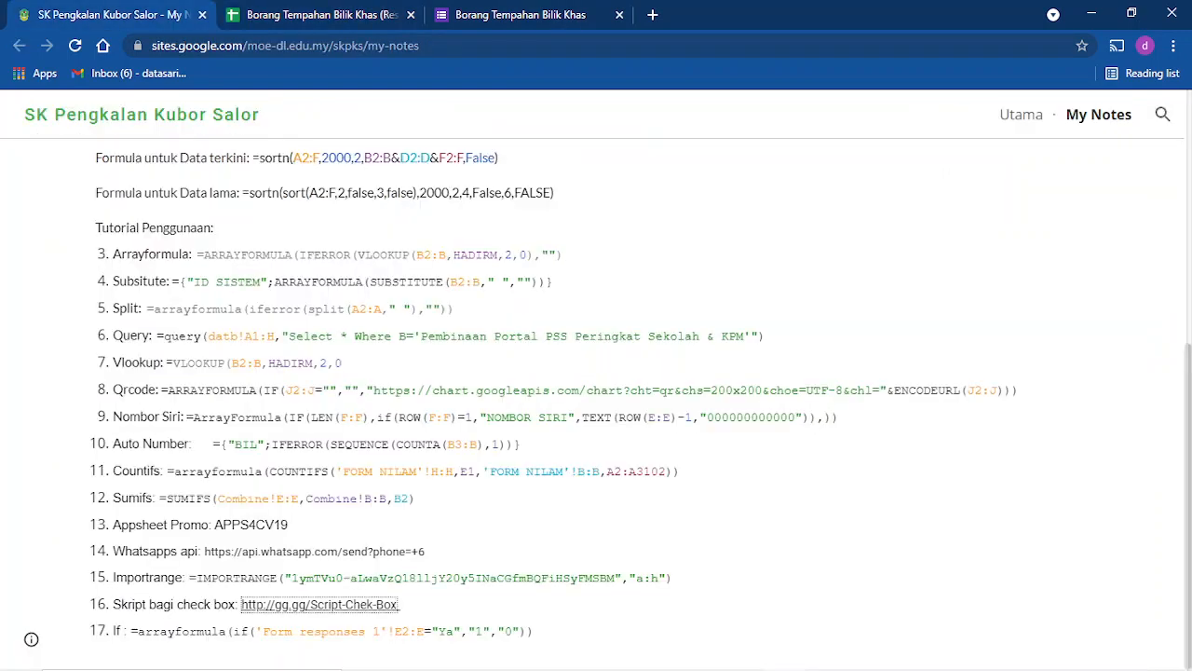
click(131, 631)
scroll(596, 391, up, 1)
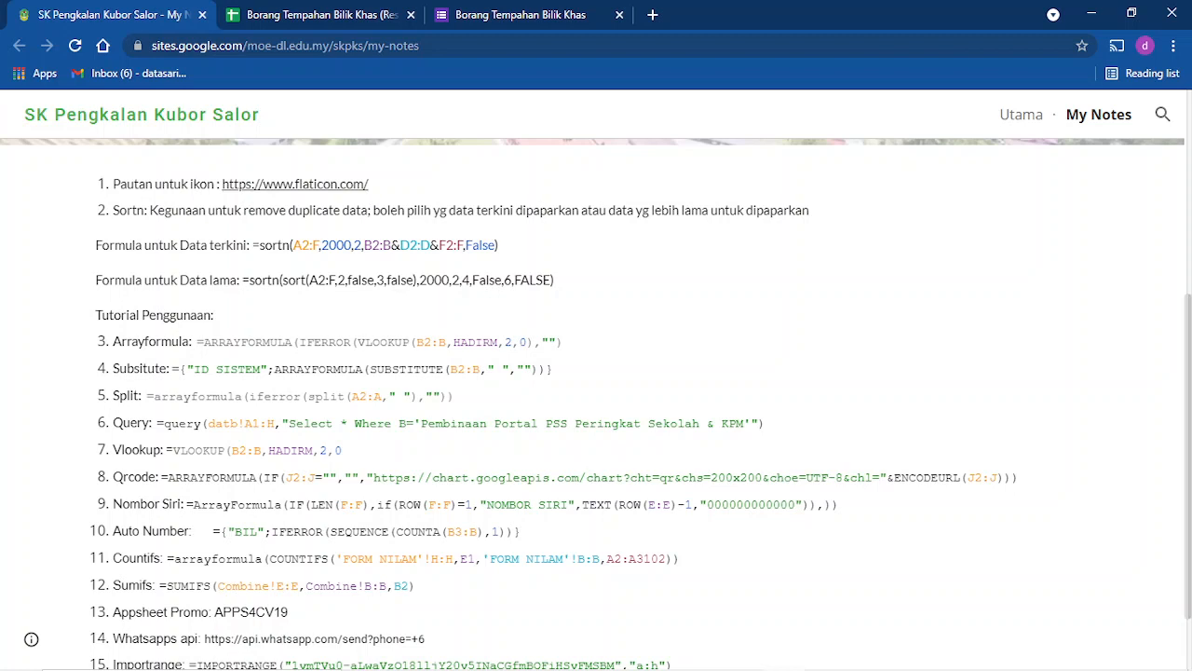
drag(500, 245, 251, 245)
key(ctrl+c)
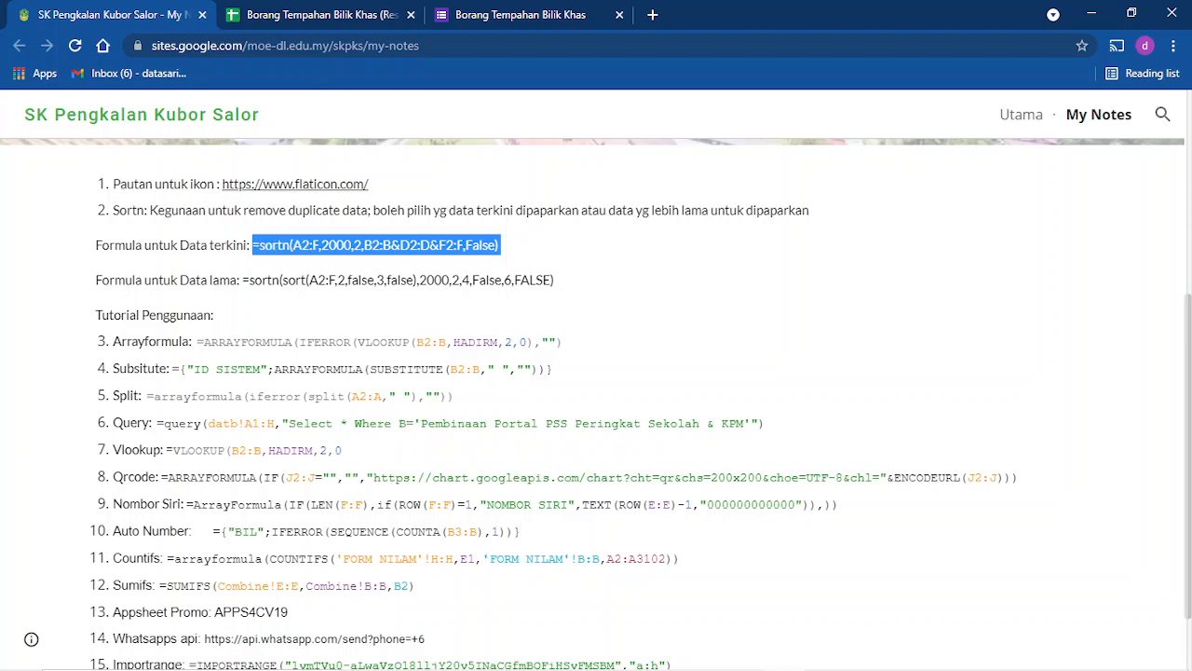
right_click(503, 245)
click(528, 258)
Paste the copied sortn formula into H2 of the Data sheet, beside the Tujuan Tempahan column.
click(317, 15)
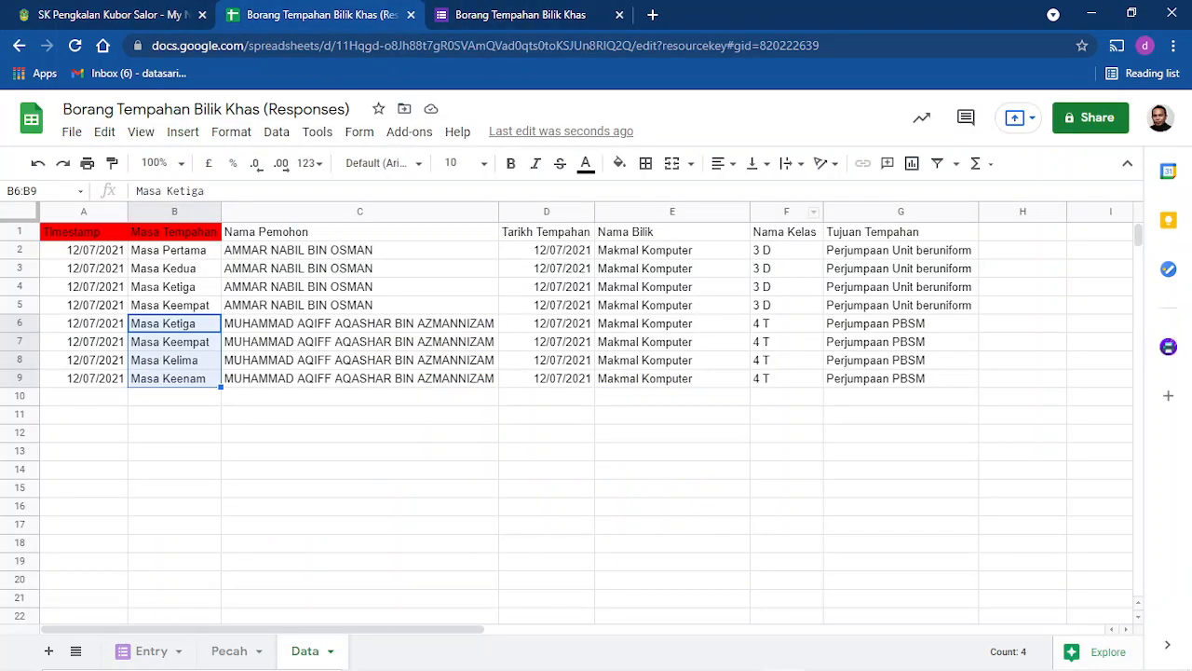
drag(372, 630, 640, 629)
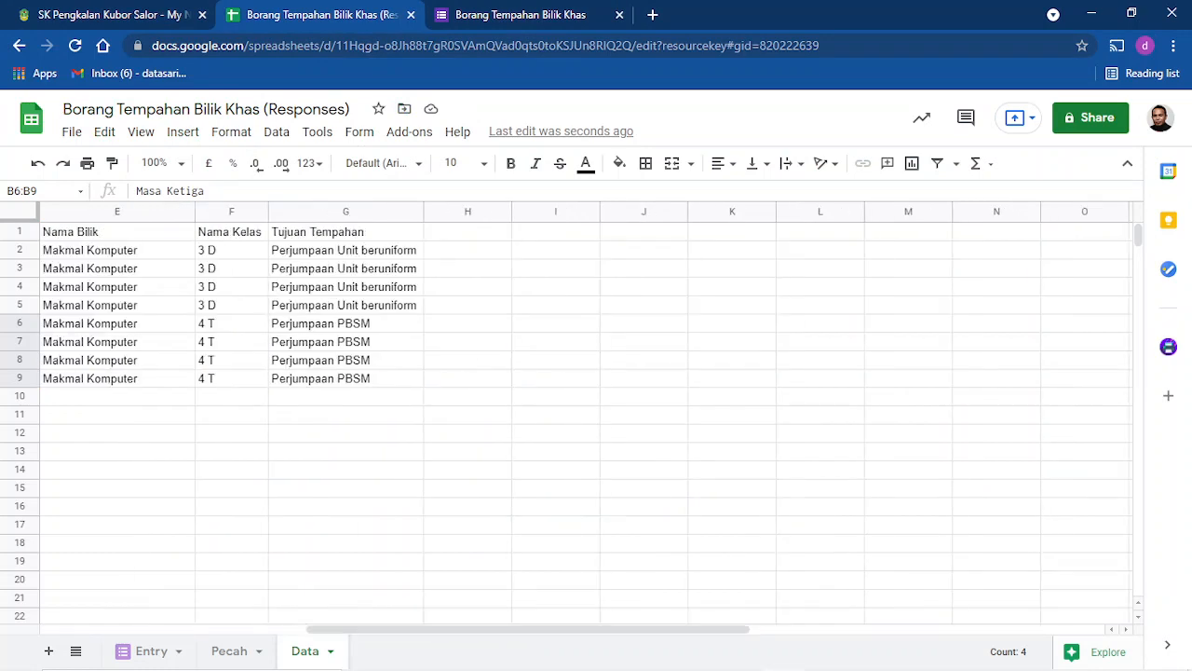
click(467, 250)
right_click(478, 249)
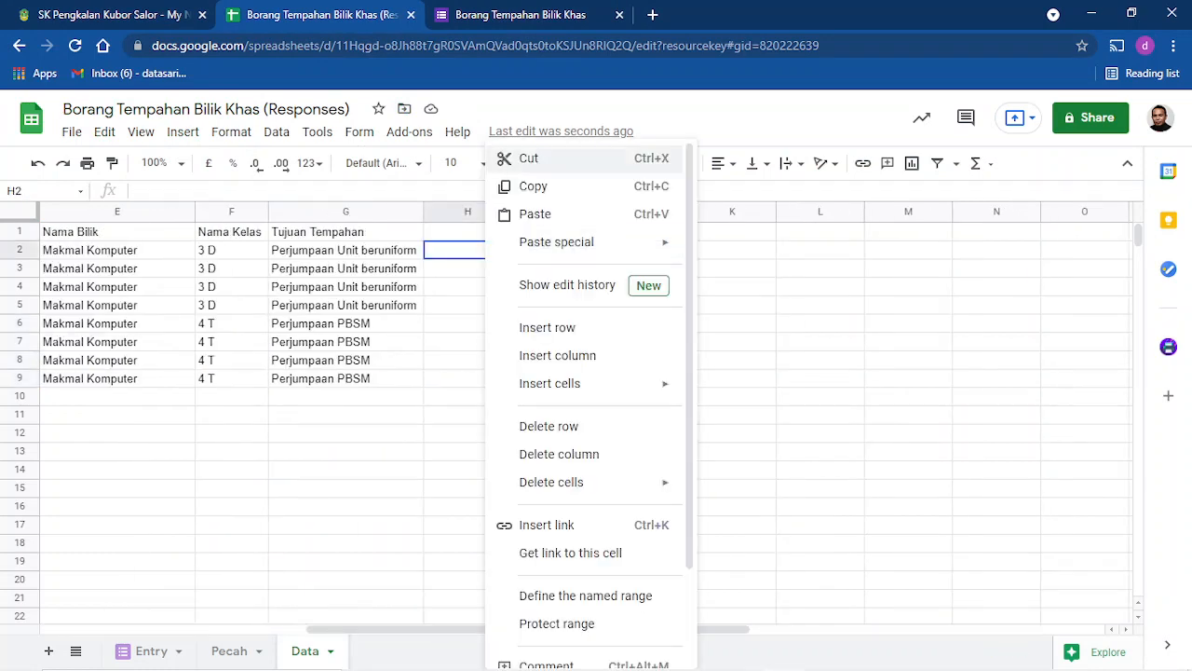
click(535, 213)
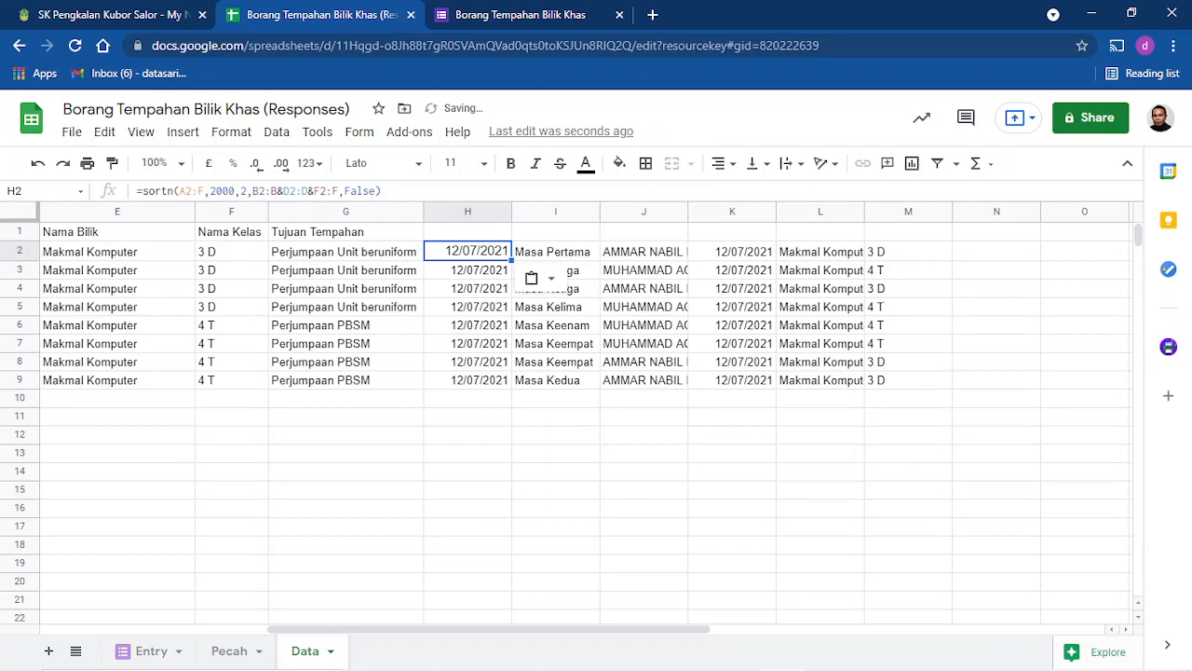
click(467, 416)
click(467, 251)
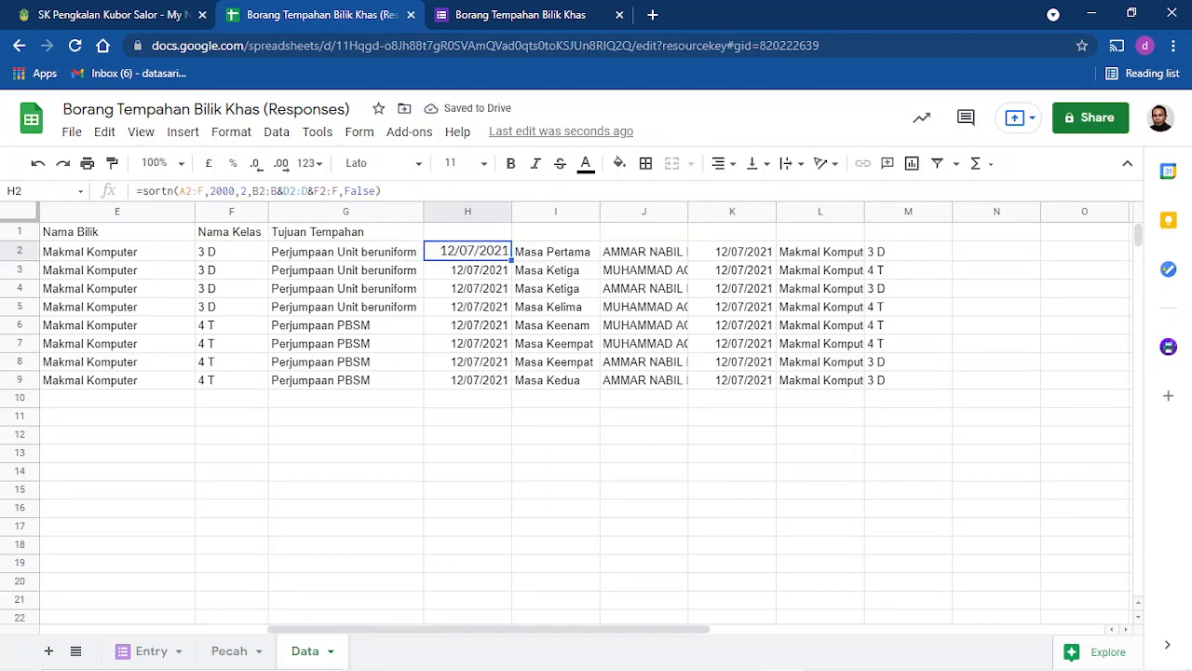
Fill the Tarikh Tempahan and Nama Bilik header cells, D1 and E1, with cyan.
drag(468, 628, 240, 629)
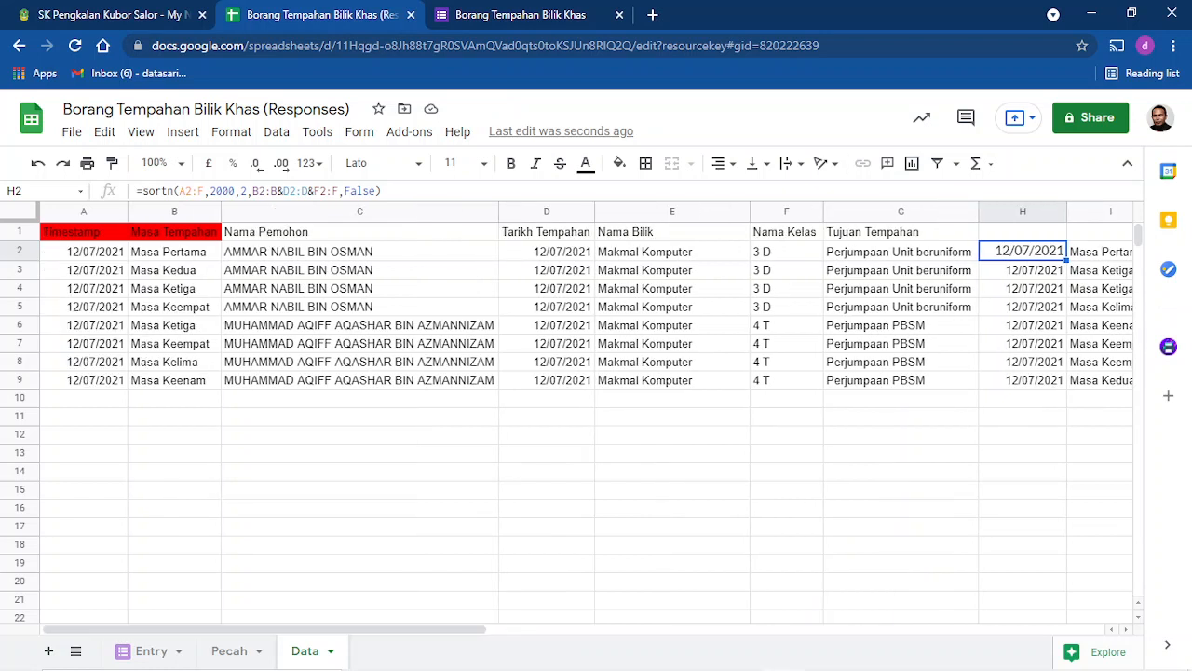
click(547, 231)
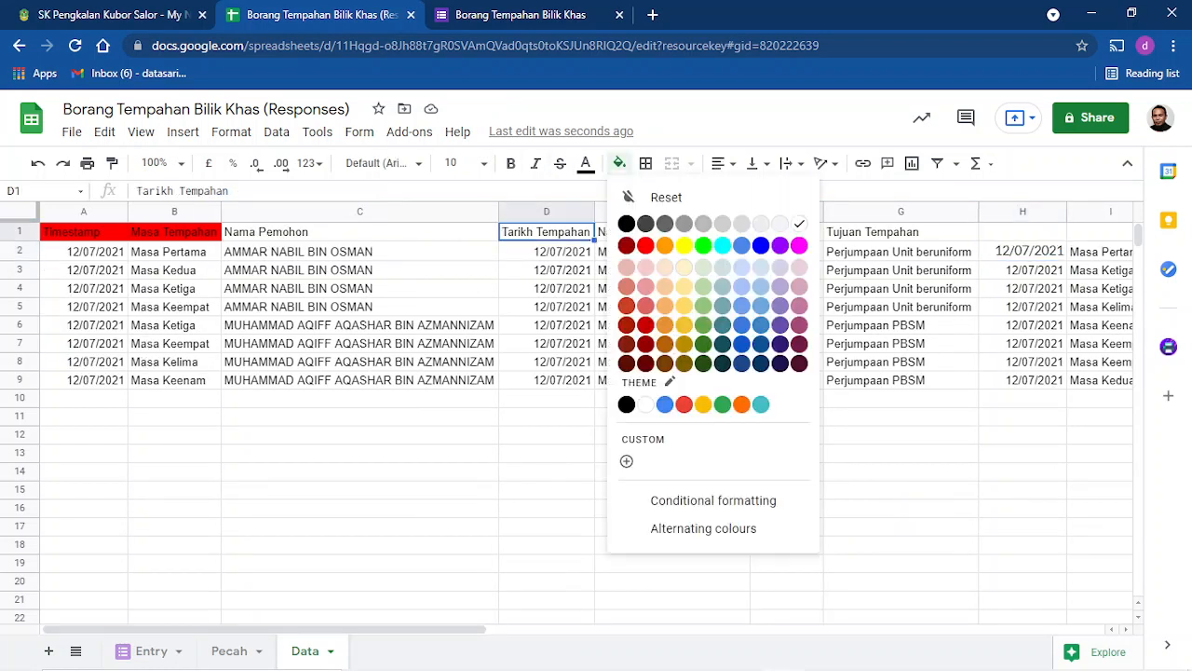
click(618, 164)
click(722, 245)
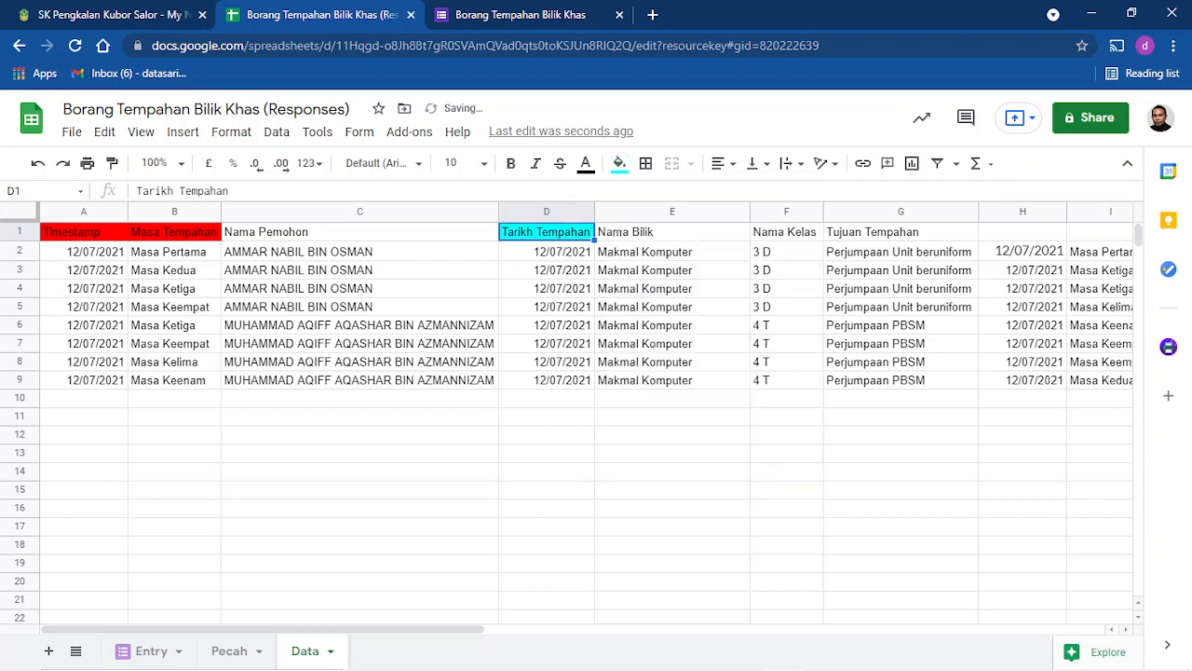
click(672, 232)
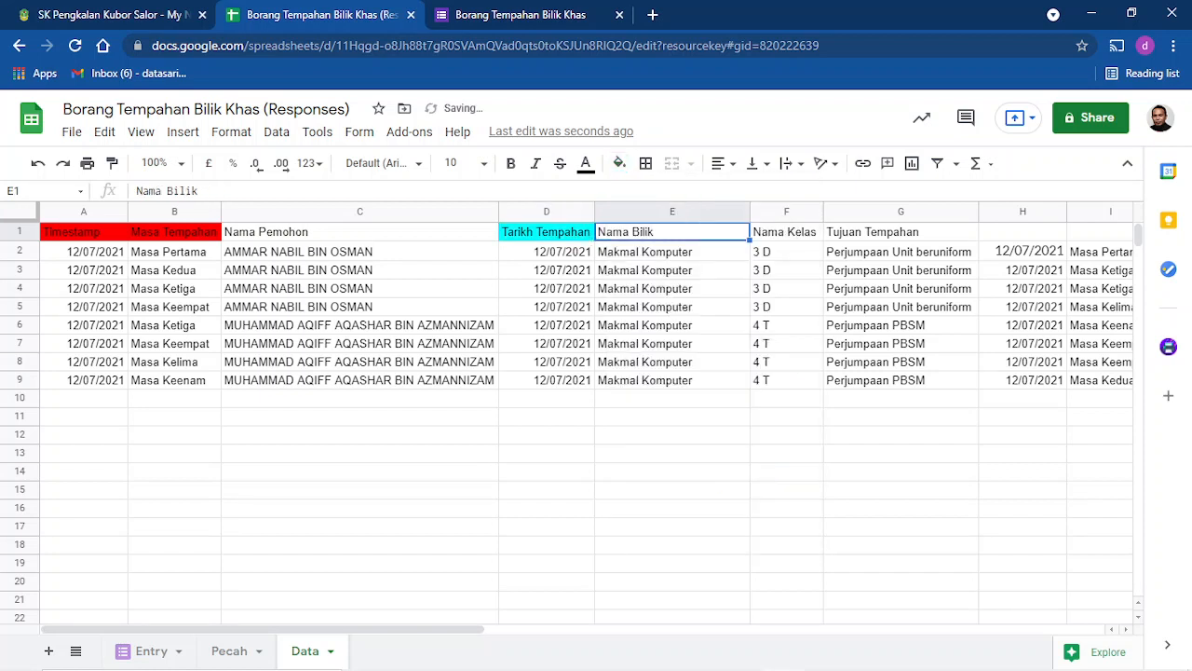
click(620, 164)
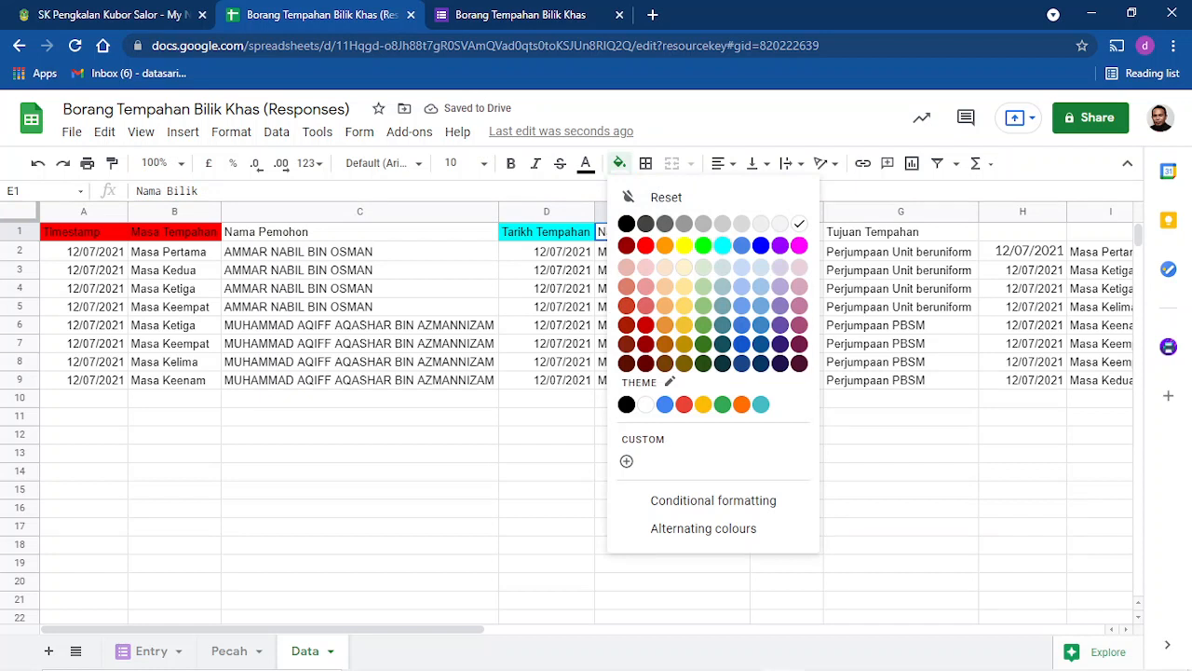
click(722, 245)
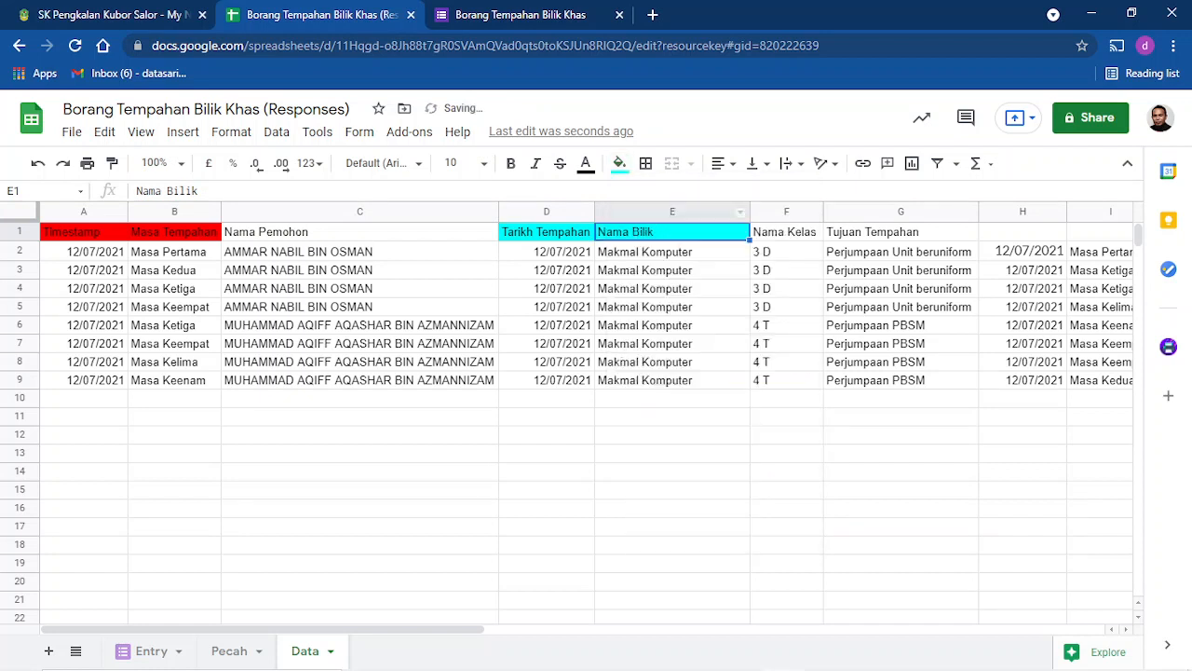
Fill the Masa Tempahan header cell, B1, with cyan.
click(174, 232)
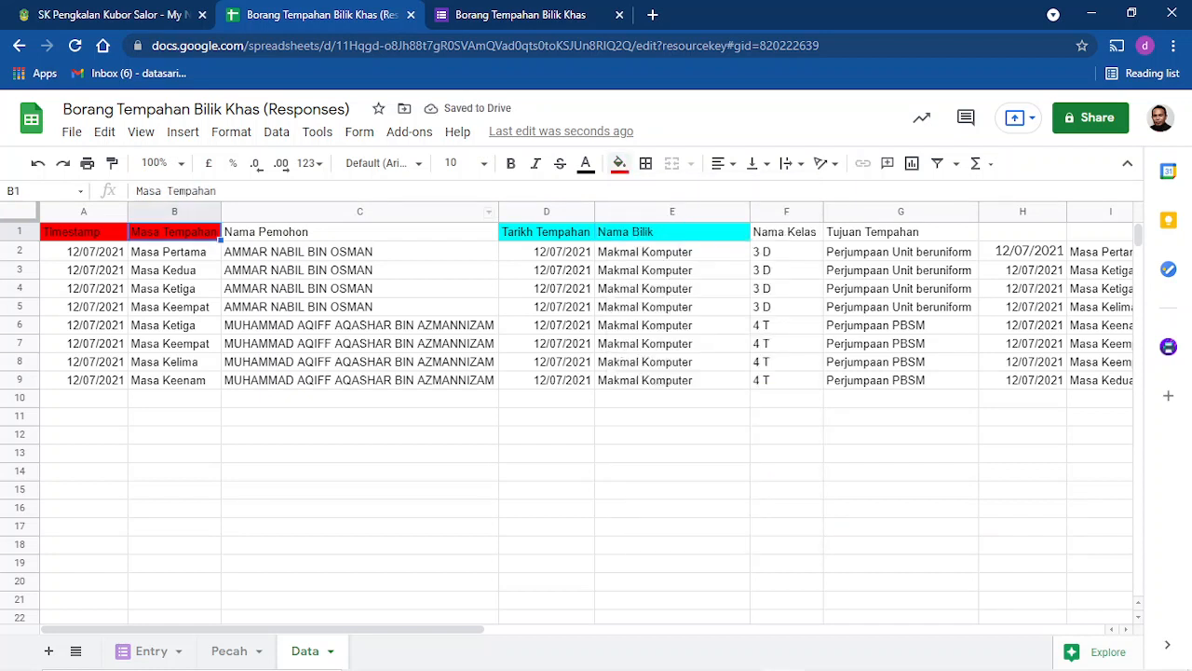
click(619, 164)
click(722, 245)
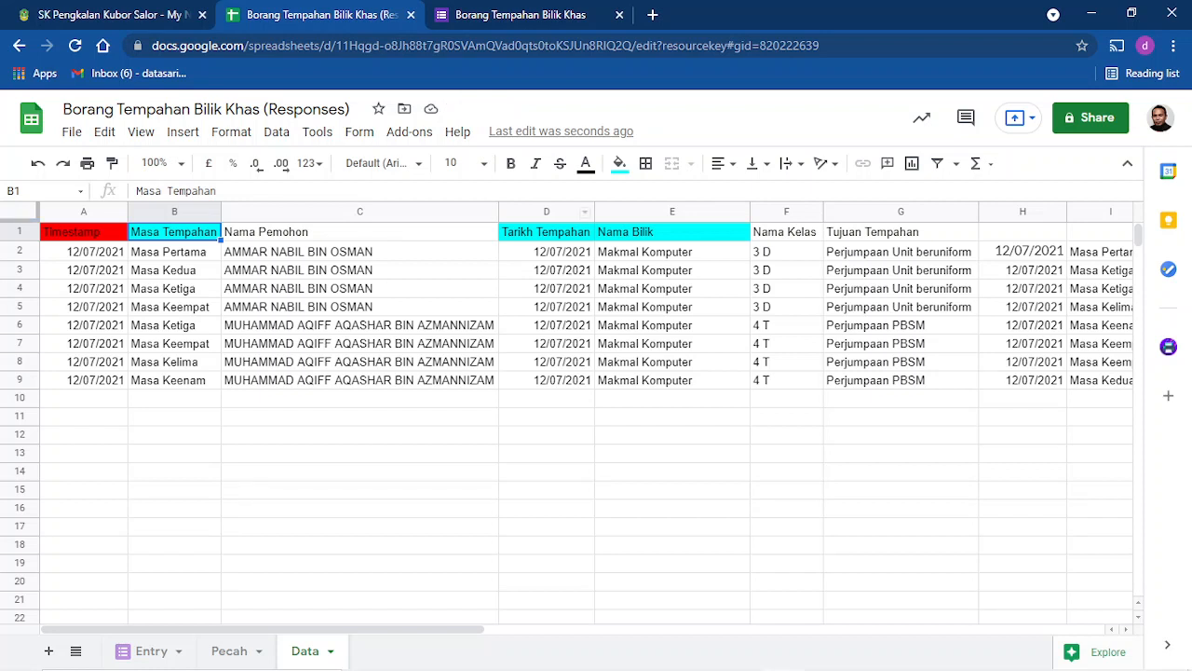
Narrow columns C to E, Nama Pemohon through Nama Bilik, to one equal smaller width.
scroll(596, 372, right, 3)
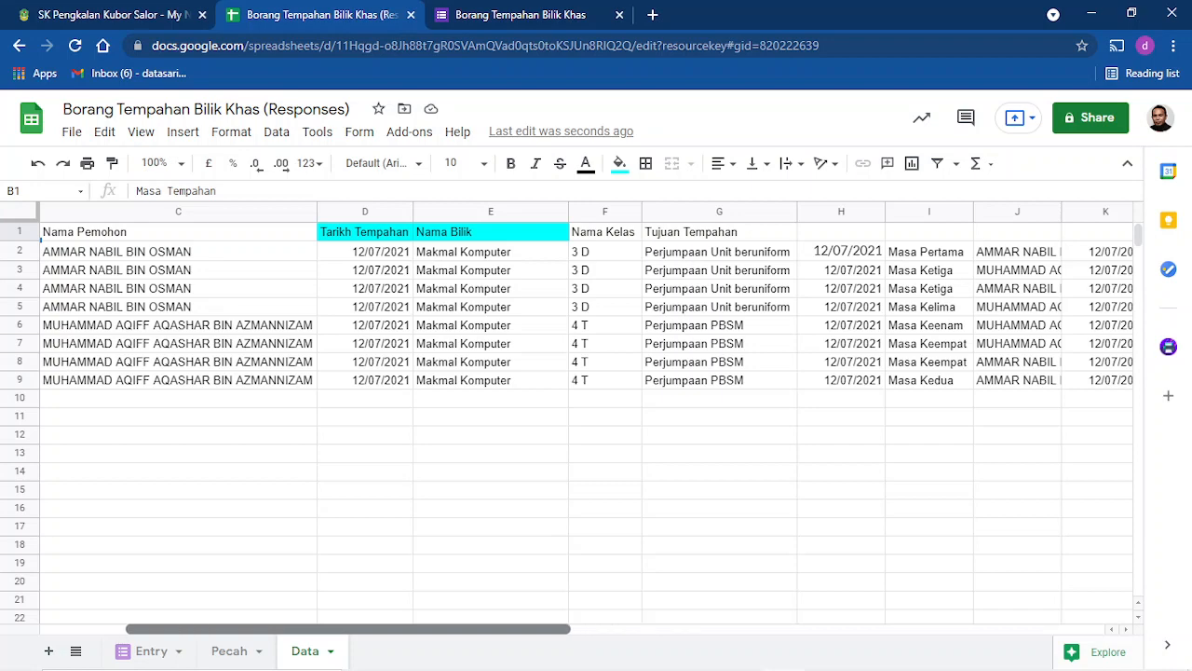
scroll(596, 373, left, 3)
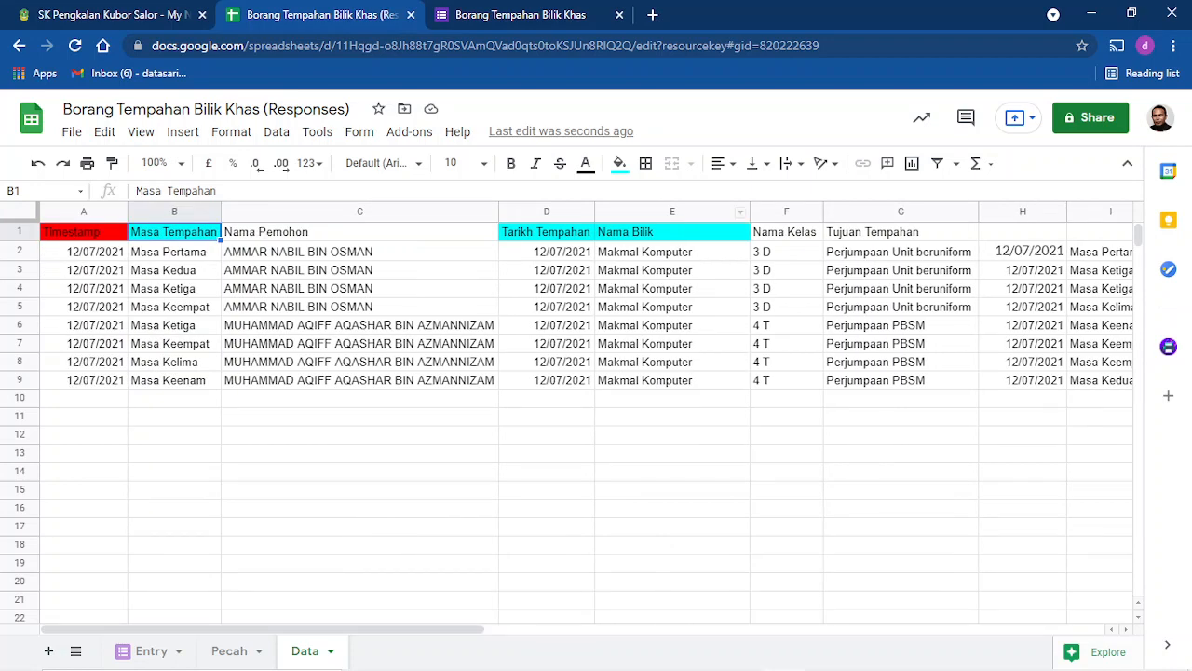
drag(673, 211, 419, 212)
drag(749, 211, 654, 211)
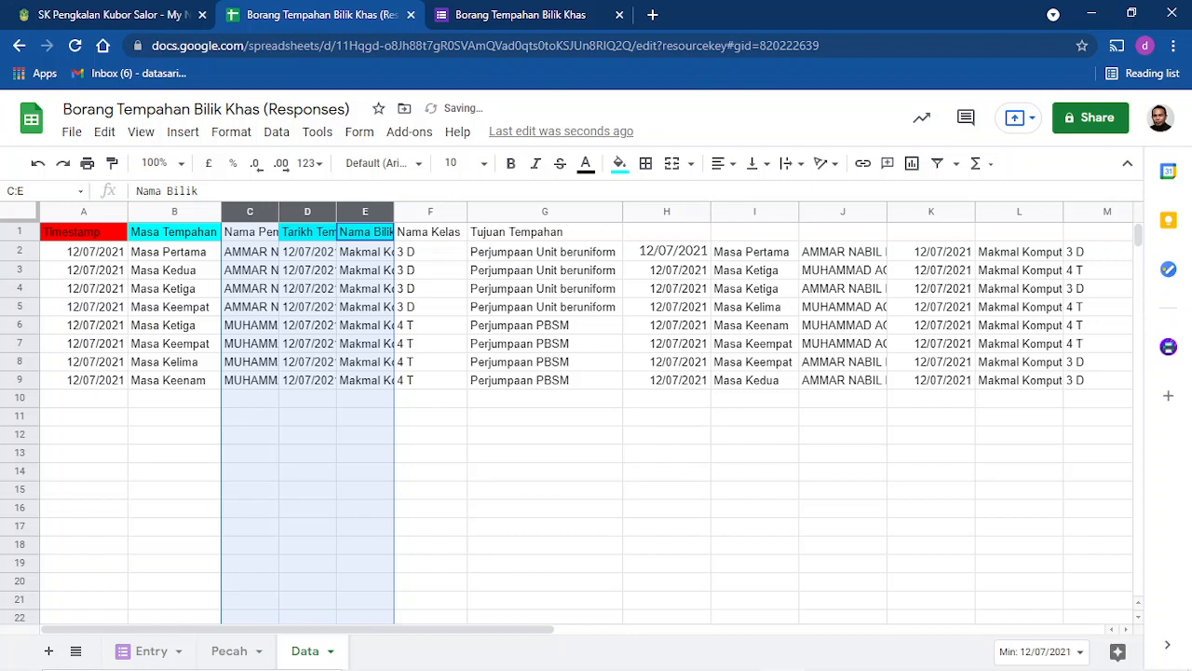
Extend the data range in H2's sortn formula to A2:G so it includes the Tujuan Tempahan column.
click(667, 252)
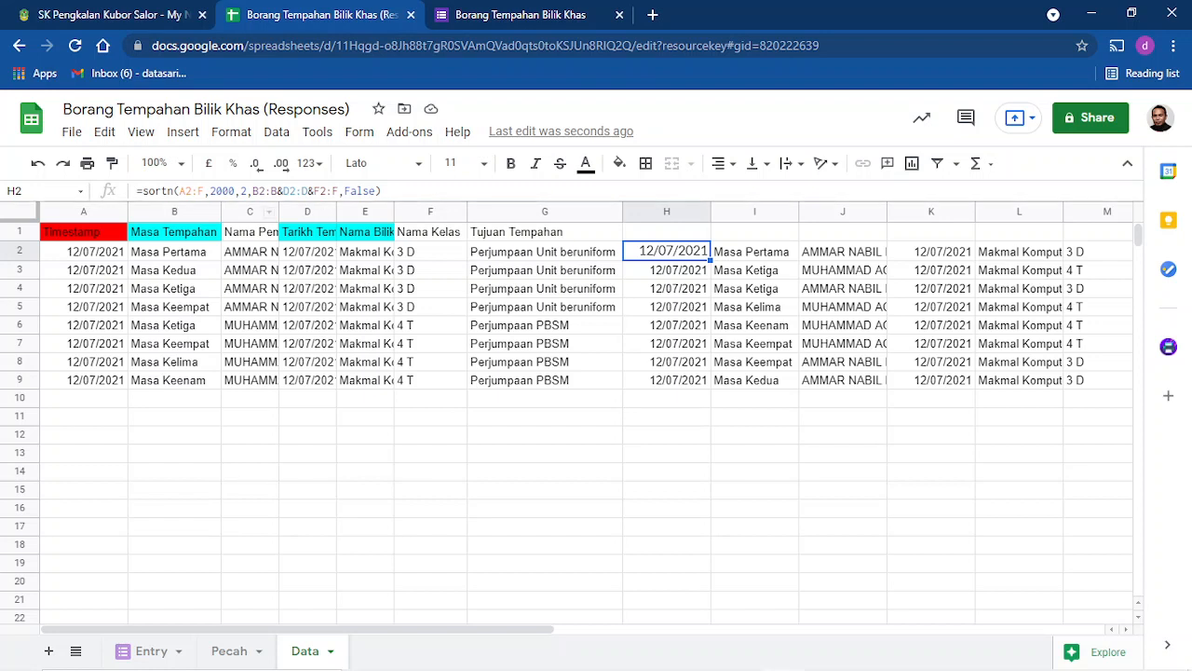
click(199, 191)
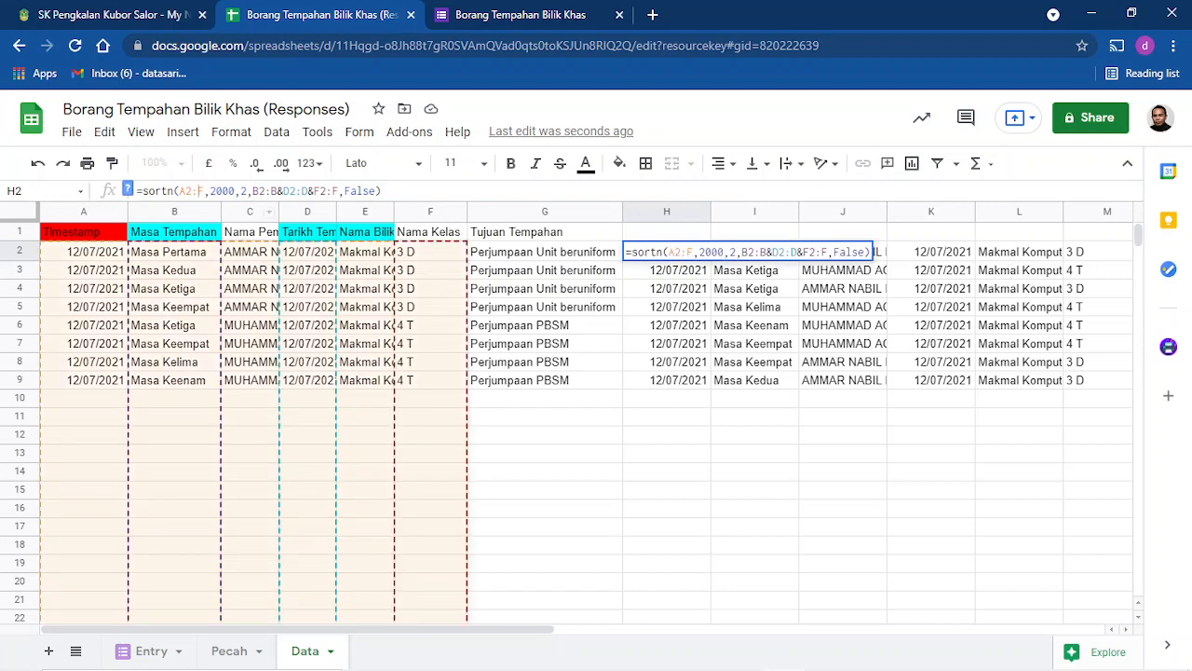
key(BackSpace)
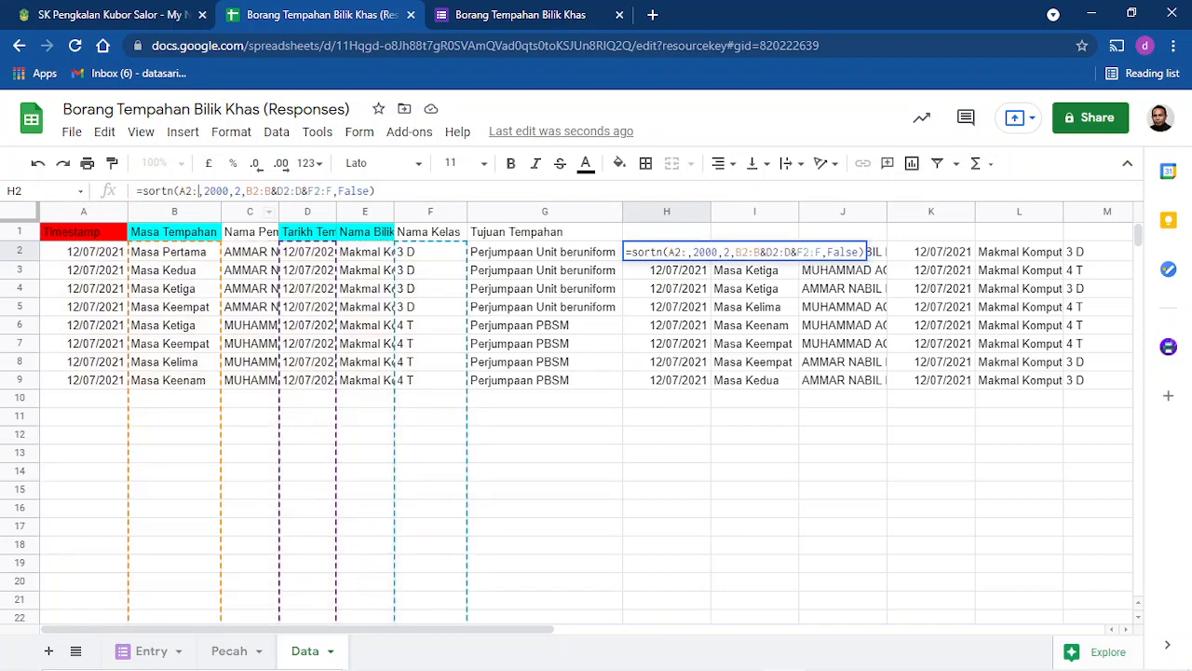
text(g)
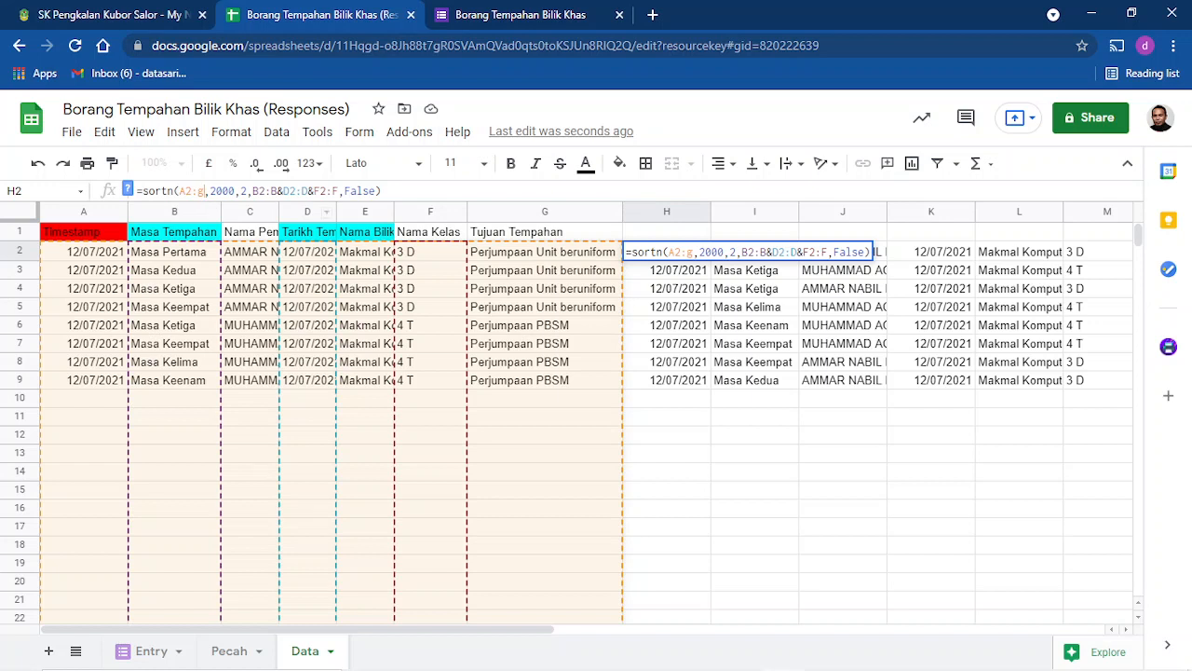
Change the last sort-key reference in H2's sortn formula to E2:E and commit the formula.
click(321, 191)
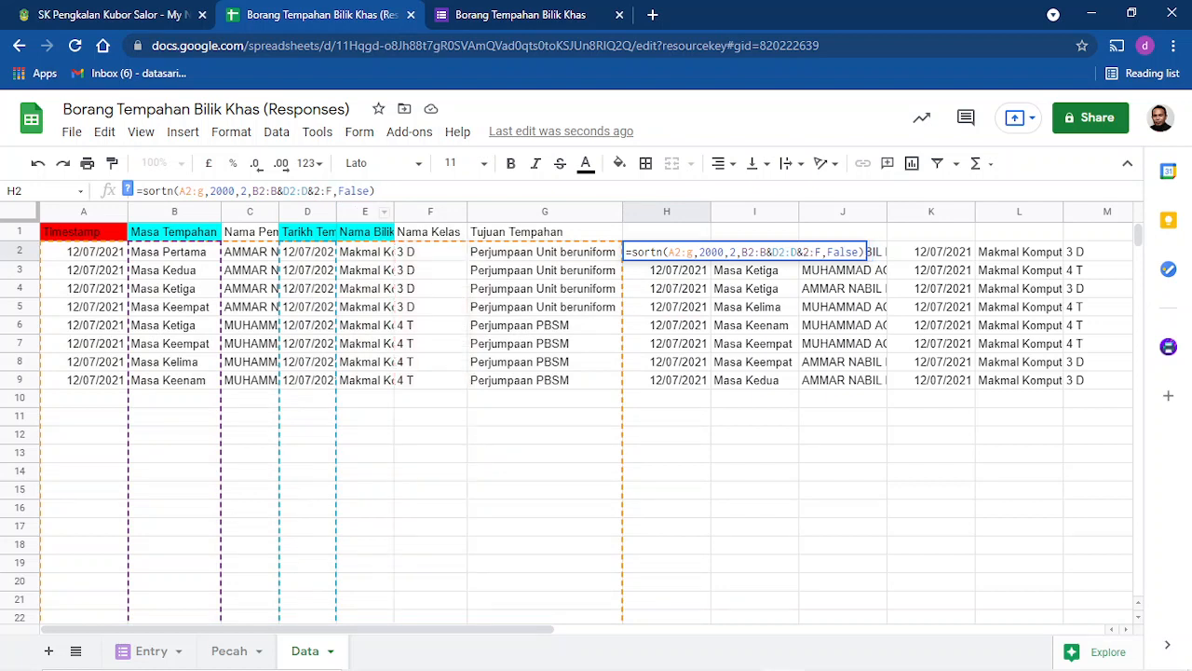
key(BackSpace)
text(e)
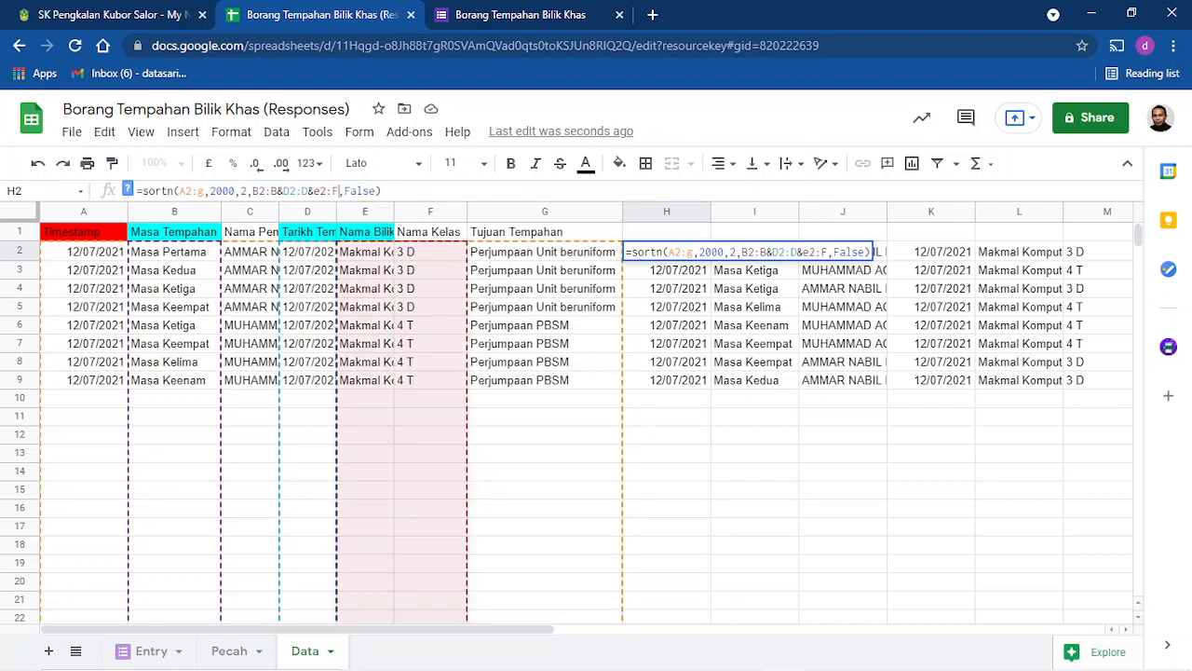
key(BackSpace)
text(e)
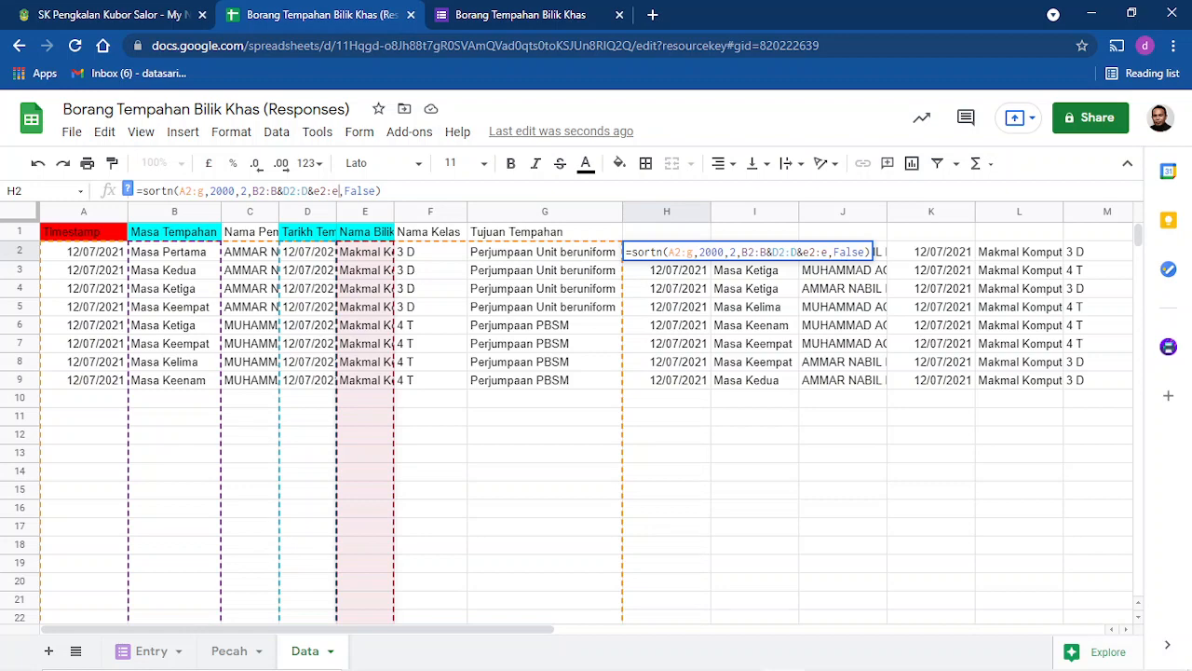
key(Return)
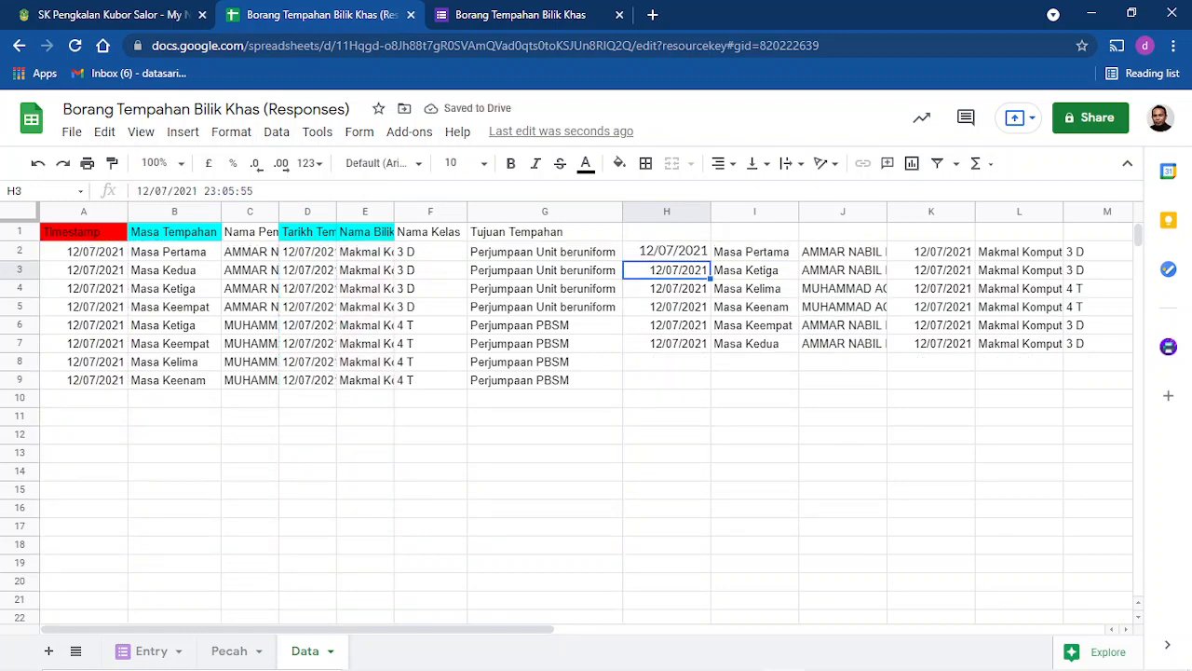
Fit column J's width to its contents and compare the first booking's rows, B2:G5, with the sortn results.
click(755, 251)
click(755, 270)
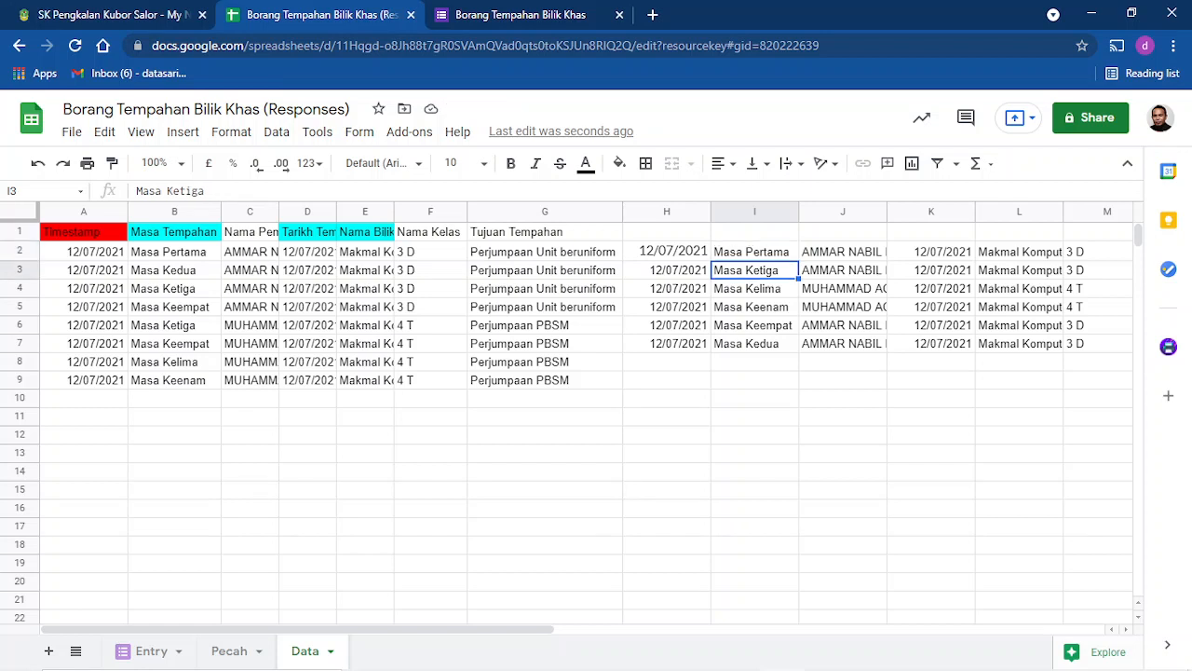
drag(666, 251, 1019, 270)
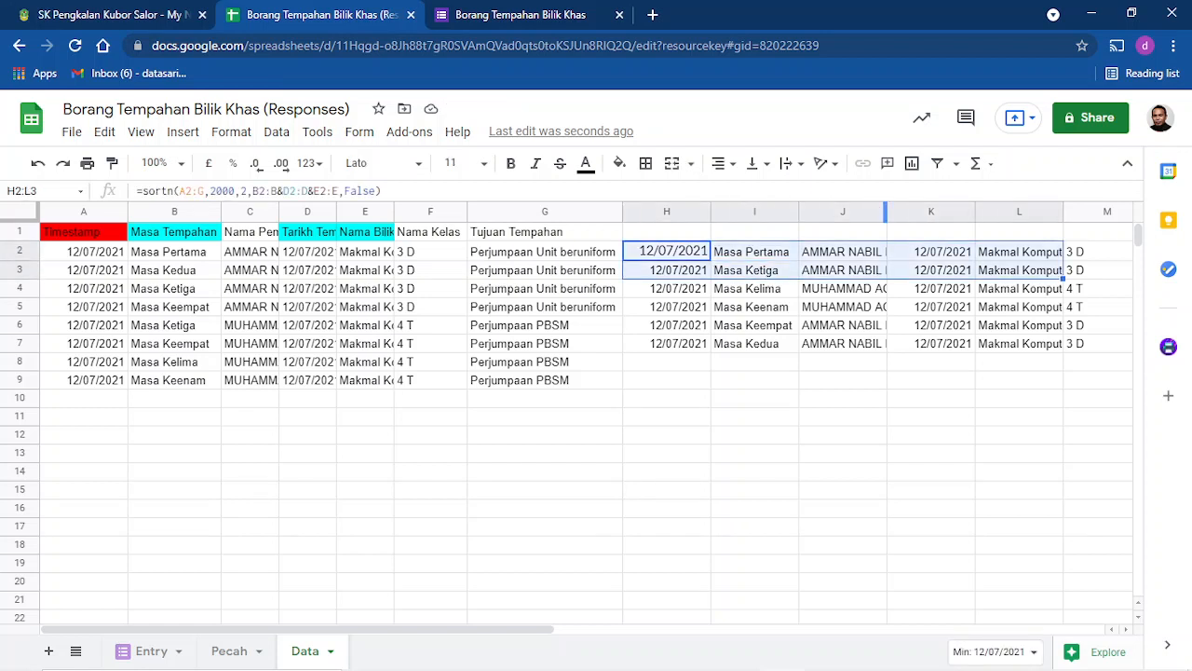
drag(885, 211, 885, 211)
double_click(885, 211)
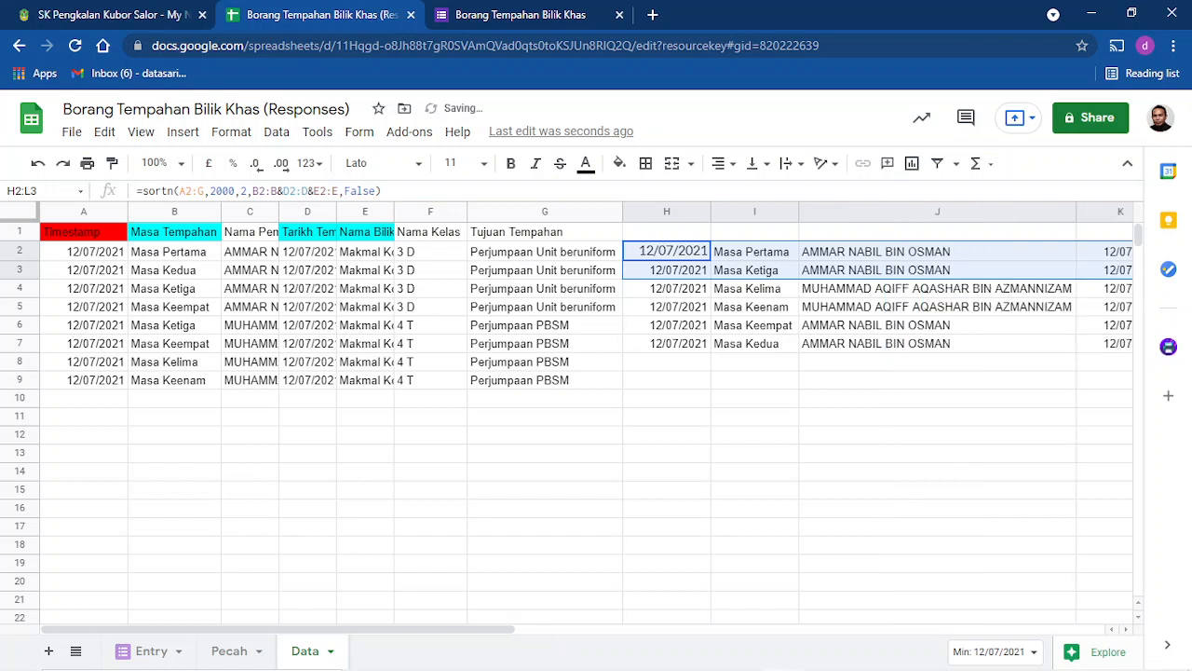
drag(174, 252, 545, 307)
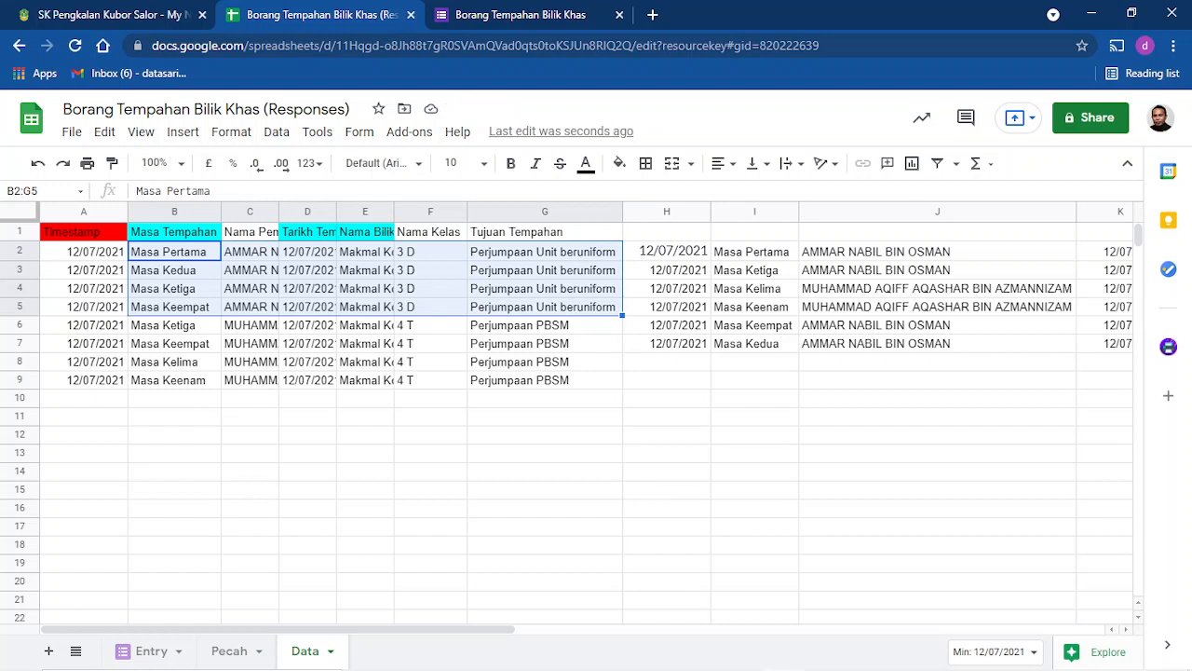
click(755, 288)
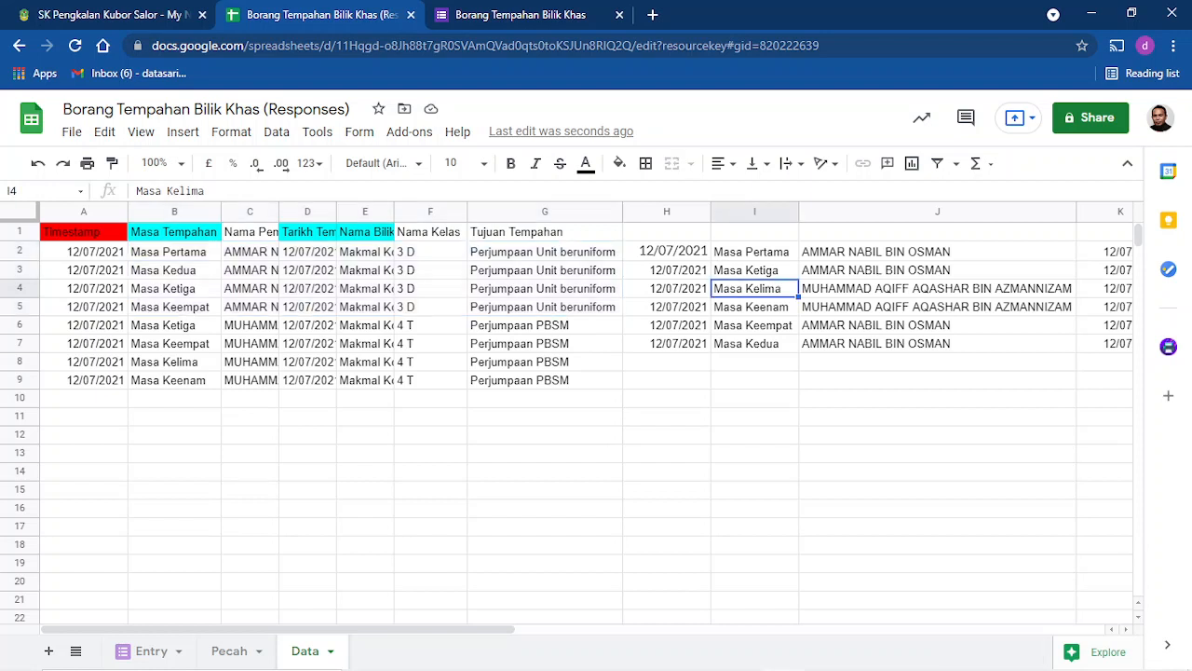
click(755, 306)
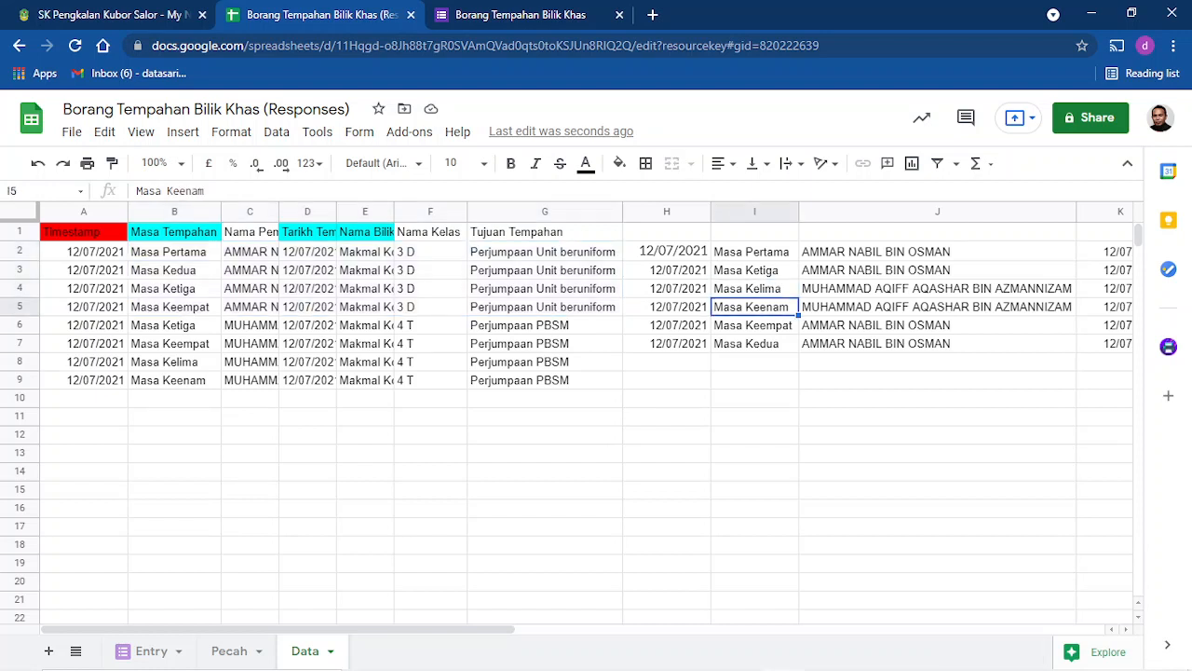
Fill the second booking's rows, A6:G9, with cyan.
drag(84, 325, 545, 380)
click(618, 163)
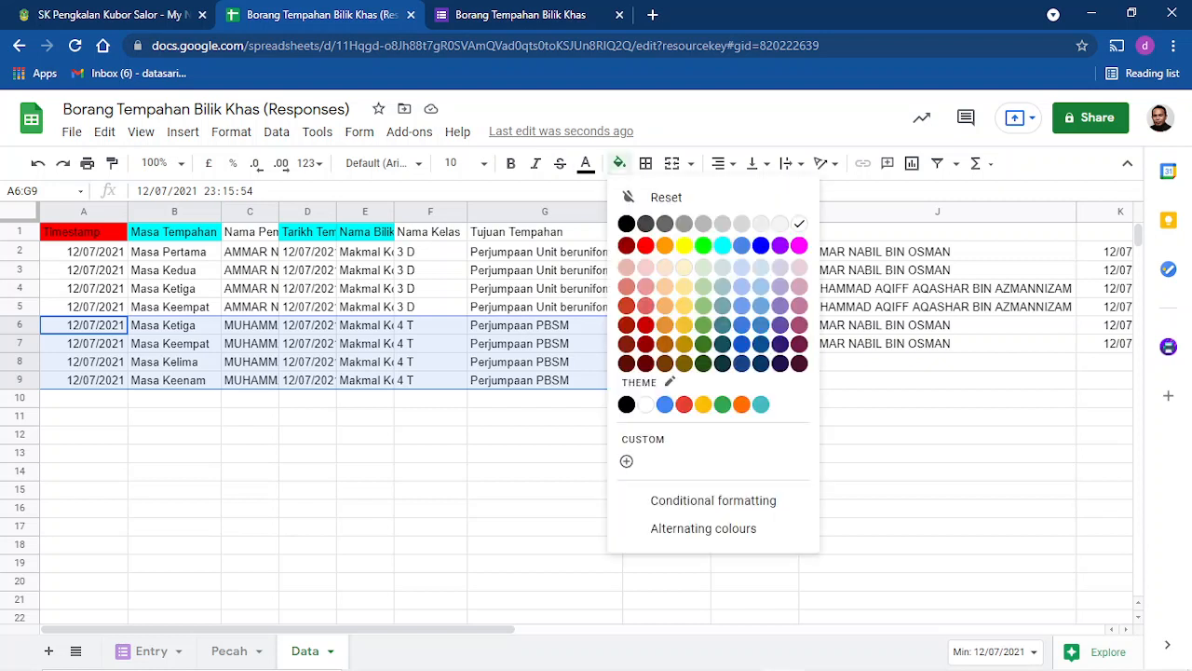
click(722, 244)
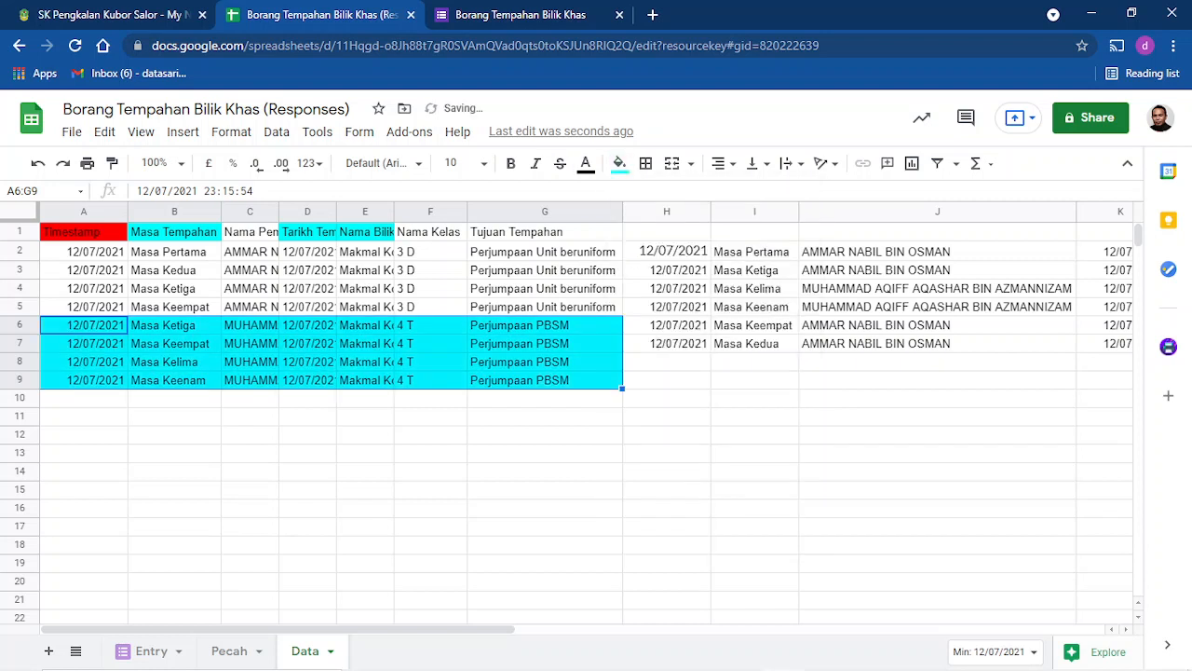
Examine both bookings' Masa Tempahan entries in column B against the sortn results in column I for overlapping periods.
click(754, 288)
click(755, 307)
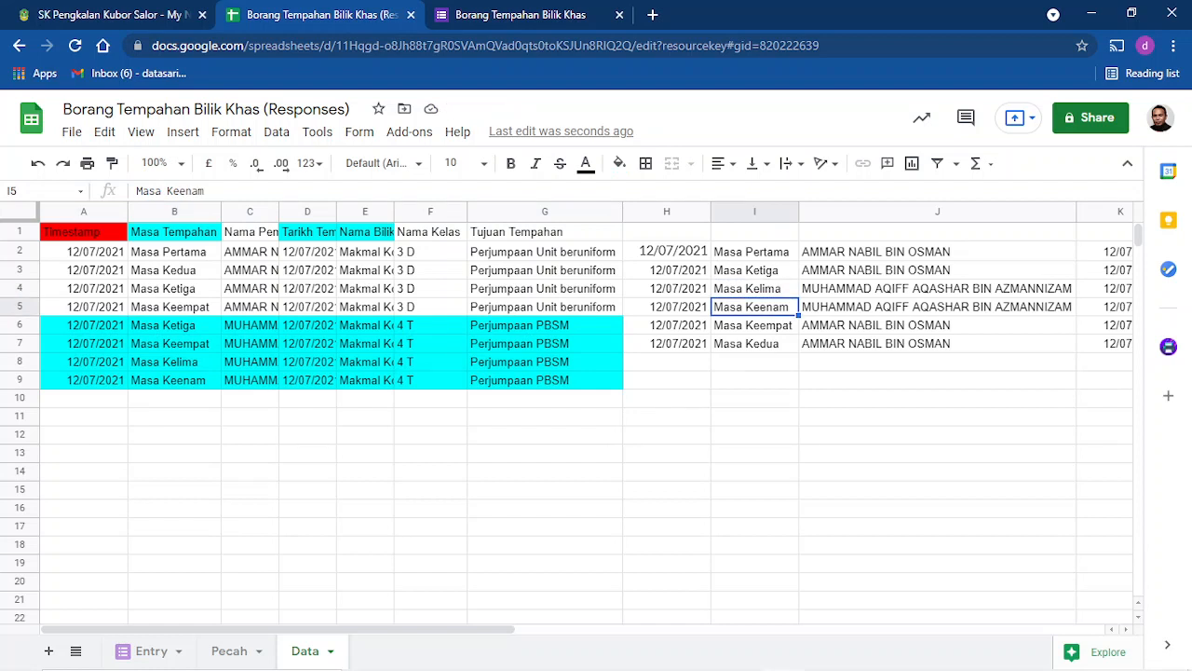
click(174, 325)
click(174, 344)
click(174, 361)
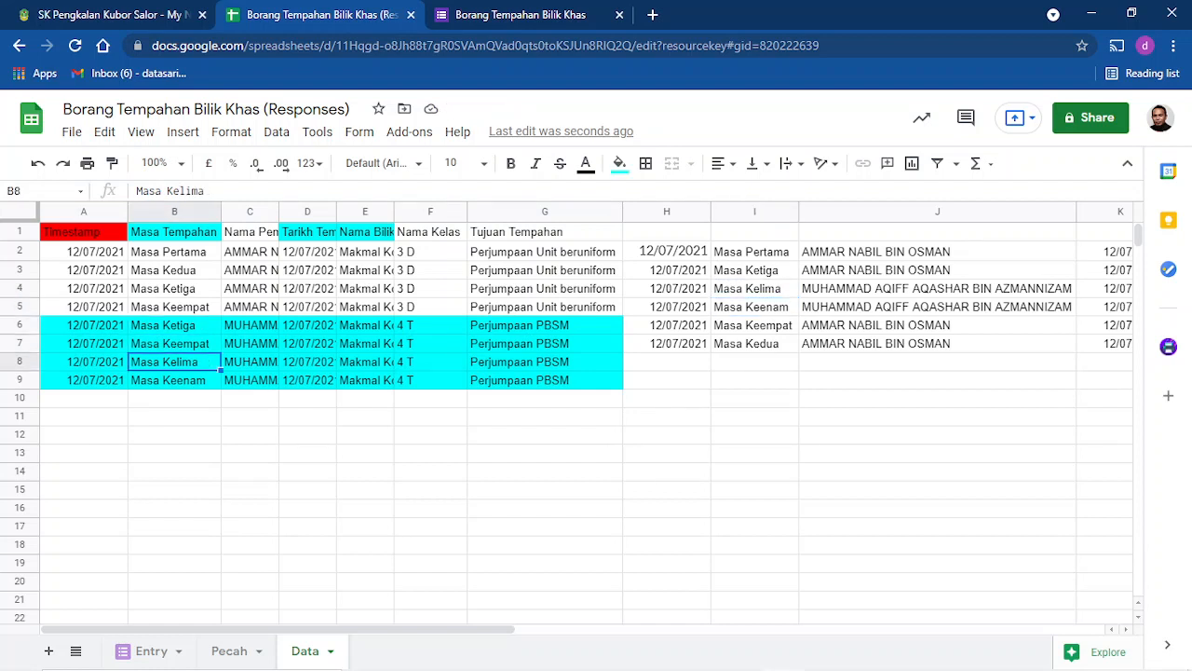
click(175, 380)
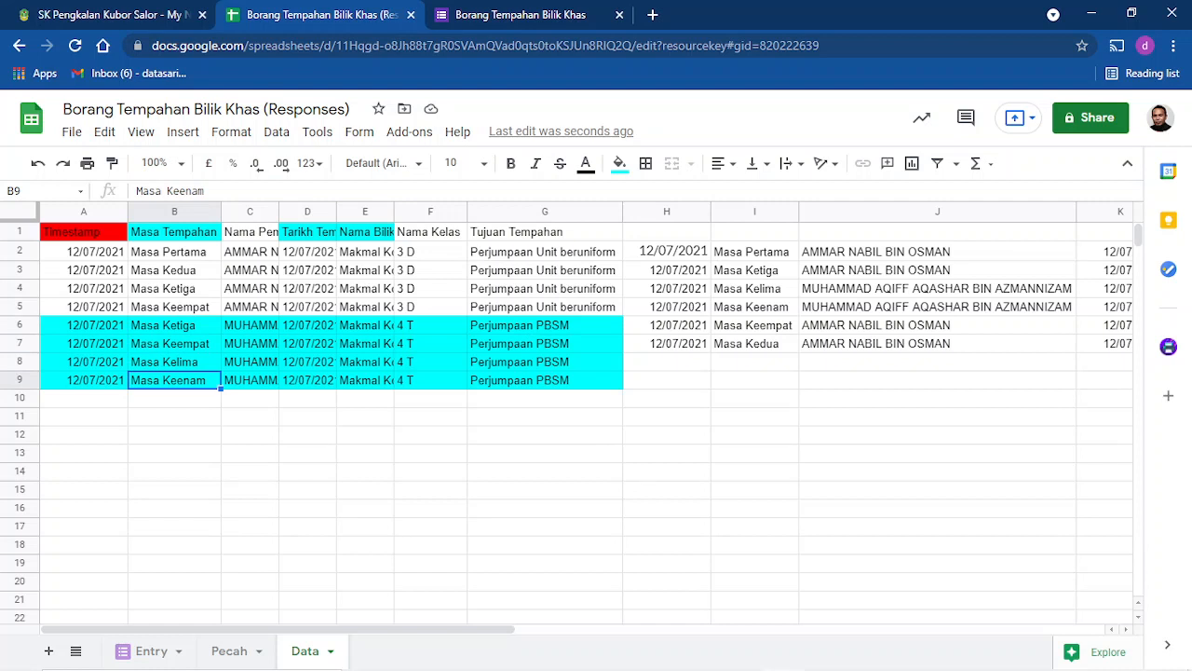
click(174, 288)
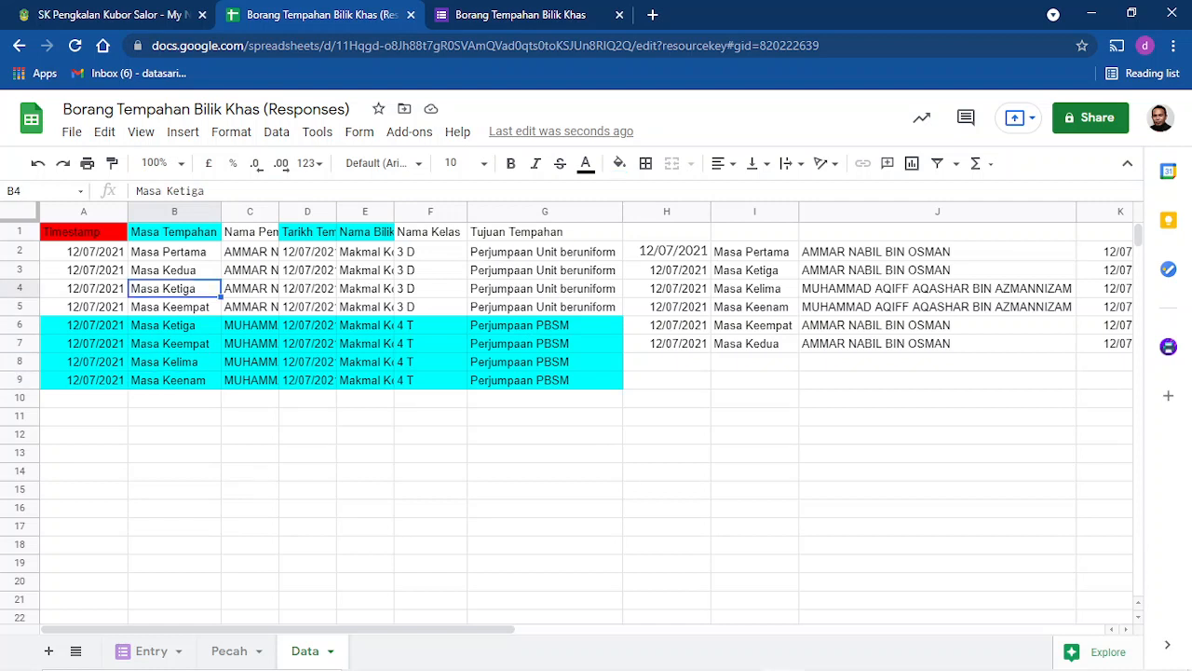
click(174, 307)
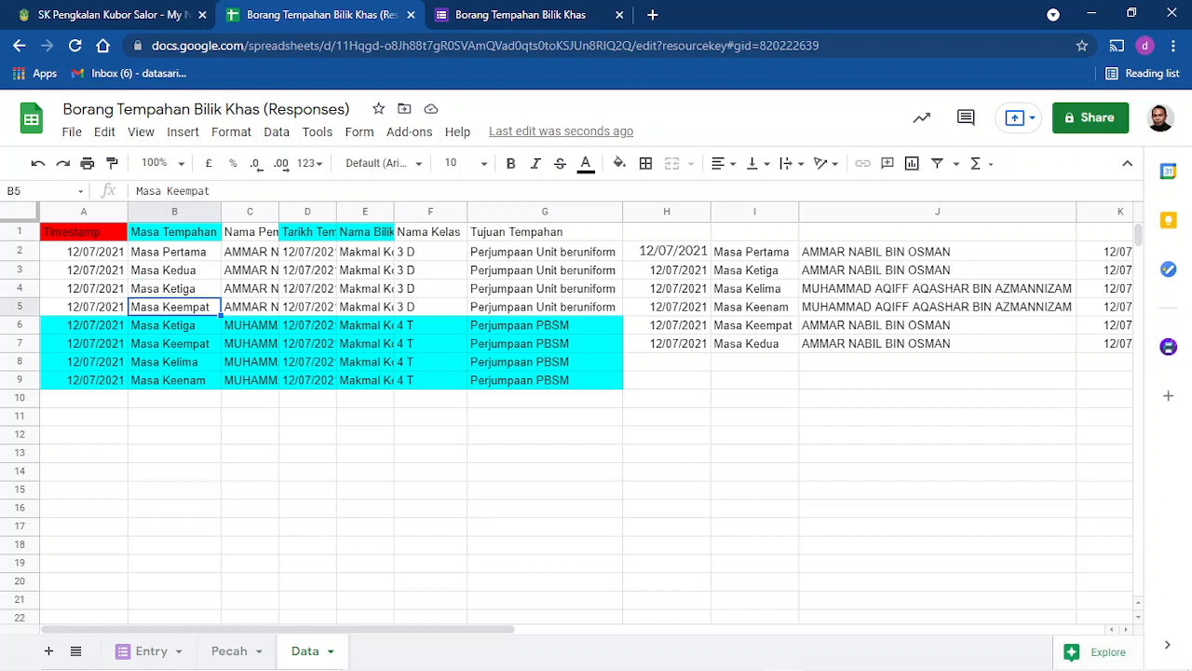
drag(84, 363, 545, 380)
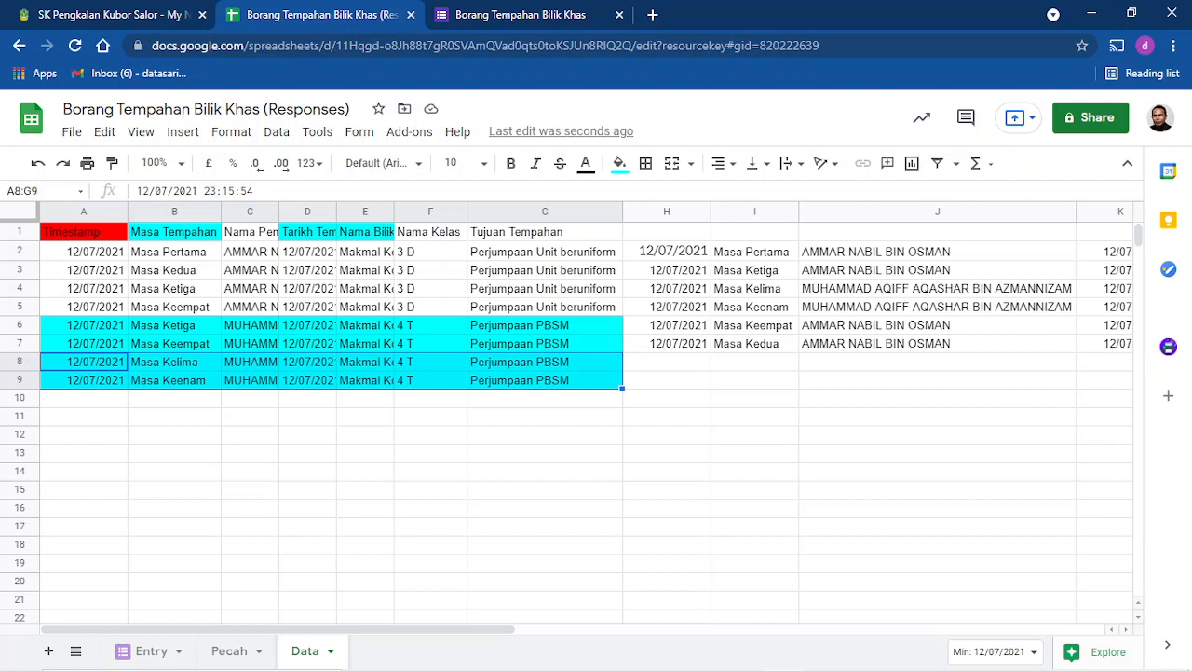
click(754, 363)
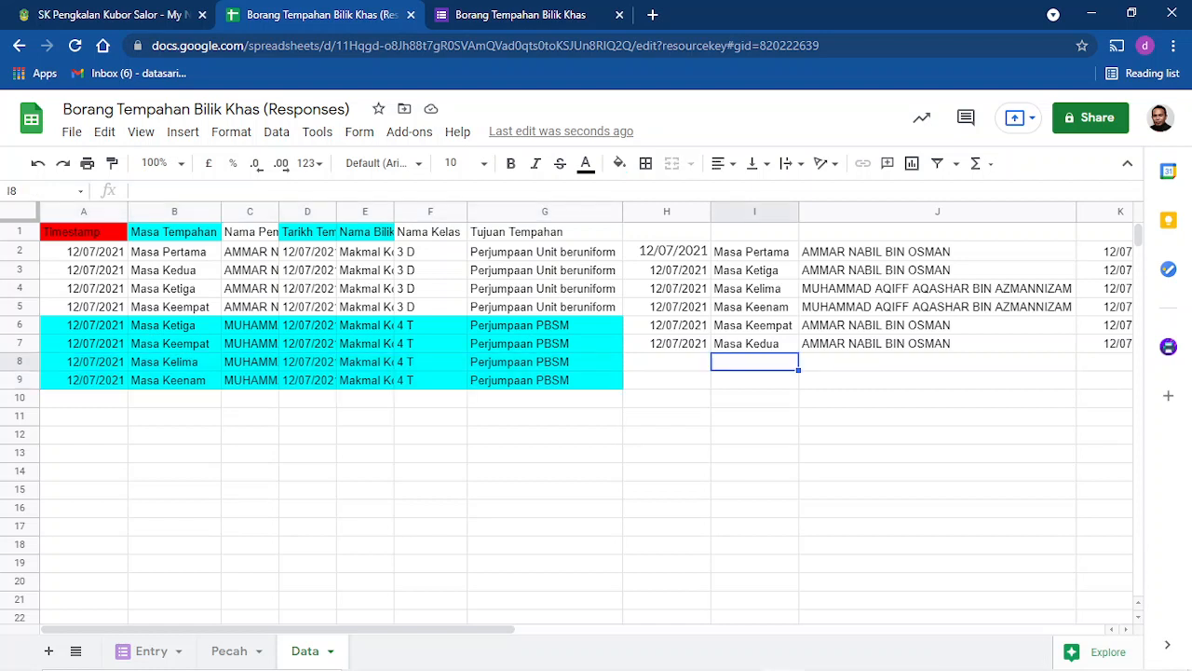
Widen column N of the sortn results to fit its Tujuan Tempahan entries.
drag(279, 630, 526, 630)
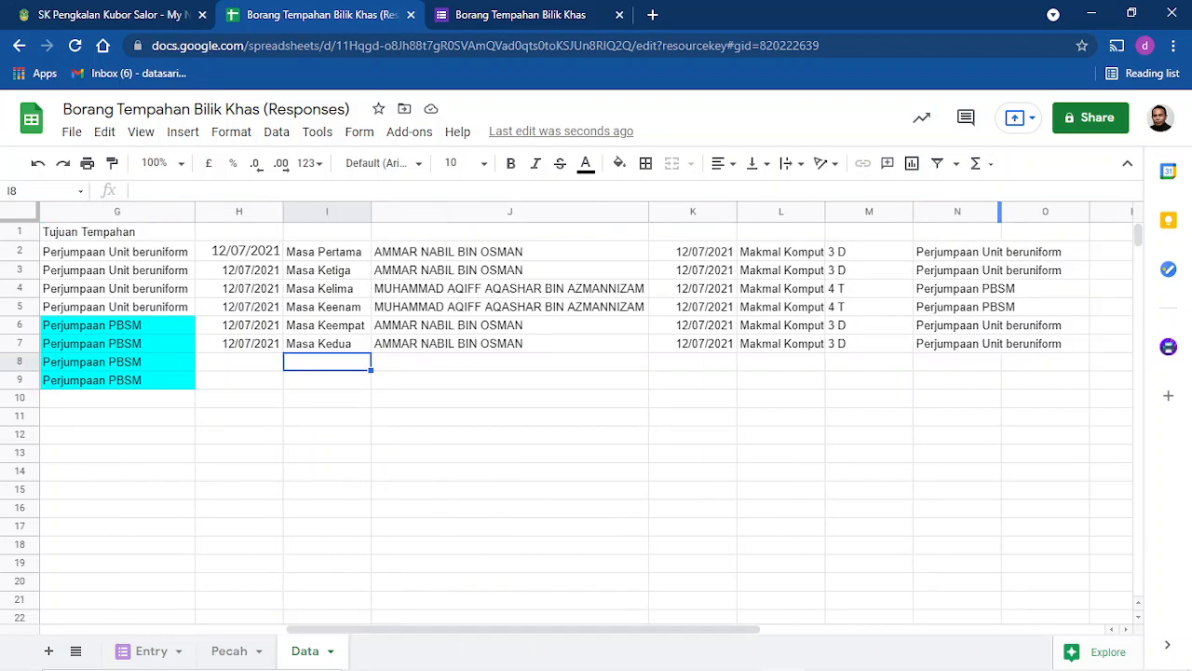
drag(1001, 212, 1066, 212)
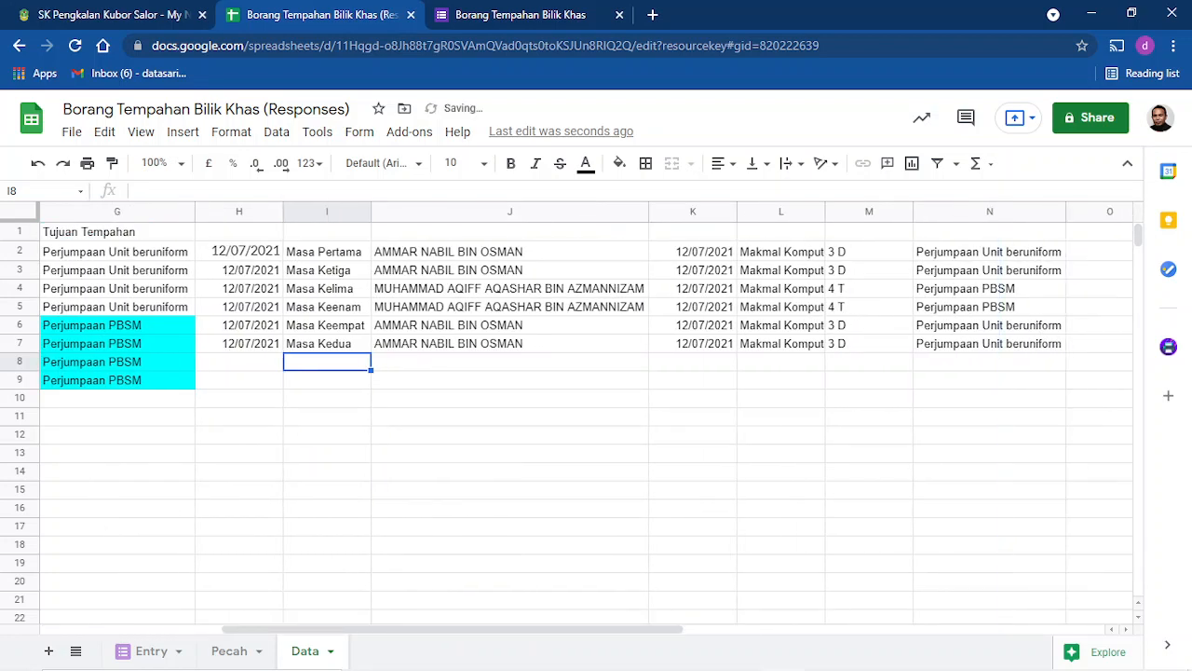
click(989, 362)
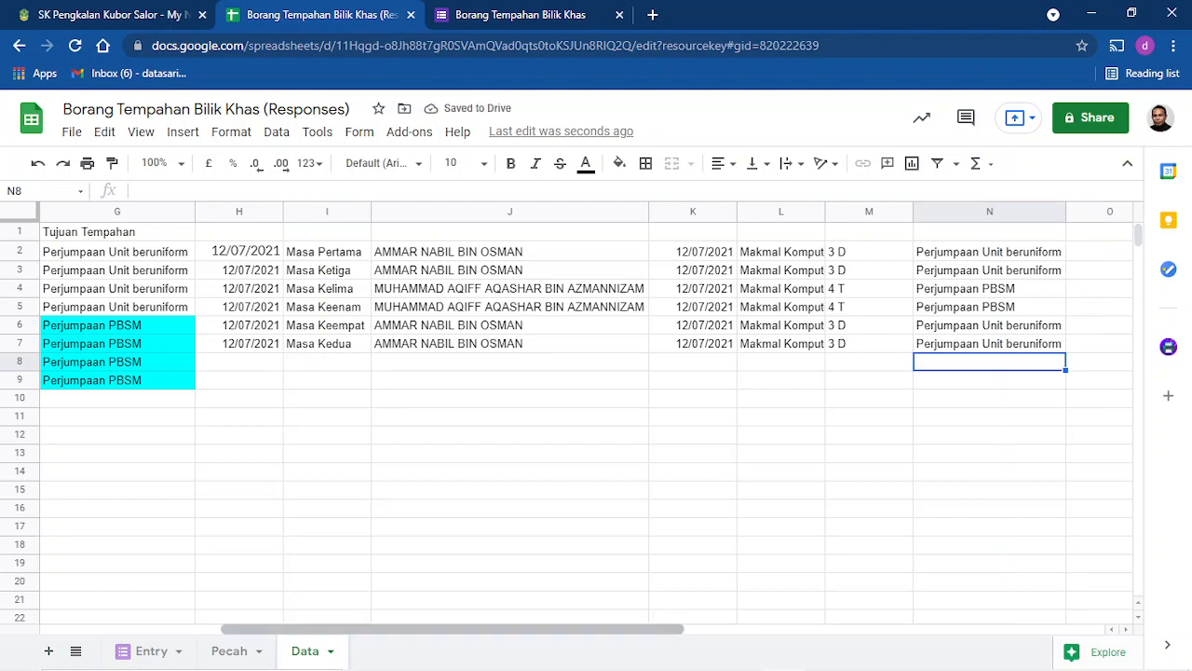
Copy the Tarikh Tempahan header from D1 to H1 above the first column of the sortn results.
scroll(596, 410, left, 5)
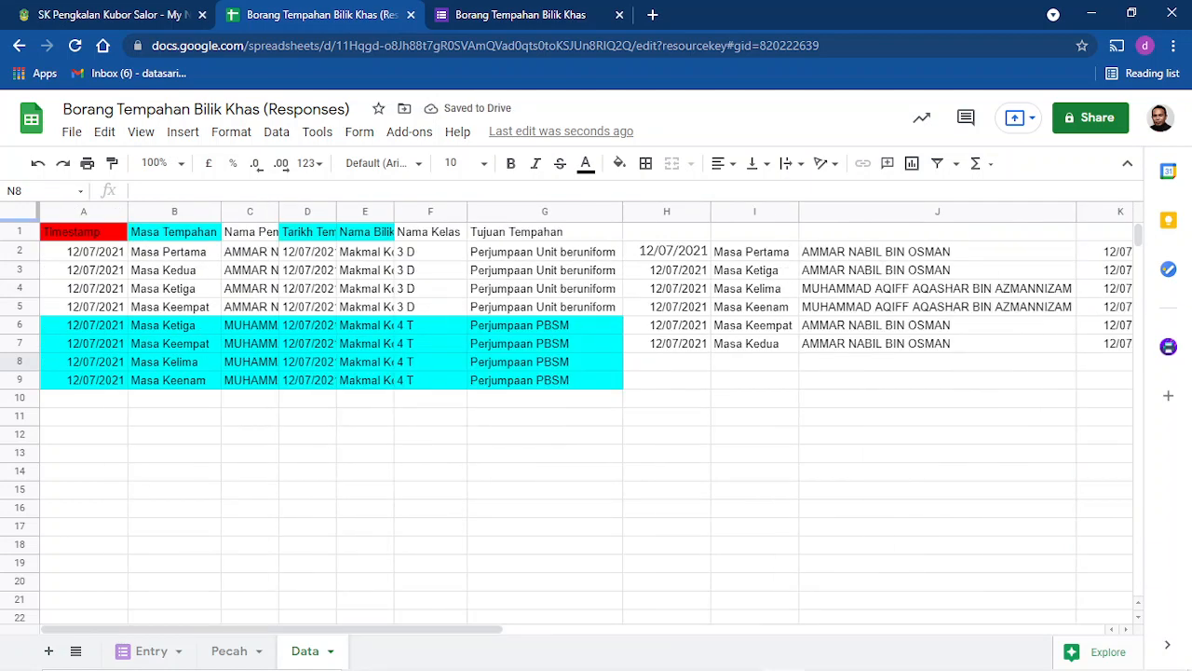
drag(545, 231, 174, 232)
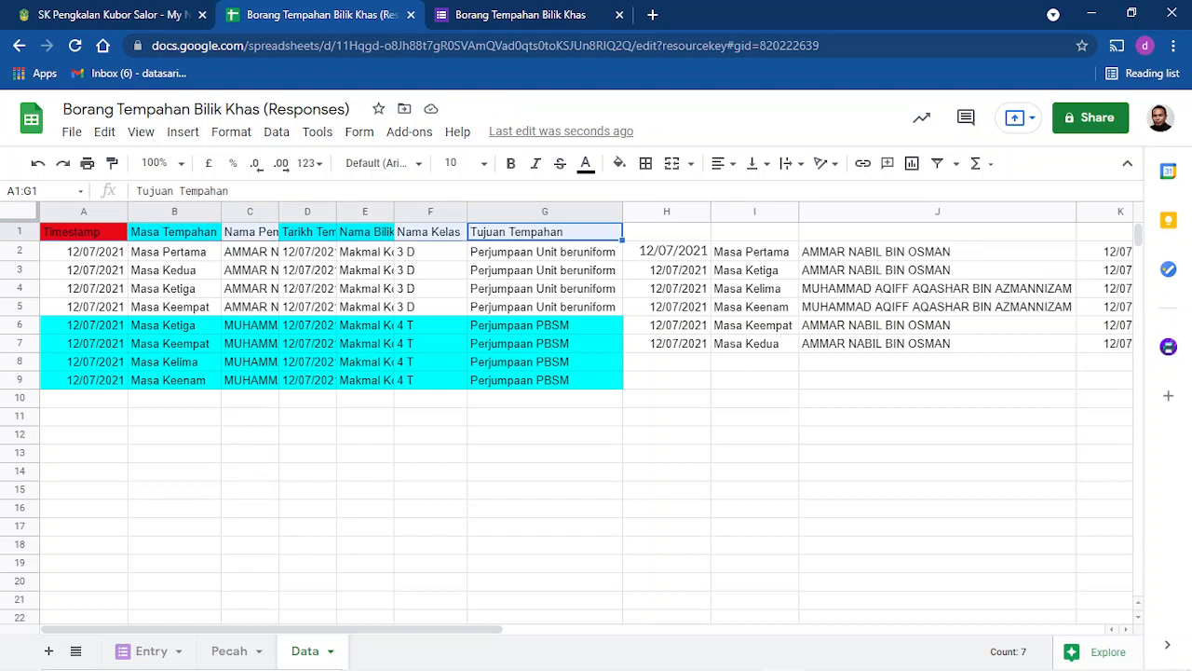
click(545, 232)
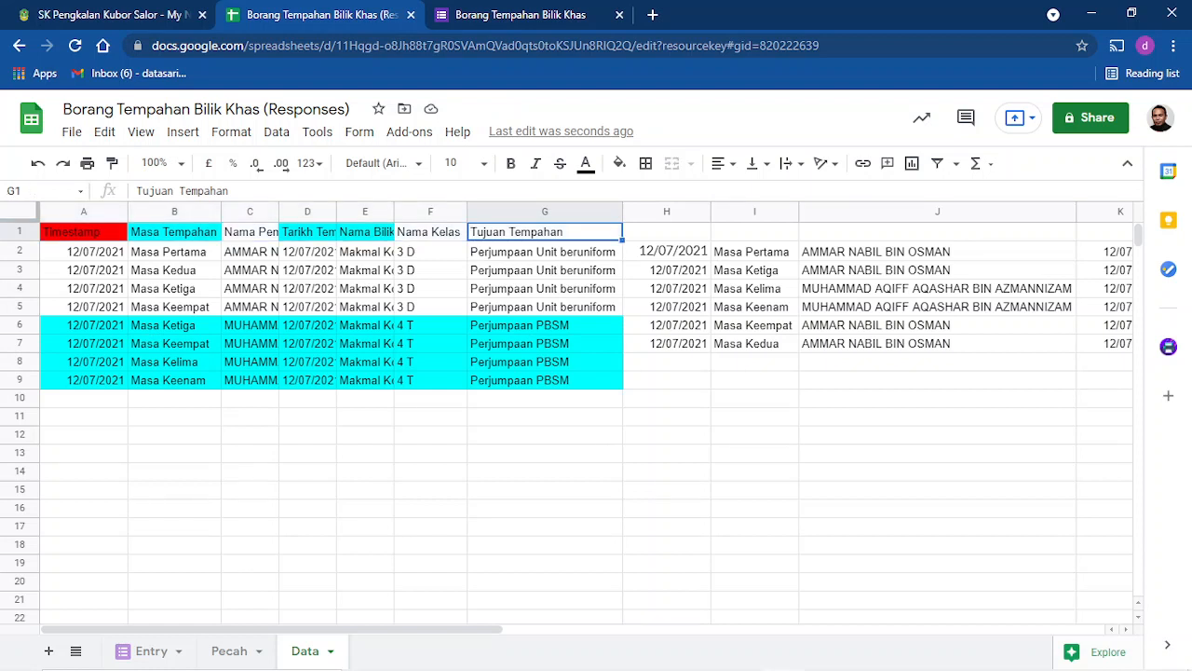
click(311, 232)
right_click(311, 232)
click(355, 186)
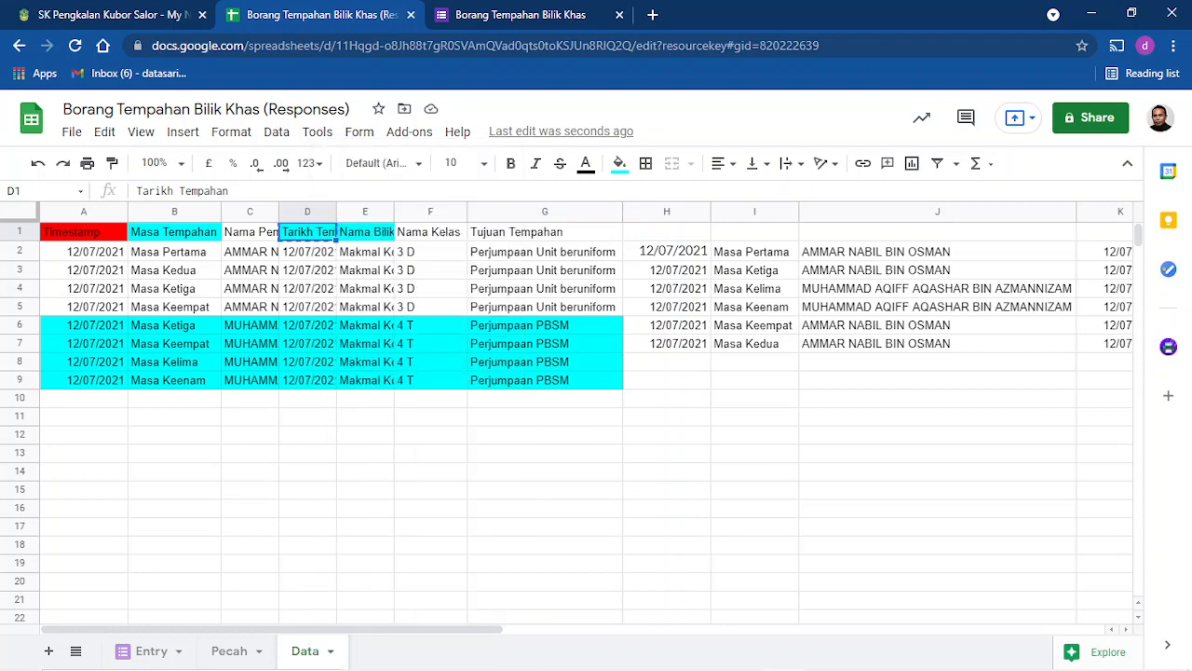
click(666, 232)
right_click(667, 232)
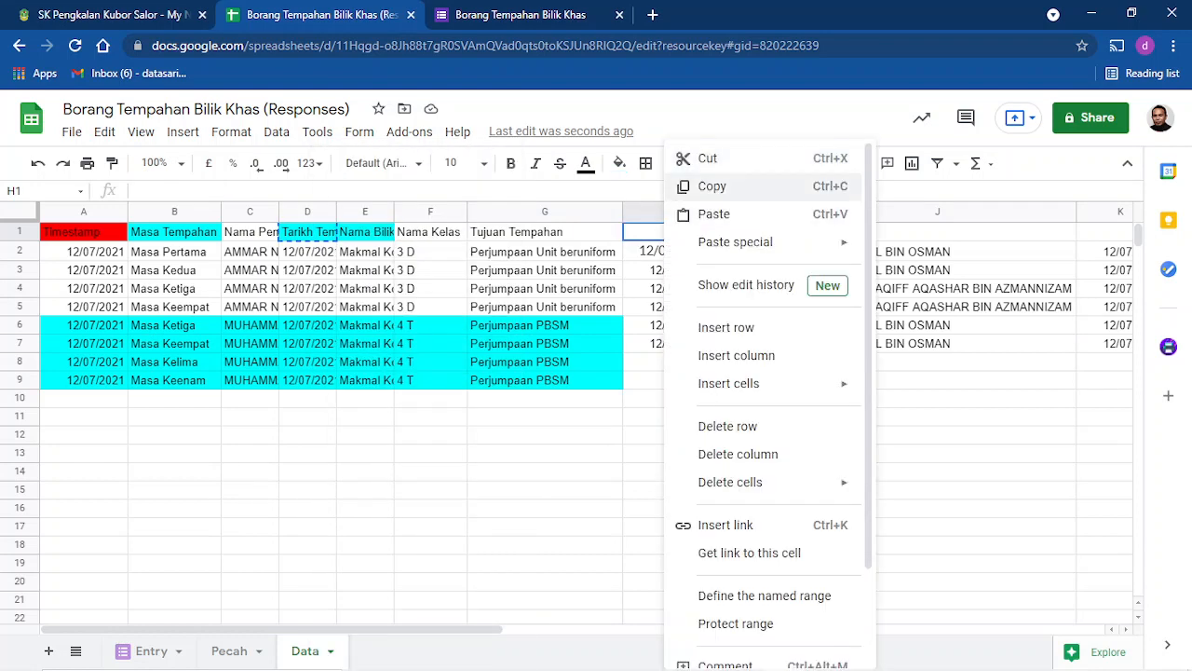
click(714, 215)
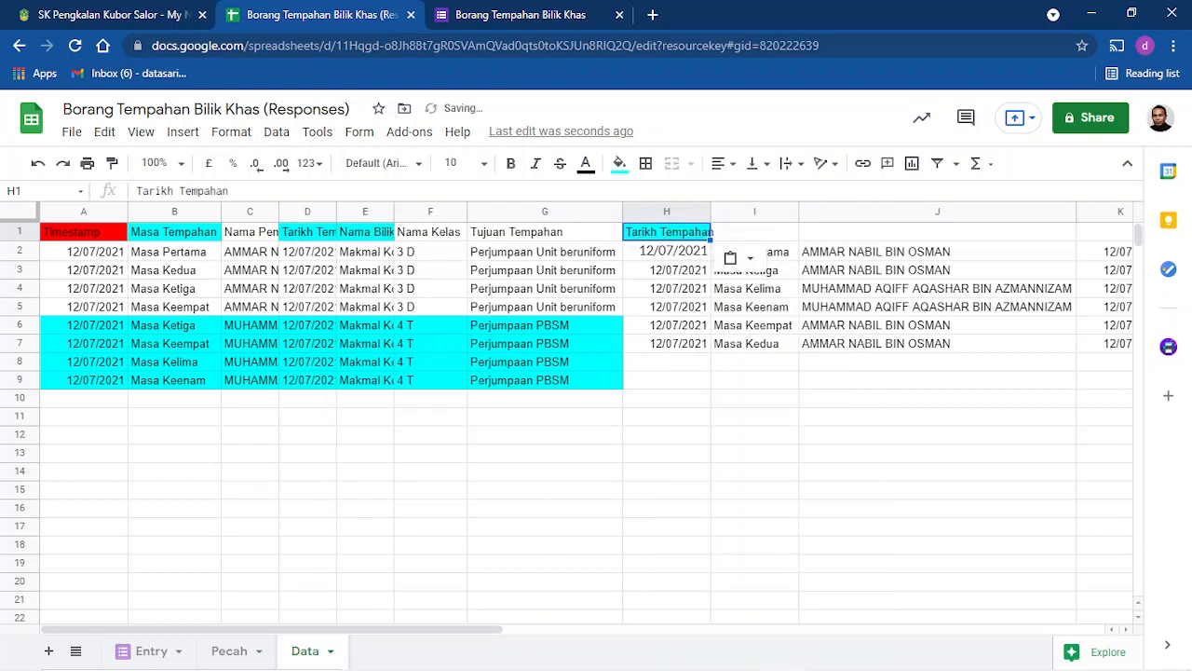
click(754, 398)
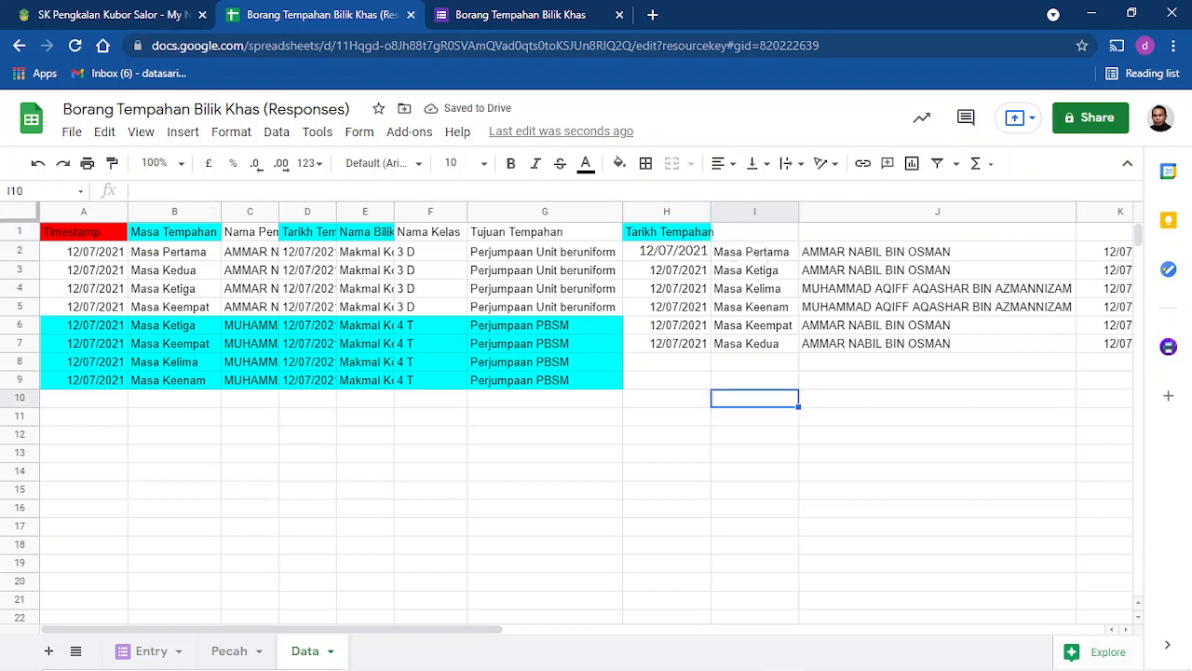
Copy the Masa Tempahan and Nama Pemohon headers from B1:C1 to I1:J1.
drag(174, 232, 244, 232)
right_click(242, 232)
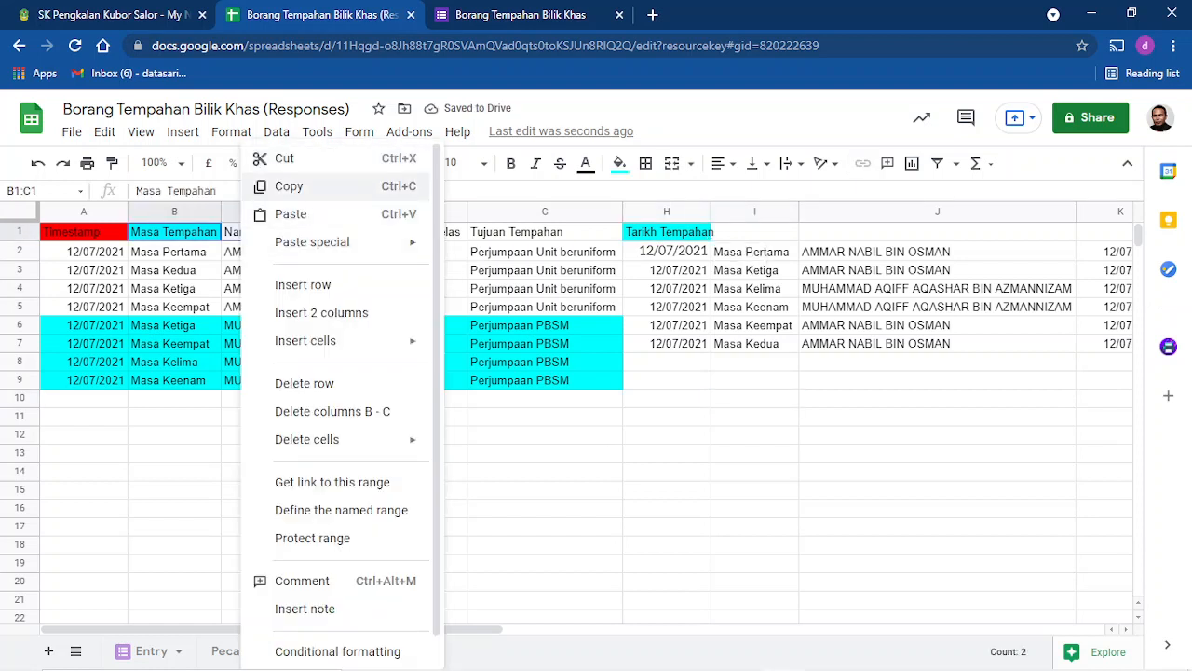
click(289, 187)
click(754, 232)
right_click(767, 231)
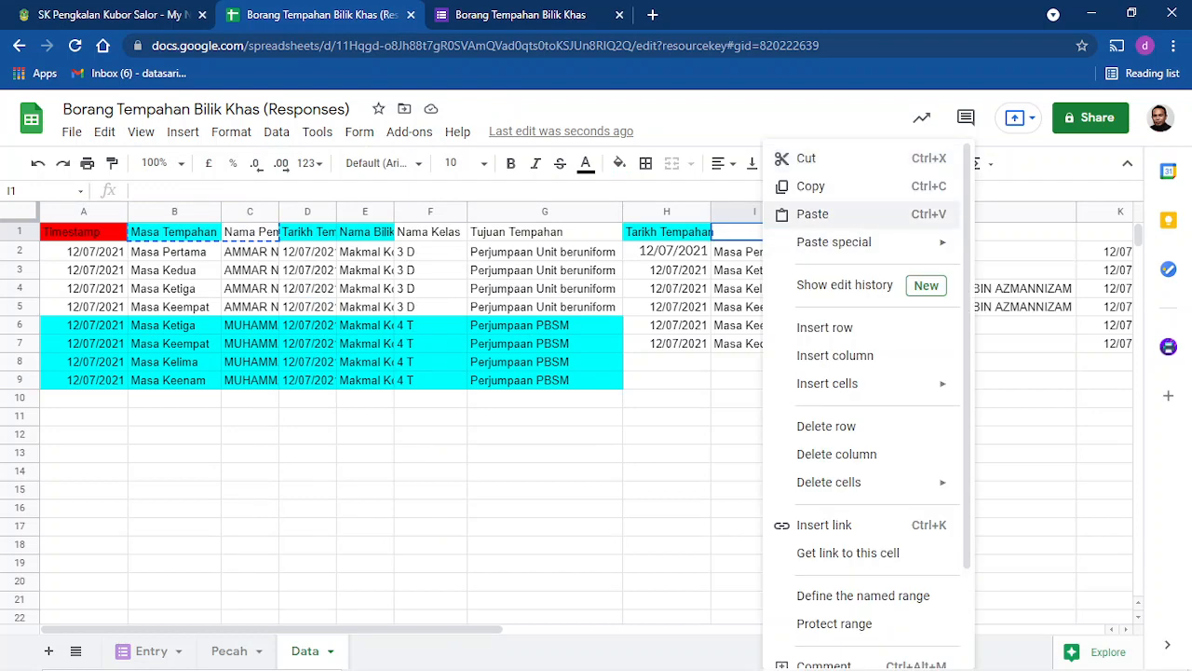
click(798, 213)
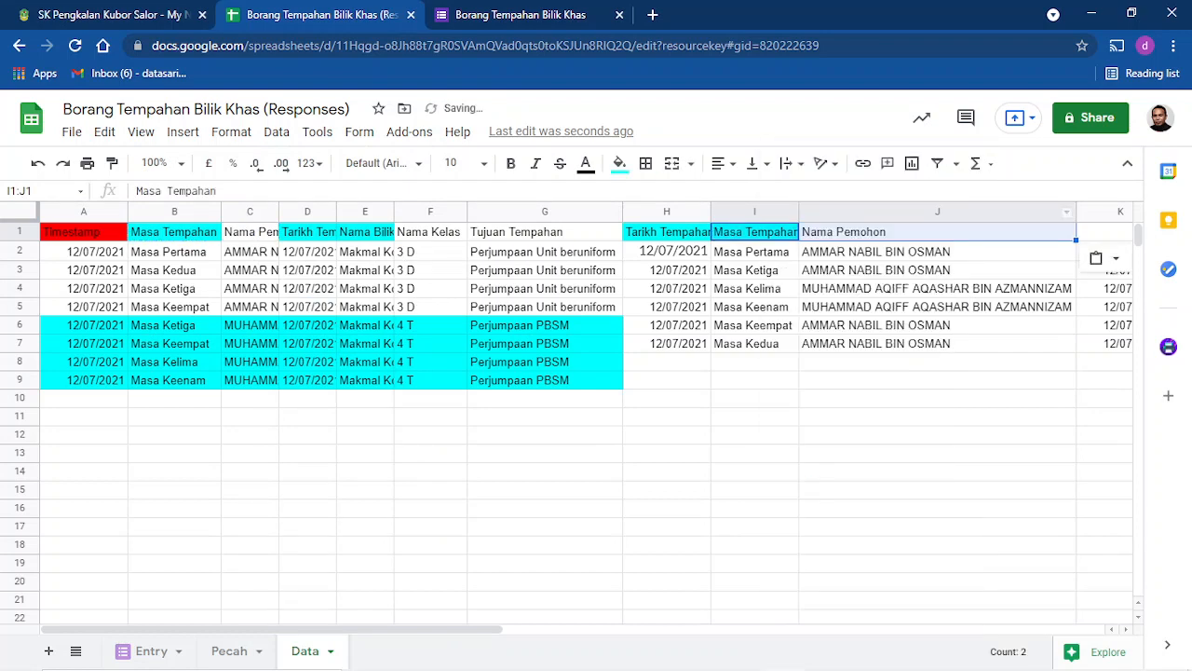
Copy the headers D1:G1, Tarikh Tempahan through Tujuan Tempahan, to K1:N1 above the remaining result columns.
drag(410, 629, 585, 630)
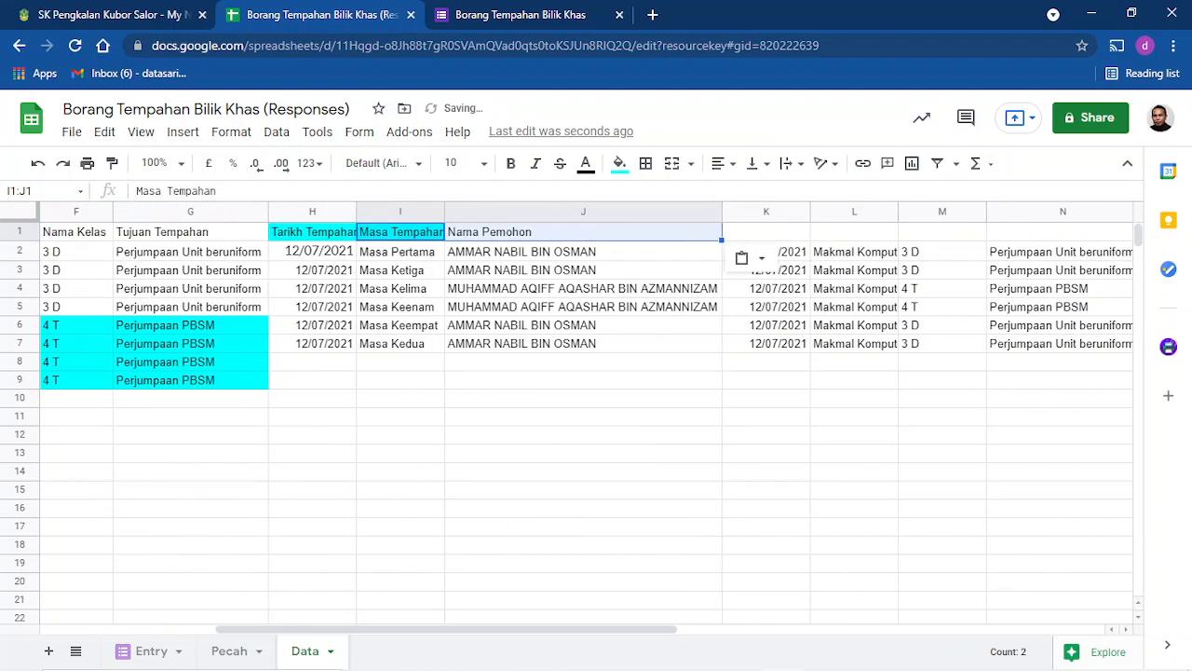
click(766, 232)
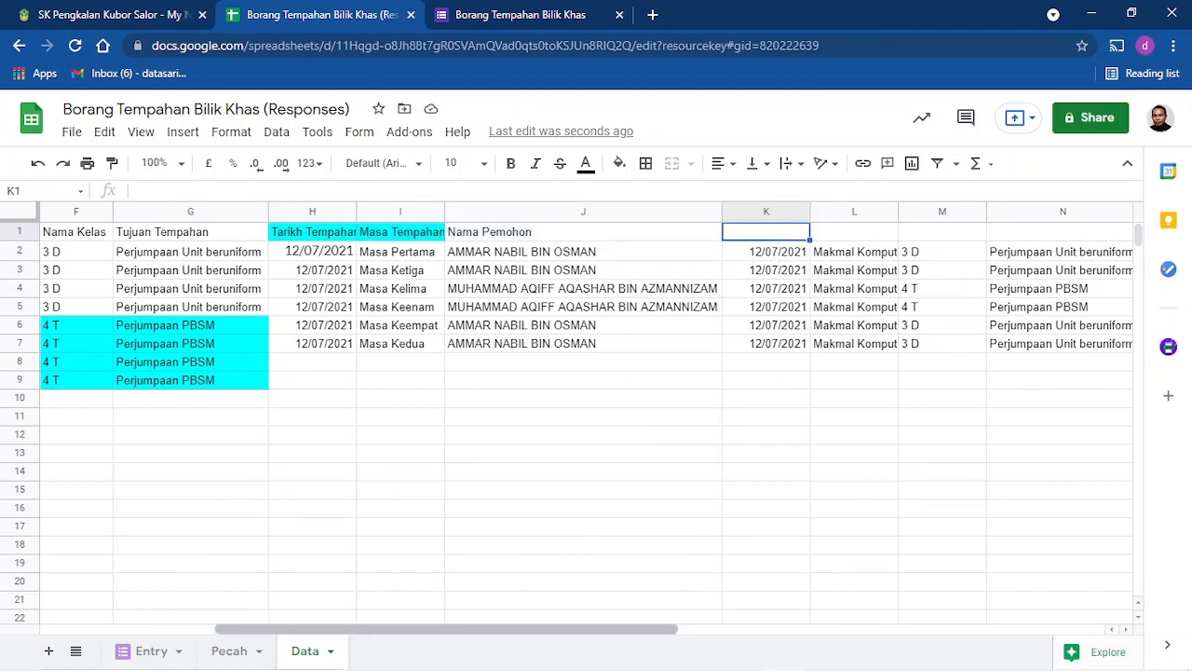
drag(447, 629, 316, 630)
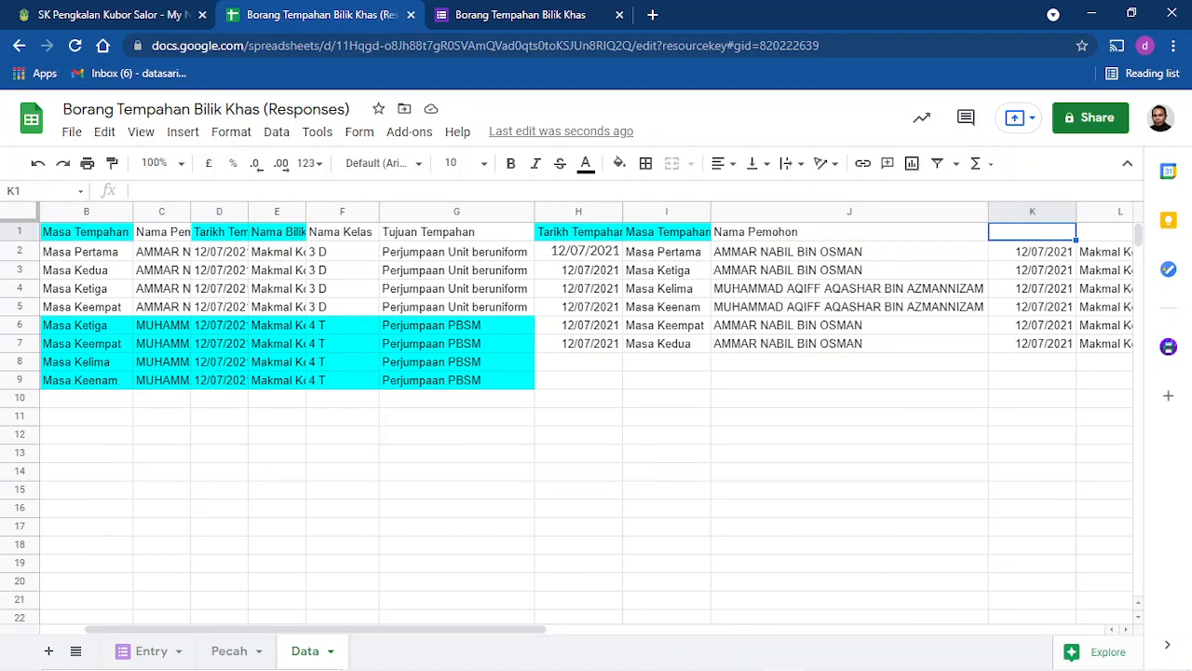
drag(219, 232, 456, 231)
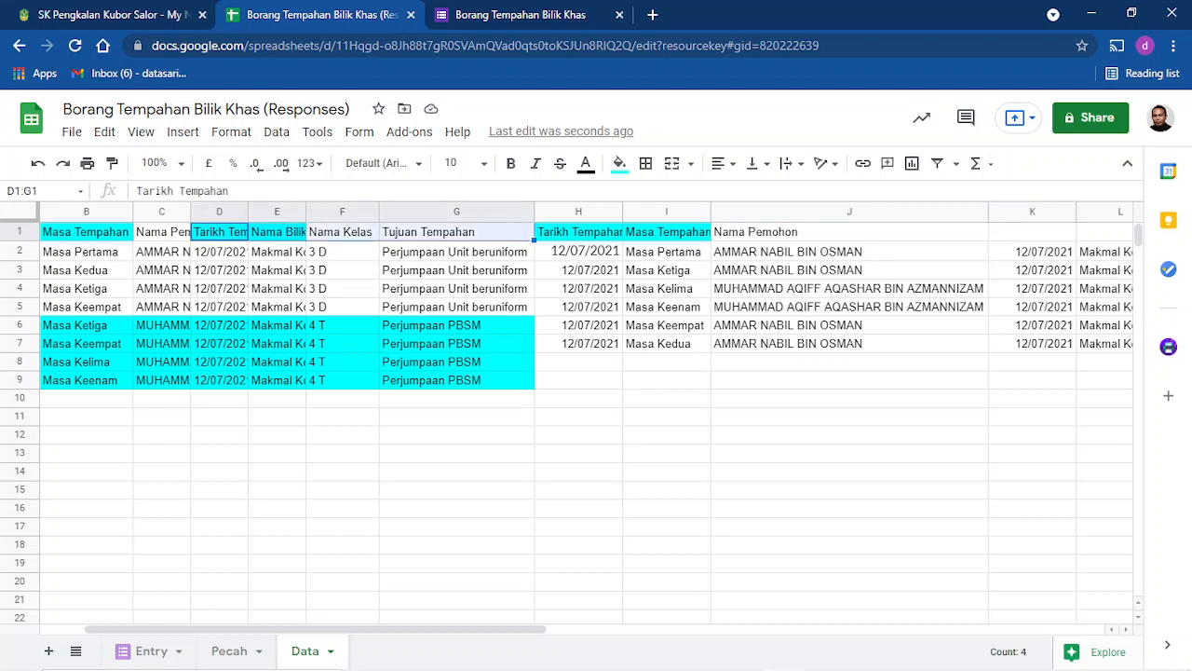
right_click(431, 232)
click(478, 185)
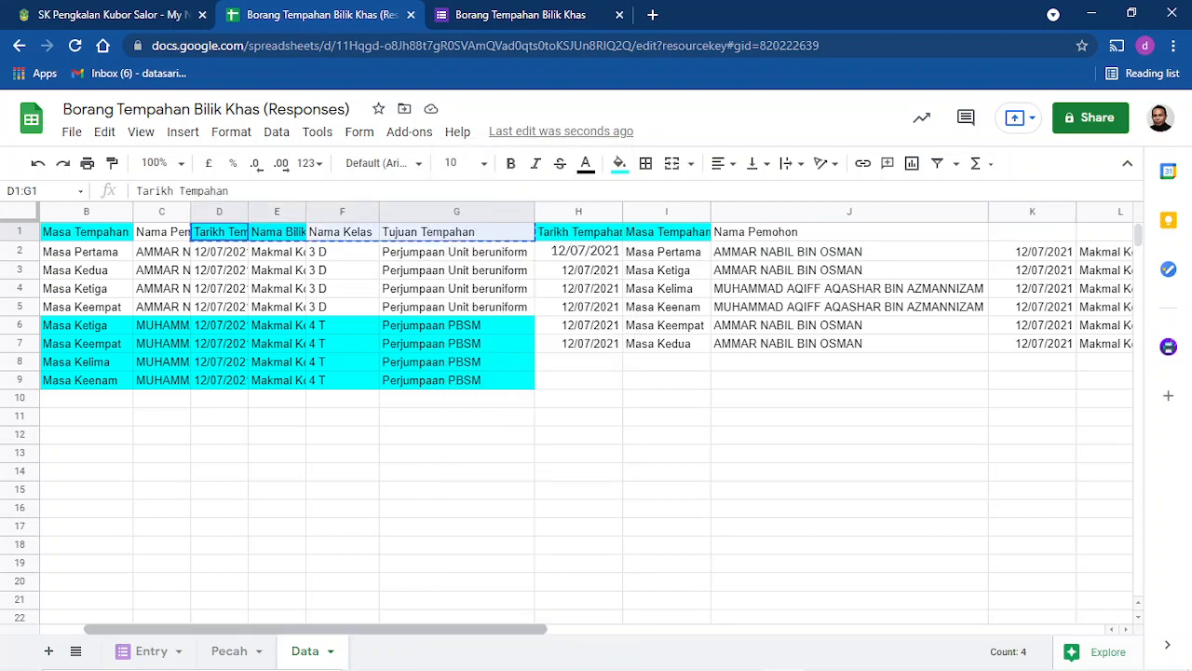
drag(317, 629, 472, 629)
right_click(698, 232)
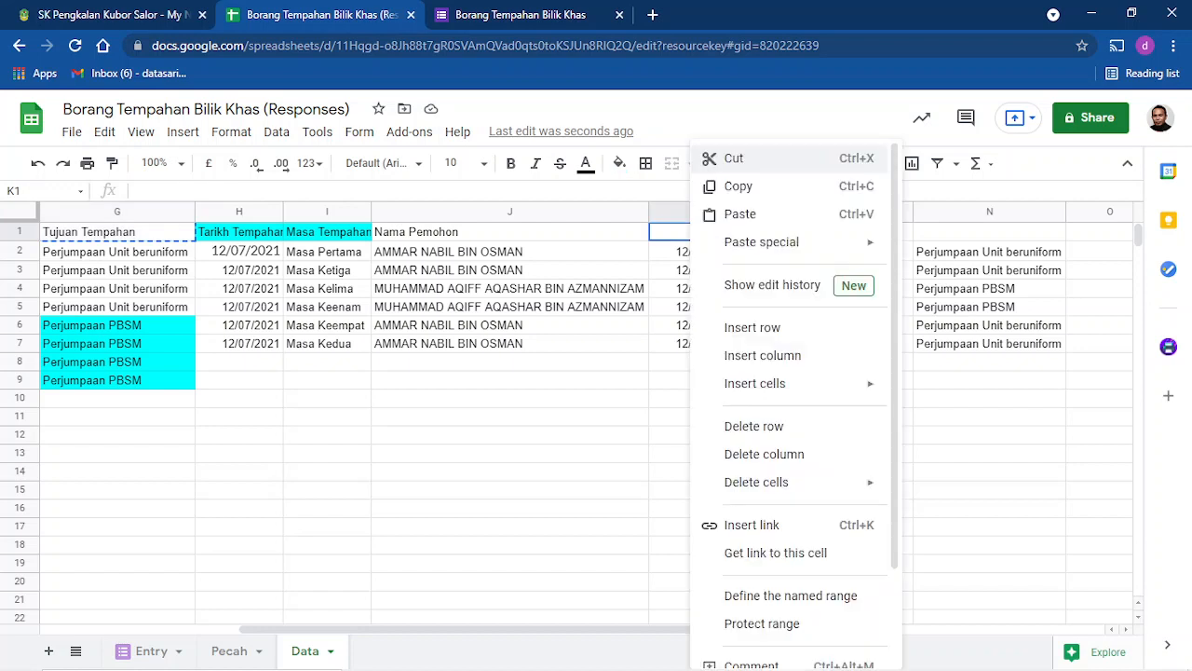
click(736, 212)
click(869, 435)
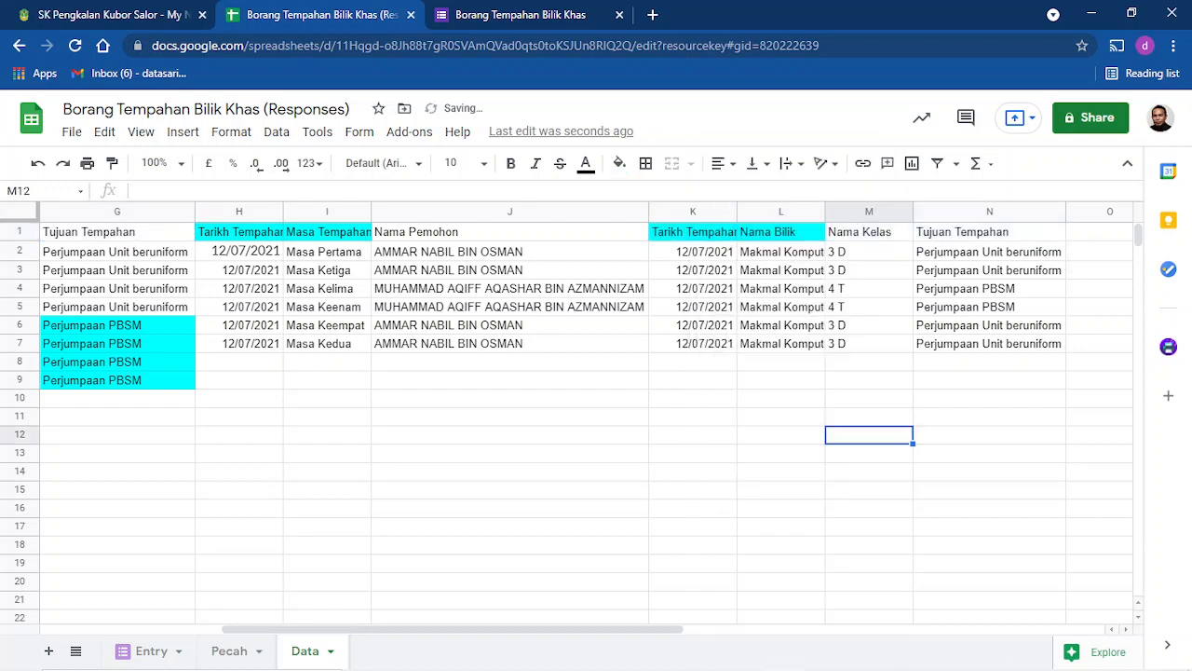
Format the result headers H1:N1 with a red fill and bold white text, and fit column H's width to its contents.
drag(239, 231, 990, 231)
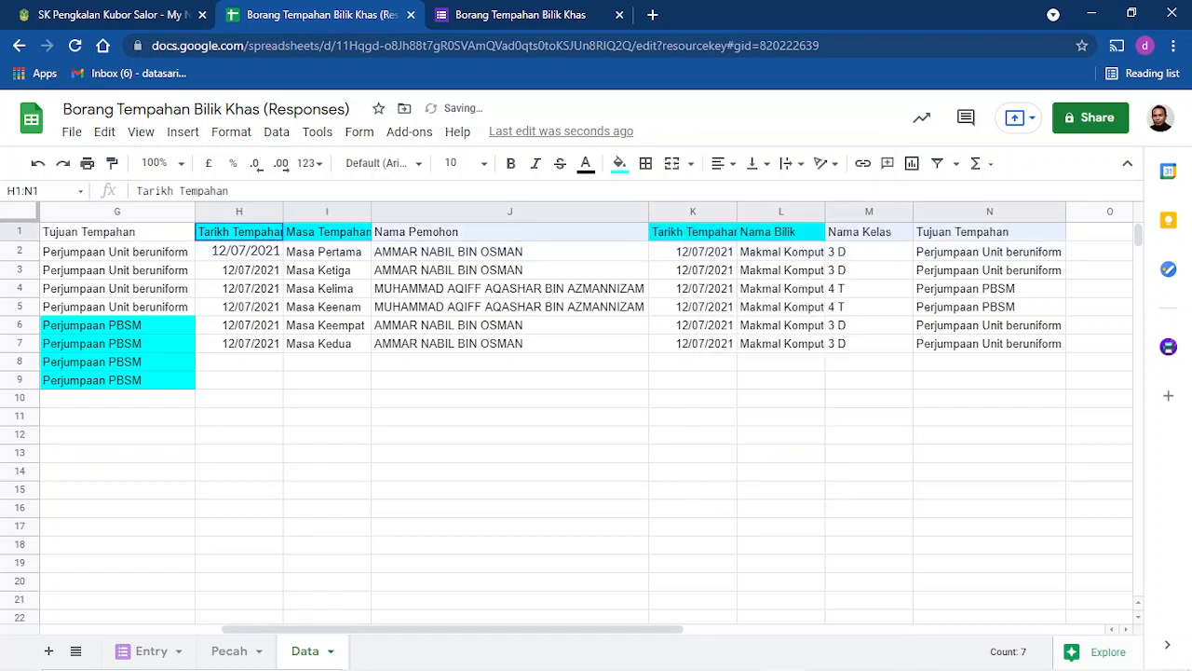
click(619, 163)
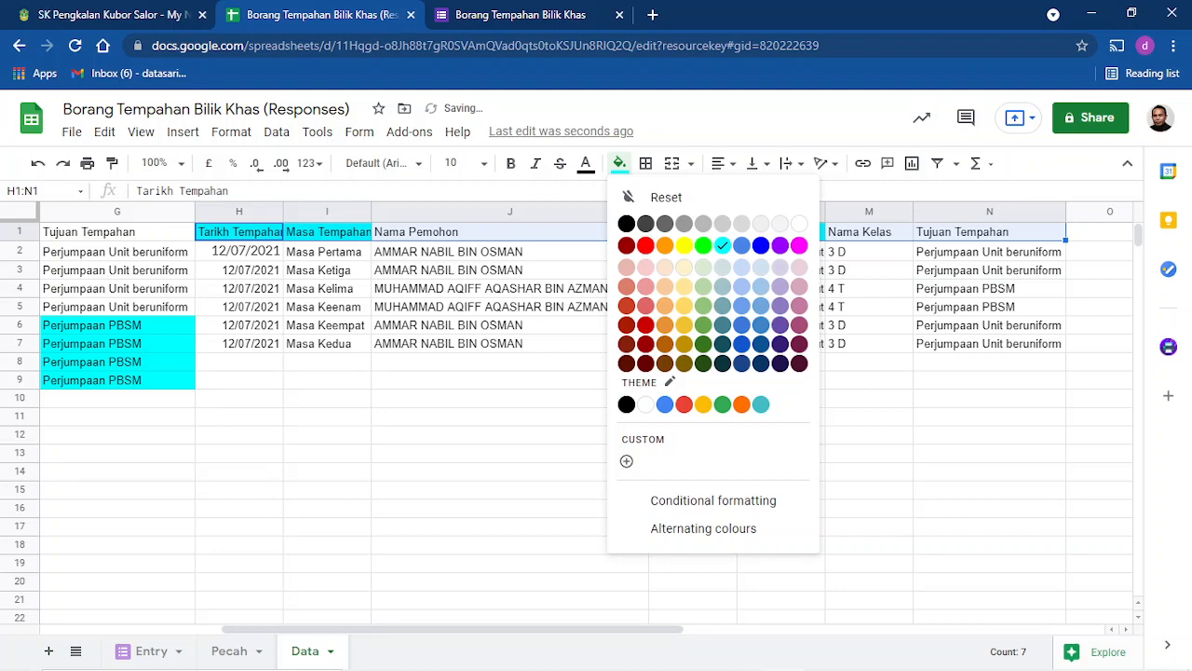
click(645, 245)
click(585, 163)
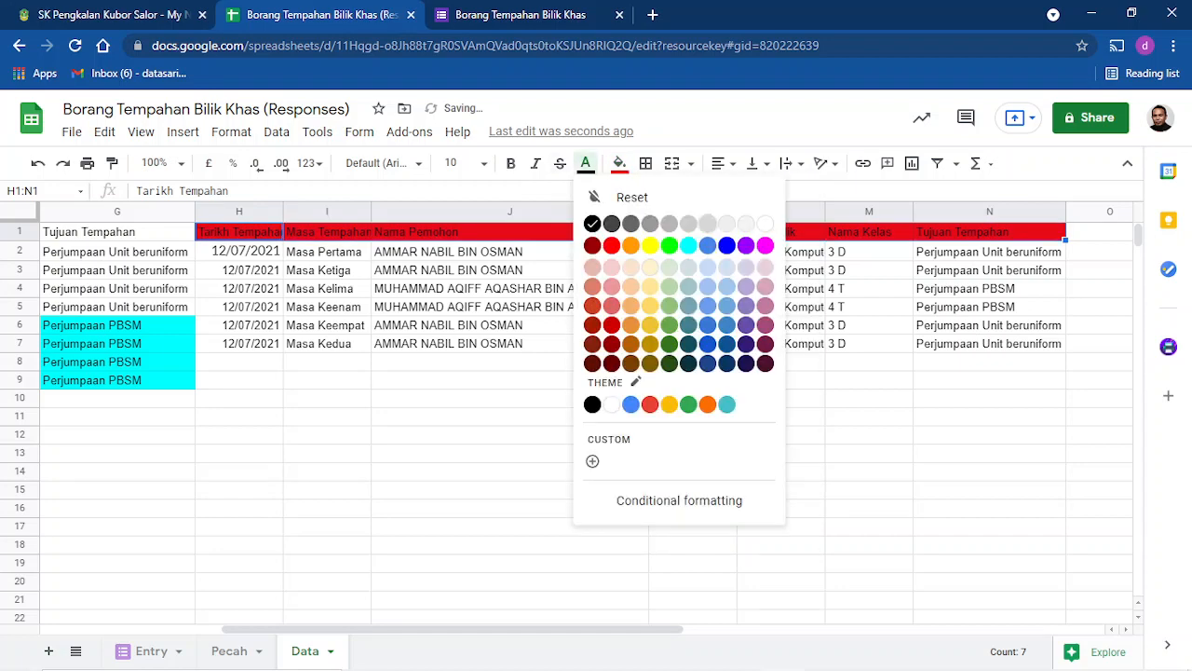
click(766, 223)
click(540, 416)
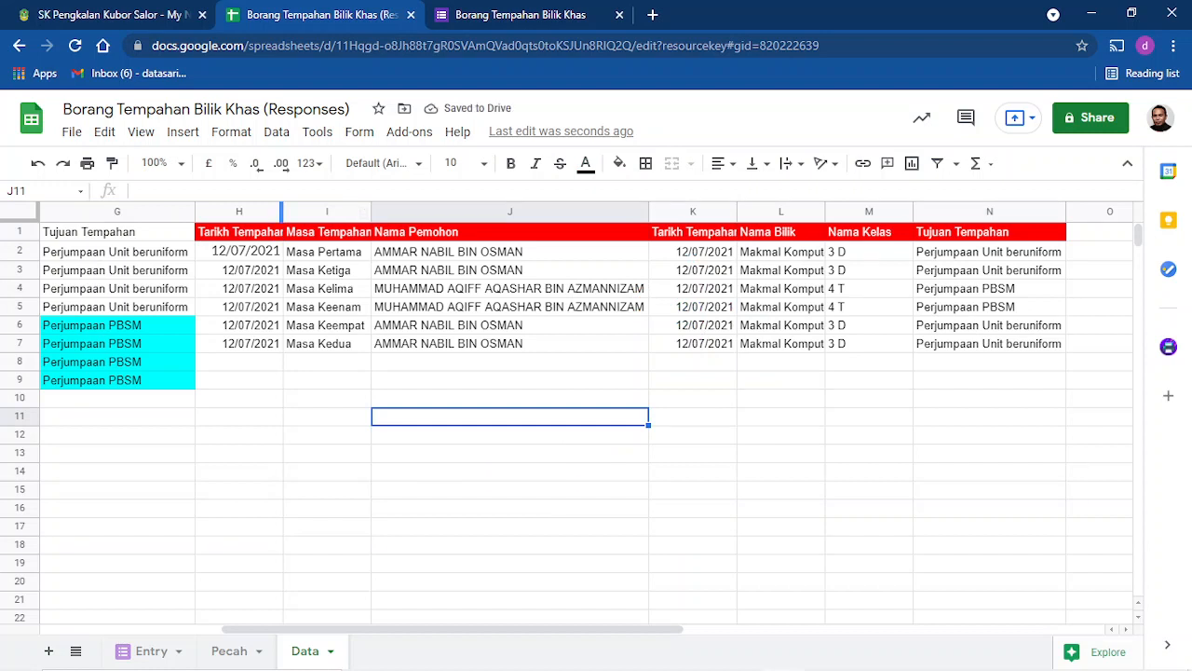
double_click(281, 212)
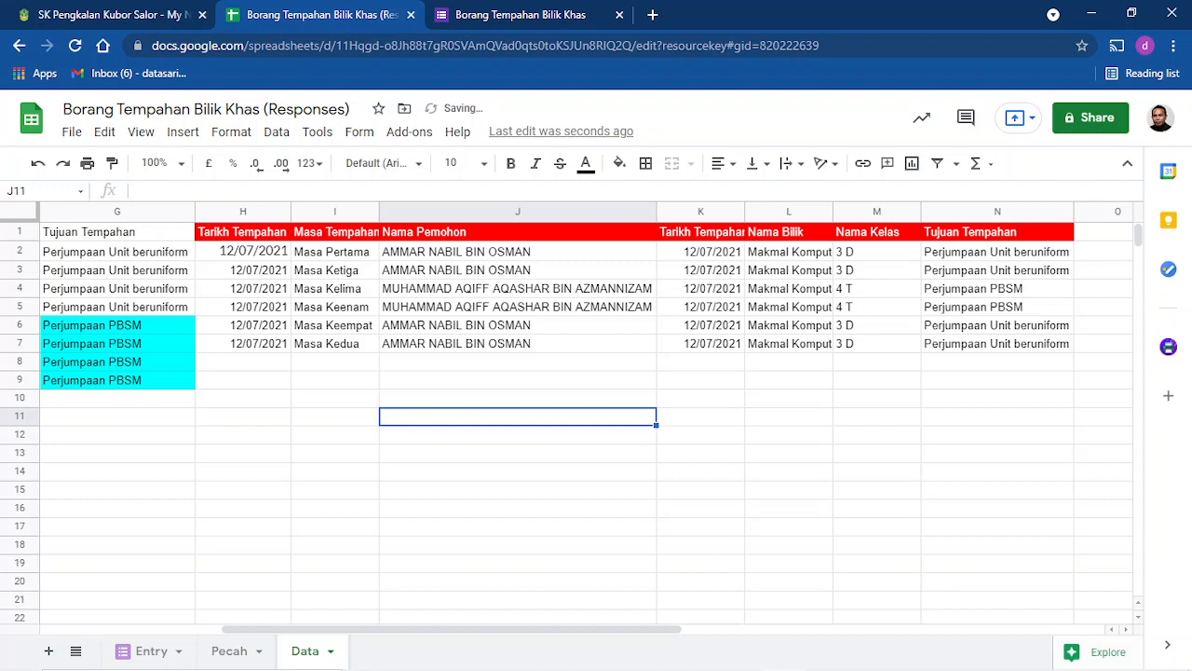
Add a new sheet after Data and name it StatusT.
click(48, 650)
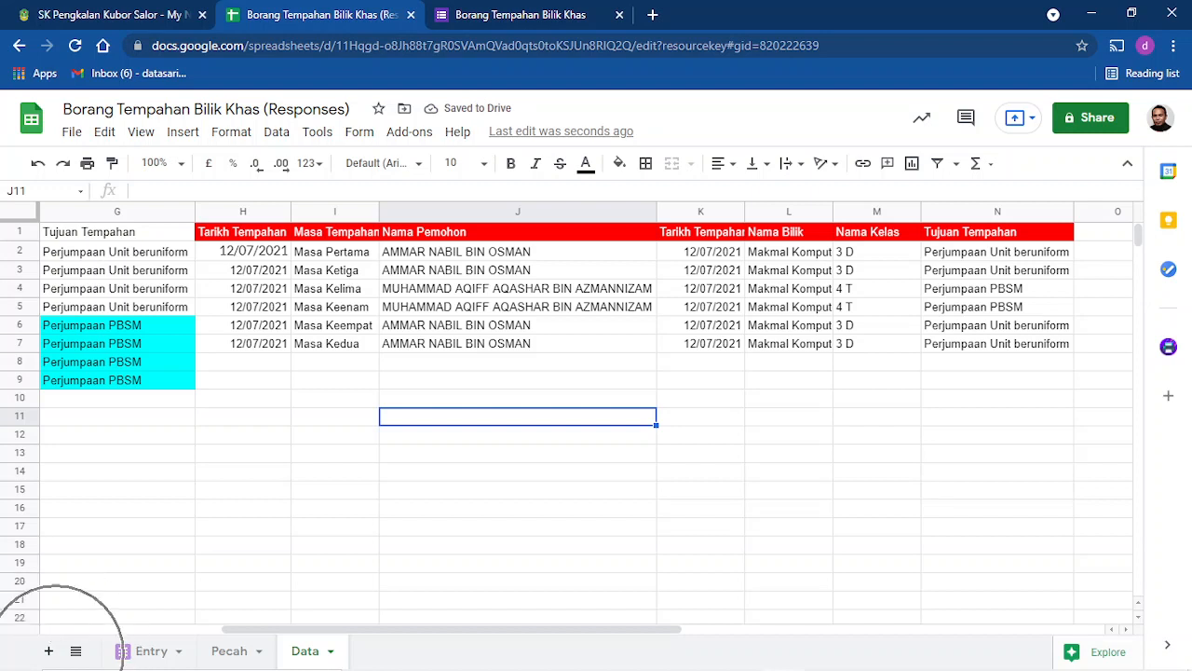
double_click(384, 651)
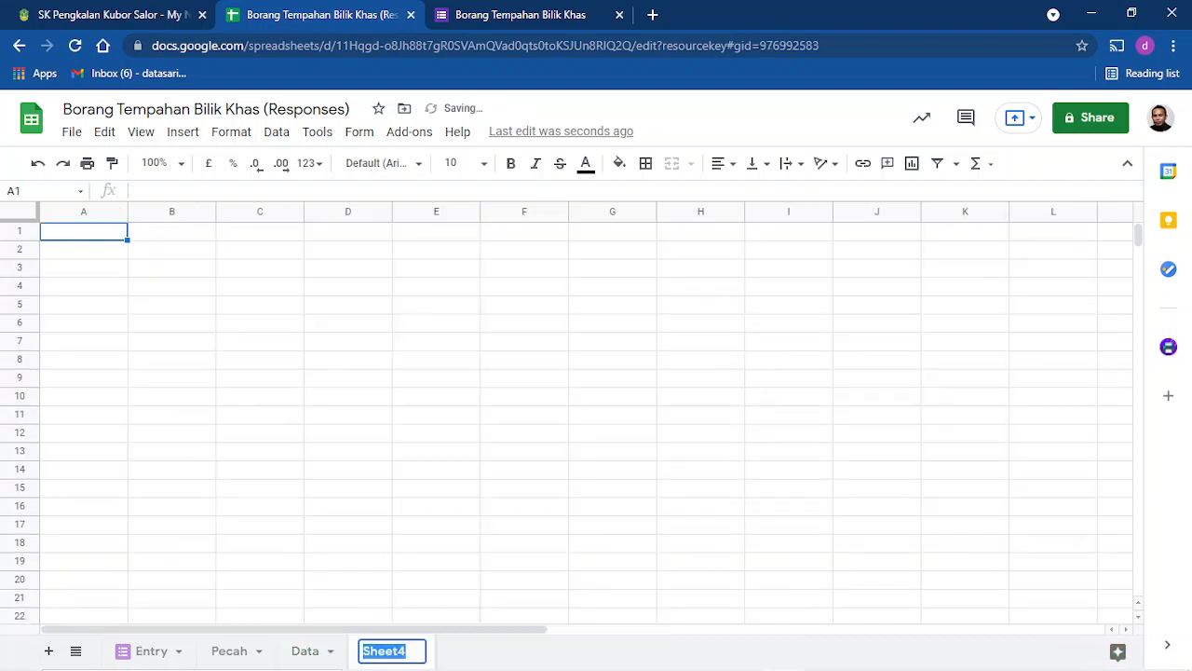
text(S)
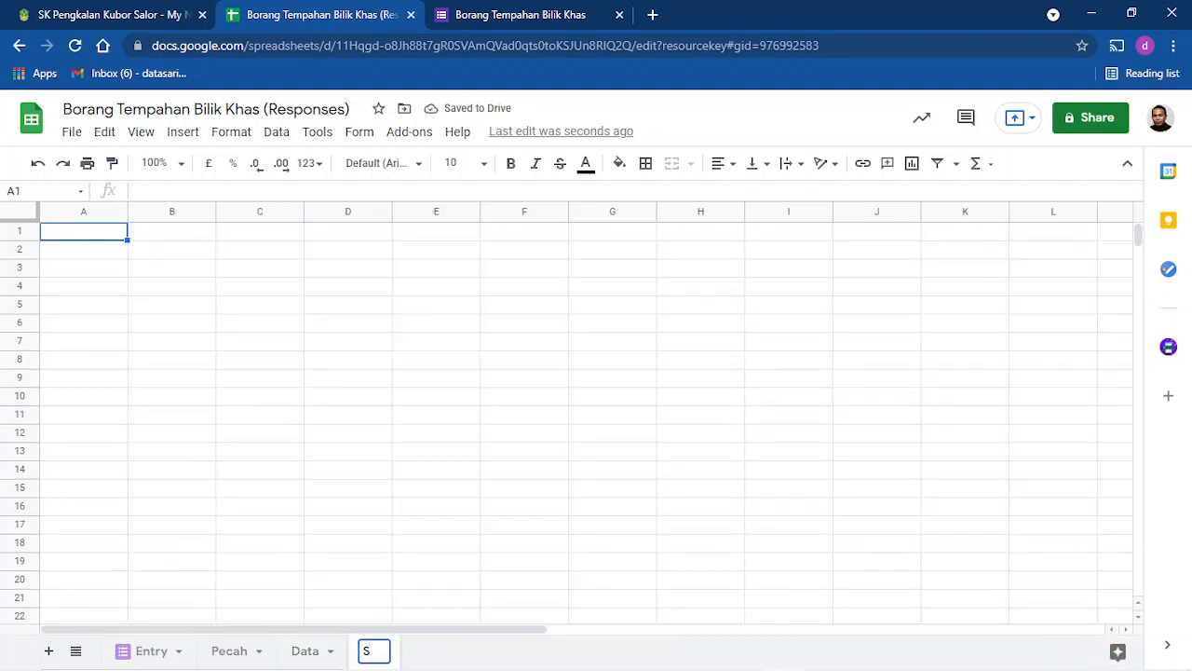
text(T)
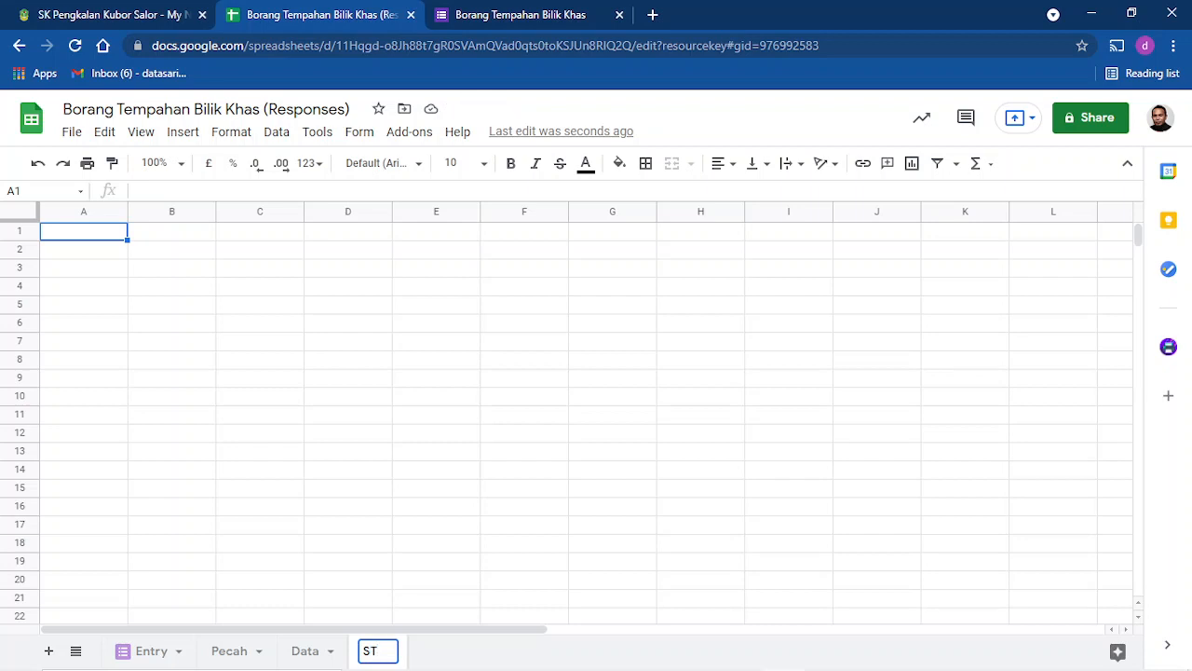
text(atus)
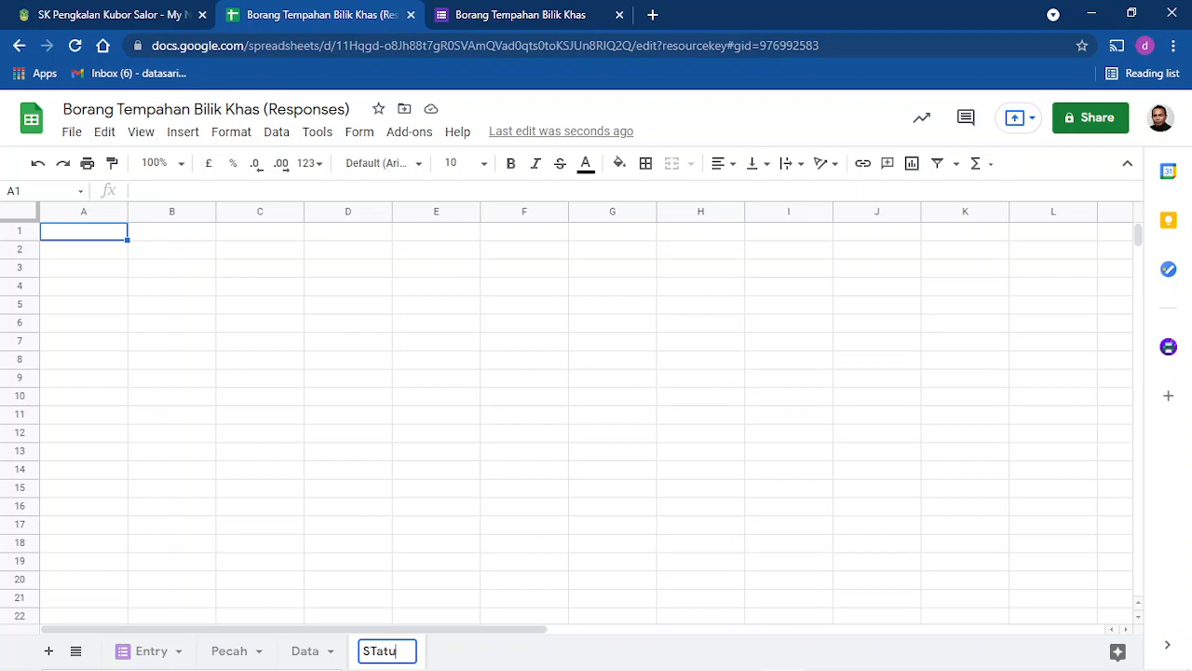
key(BackSpace)
key(BackSpace)
key(BackSpace)
key(BackSpace)
key(BackSpace)
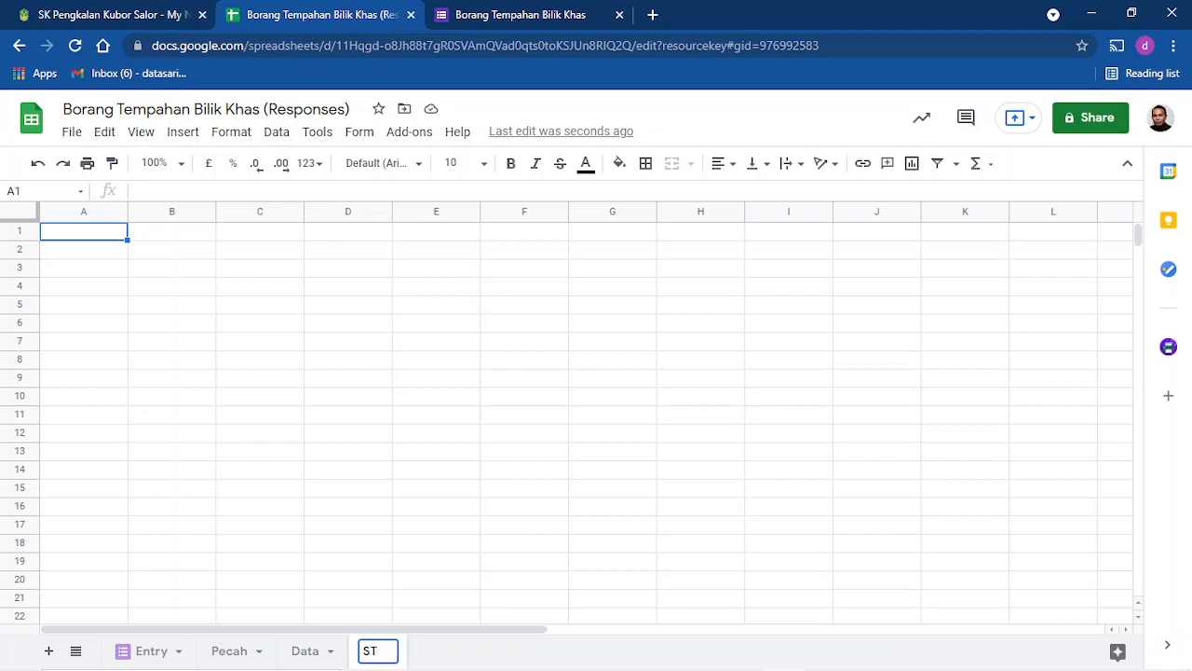
text(tatusT)
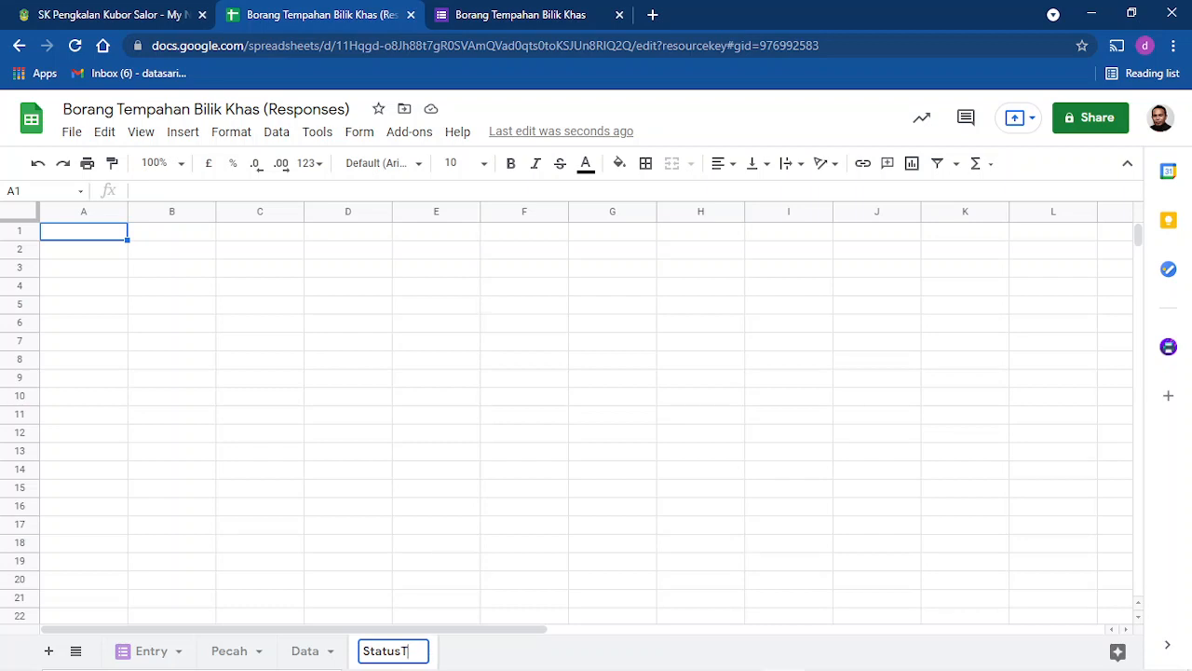
click(436, 452)
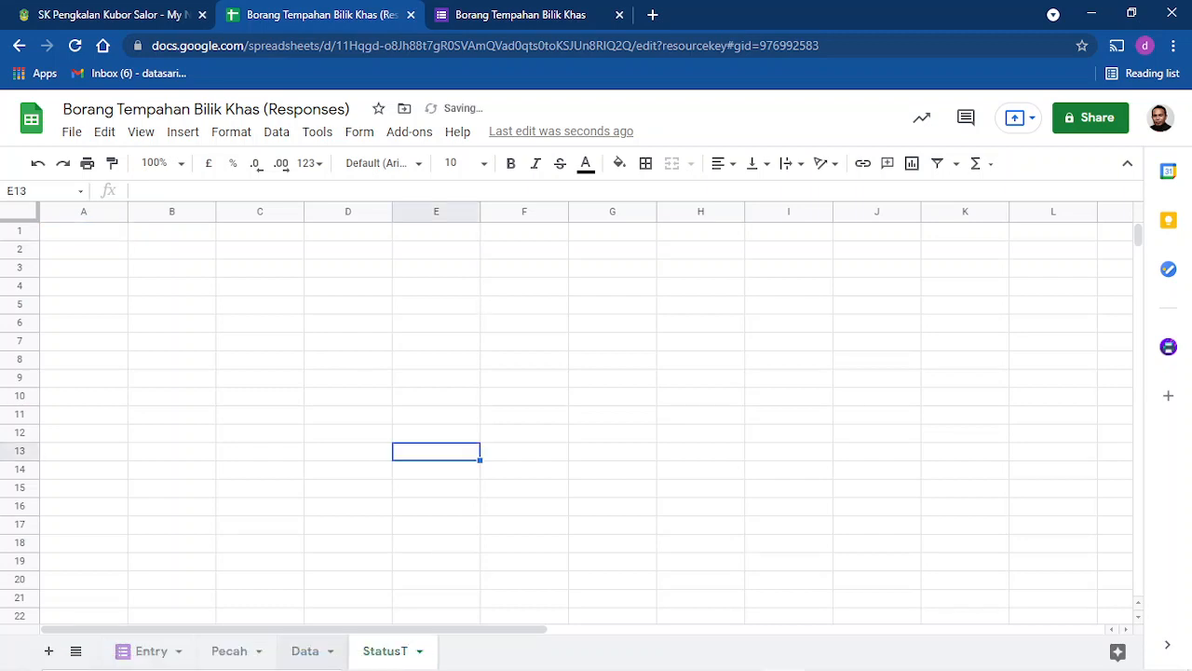
Pull columns H:N of the Data sheet into StatusT from cell A1 with =ARRAYFORMULA(Data!H:N).
click(305, 651)
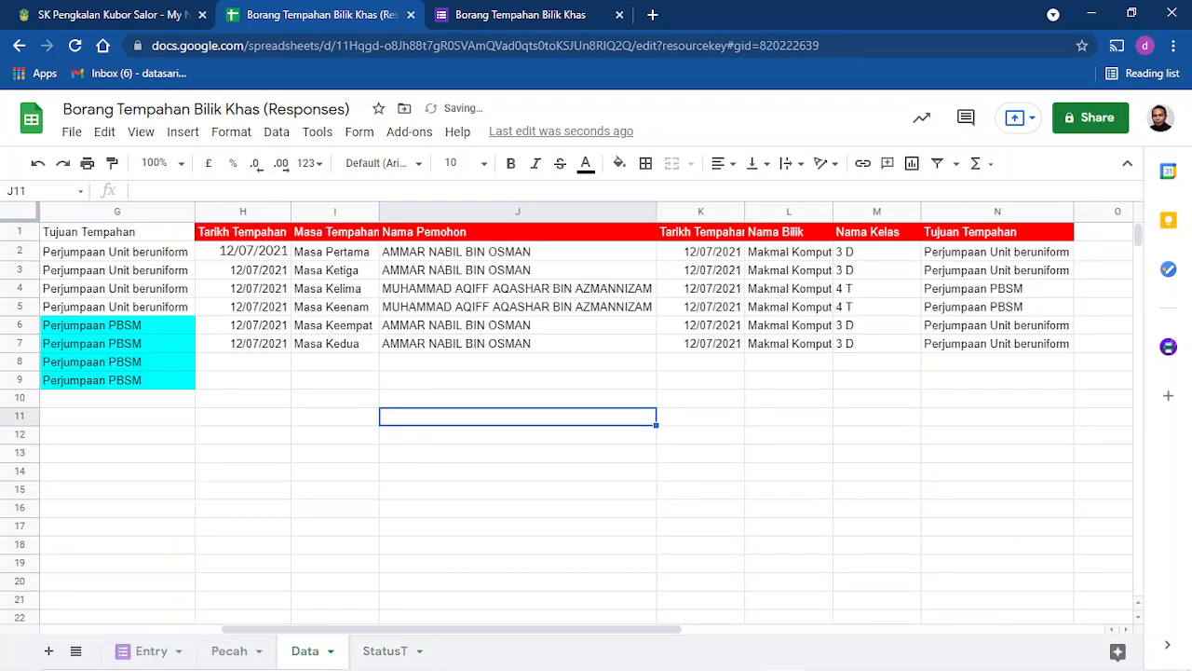
click(385, 651)
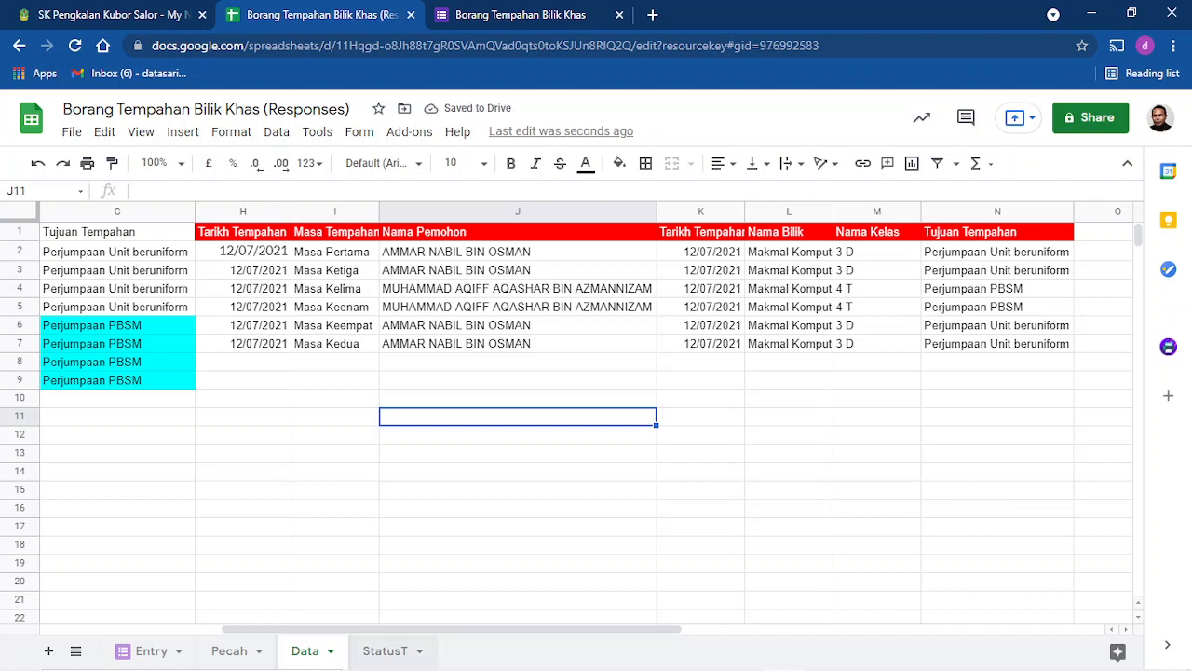
click(84, 231)
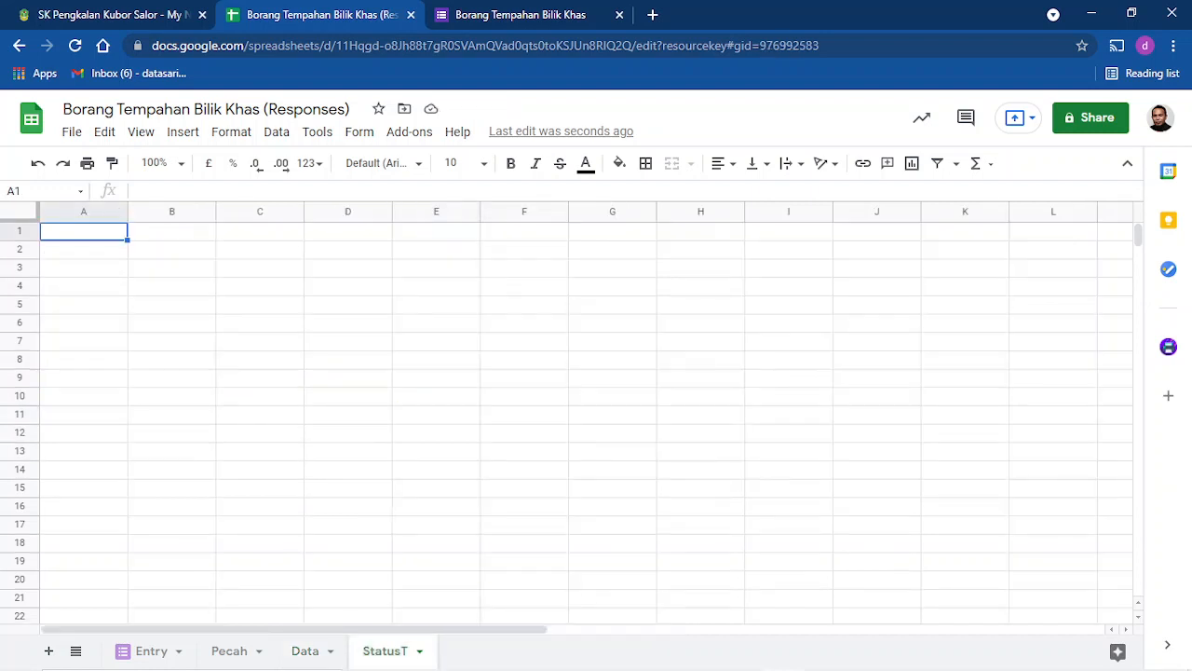
text(=arra)
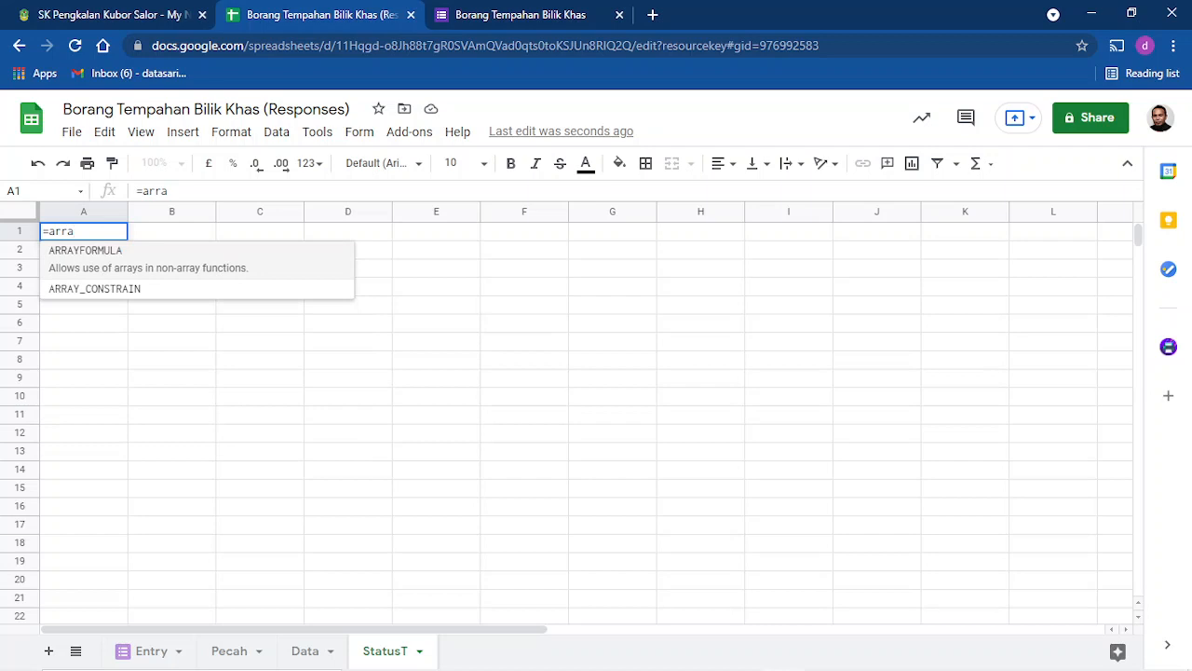
key(Tab)
click(304, 651)
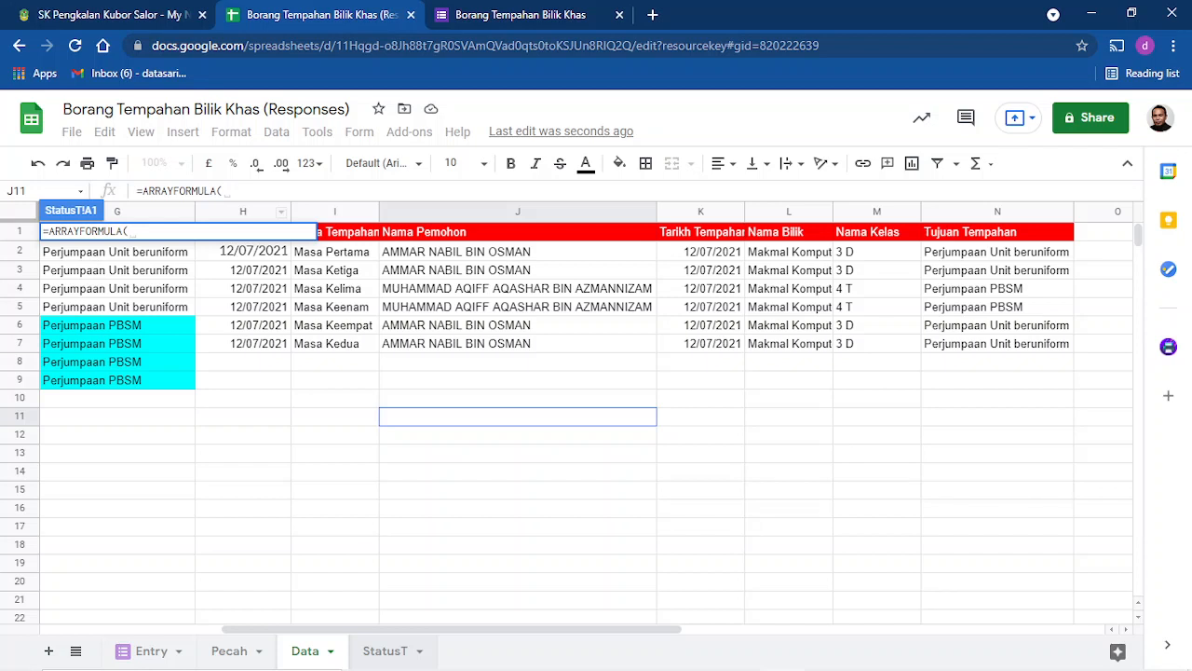
drag(242, 212, 997, 212)
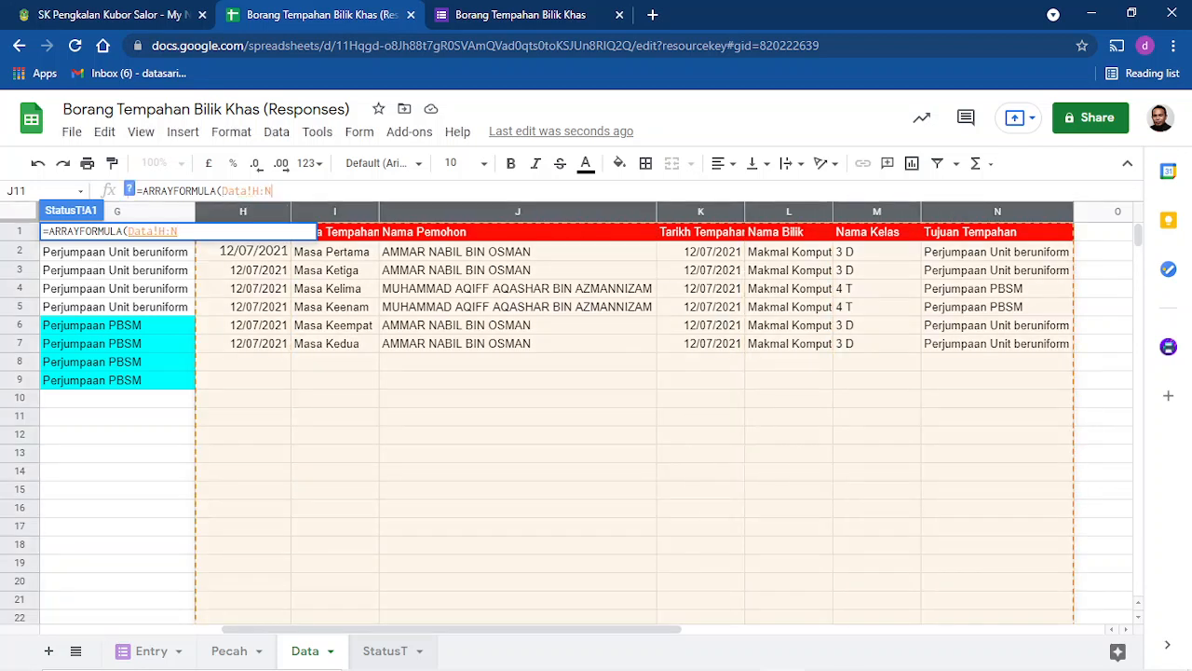
text())
key(Return)
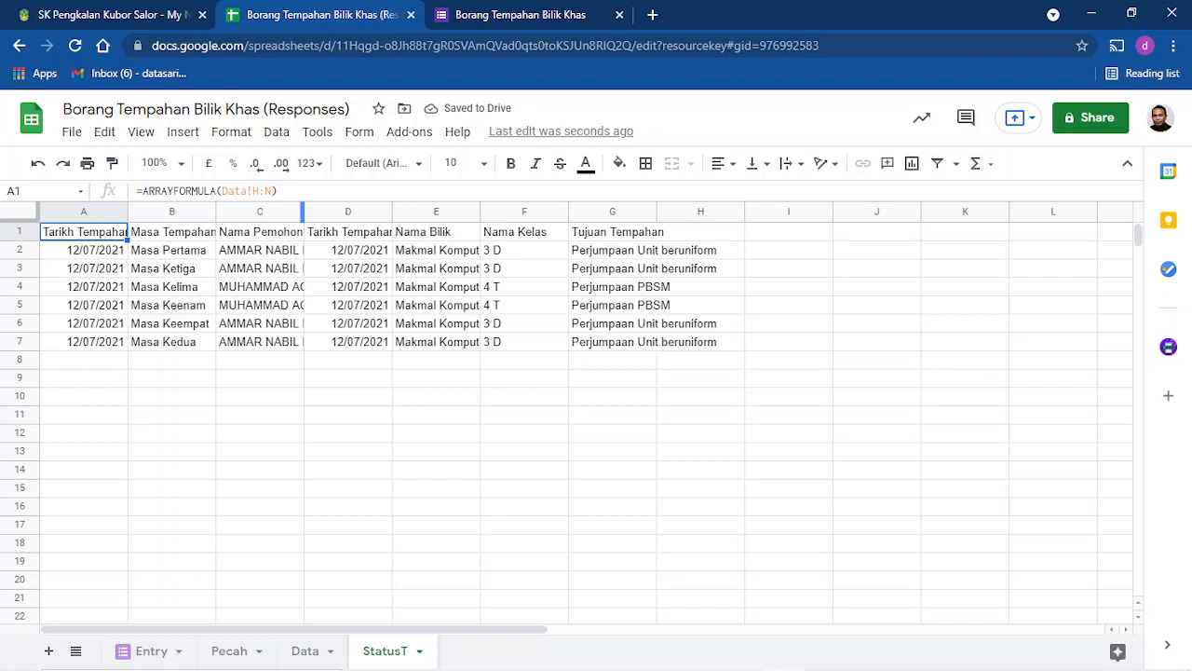
Widen columns C and G to fit their contents and give the headers A1:G1 a cyan fill.
double_click(302, 214)
click(714, 415)
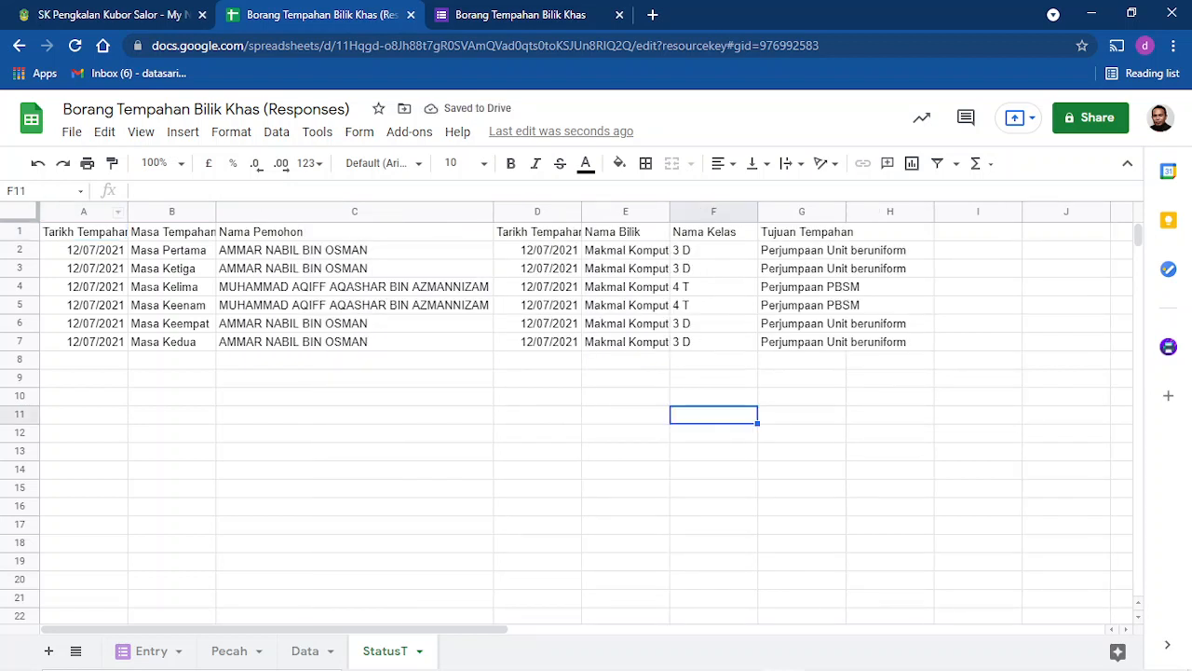
drag(83, 231, 801, 231)
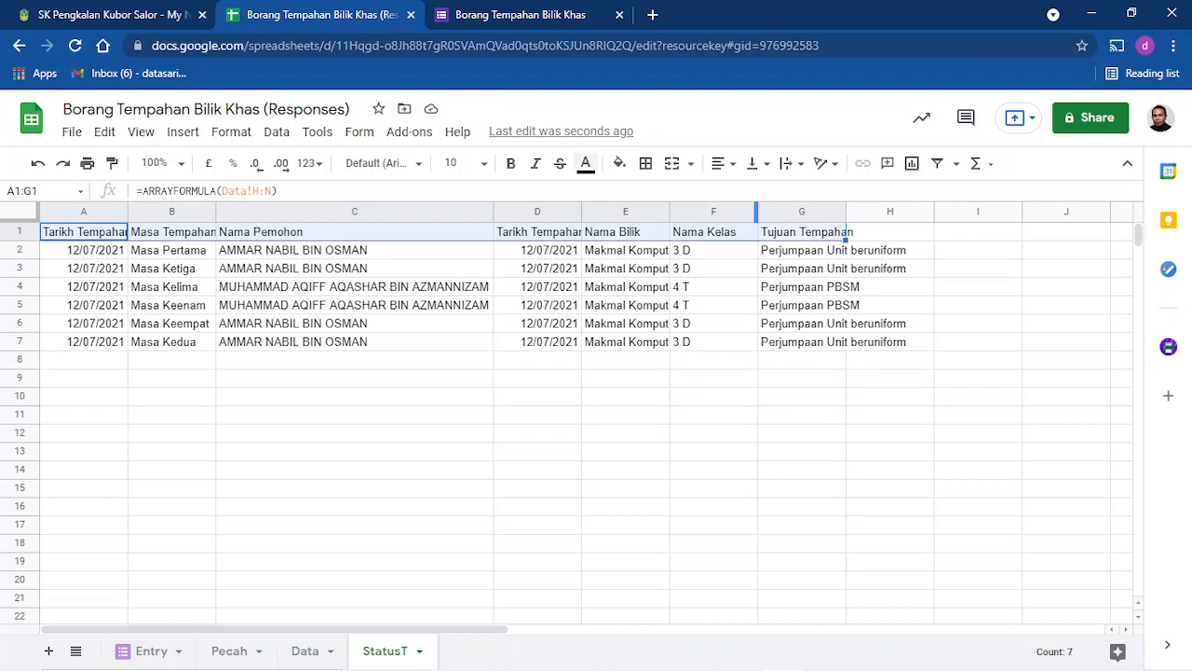
click(618, 163)
click(720, 244)
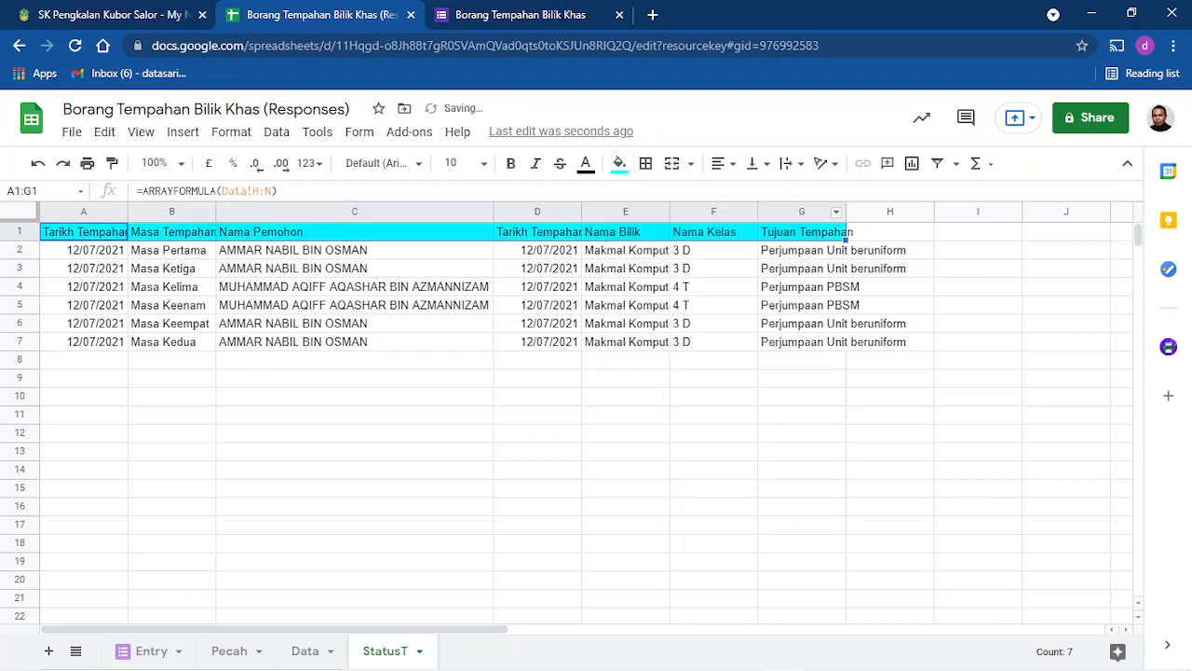
drag(844, 212, 910, 211)
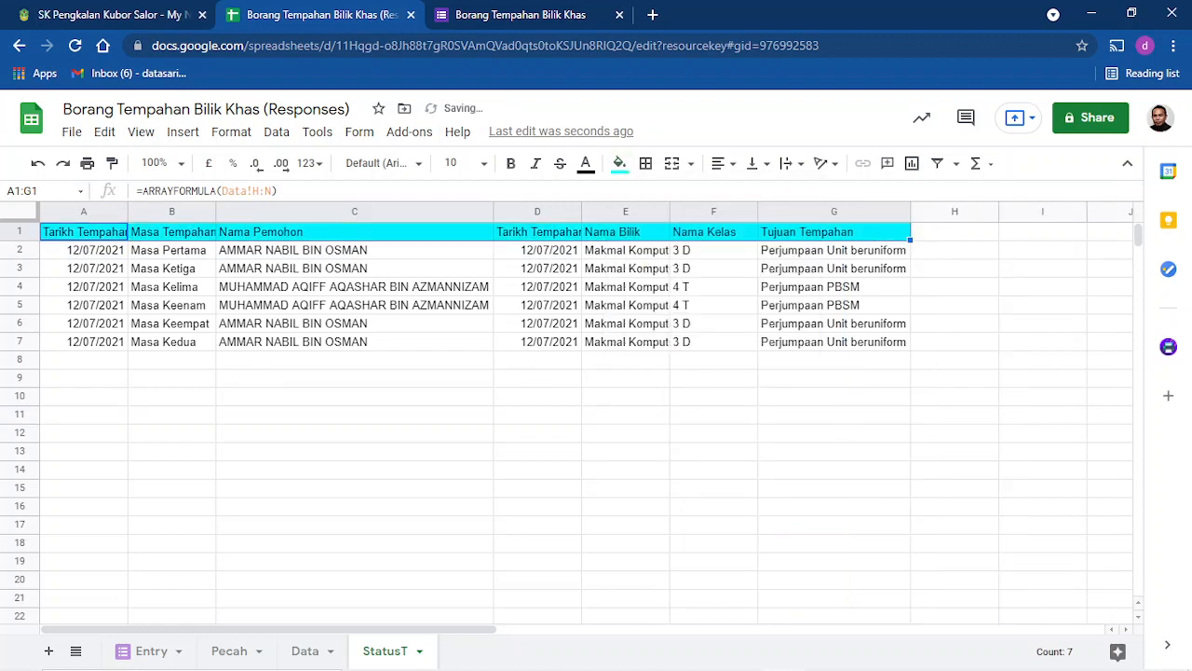
Add a Status header in cell H1, beside Tujuan Tempahan.
click(955, 268)
click(954, 232)
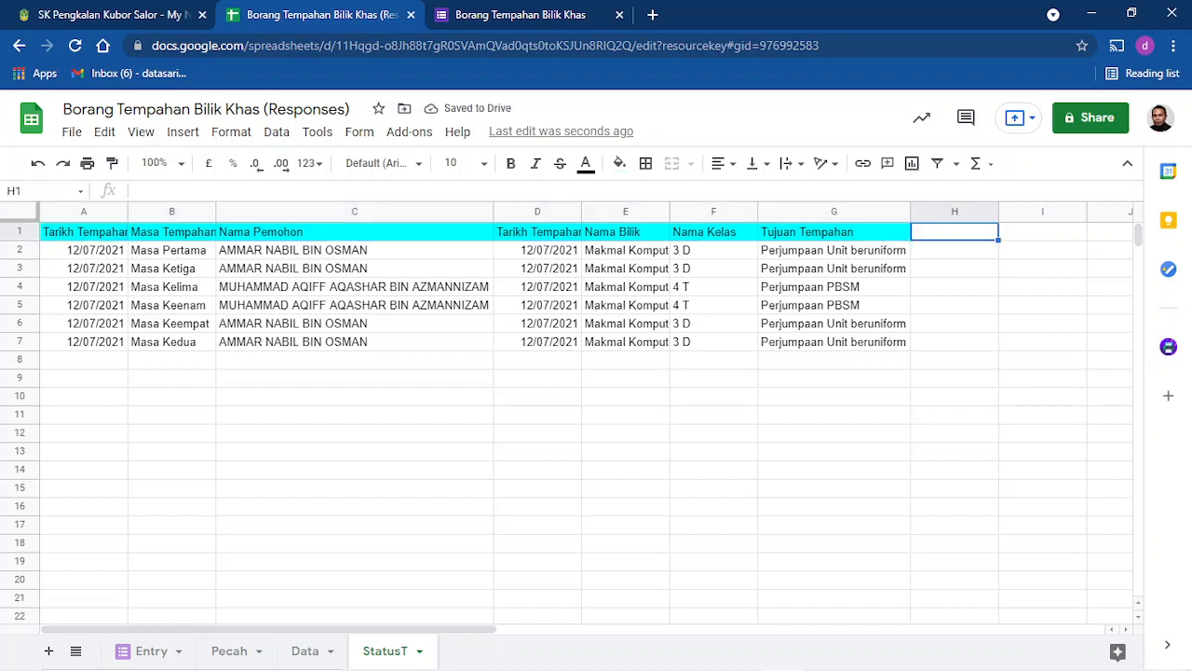
text(S)
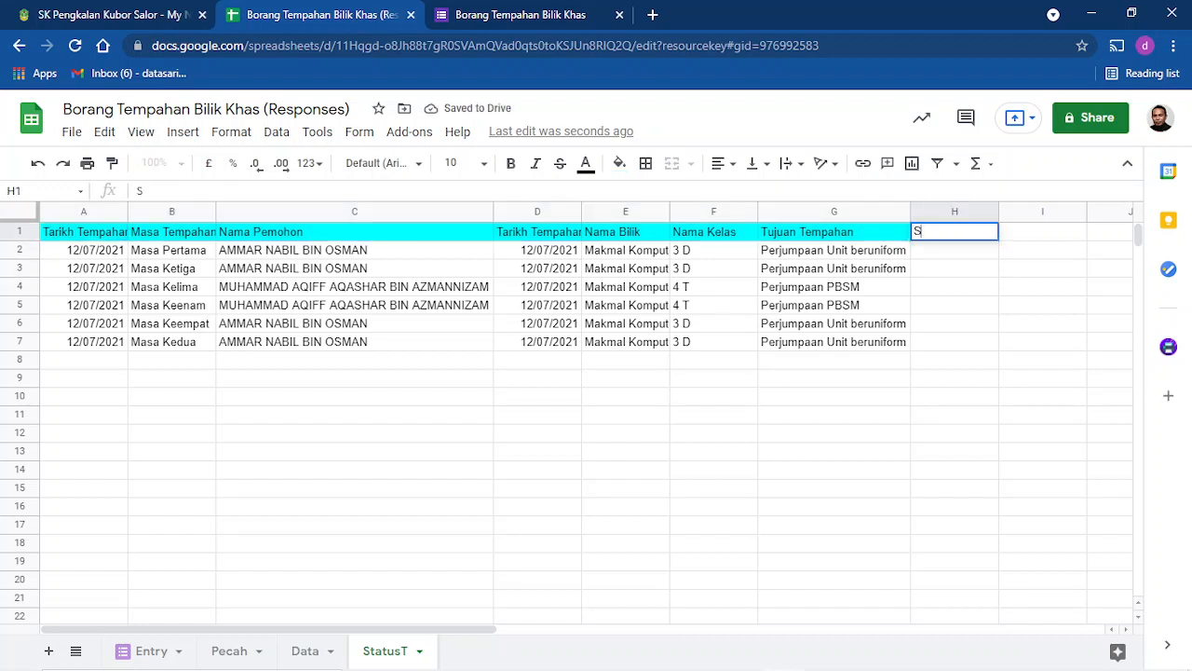
text(tatus)
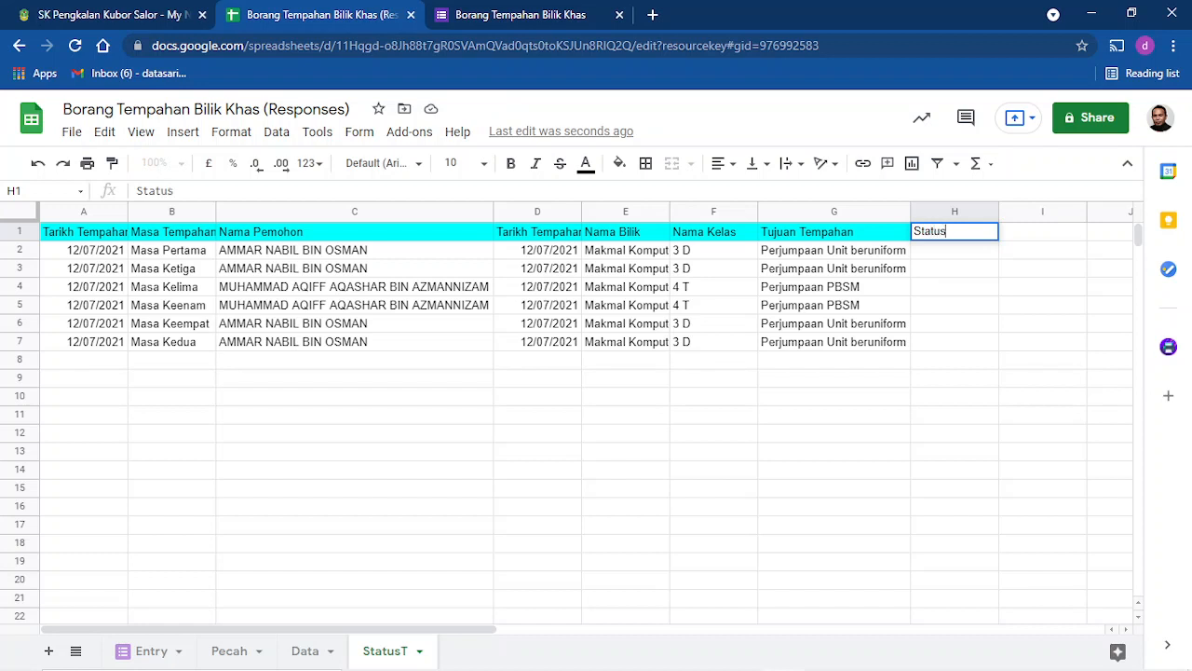
key(Return)
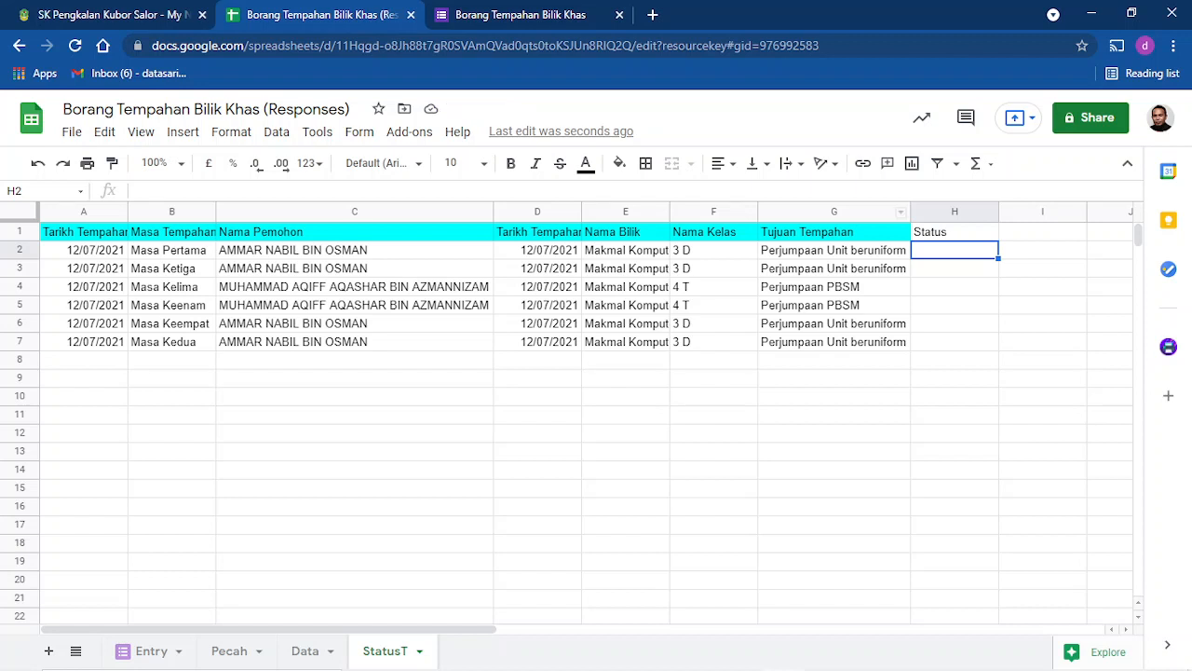
Enter =ISBLANK(G2) in cell H2 to test whether the first booking's purpose is empty.
text(=)
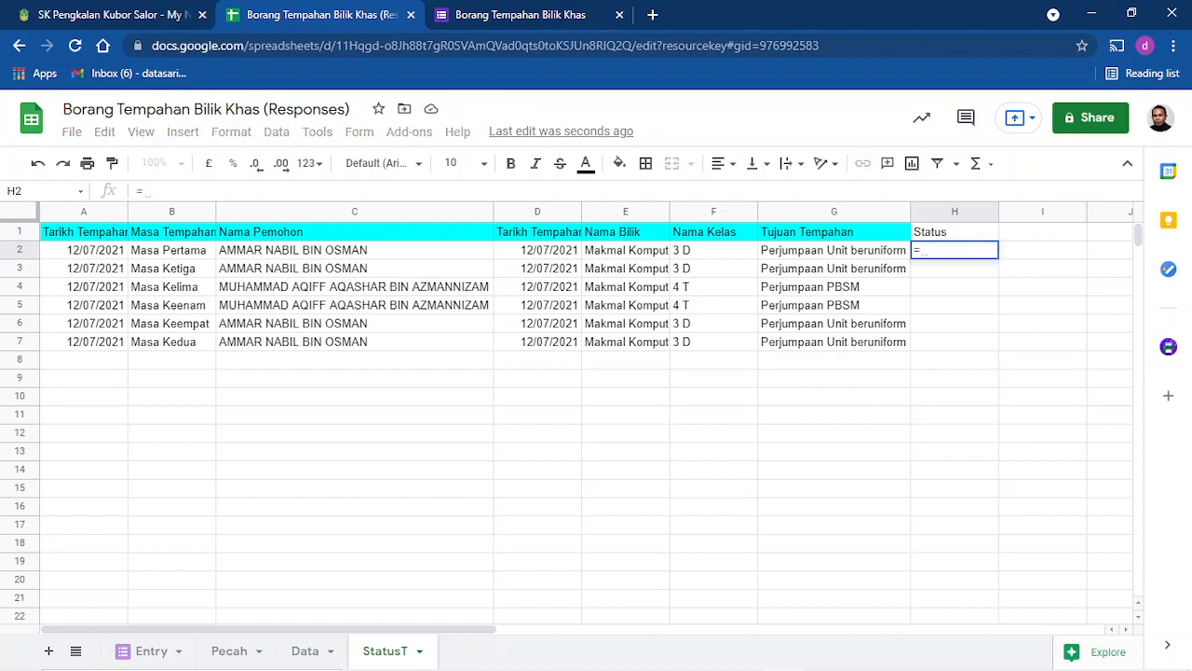
text(isb)
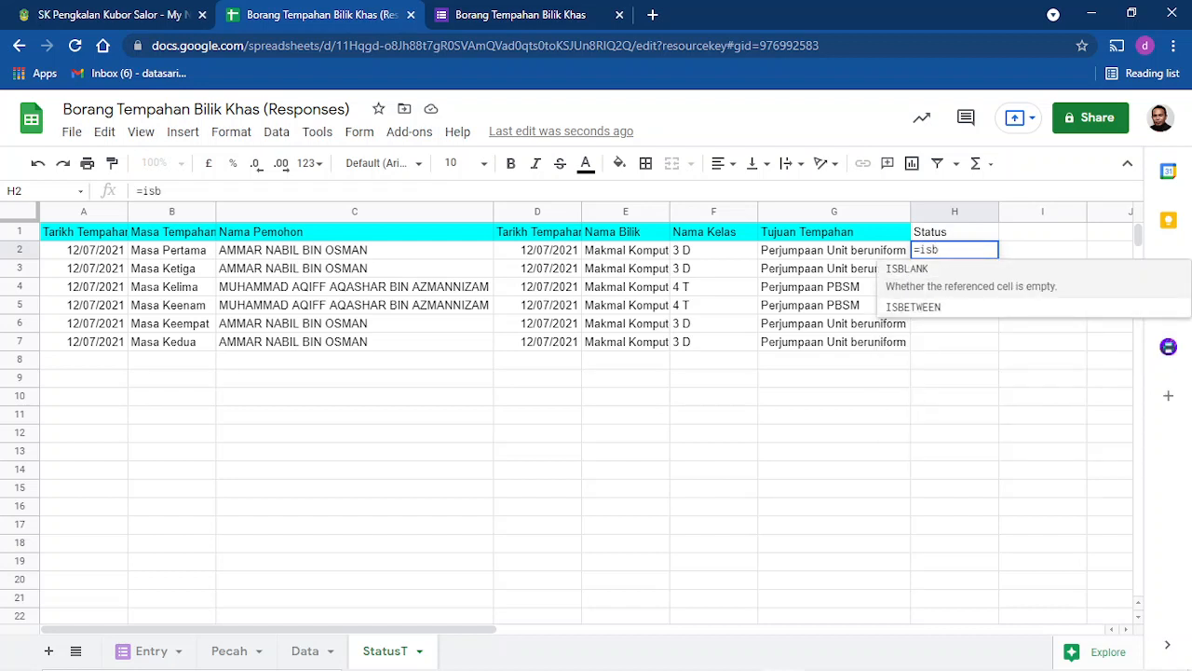
key(Tab)
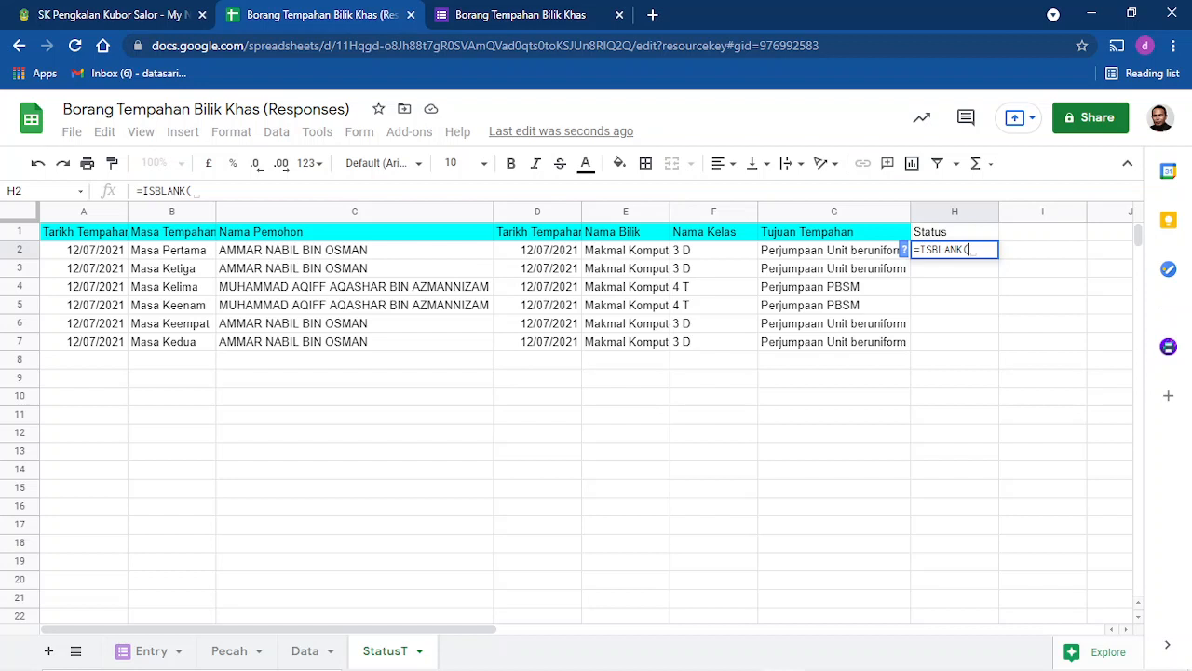
key(Left)
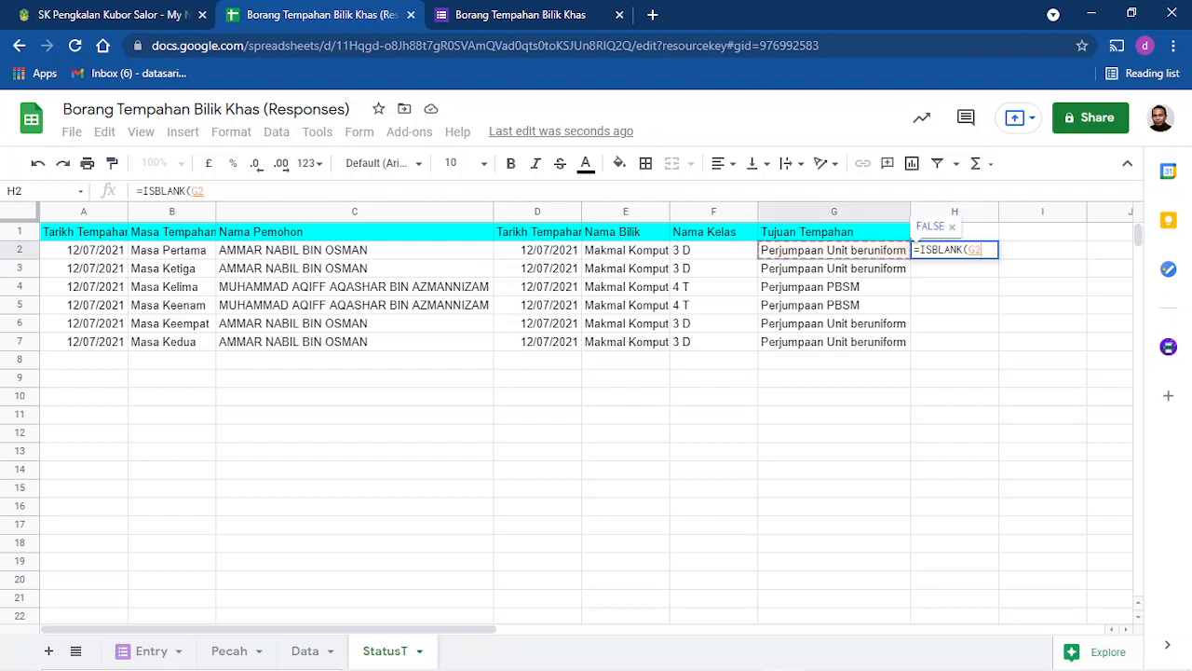
key(Return)
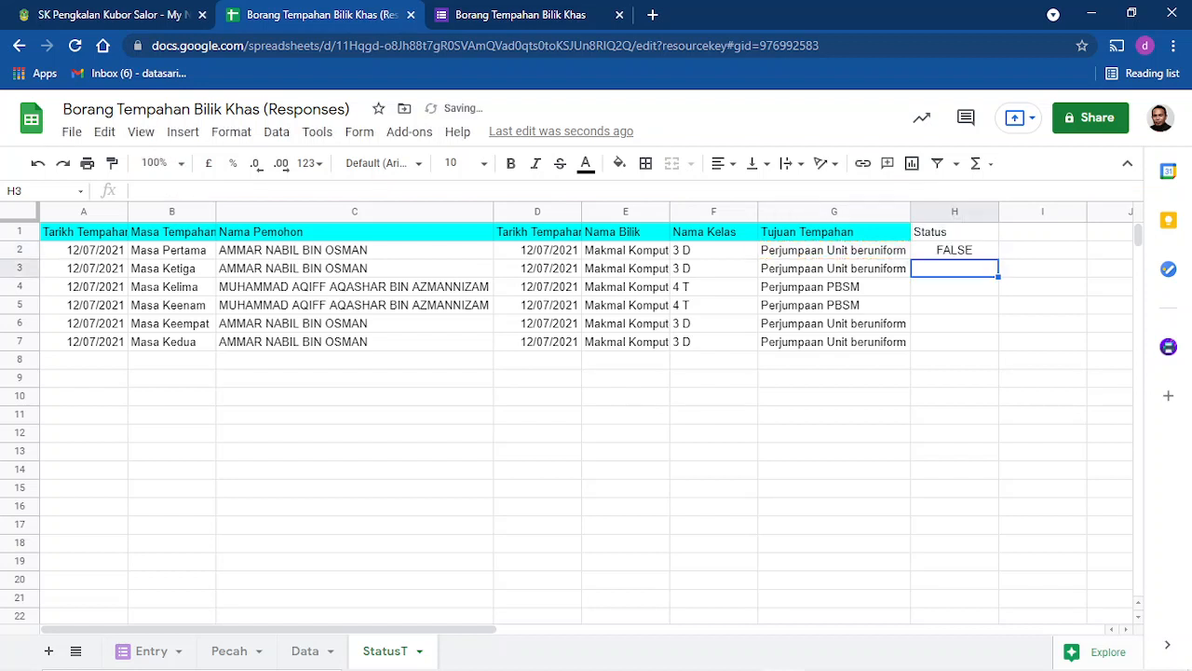
Extend the H2 formula to the whole column as =arrayformula(ISBLANK(G2:G)).
click(954, 249)
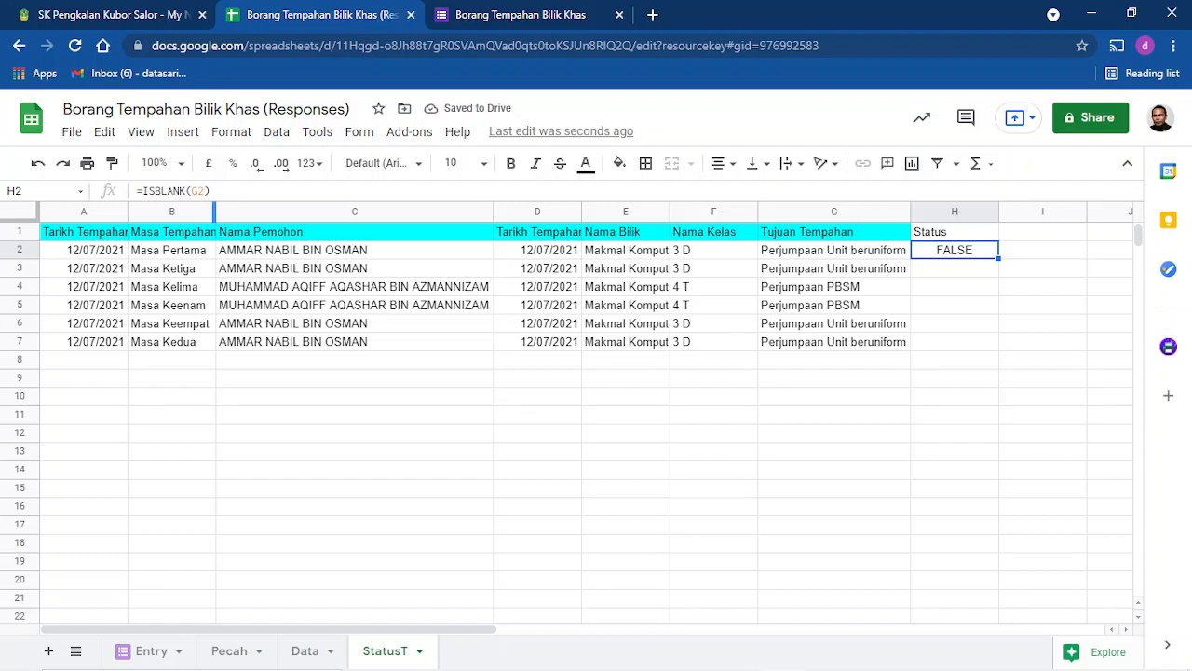
click(144, 191)
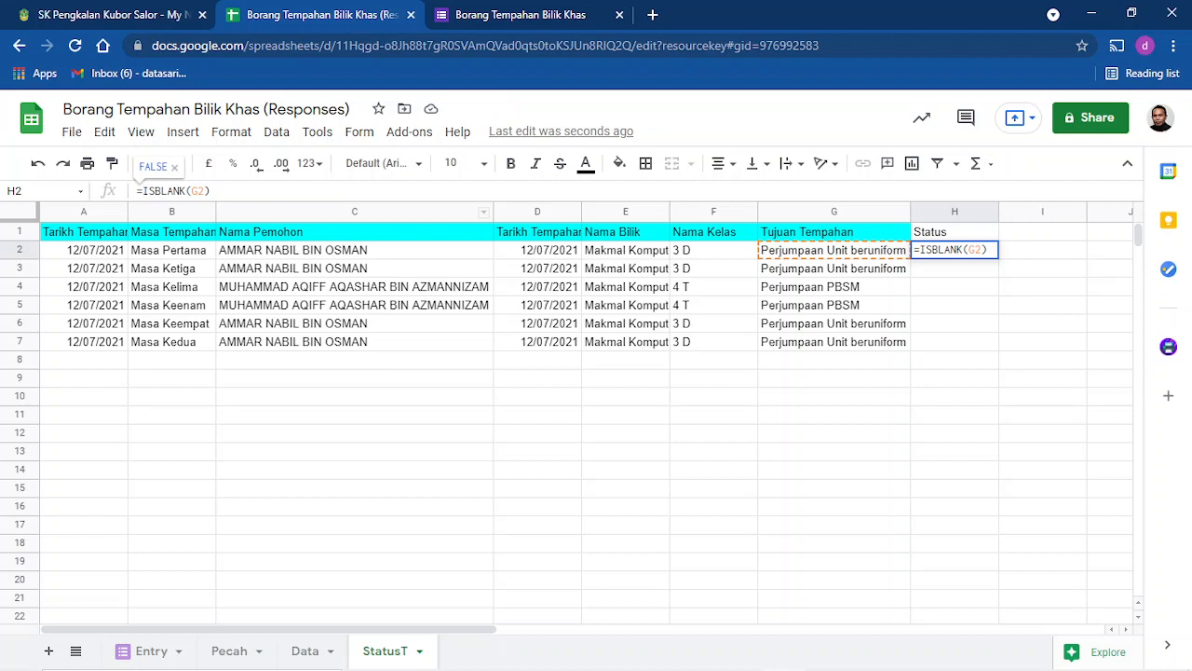
text(arra)
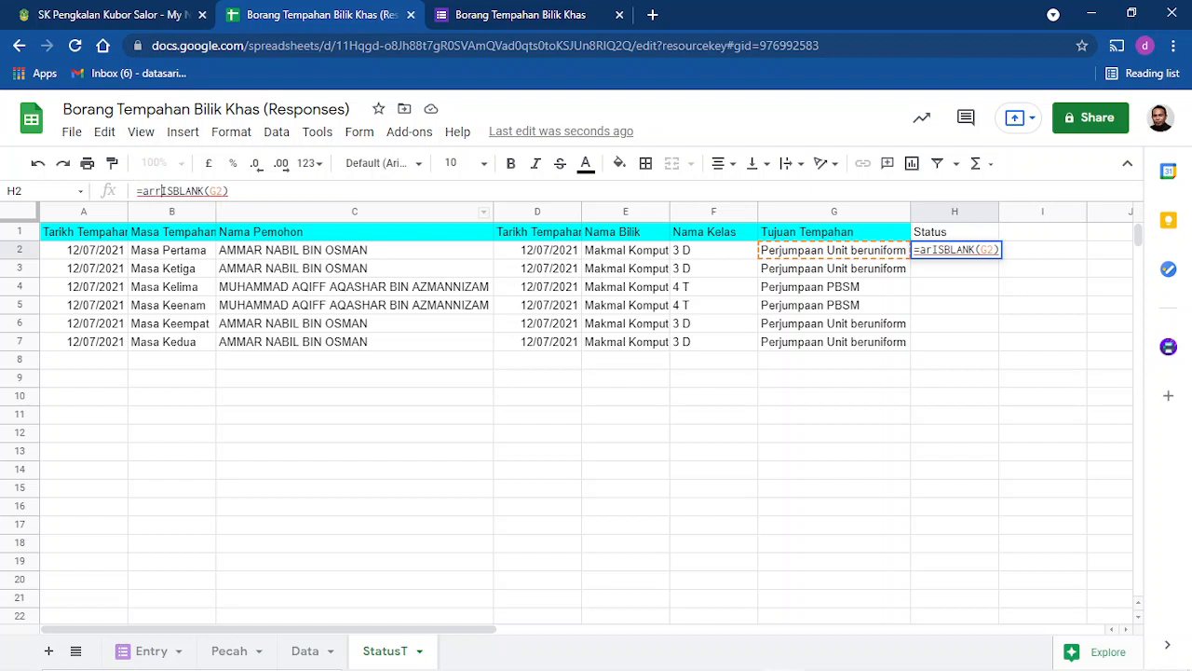
text(yformi)
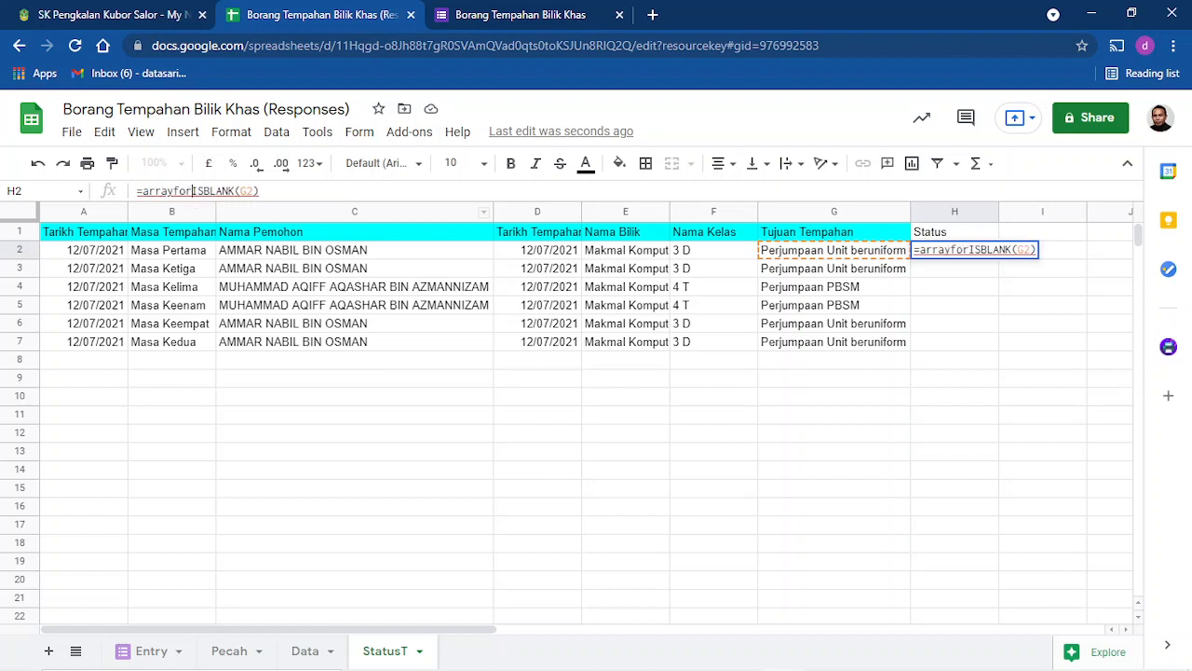
text(la()
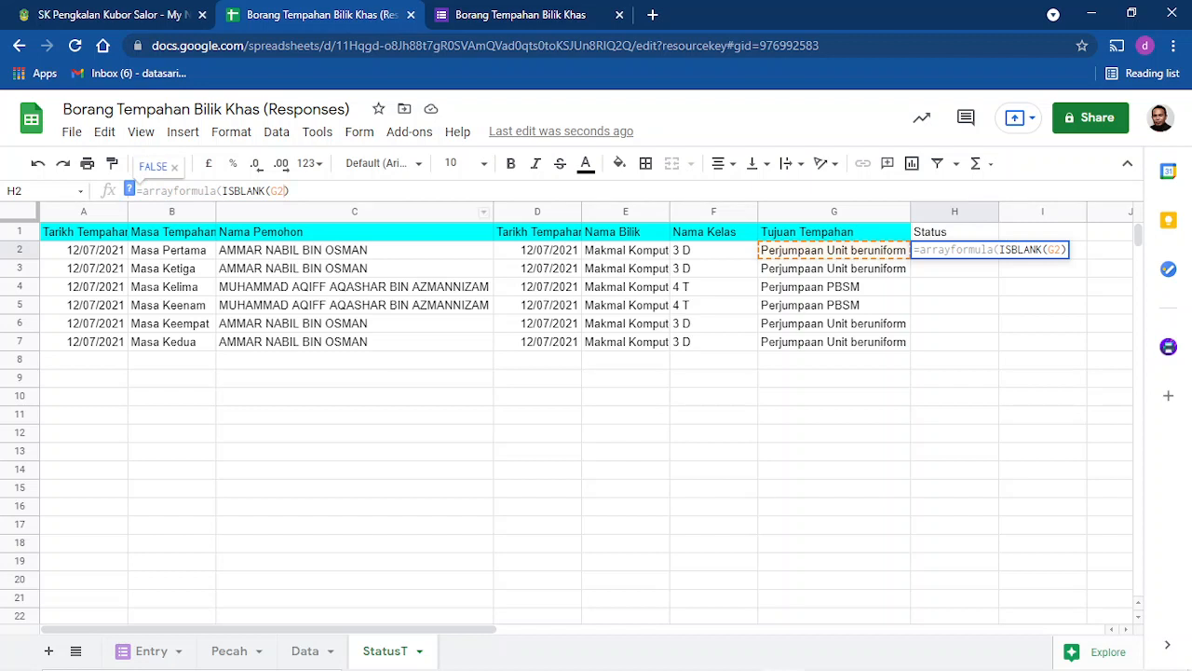
text(:g)
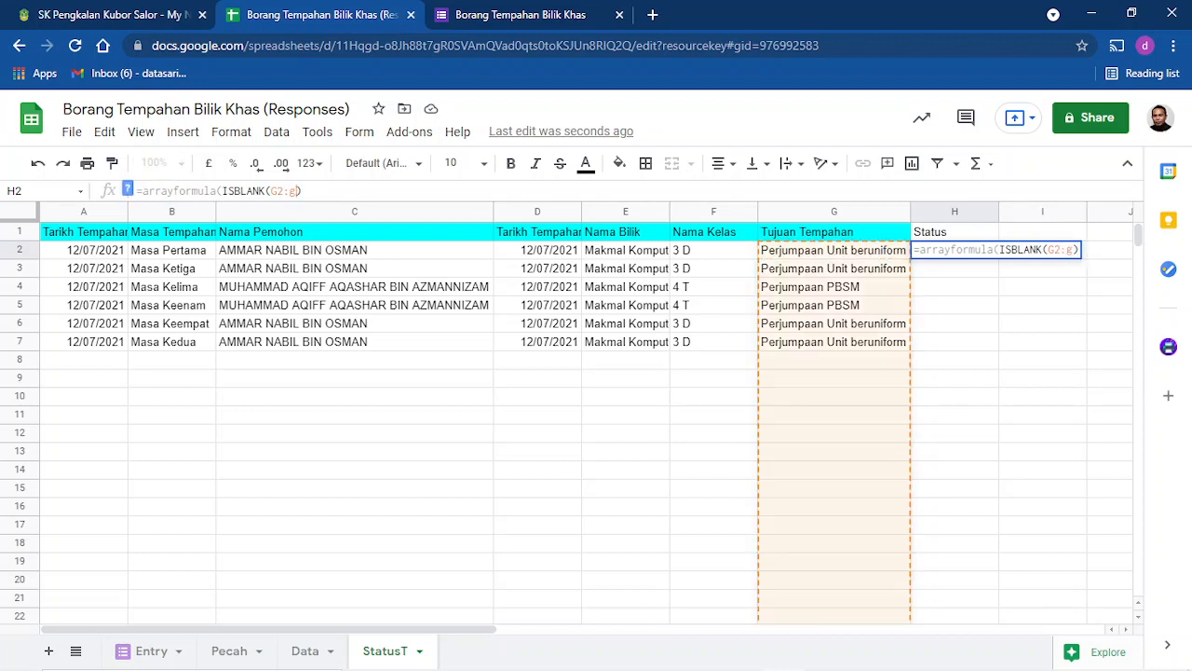
key(Return)
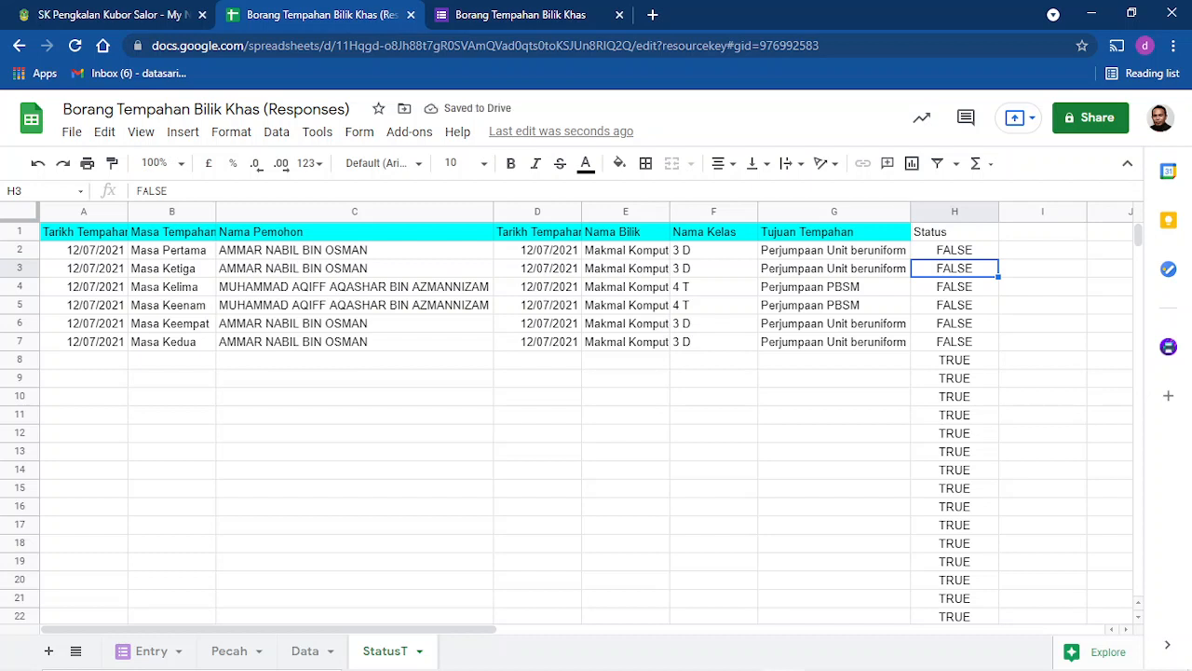
Wrap the blank test in H2 with IFERROR, making the formula =arrayformula(iferror(ISBLANK(G2:G),"")).
click(955, 250)
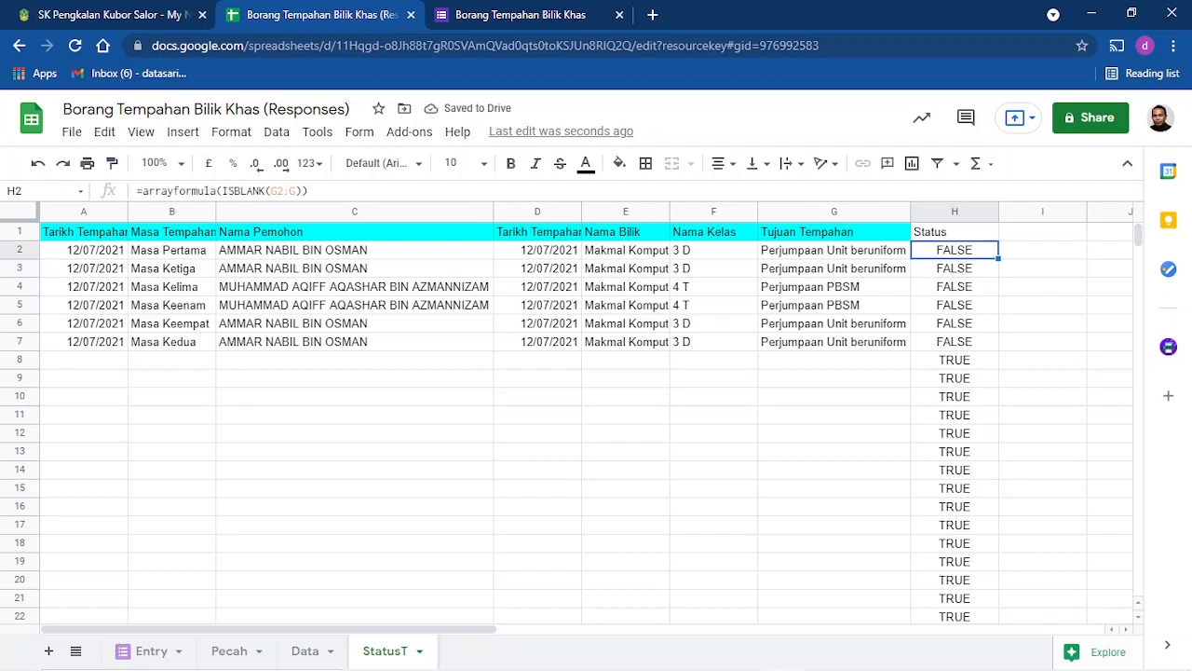
click(224, 191)
text(i)
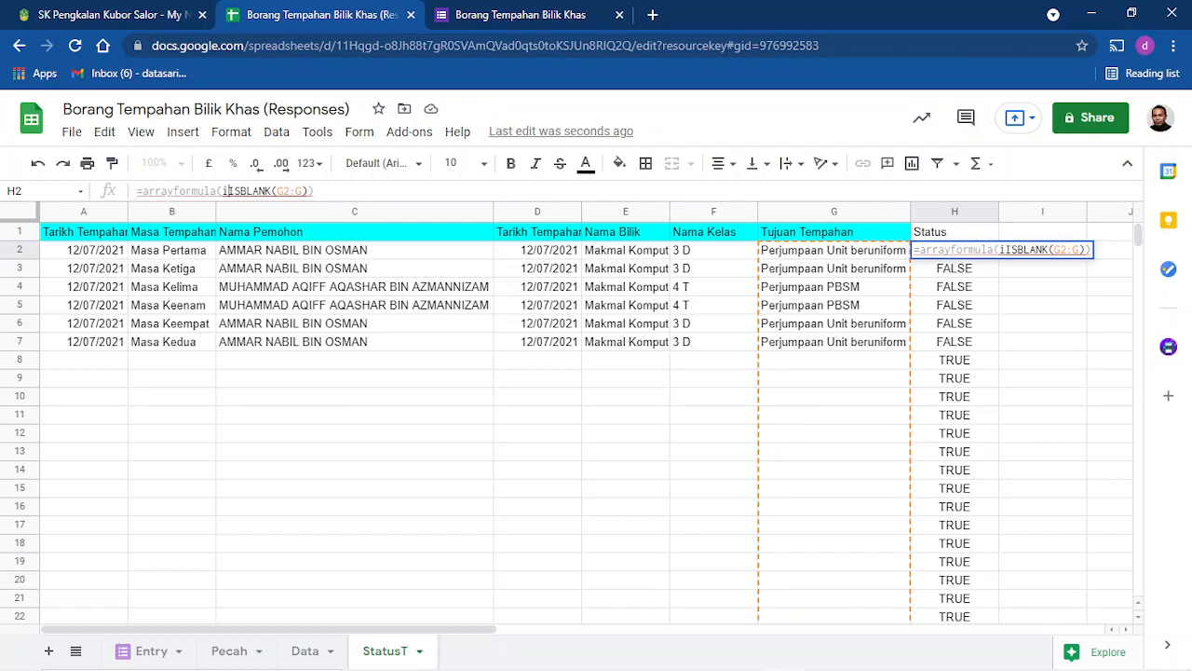
text(ferror)
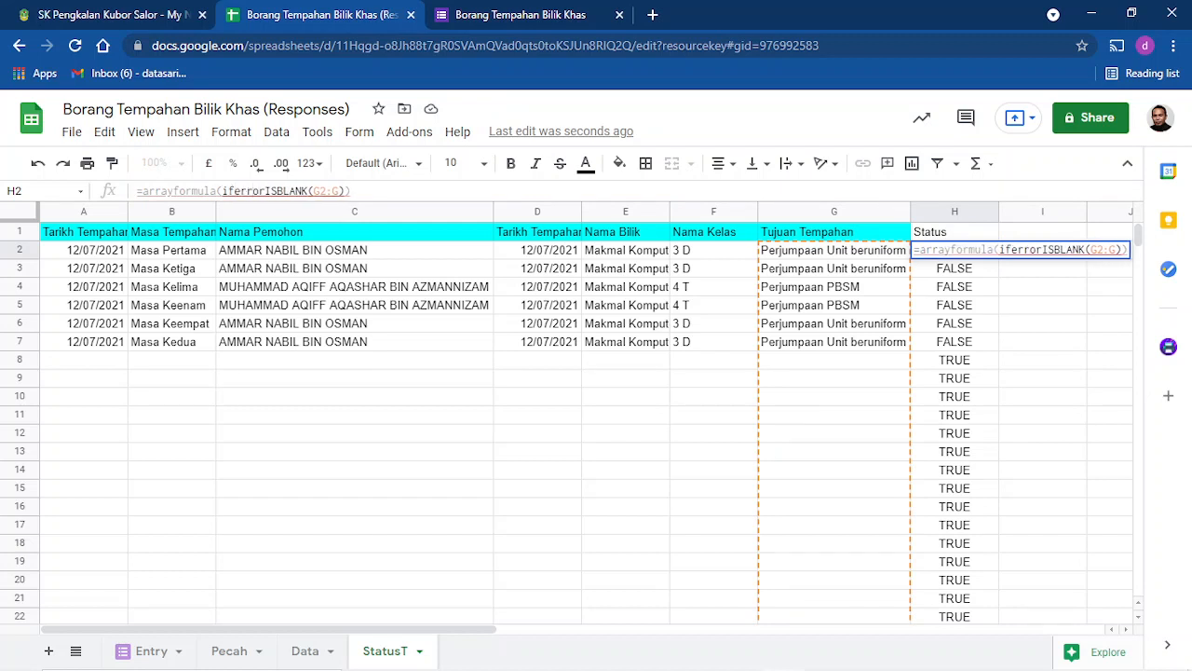
text(()
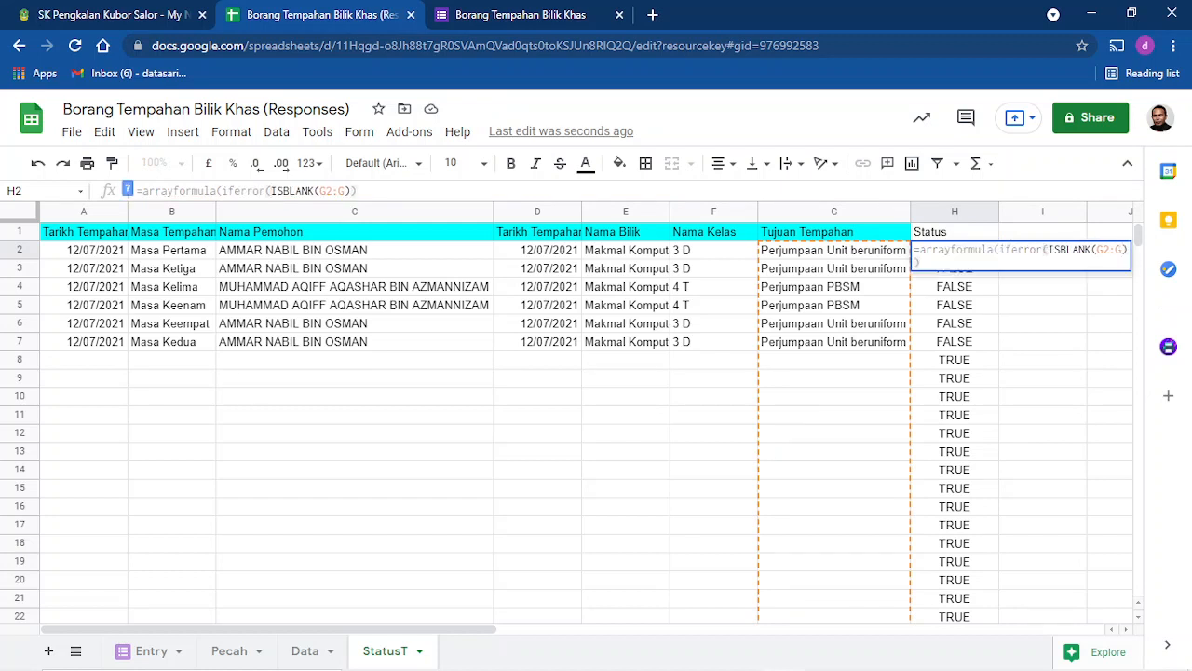
text(,)
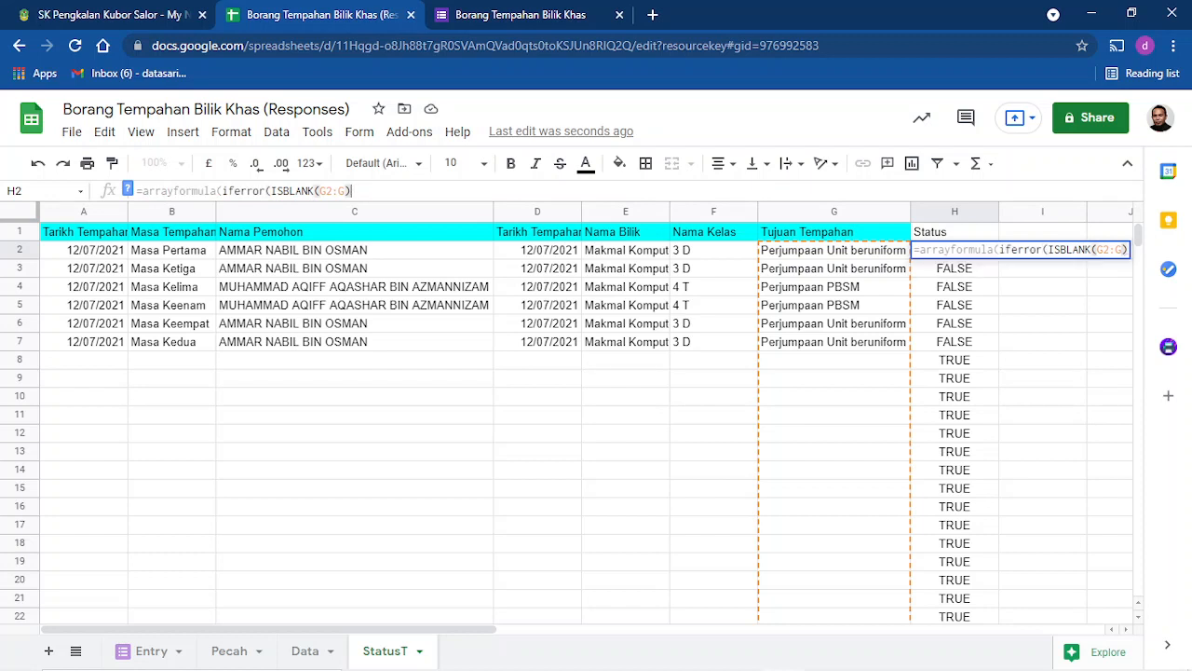
text(""))
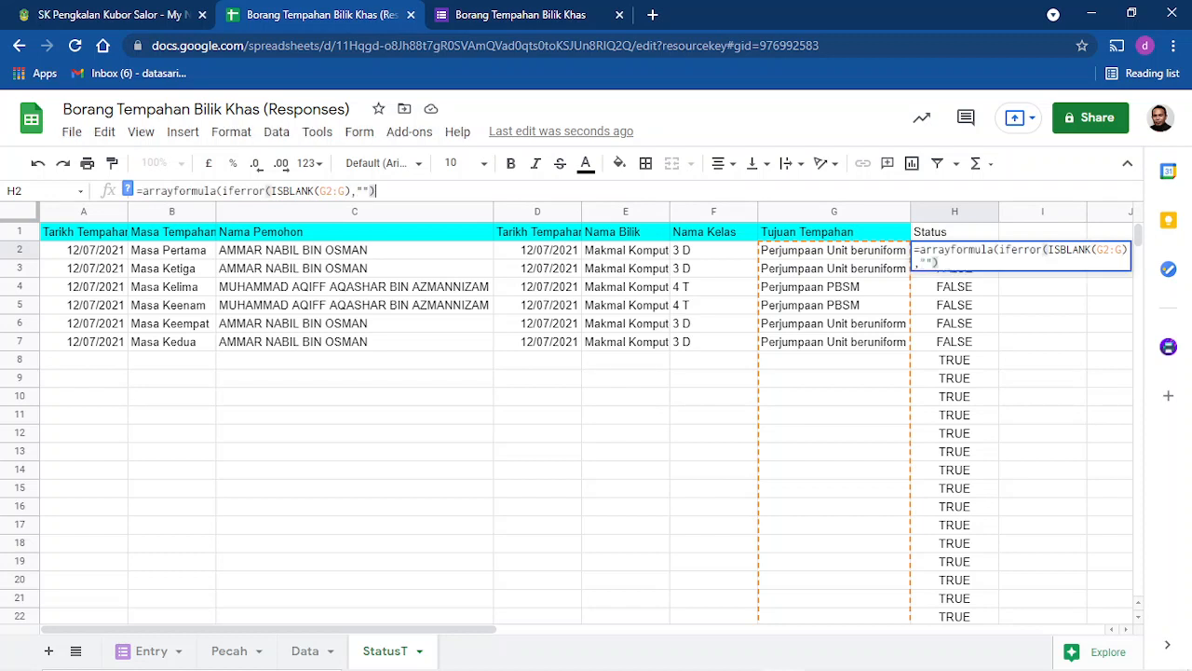
key(Return)
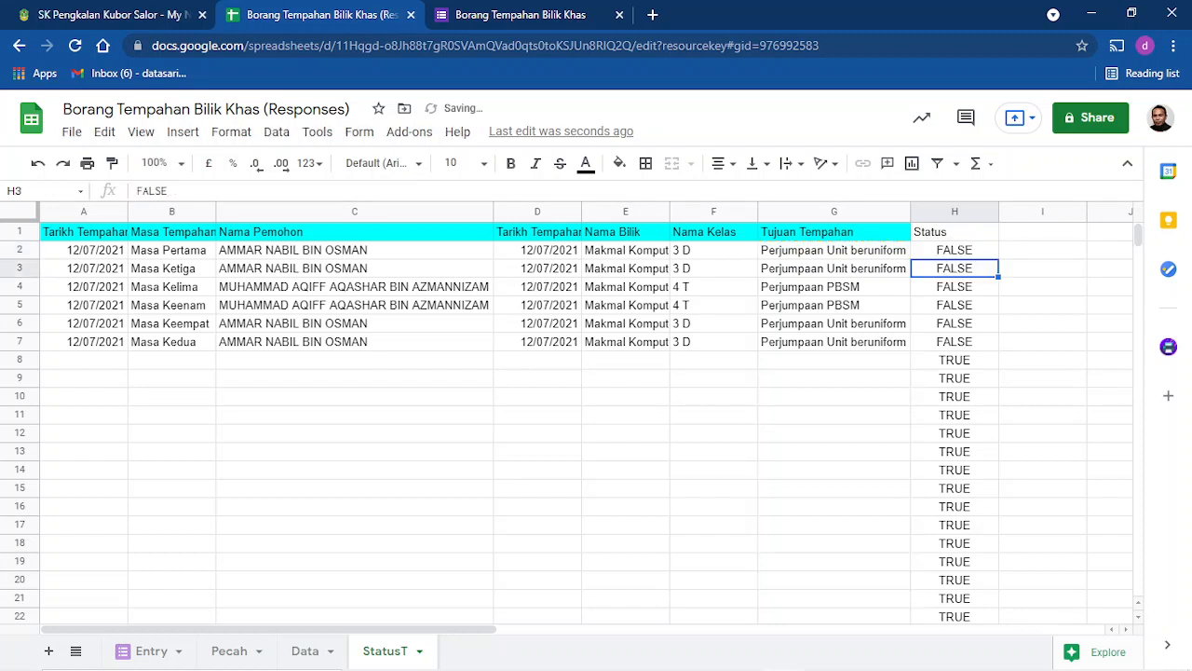
click(954, 249)
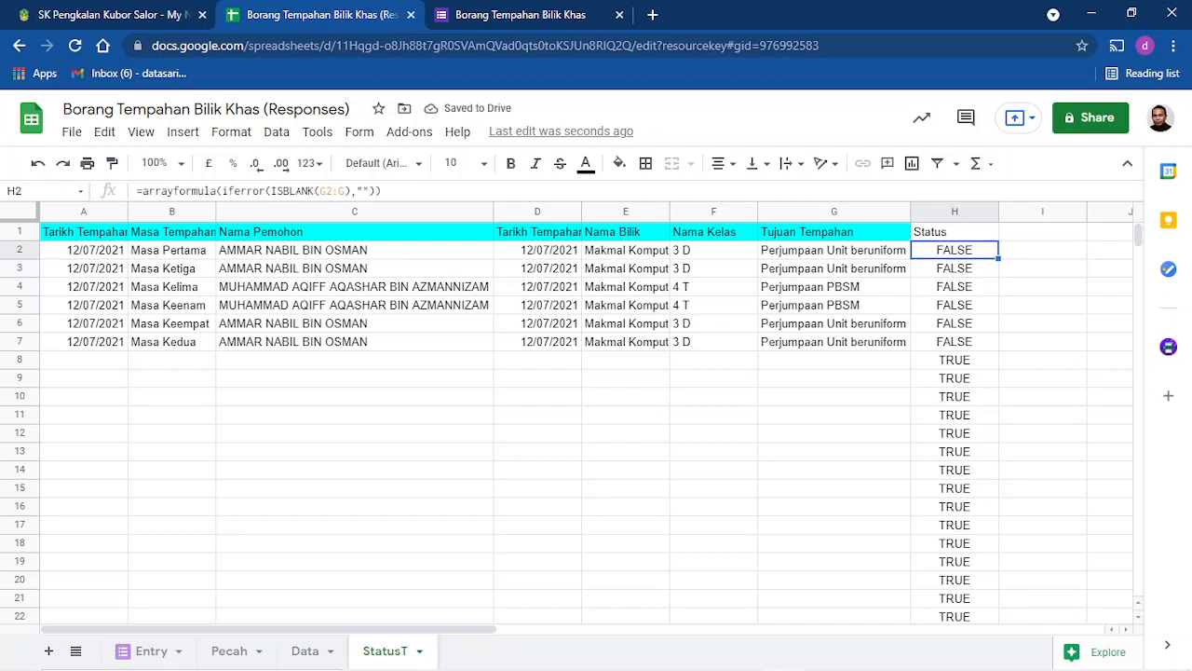
Remove the IFERROR wrapper and its empty-string fallback from H2, reducing the formula to =arrayformula(ISBLANK(G2:G)).
click(266, 191)
key(BackSpace)
key(BackSpace)
key(BackSpace)
key(BackSpace)
key(BackSpace)
key(BackSpace)
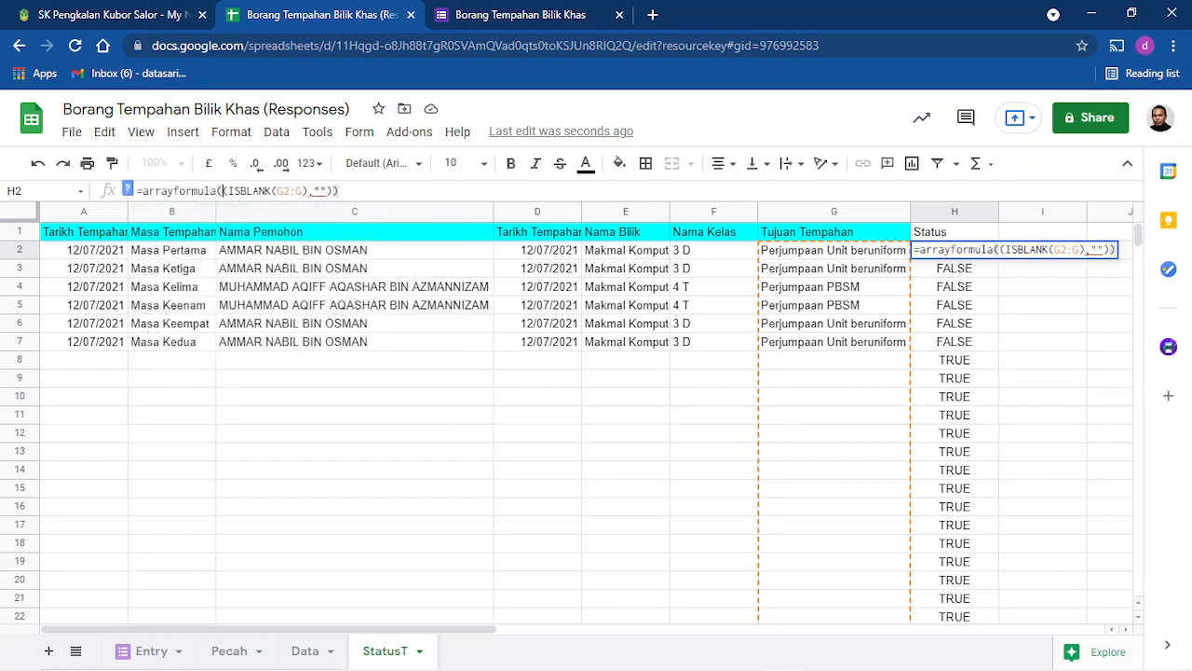
key(BackSpace)
click(332, 190)
key(BackSpace)
key(BackSpace)
key(BackSpace)
key(BackSpace)
key(BackSpace)
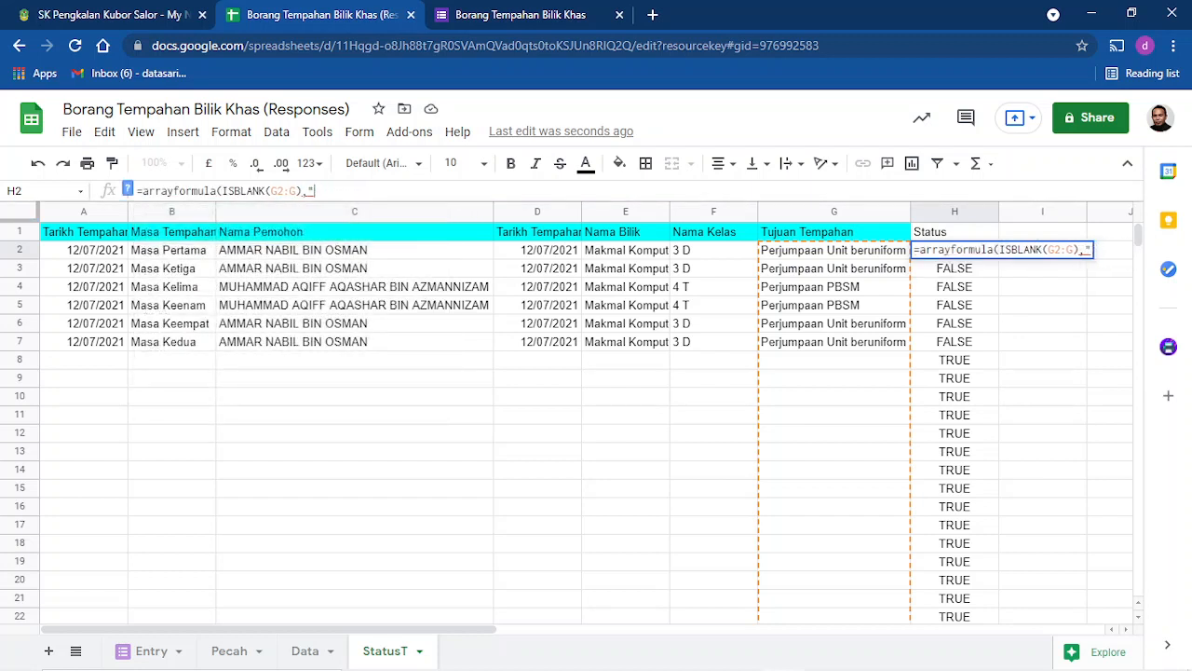
key(Return)
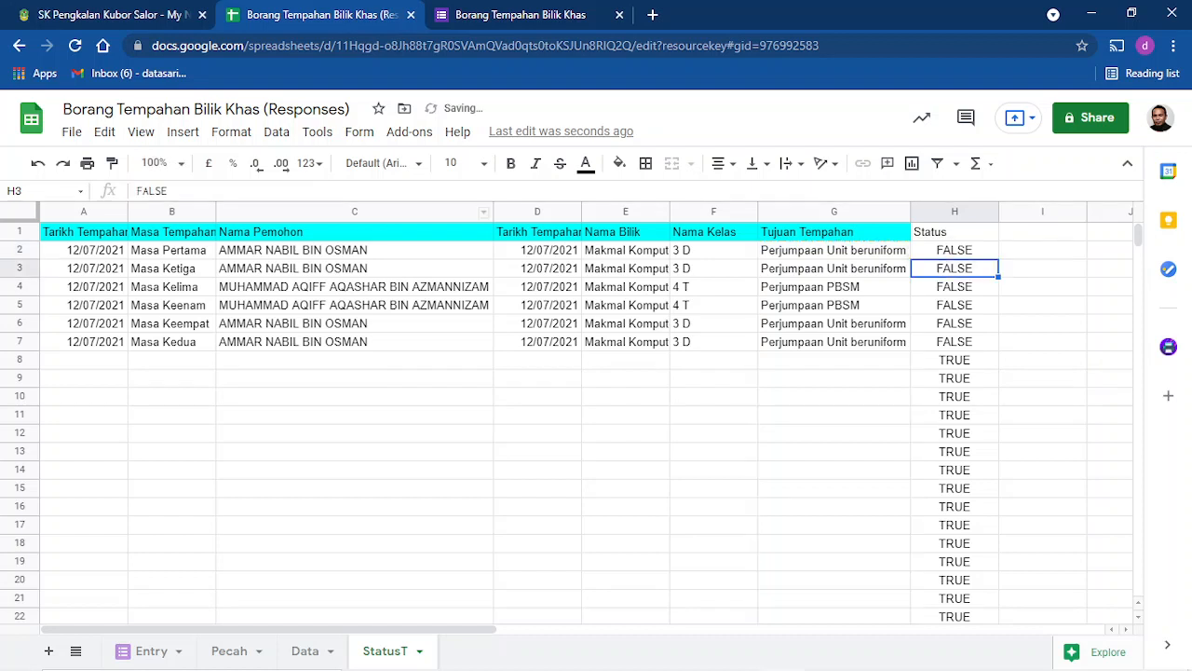
click(834, 360)
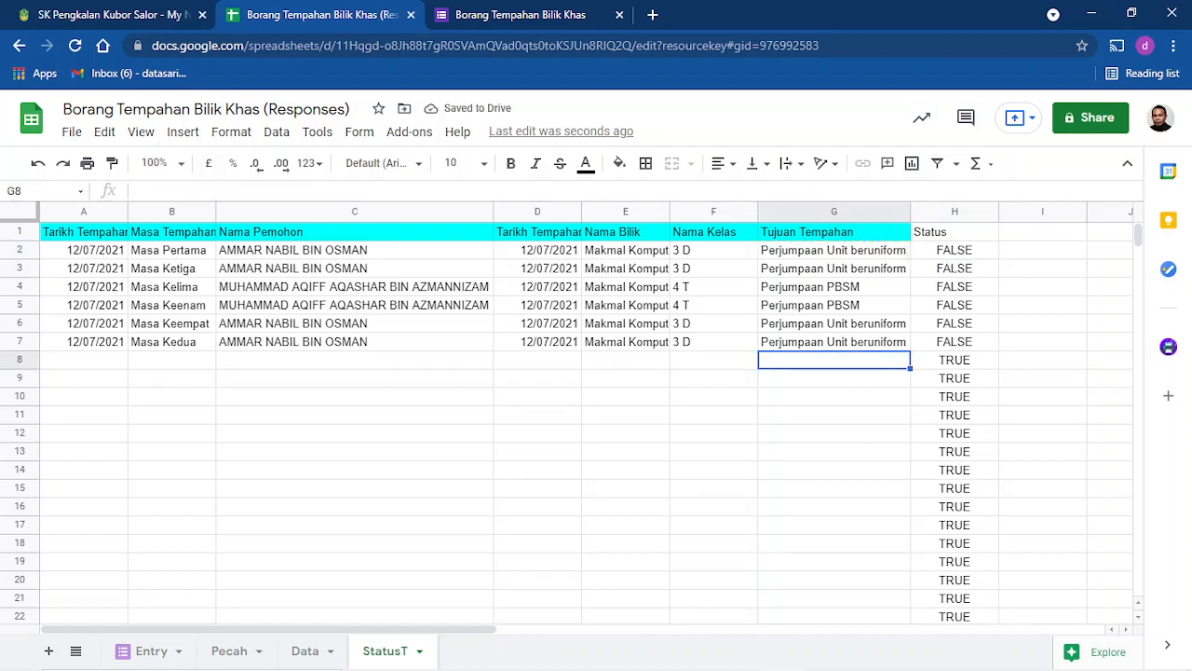
Centre-align the whole Status column H horizontally.
click(955, 212)
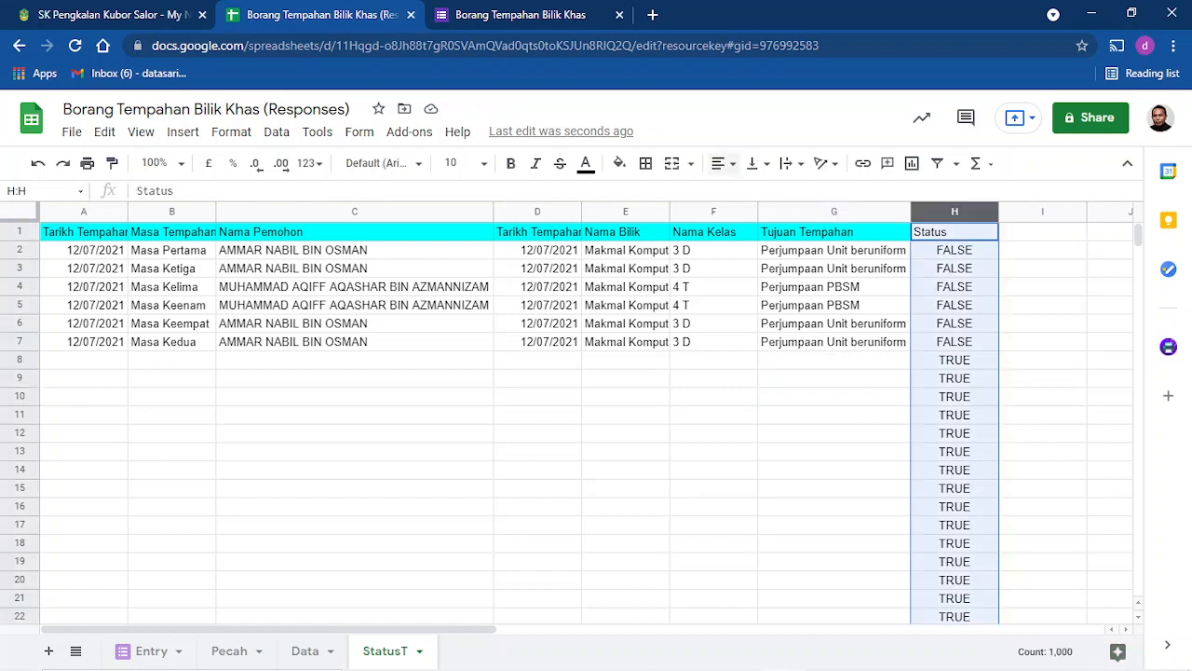
click(724, 163)
click(742, 192)
click(1042, 342)
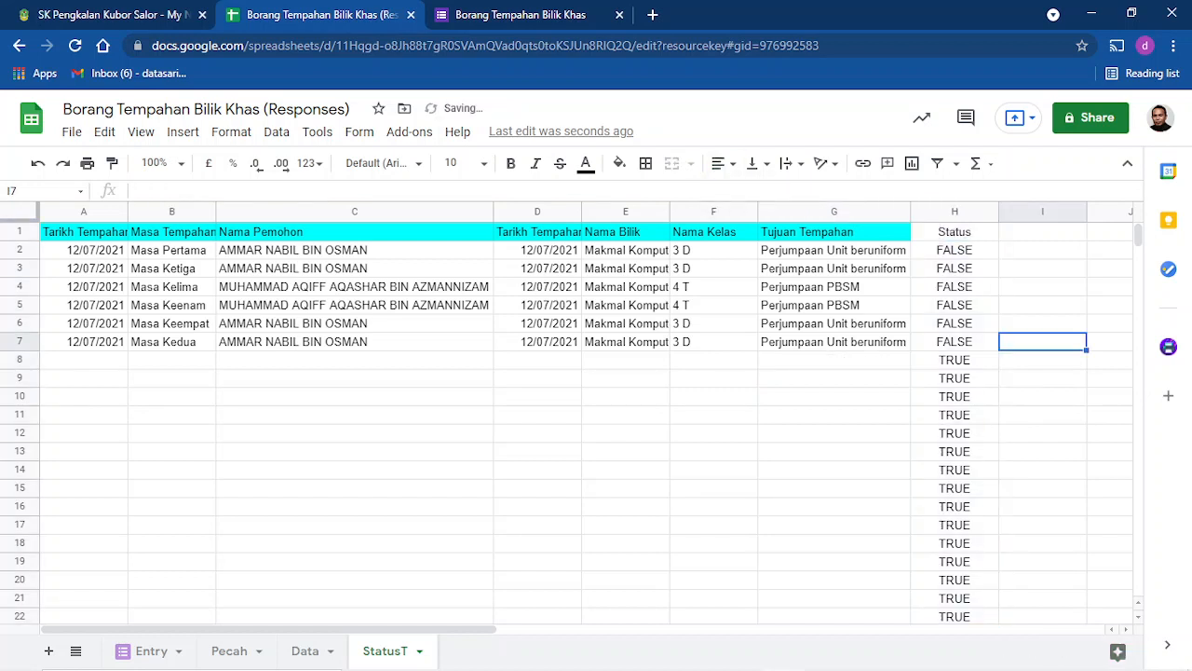
Try to delete the surplus rows 8 to 1000 below the last booking on StatusT.
drag(19, 360, 20, 629)
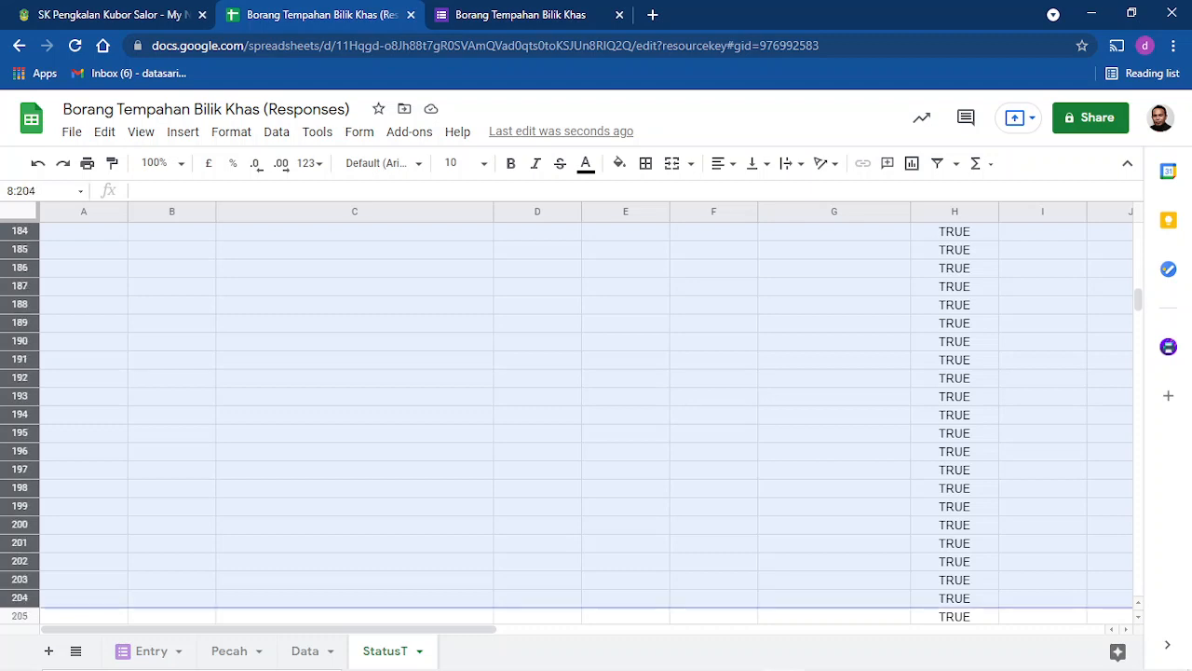
scroll(566, 419, down, 3)
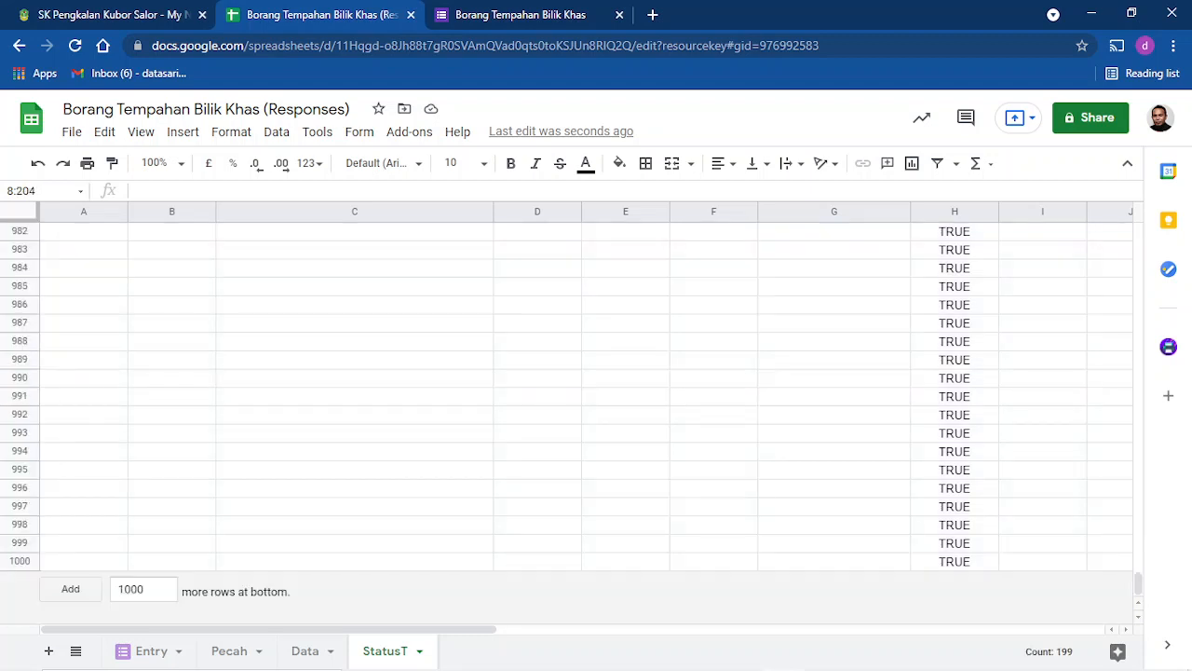
shift+click(19, 558)
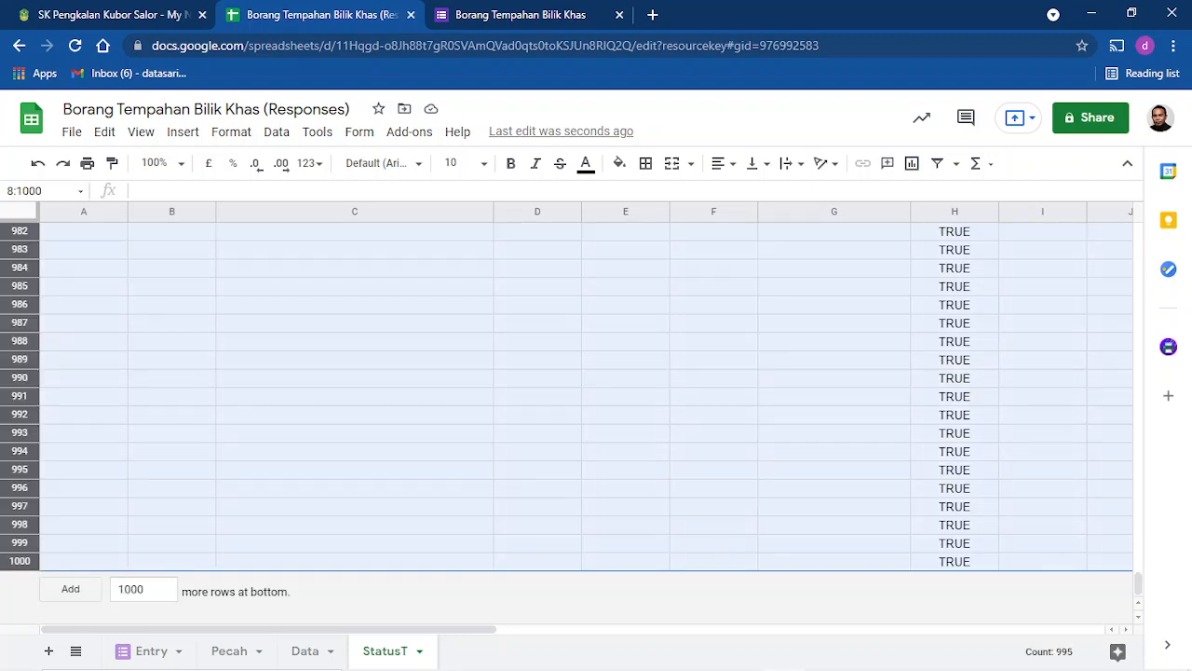
right_click(143, 423)
click(217, 340)
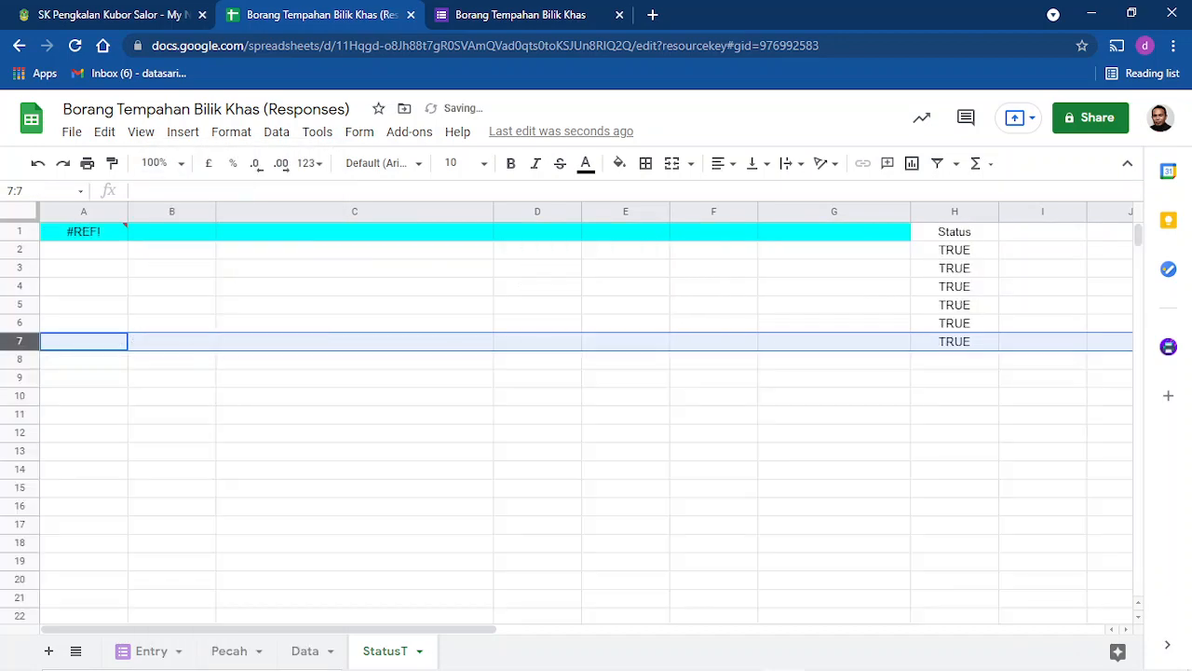
click(834, 451)
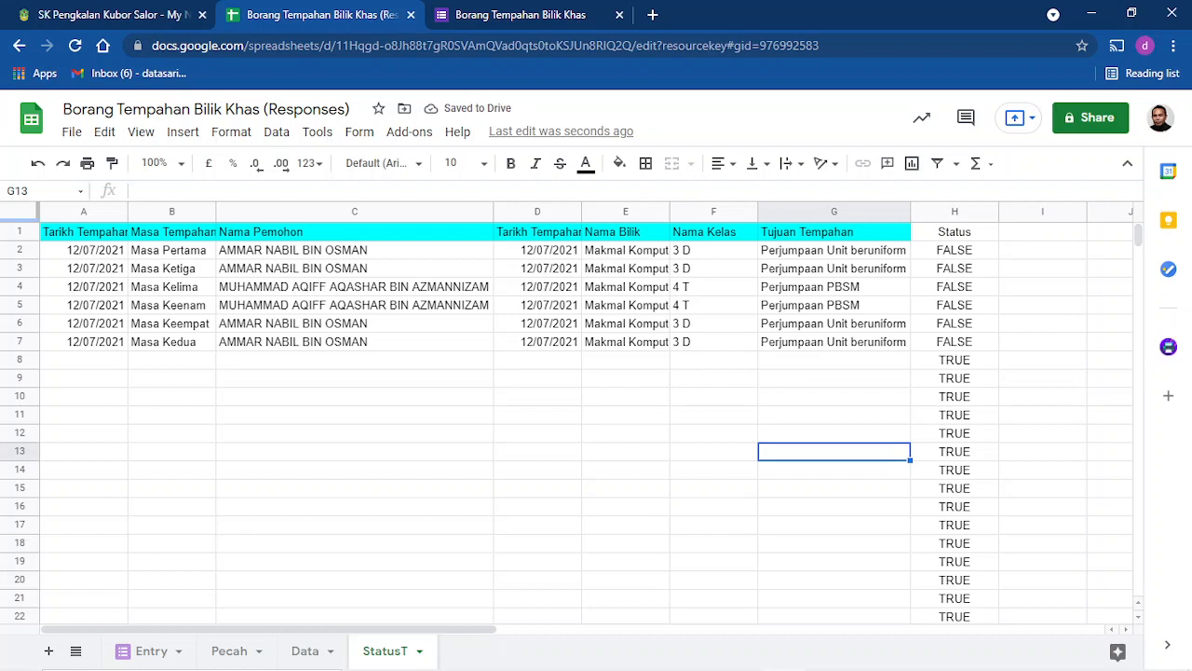
Add a Status Tempahan header in cell I1 and fit column I's width to it.
click(1043, 232)
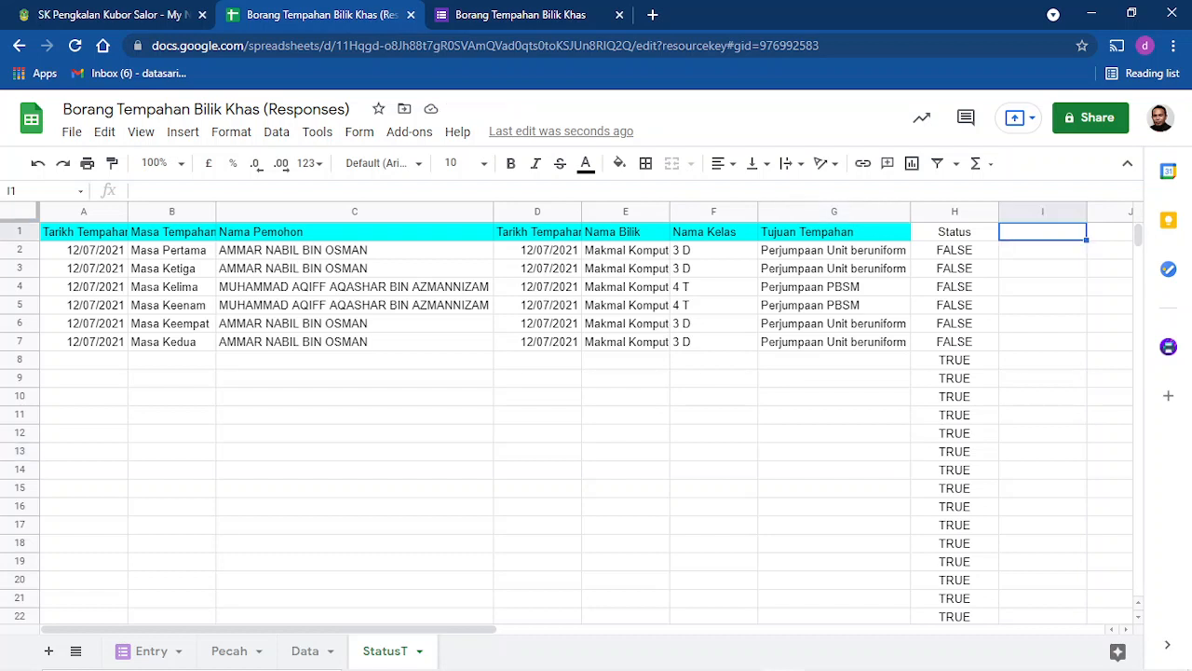
text(Stat)
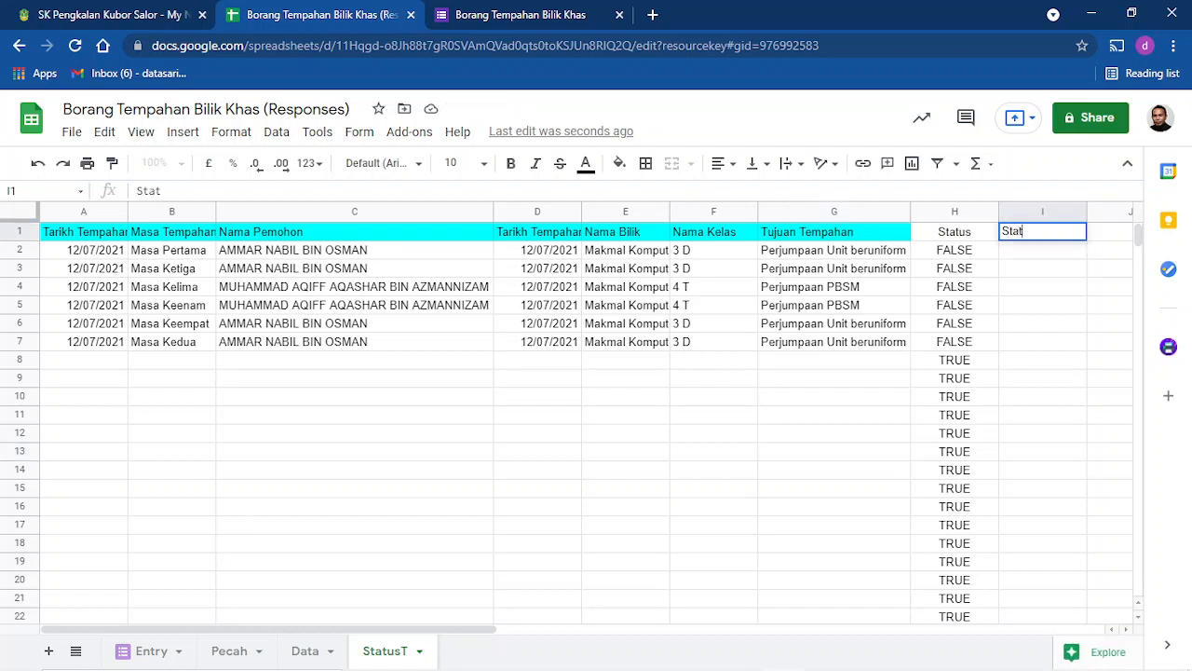
text(us Tempahan)
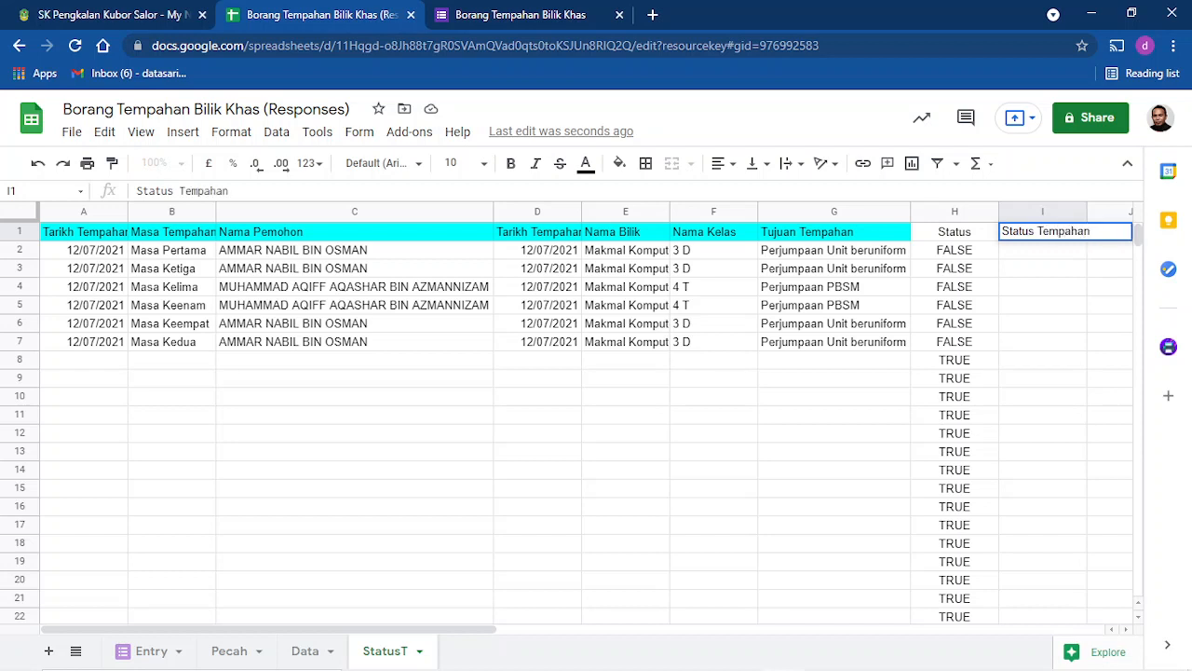
key(Return)
double_click(1087, 212)
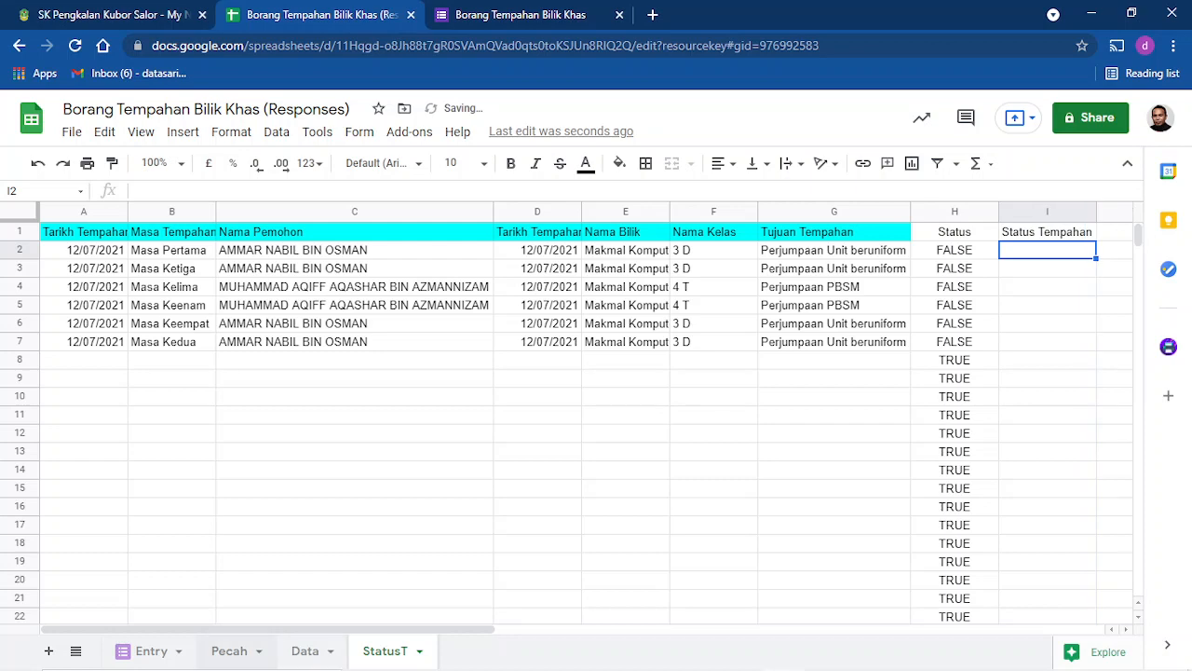
Insert a new sheet directly after Data and name it Status.
click(304, 650)
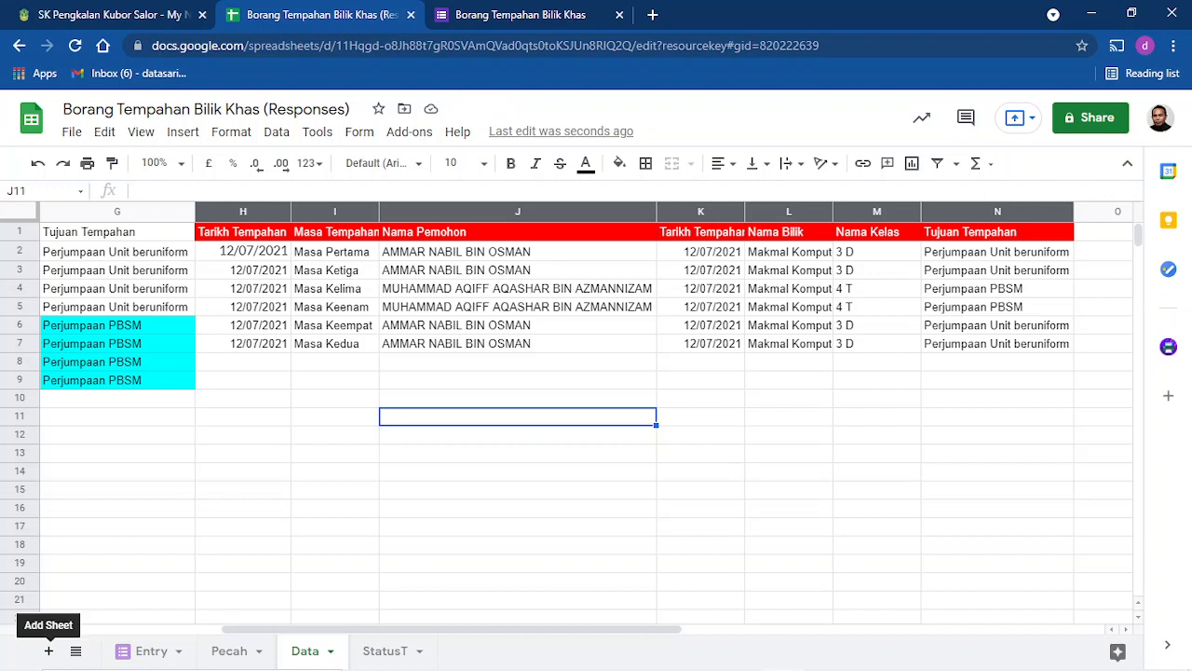
click(49, 650)
double_click(383, 651)
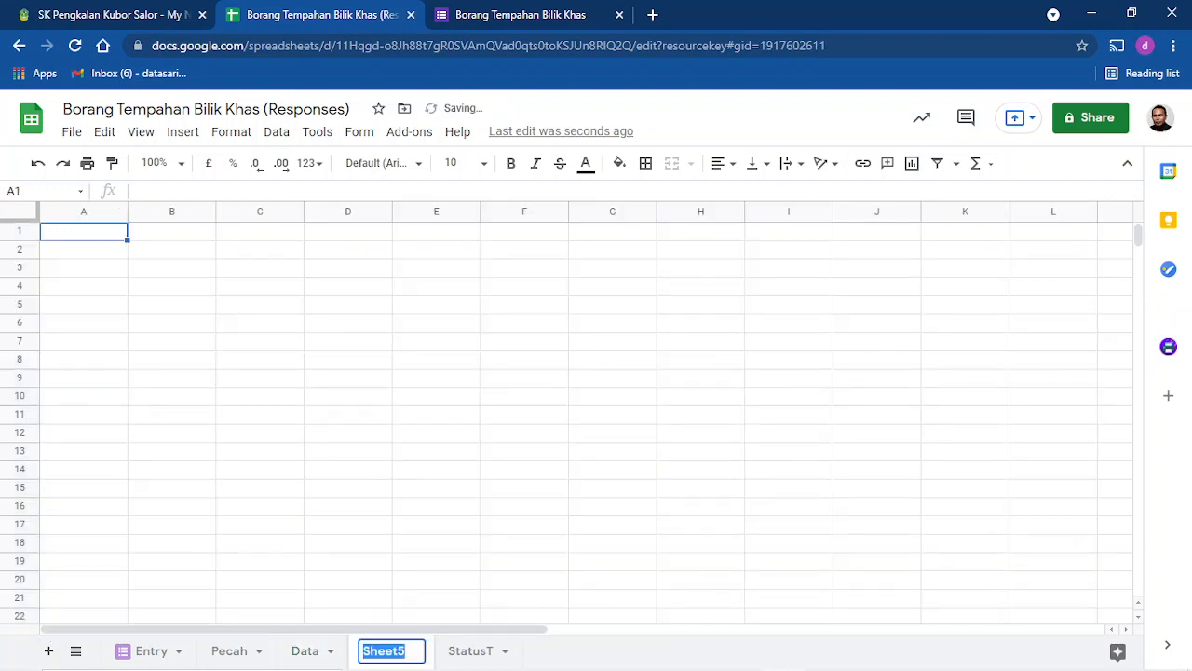
text(Status)
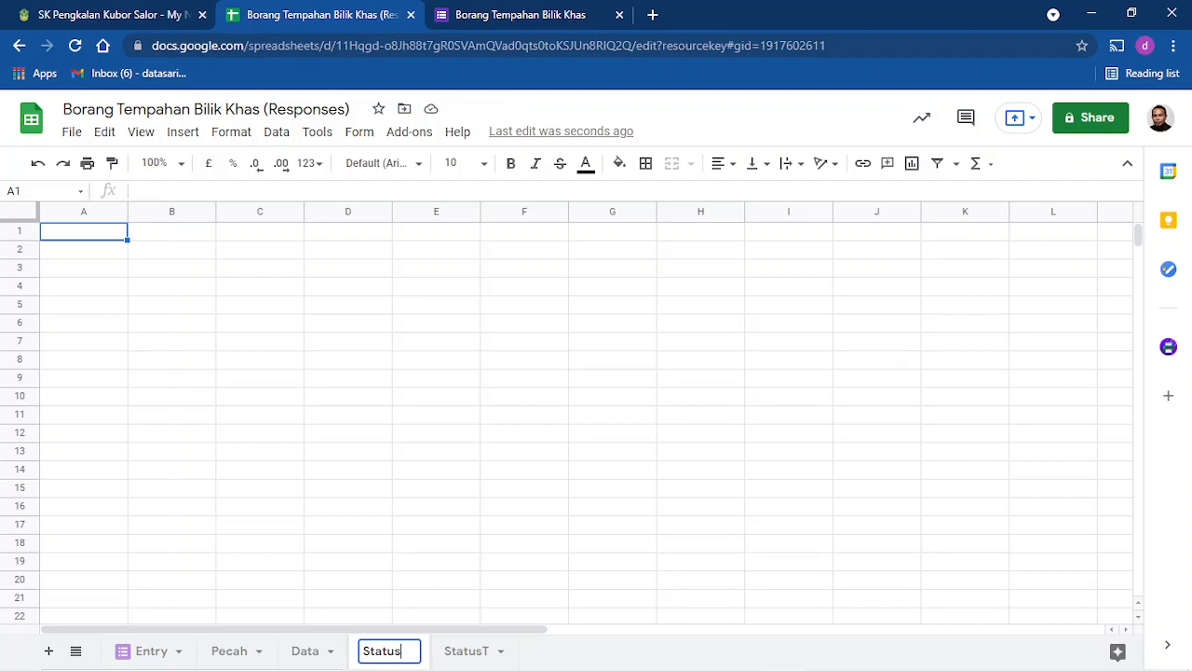
key(Return)
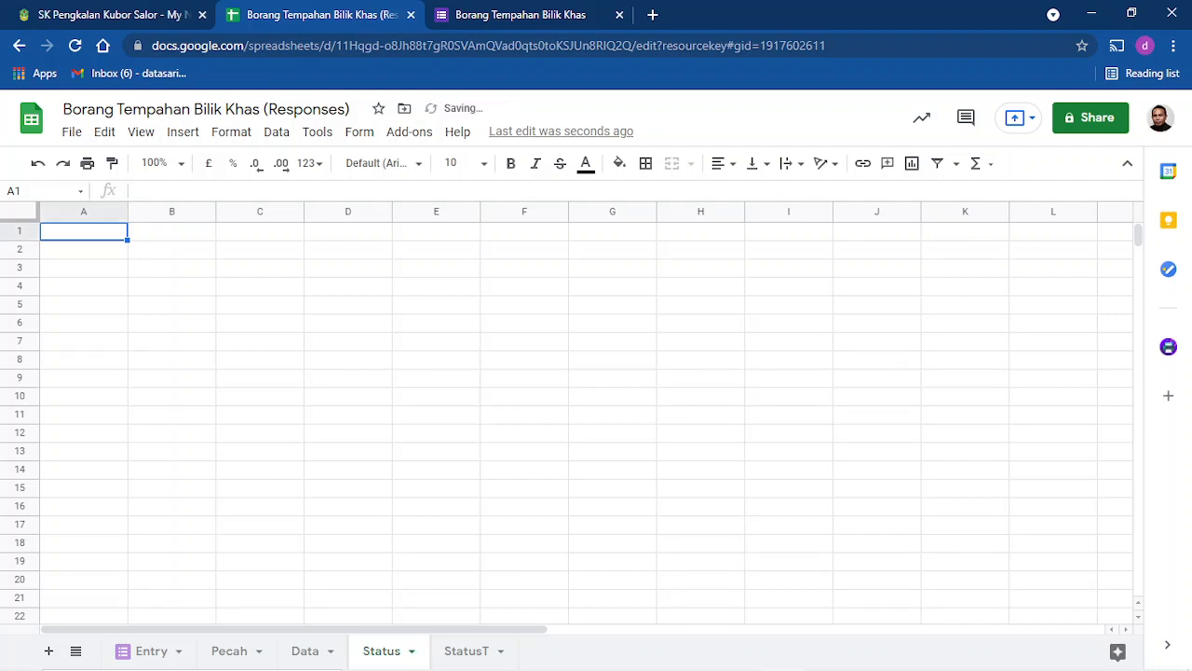
Enter the lookup keys FALSE in A1 and TRUE in A2 of the Status sheet.
text(FALSE)
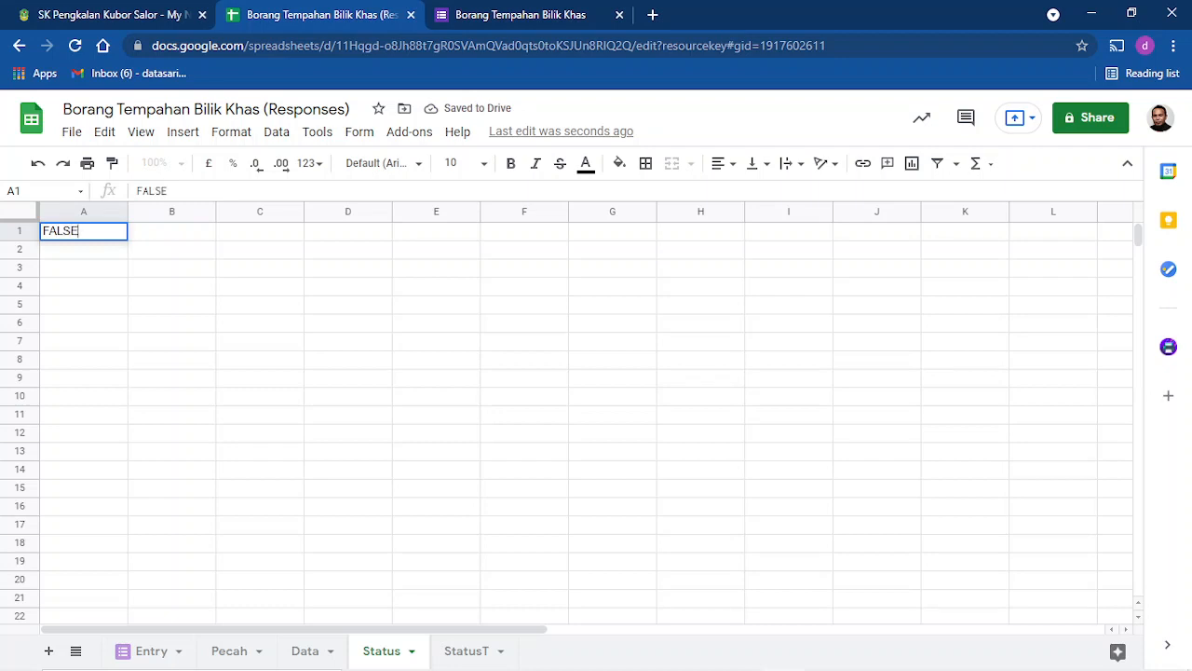
key(Return)
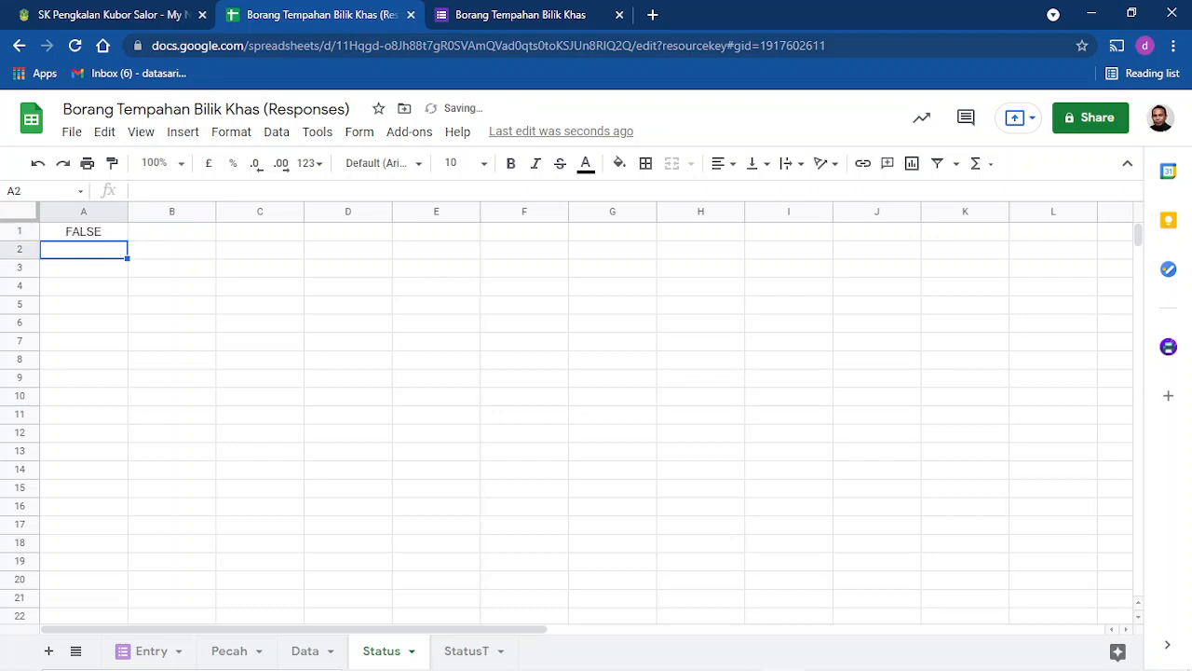
text(TRUE)
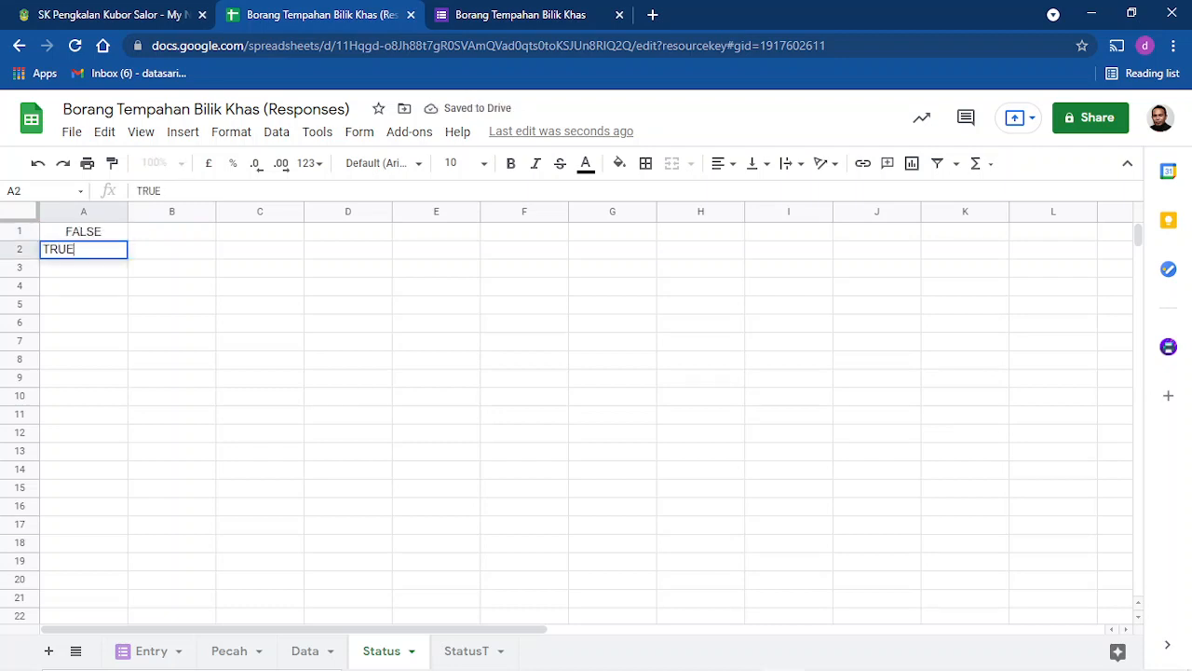
key(Tab)
Enter the matching status texts: Tahniah - Berjaya in B1 beside FALSE, and Gagal in B2 beside TRUE.
key(Up)
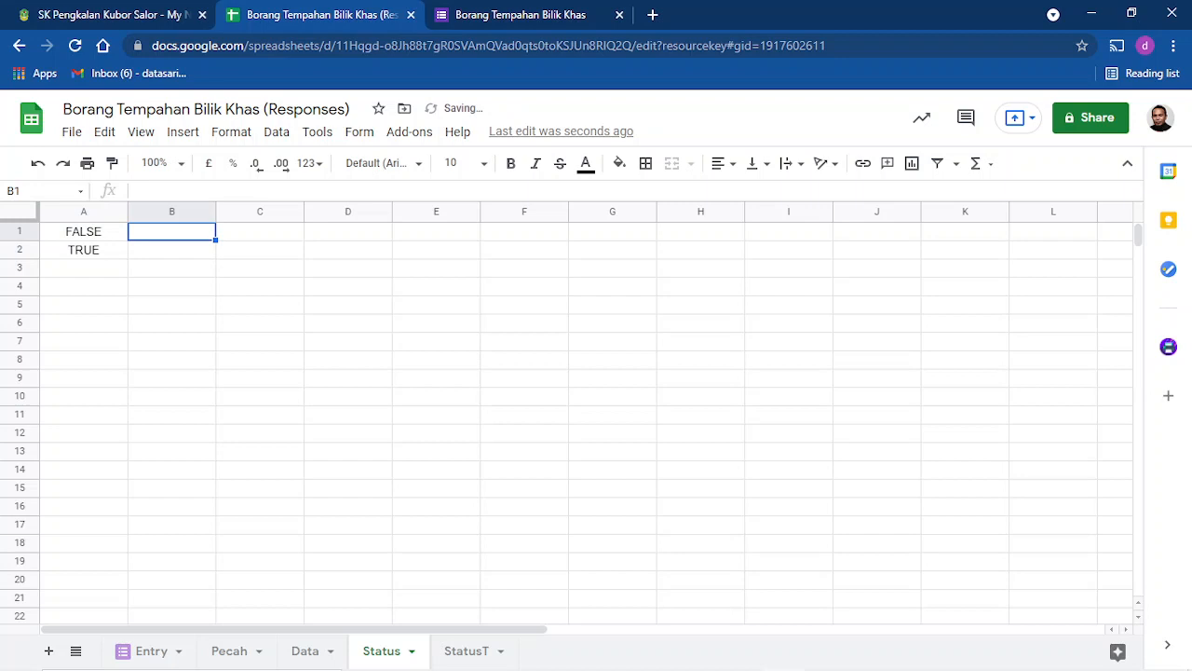
text(B)
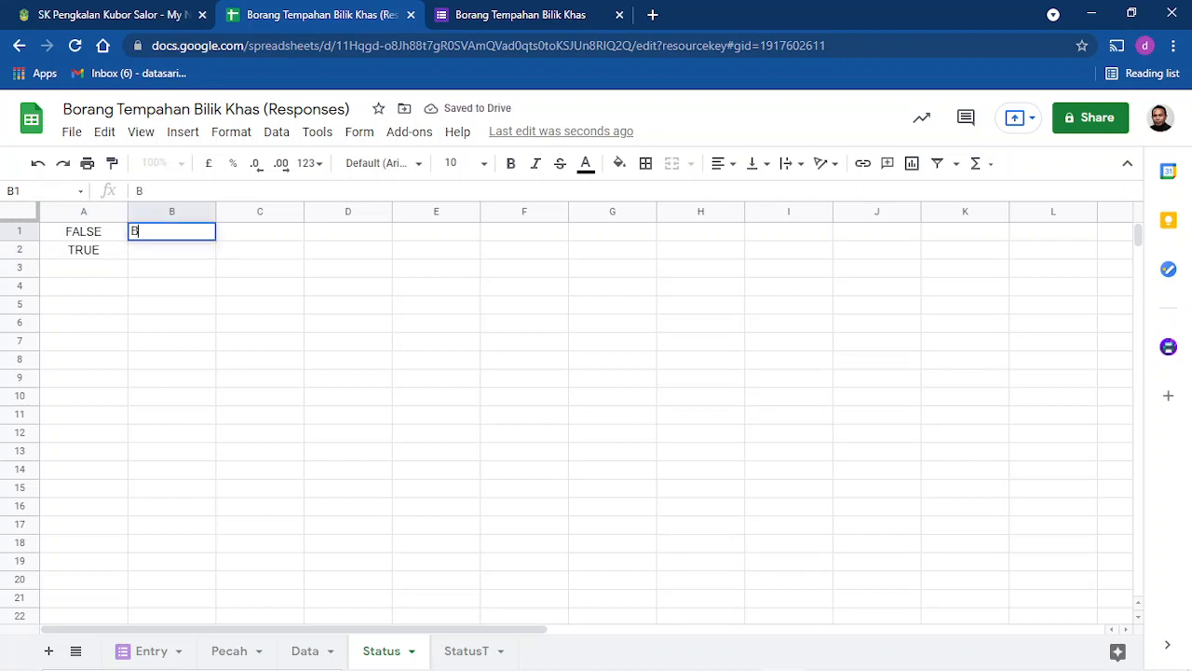
key(BackSpace)
text(Ta)
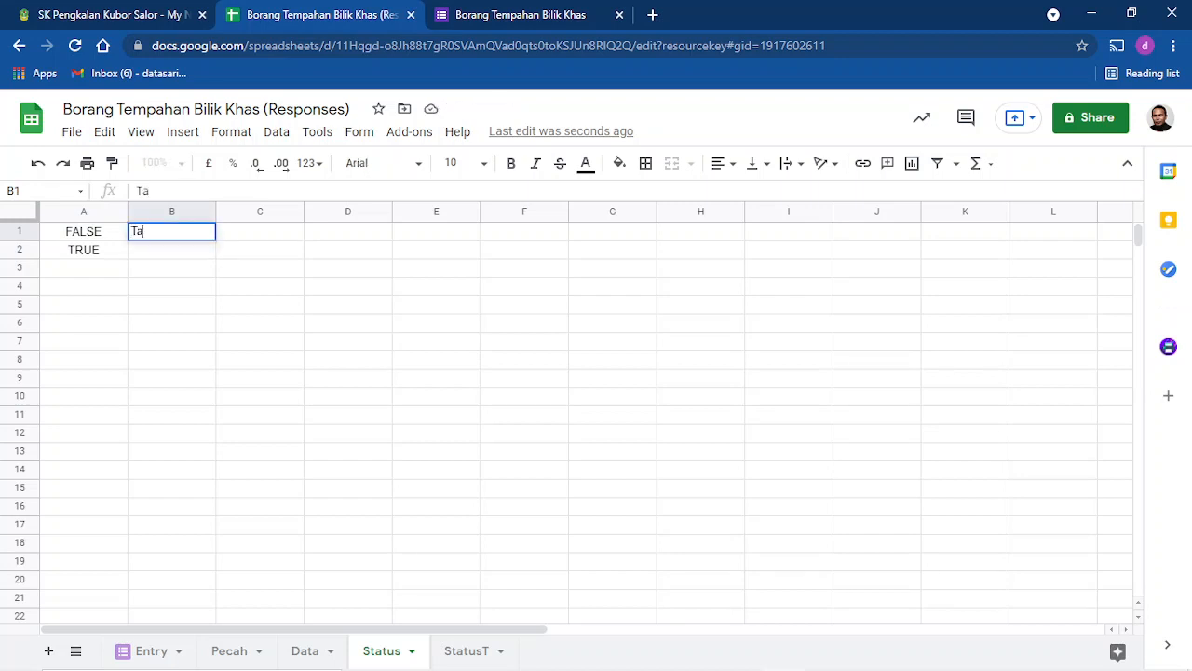
text(hniah - Berjaya)
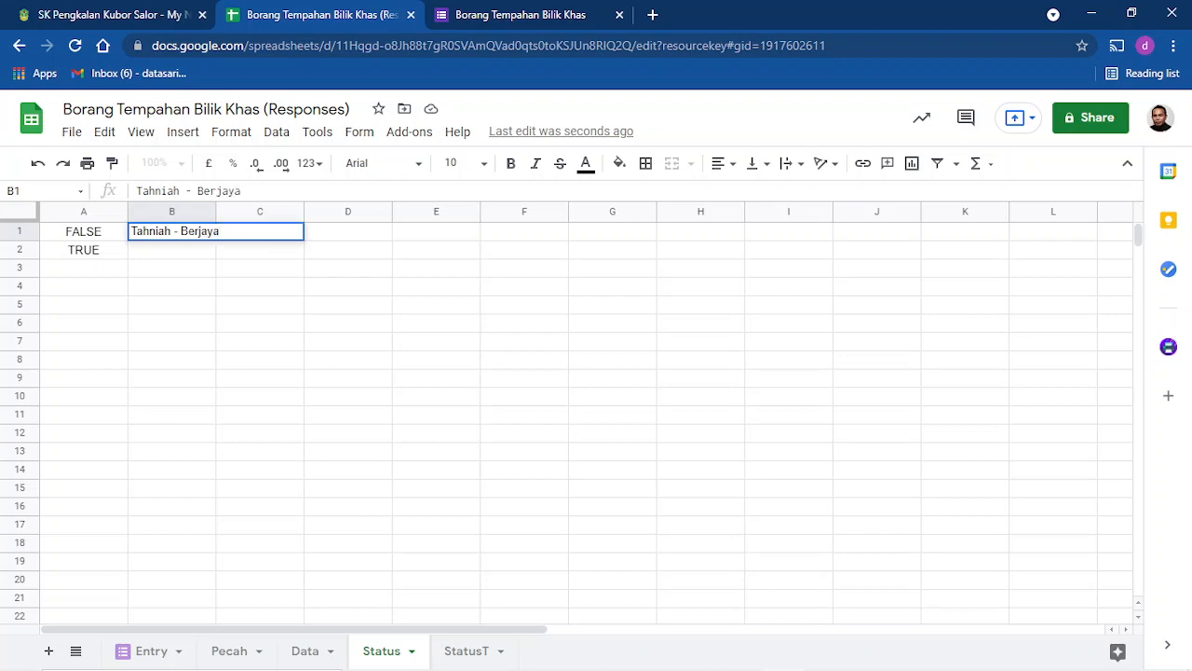
key(Return)
text(Ga)
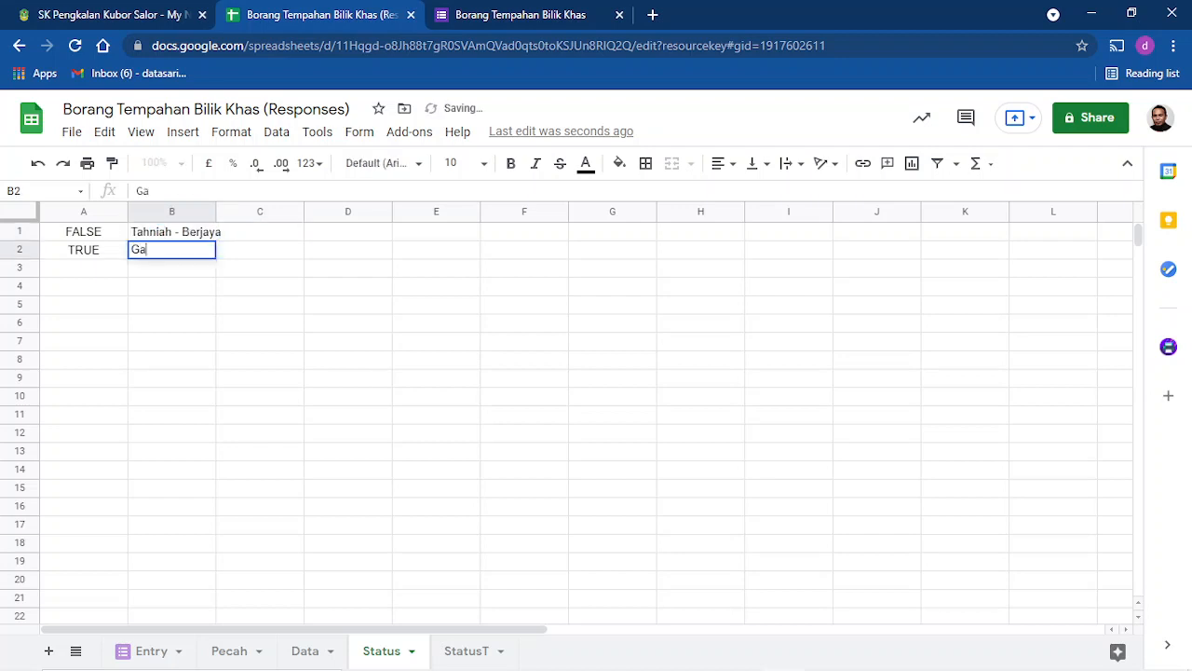
text(gal)
click(436, 342)
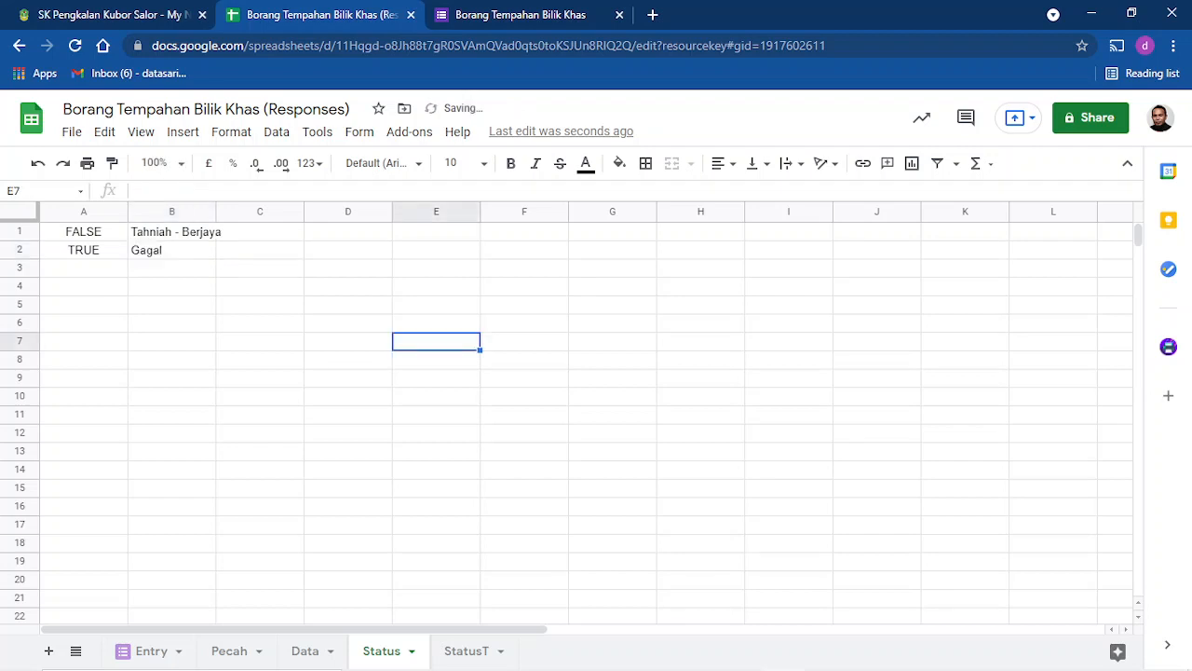
Fill the lookup table A1:B2 with yellow and widen column B to fit its text.
drag(83, 231, 172, 249)
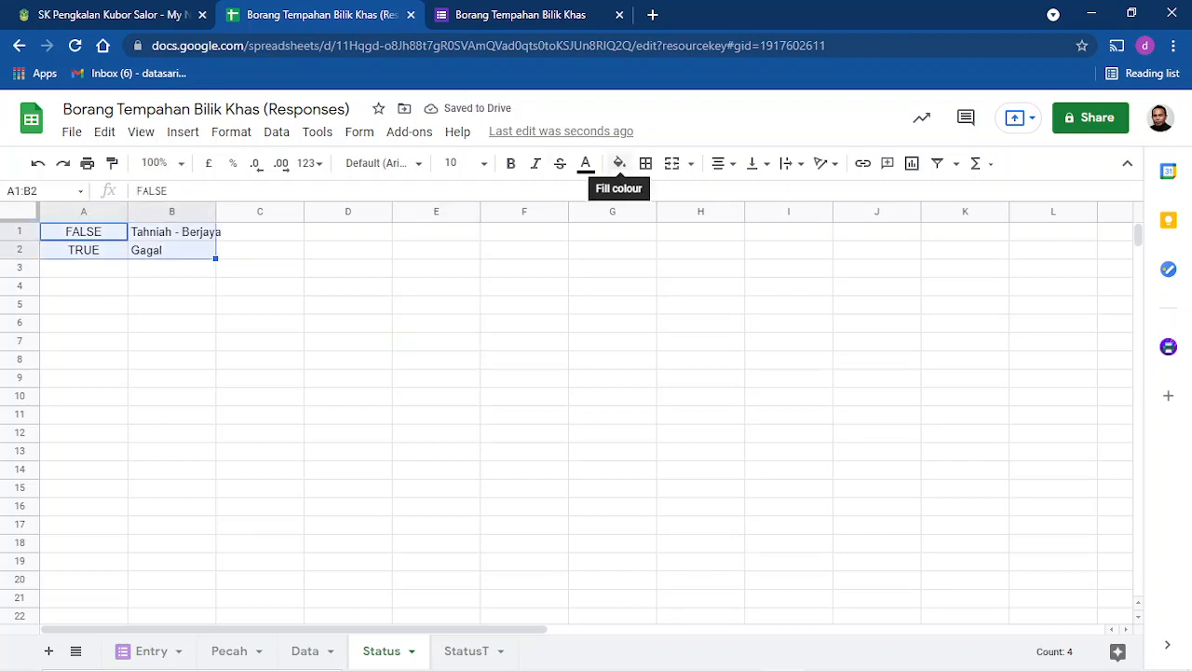
click(618, 163)
click(684, 245)
click(435, 322)
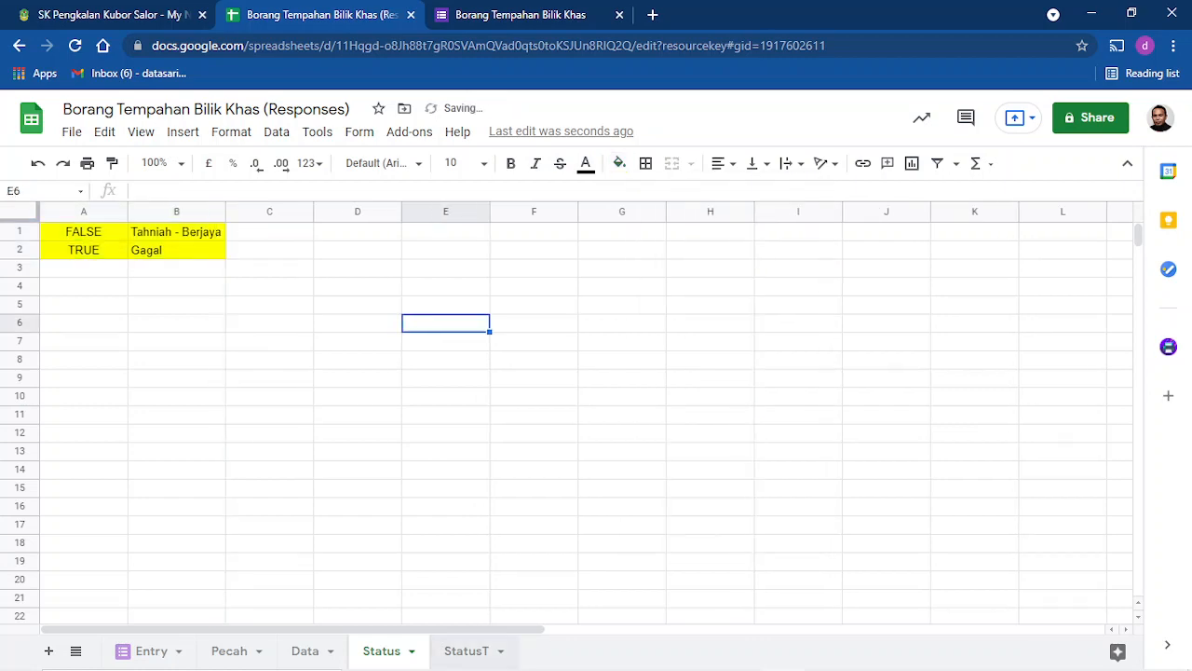
In I2 of the StatusT sheet, enter =VLOOKUP(H2,Status!A1:B2,2,0) to look up the booking status.
click(466, 650)
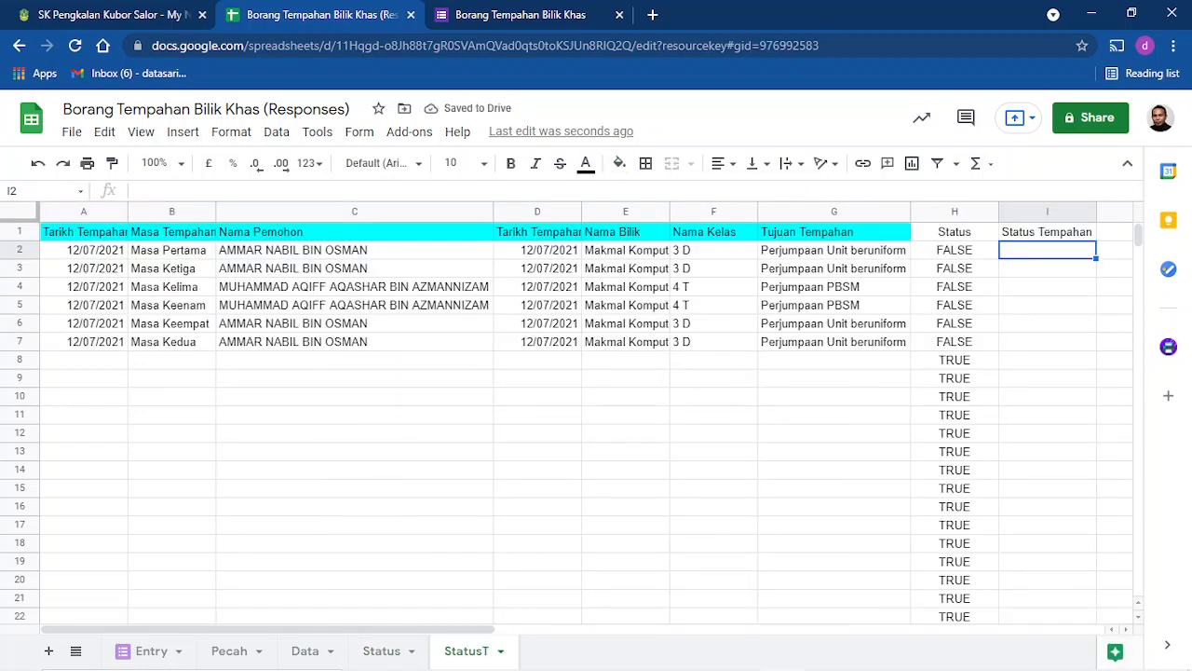
text(=vlo)
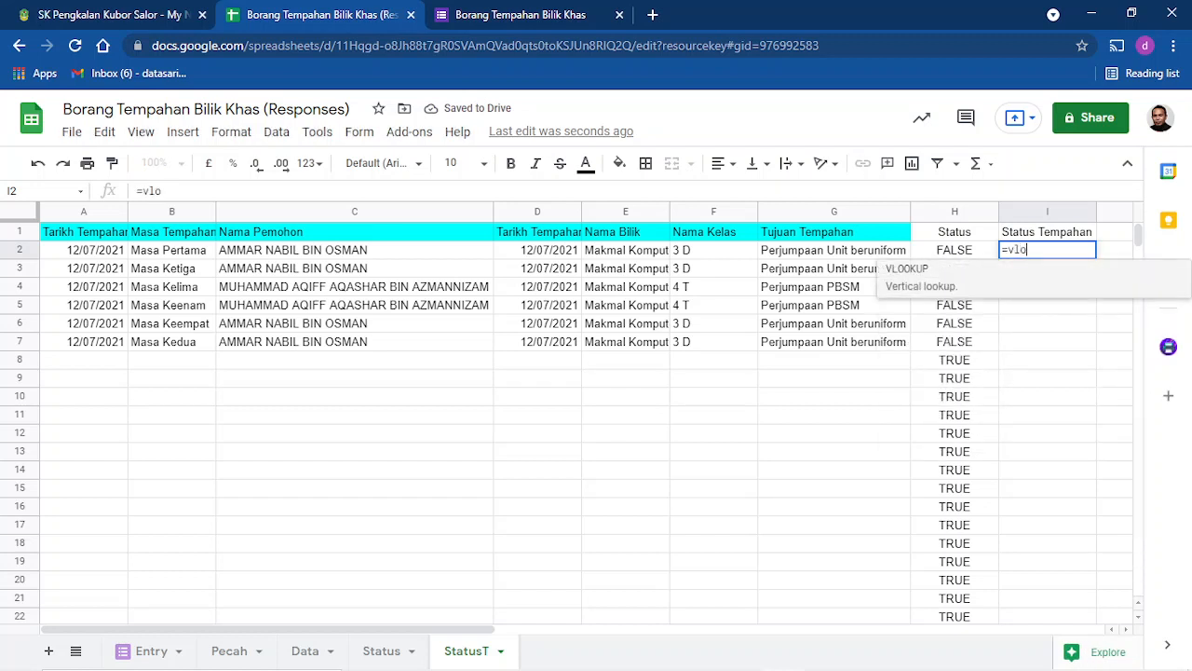
key(Tab)
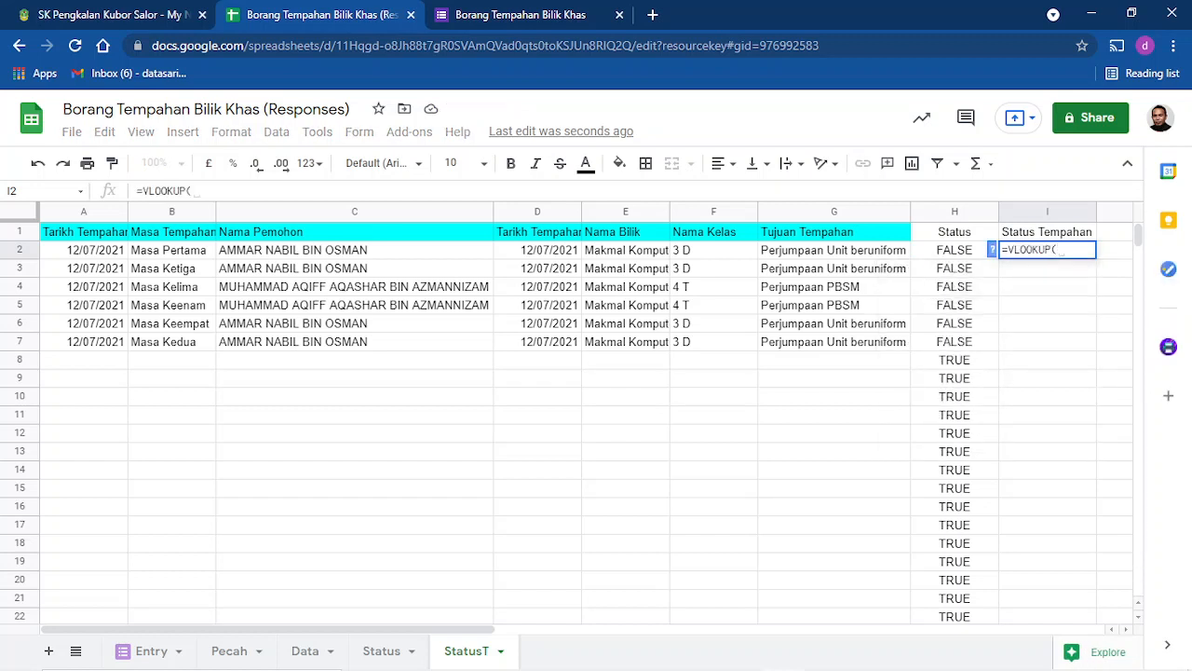
key(Left)
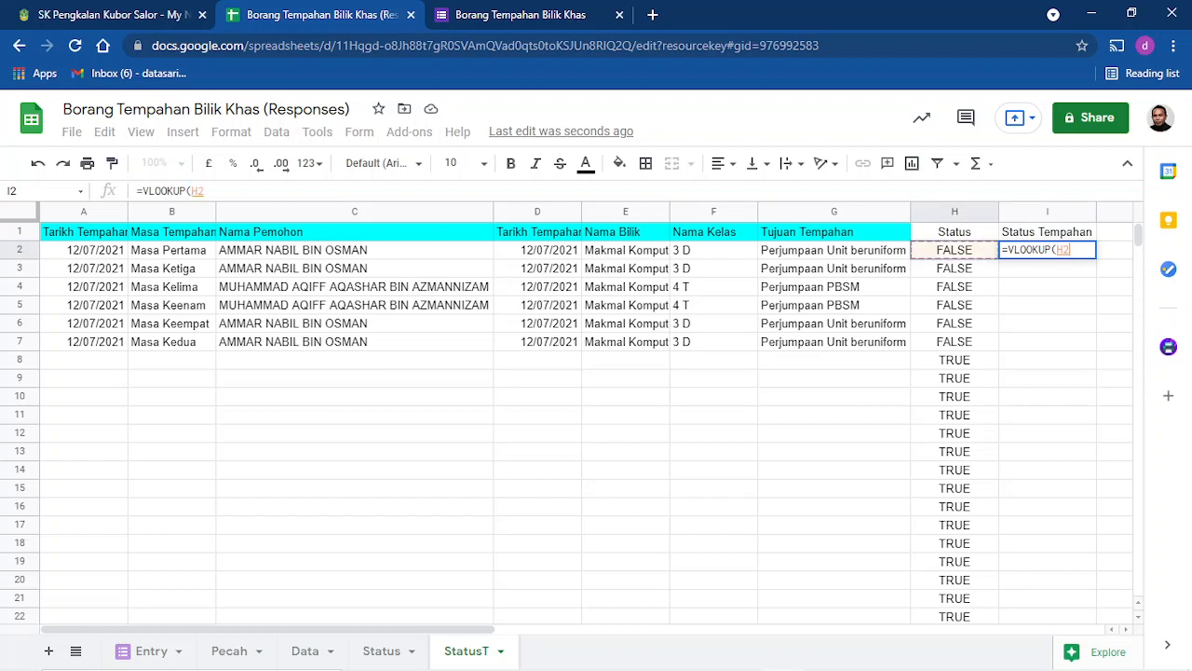
text(,)
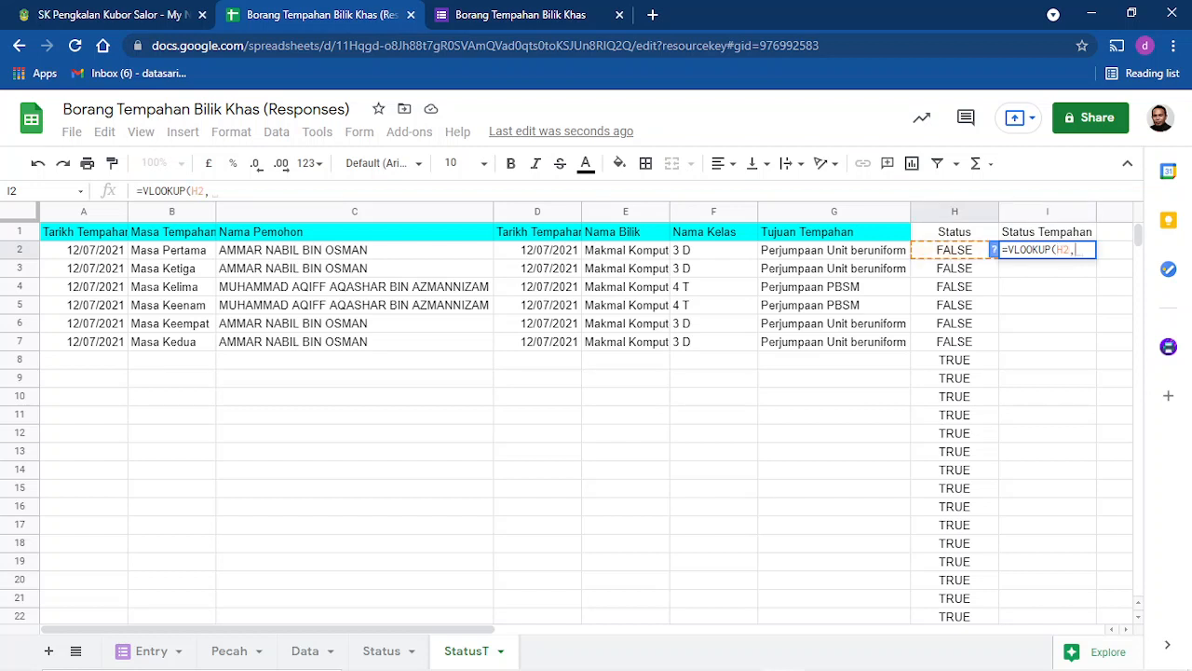
click(380, 650)
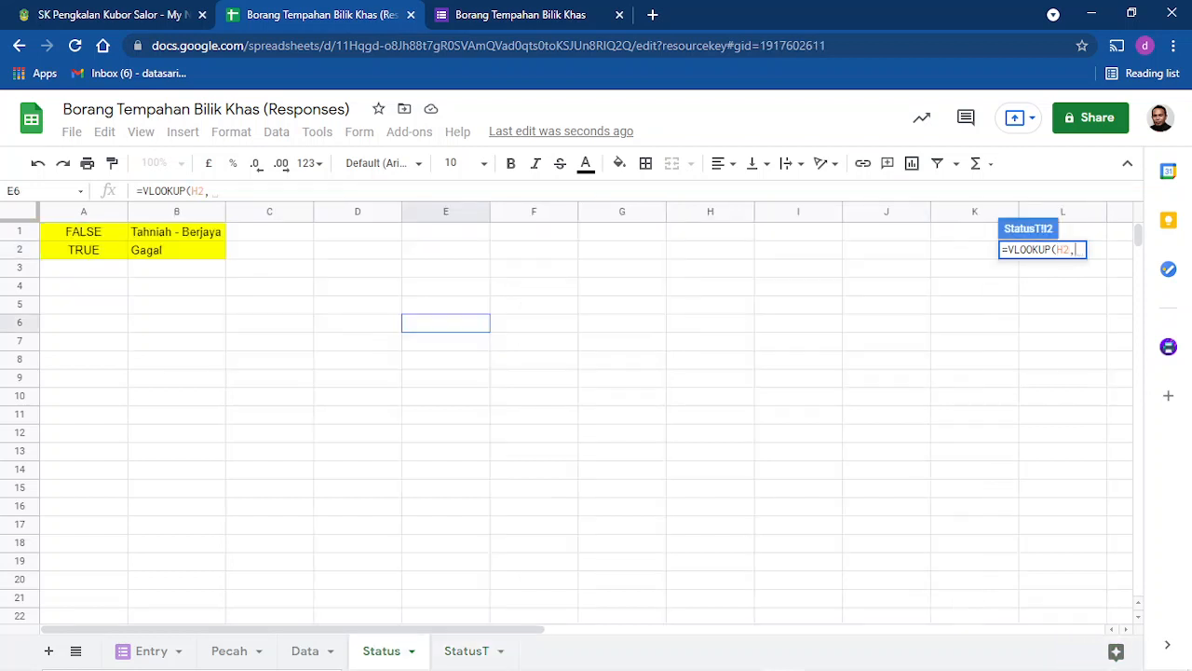
drag(84, 232, 176, 250)
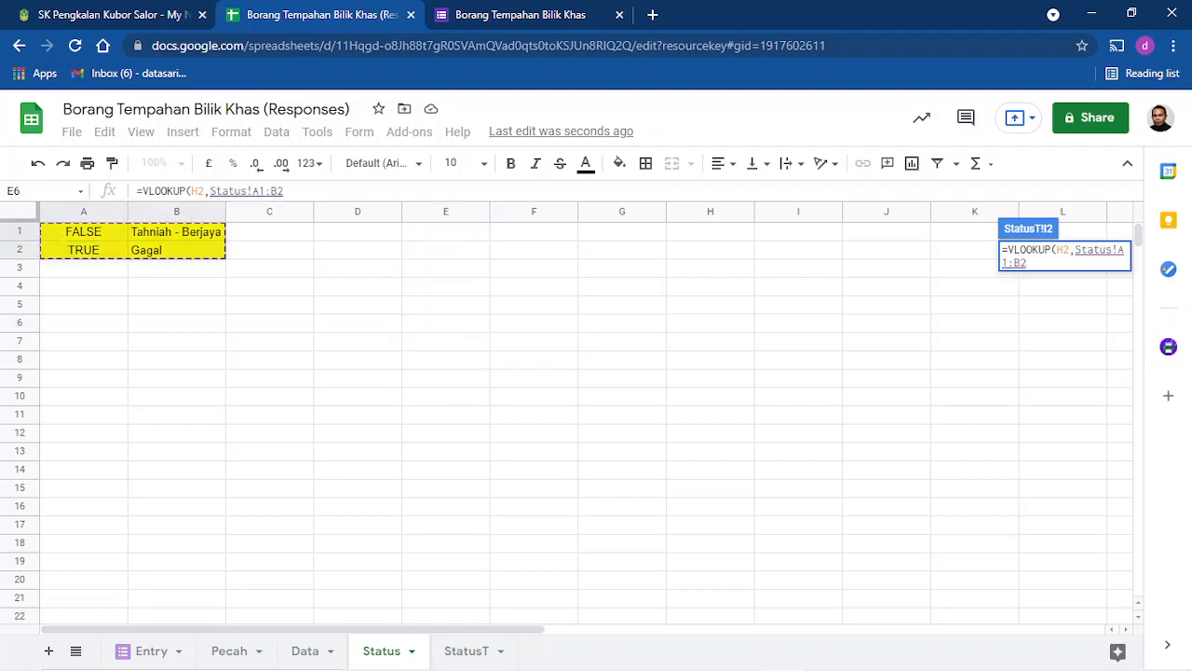
text(,)
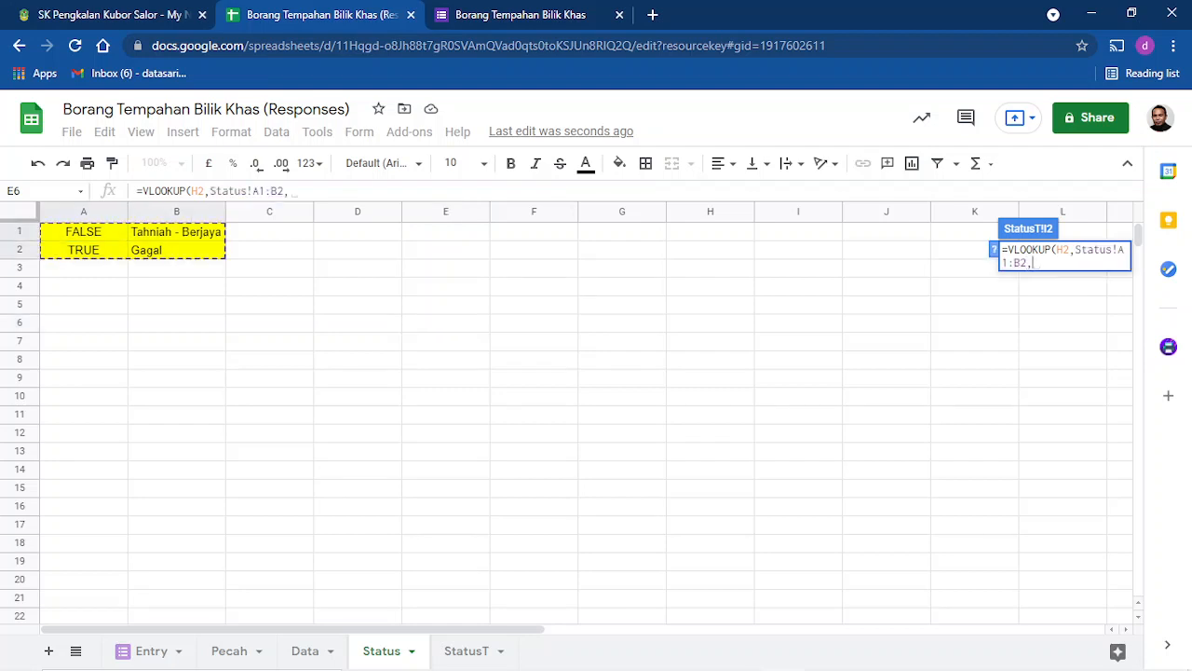
text(2)
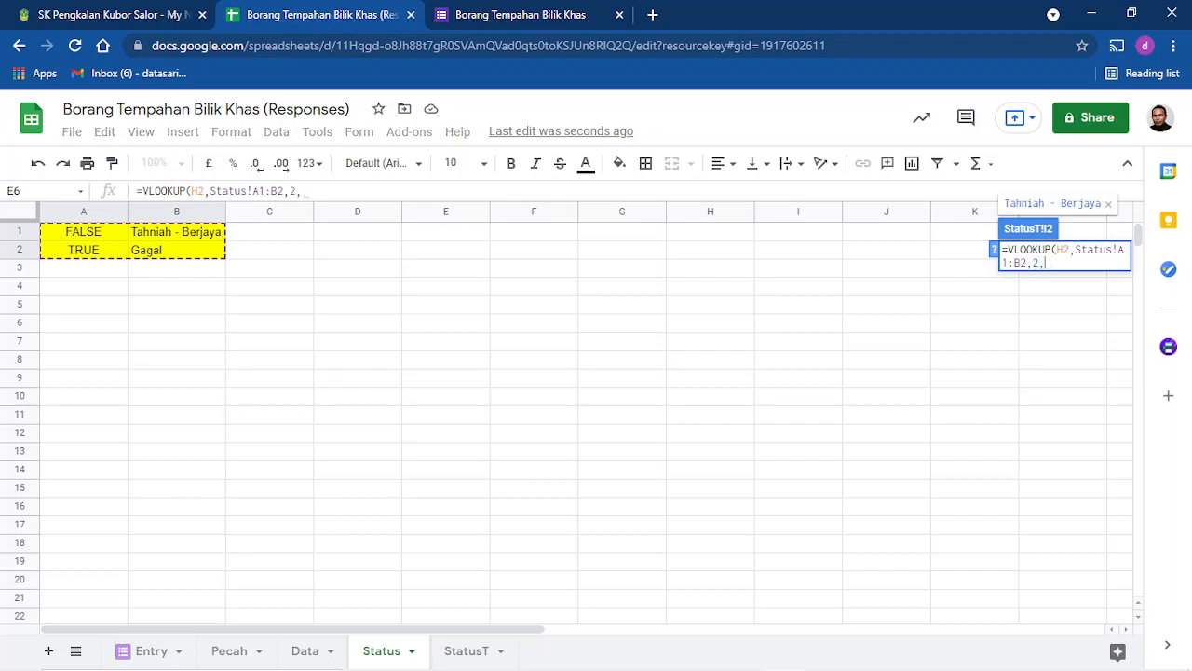
text(,0))
key(Return)
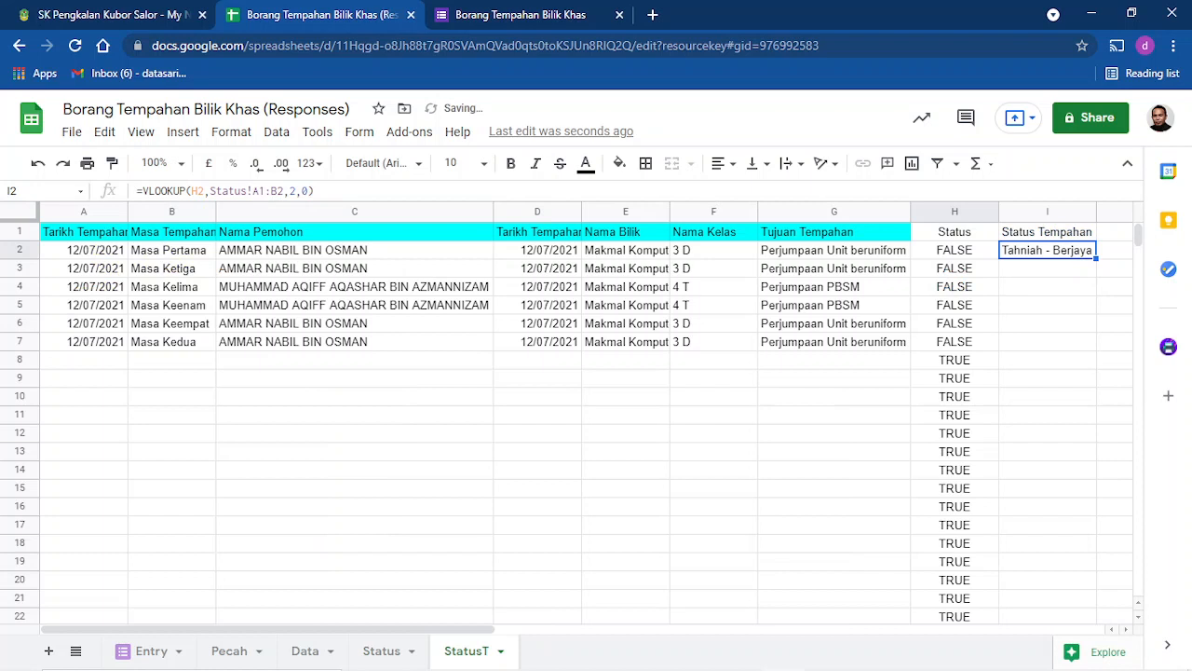
Wrap the VLOOKUP in I2 in arrayformula and extend its search key to H2:H so it covers the whole column.
click(143, 191)
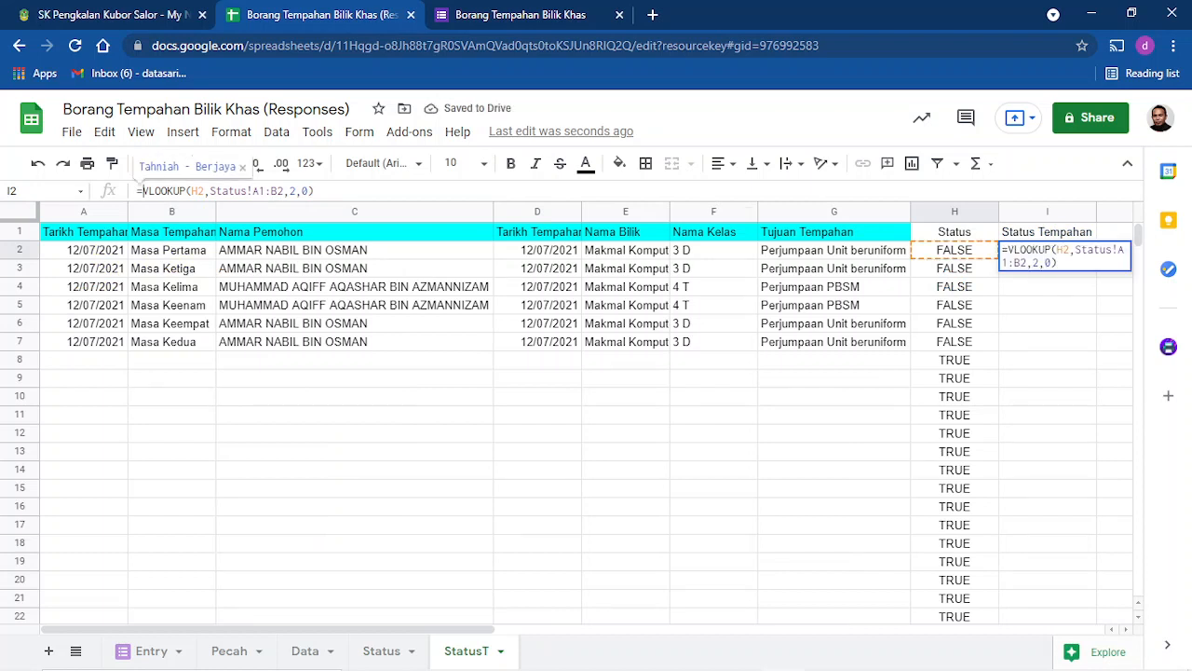
text(arra)
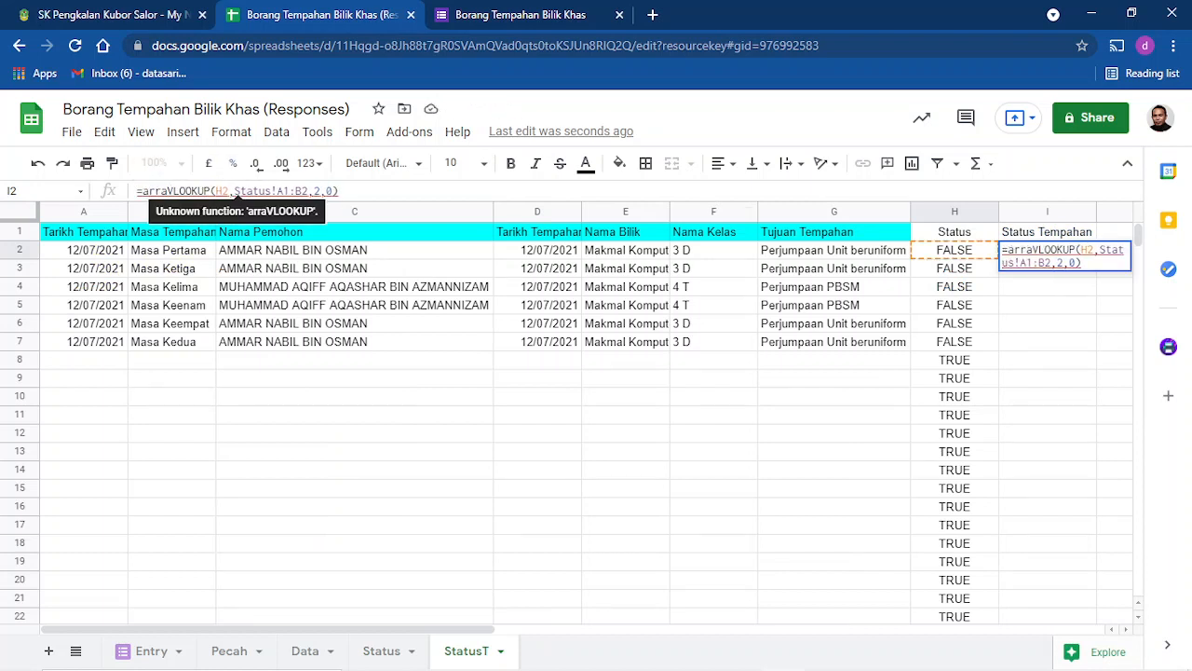
text(yformula()
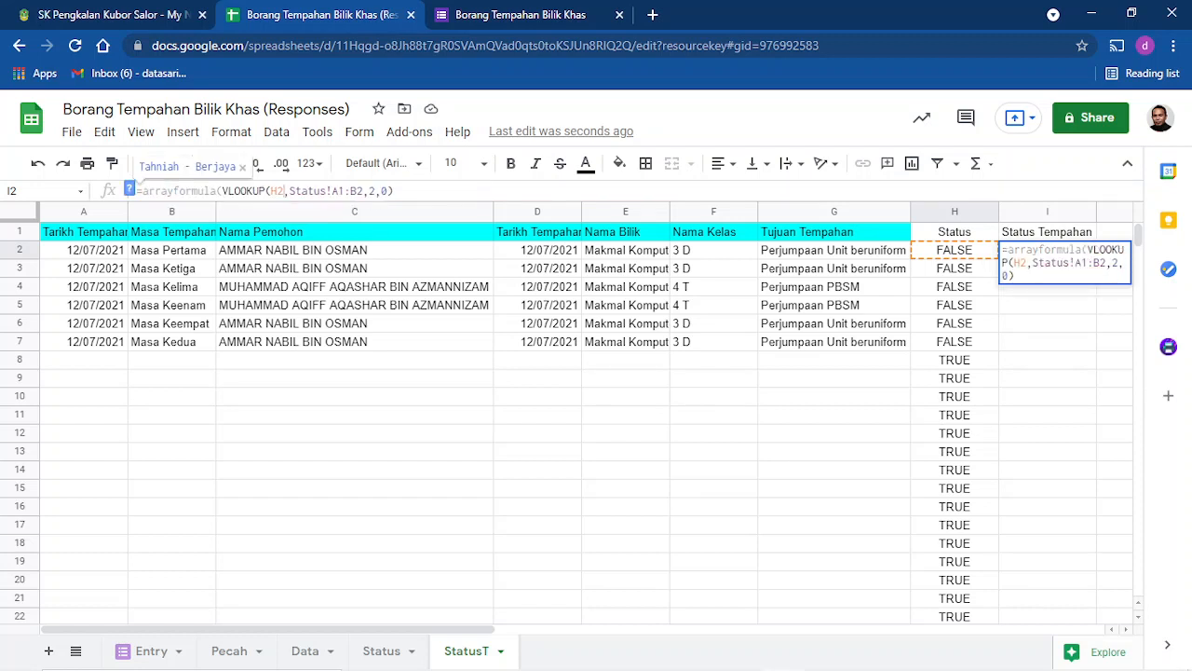
text(:)
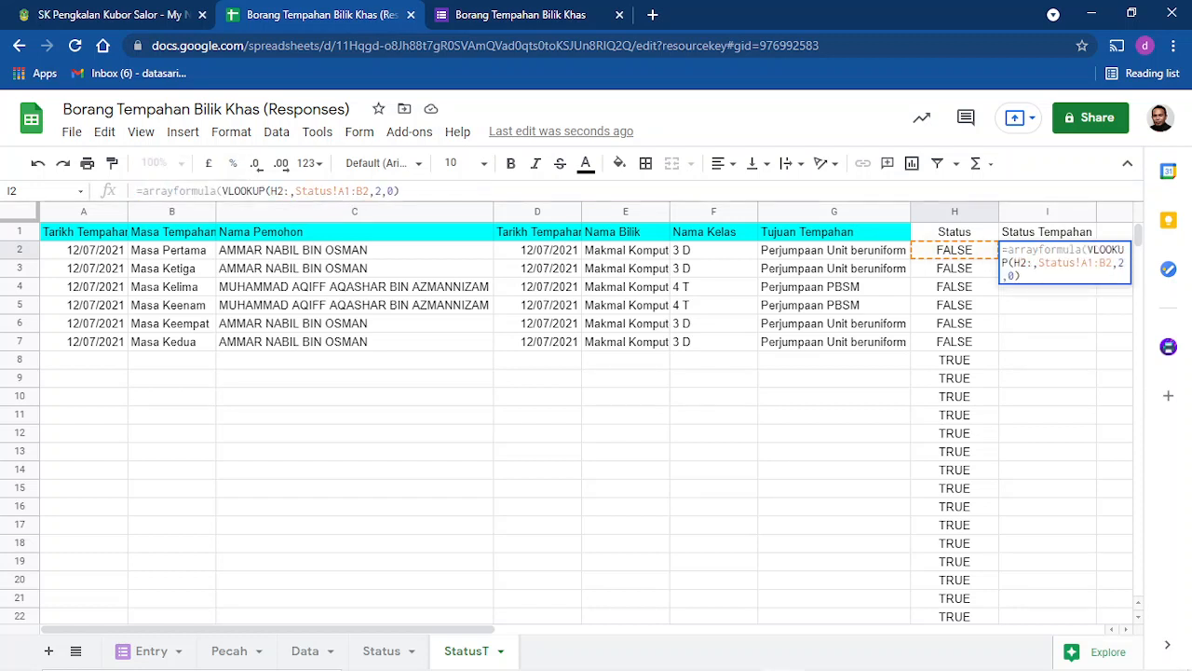
text(H)
key(Return)
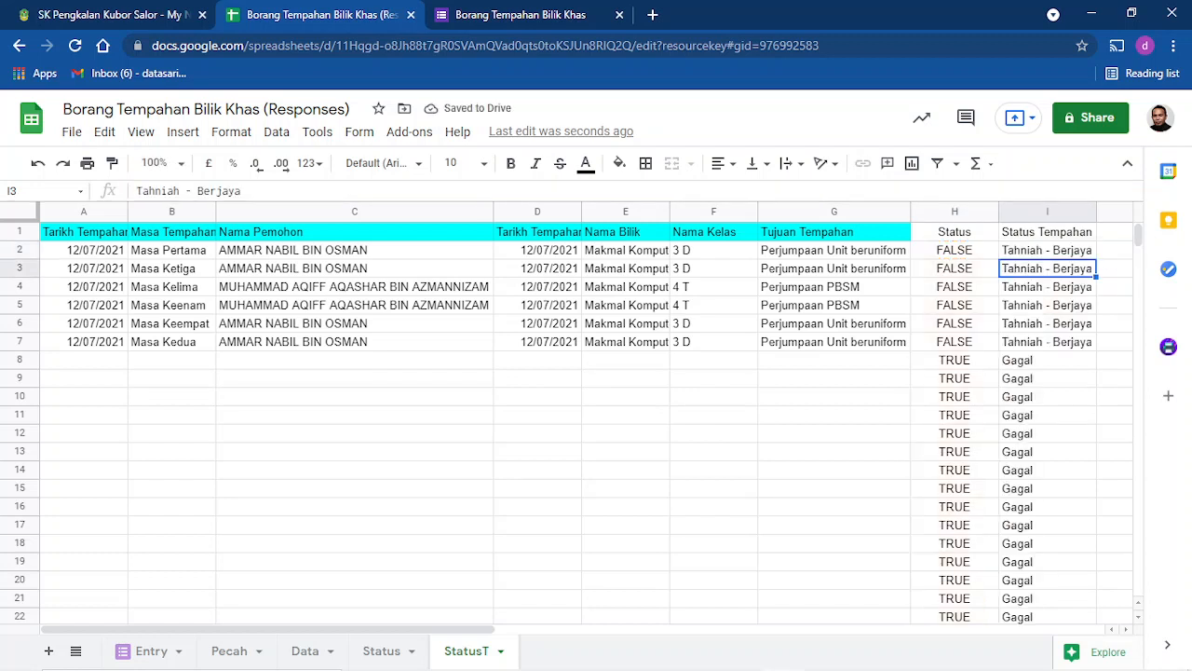
Fill the header row A1:I1 of the StatusT sheet with cyan.
scroll(596, 419, down, 10)
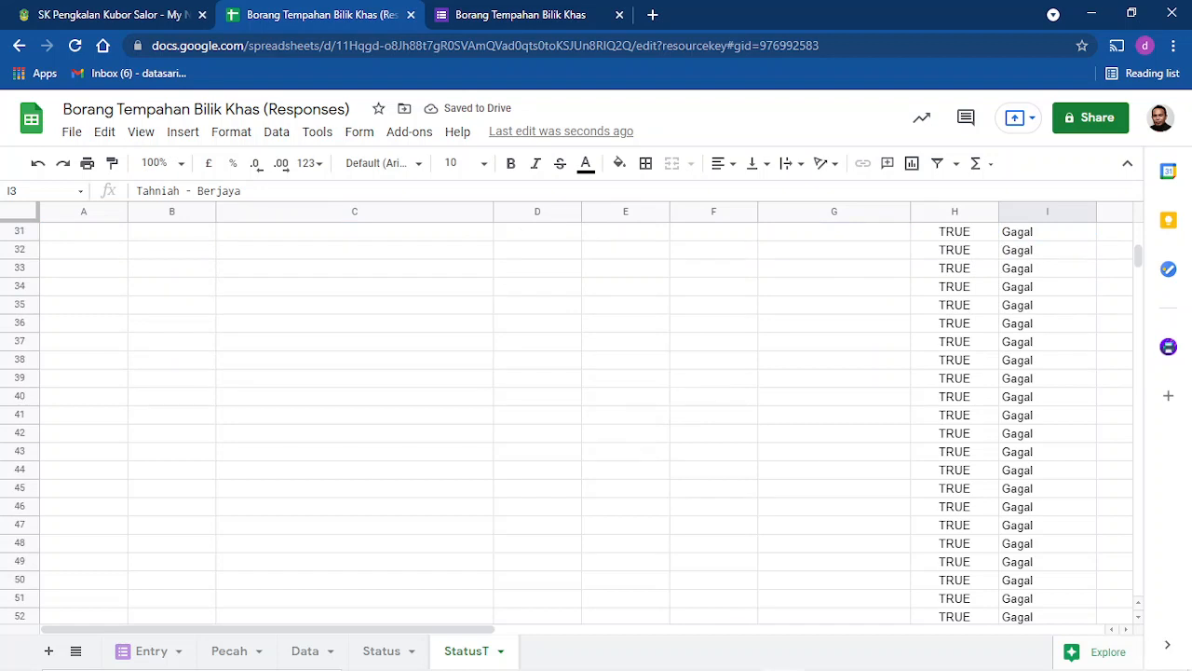
click(713, 305)
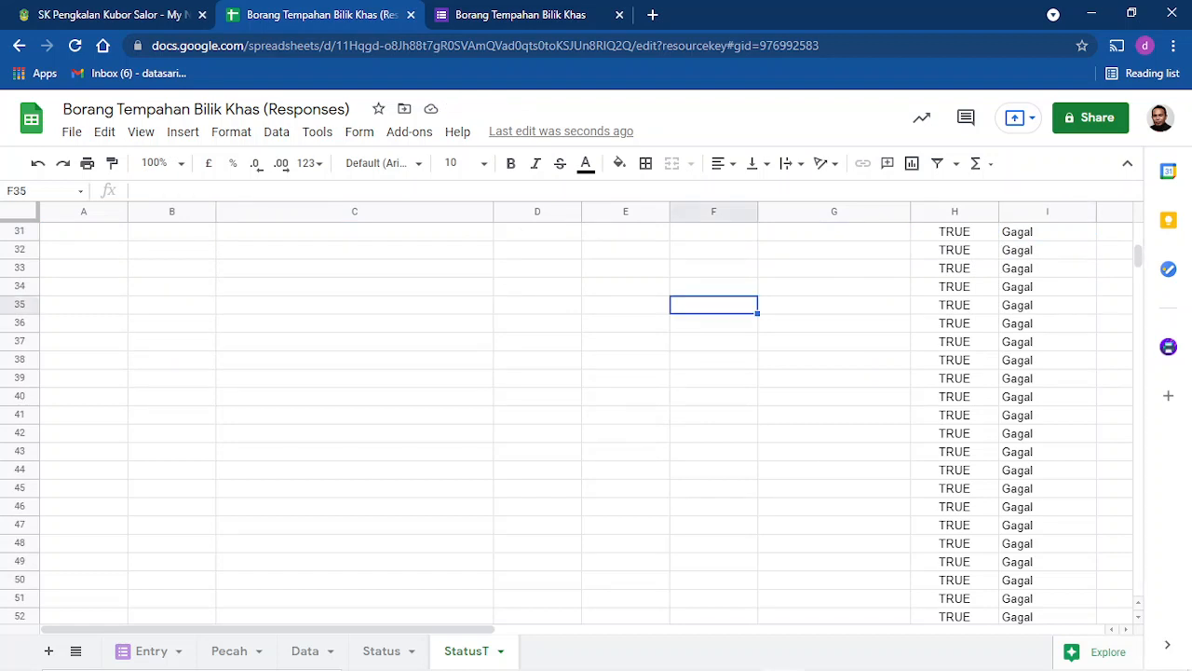
scroll(596, 419, up, 10)
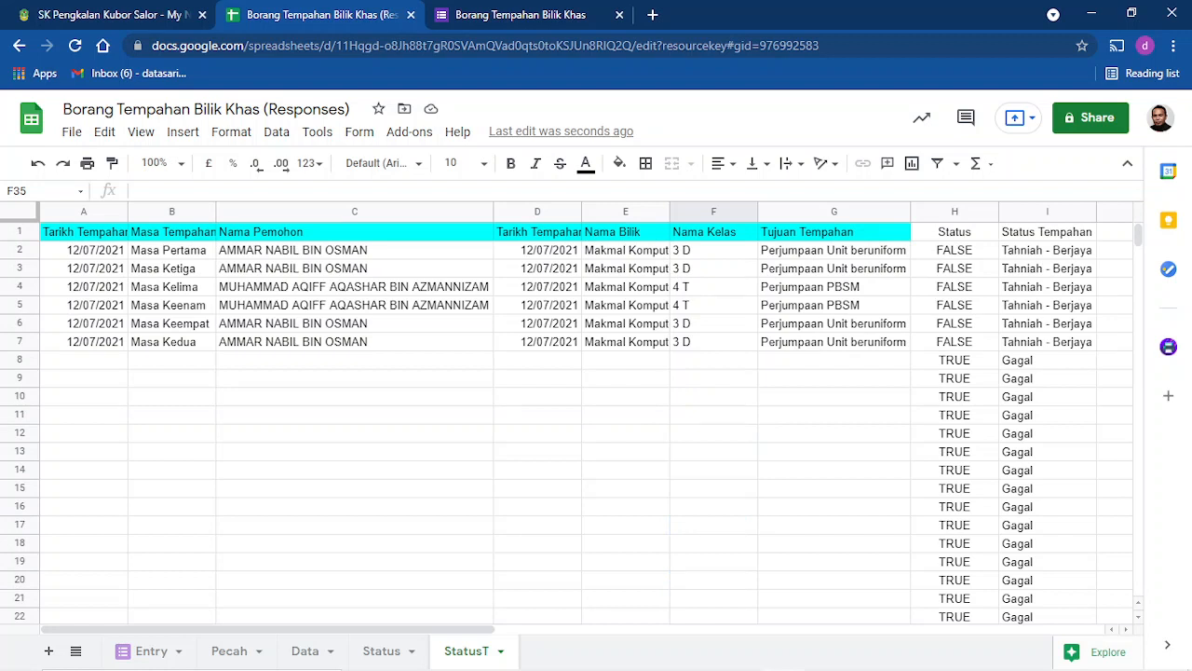
drag(1047, 232, 84, 232)
click(619, 163)
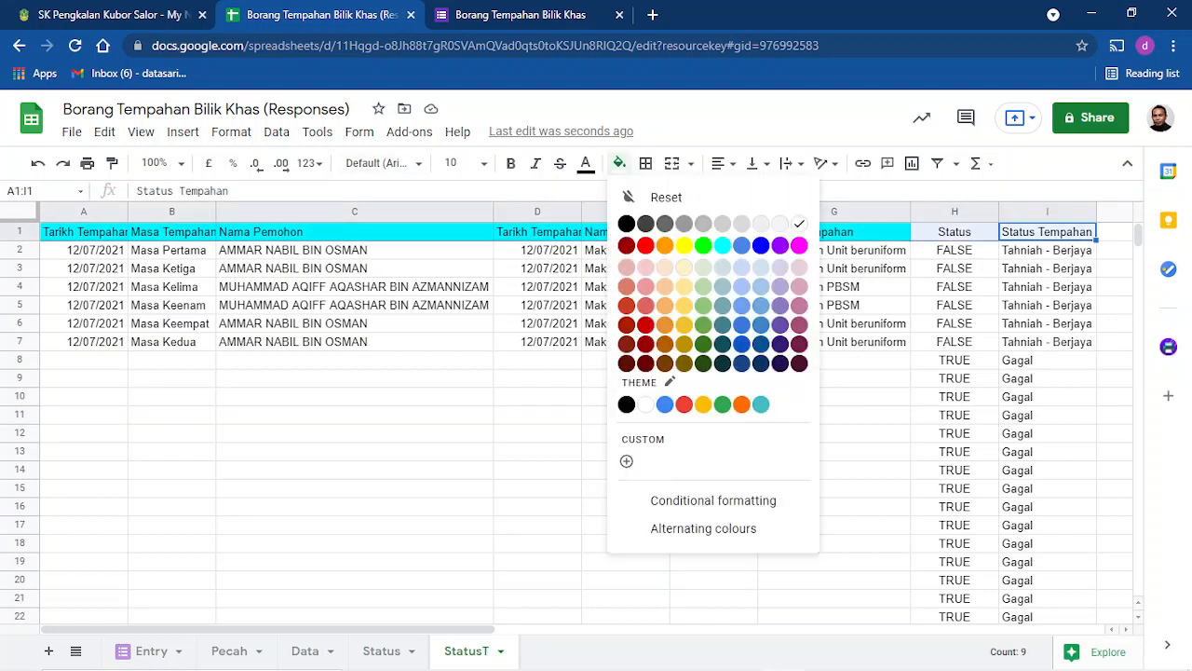
click(723, 245)
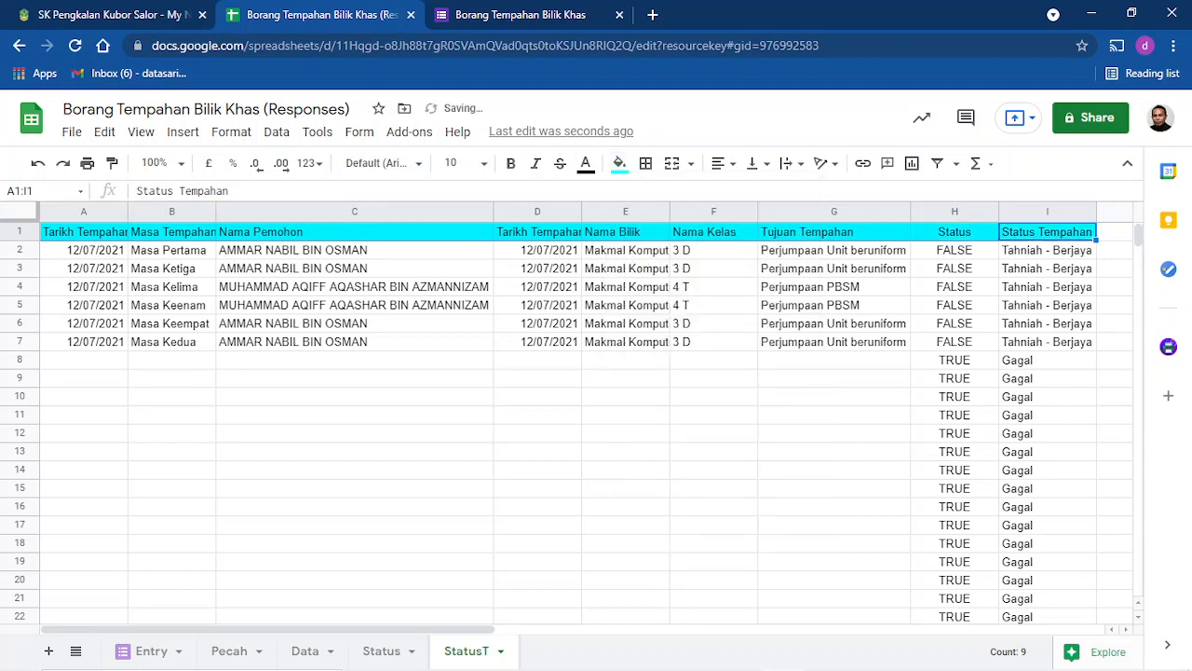
click(833, 433)
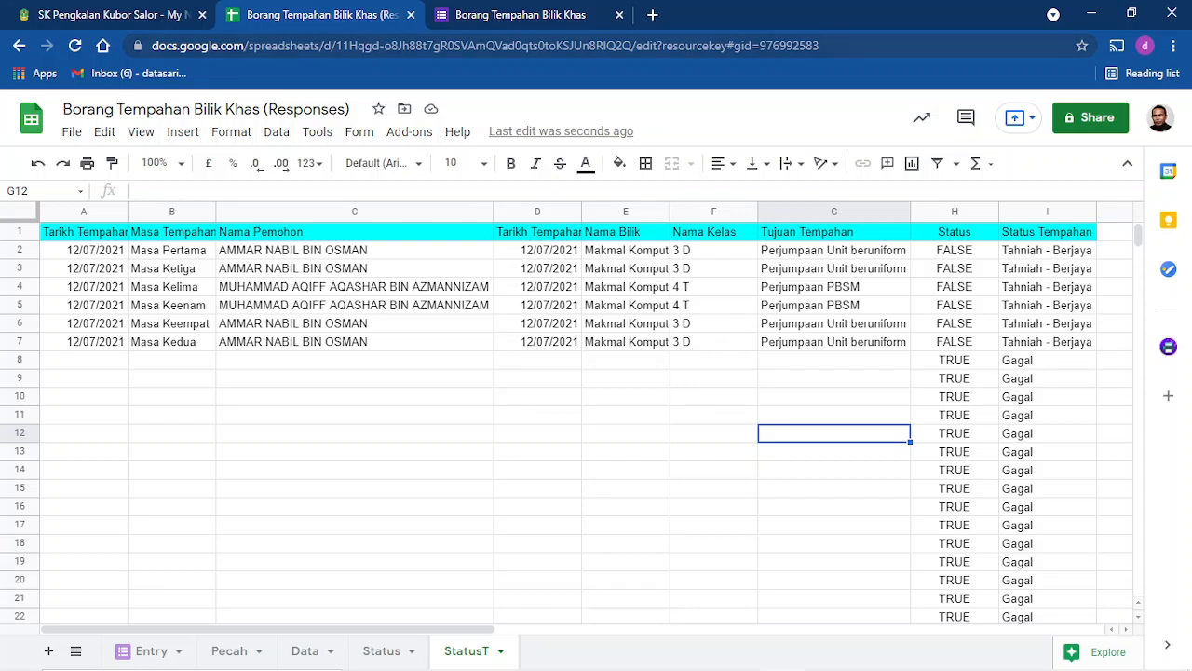
Switch to the Borang Tempahan Bilik Khas form and start another response.
click(493, 14)
click(407, 229)
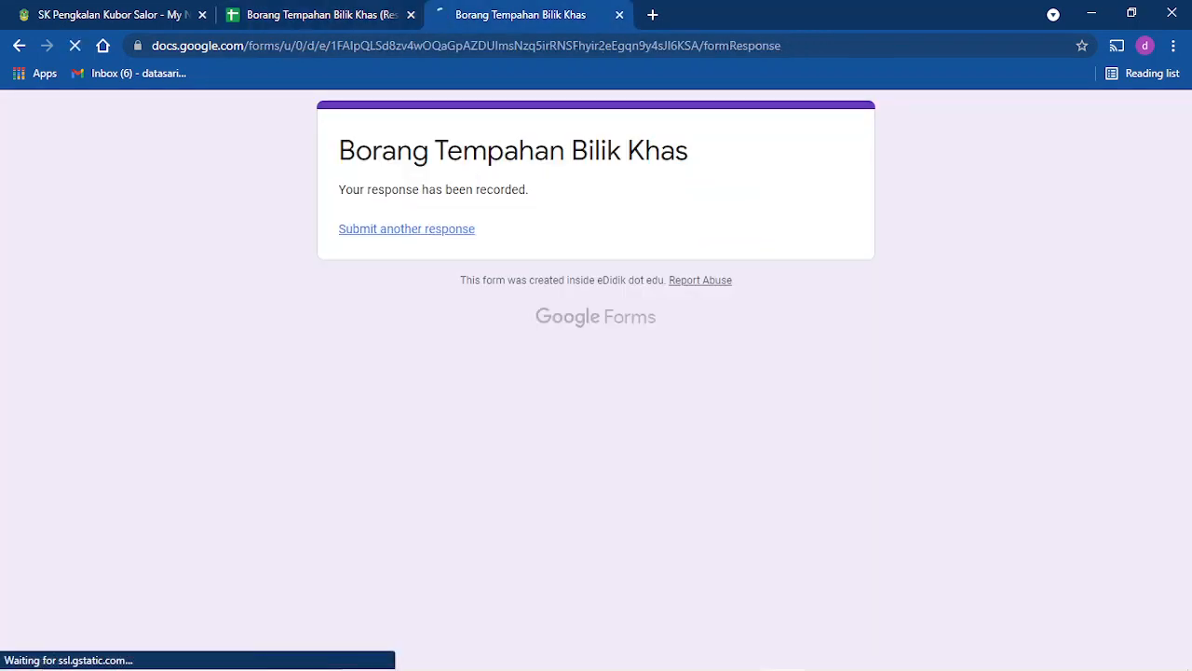
scroll(589, 373, down, 3)
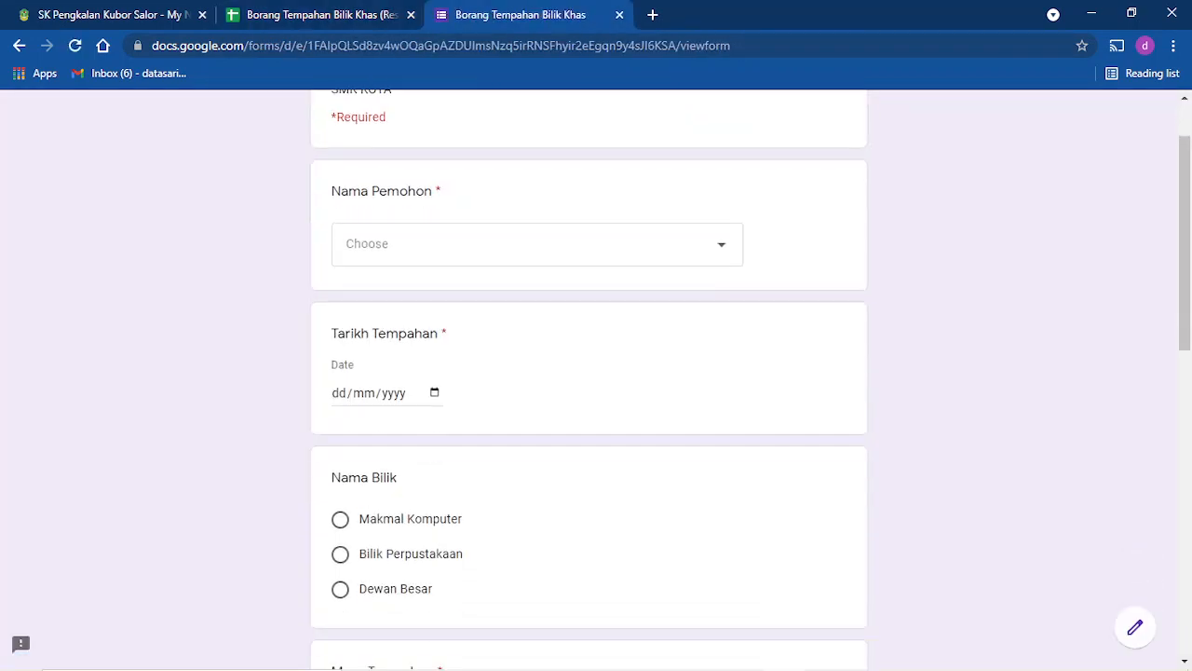
scroll(588, 373, up, 3)
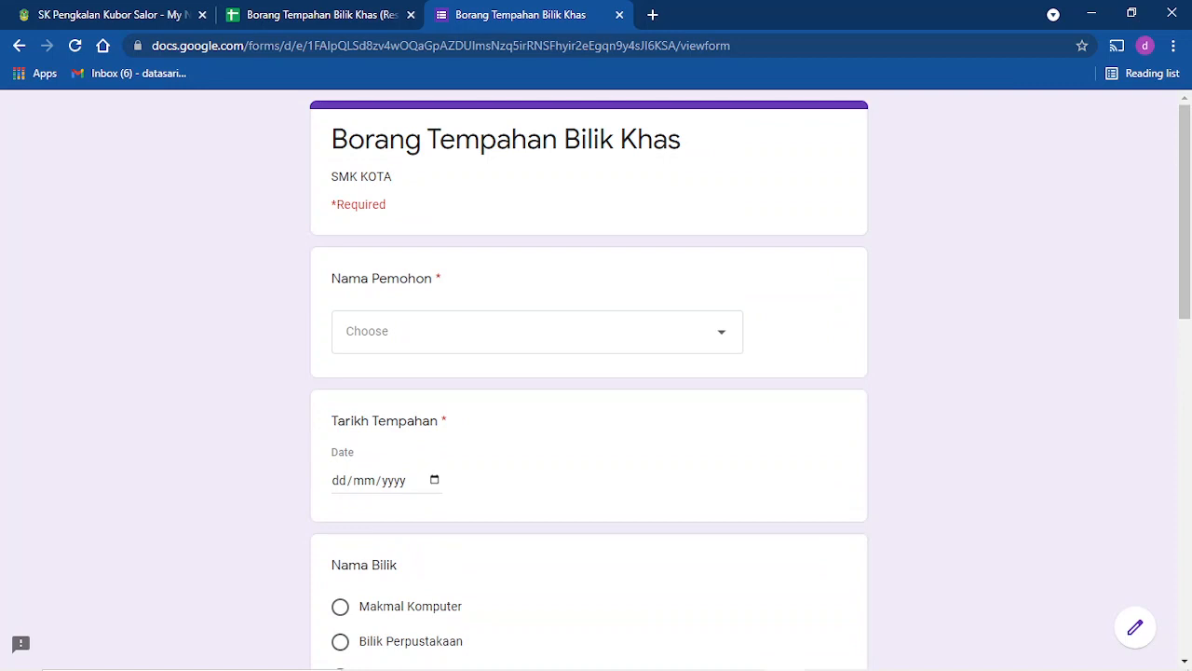
click(326, 15)
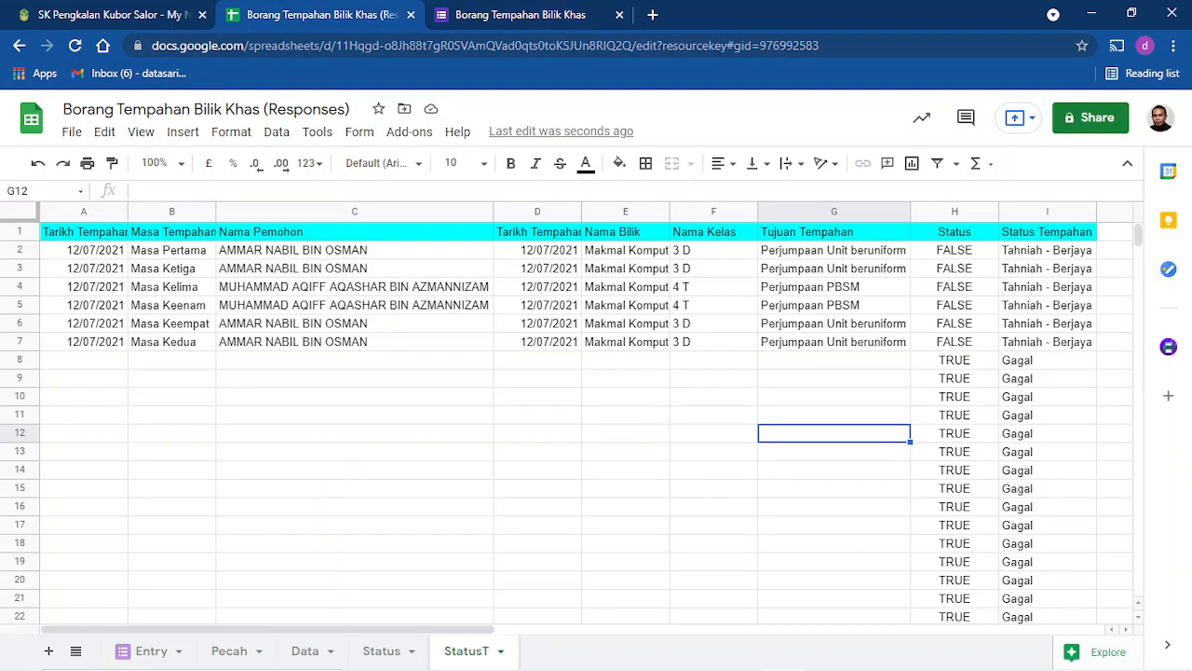
click(521, 15)
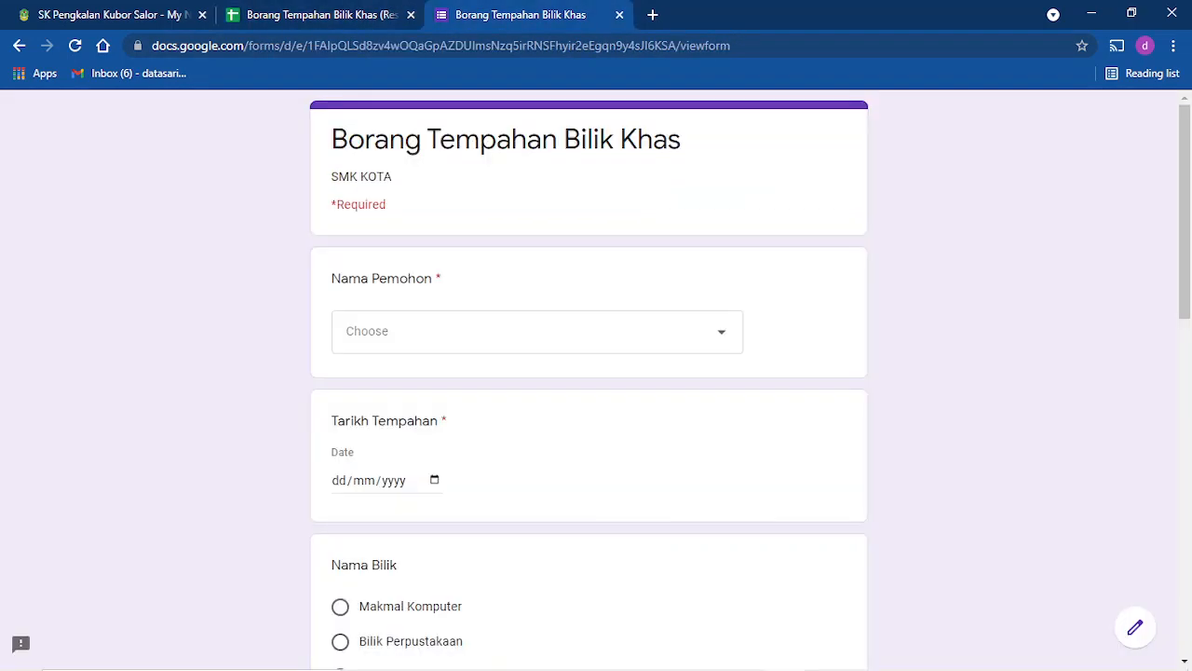
Choose the third applicant in the Nama Pemohon list and set Tarikh Tempahan to 12/07/2021.
click(536, 330)
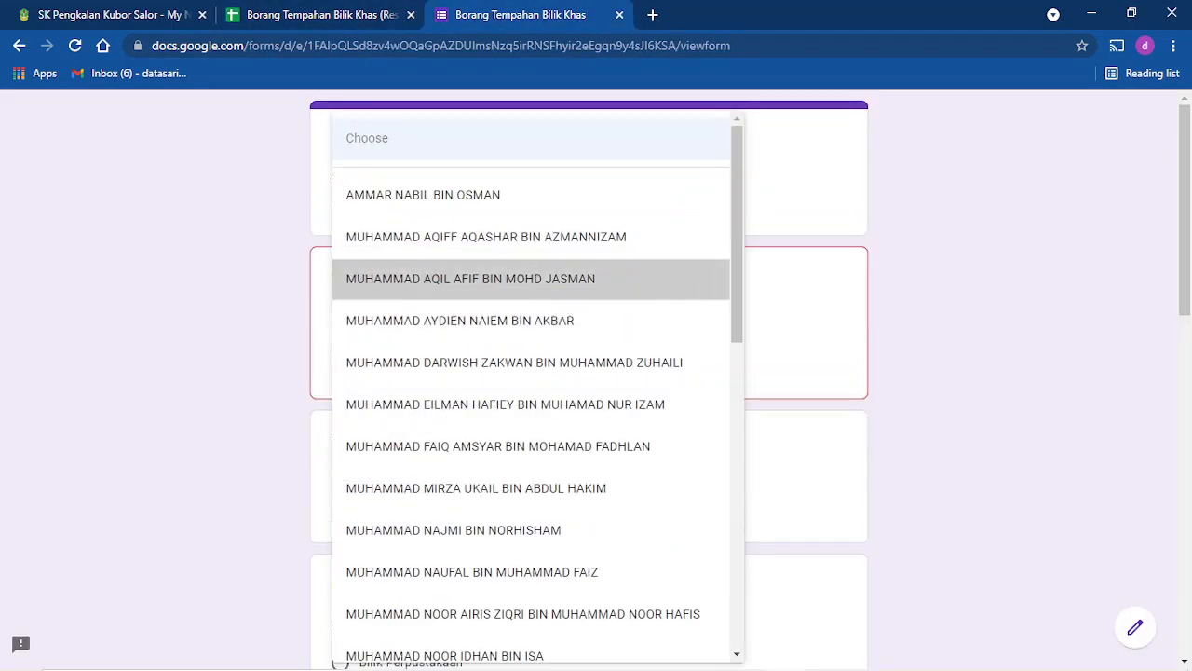
click(479, 269)
scroll(479, 270, down, 1)
click(434, 392)
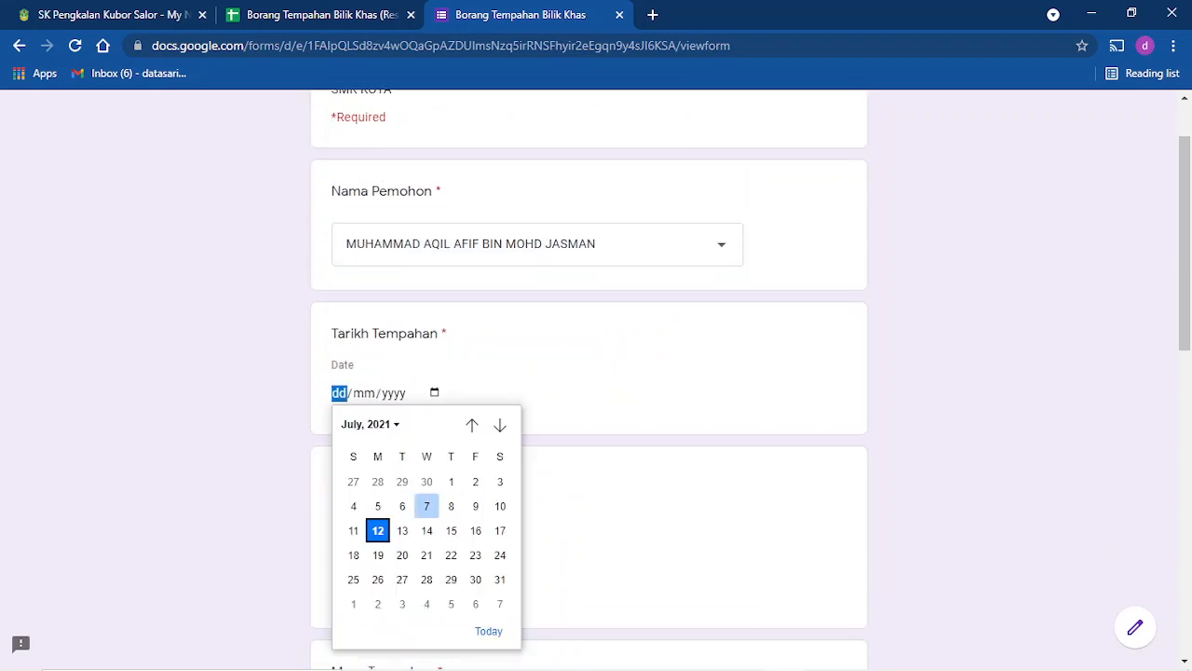
click(378, 529)
Select Bilik Perpustakaan as the room and tick the booking periods Masa Kesepuluh and Masa Kesebelas.
scroll(589, 372, down, 2)
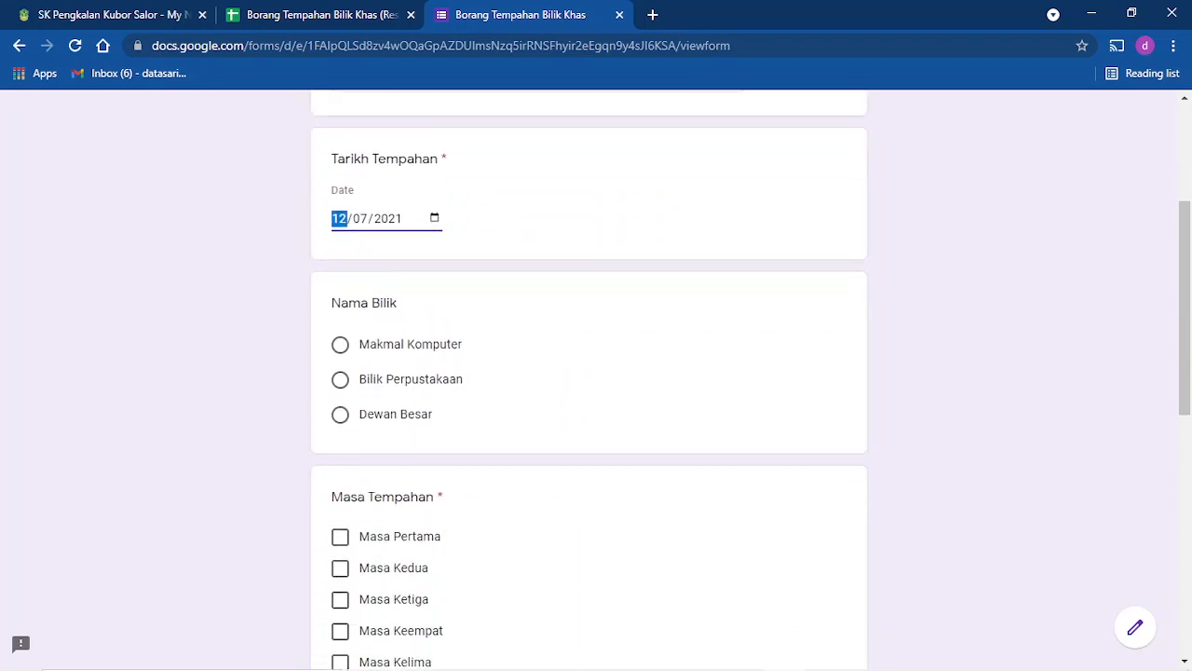
click(340, 379)
scroll(340, 379, down, 2)
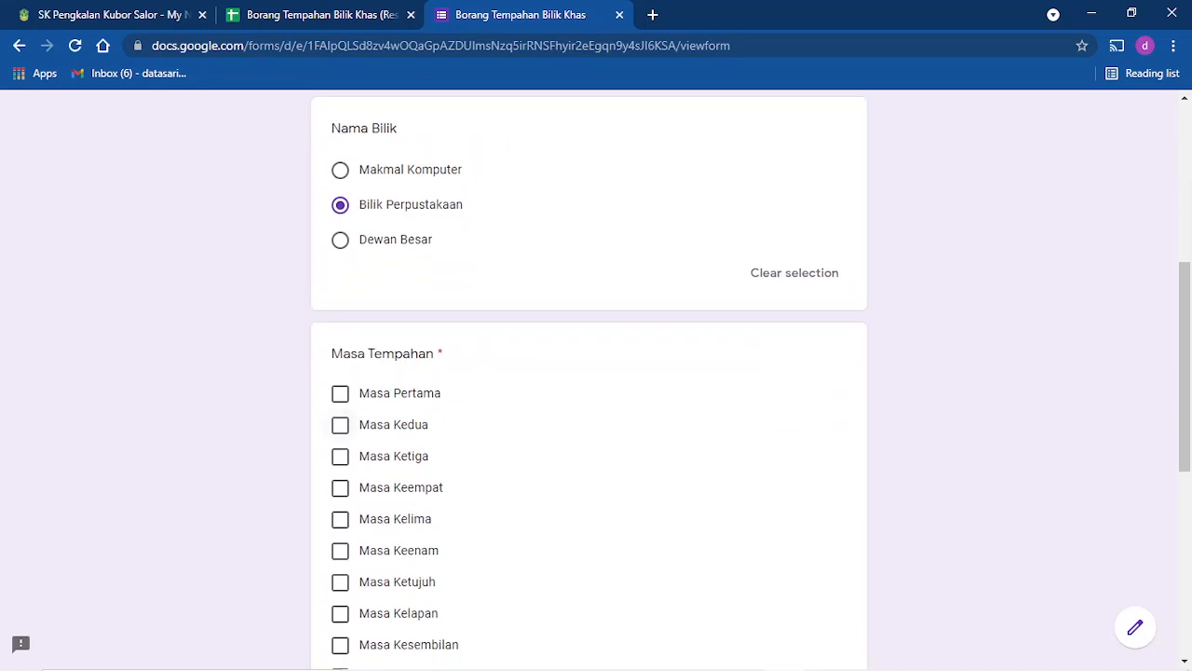
scroll(589, 372, down, 3)
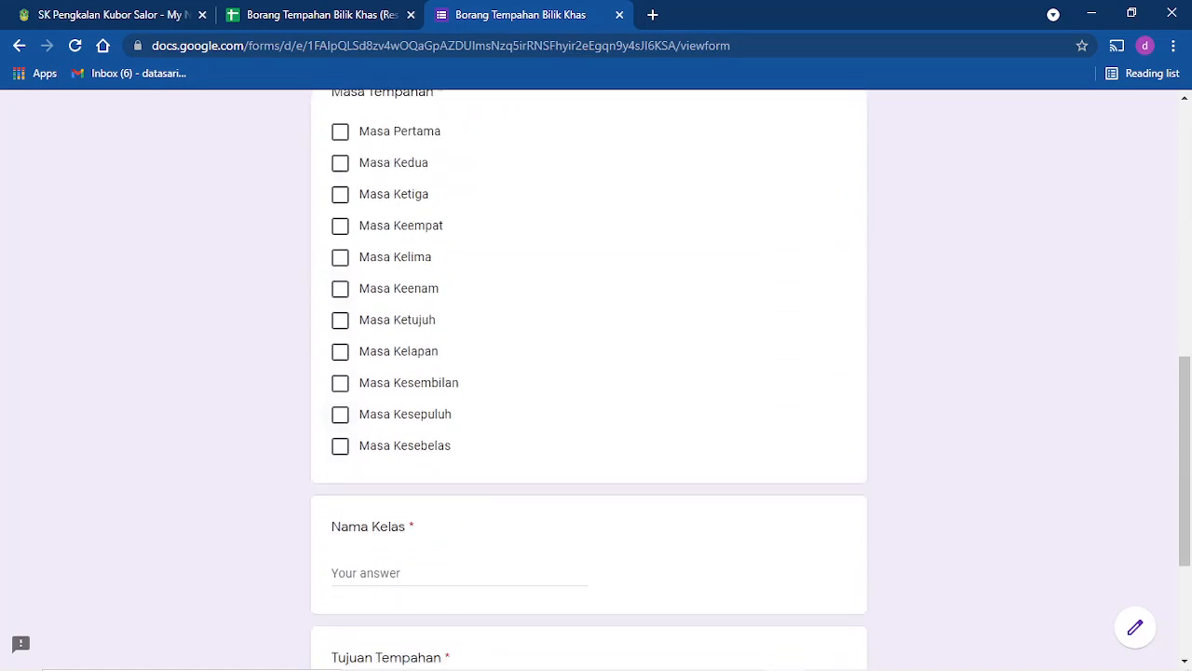
click(340, 413)
click(339, 445)
Enter 1 A as the Nama Kelas answer in the booking form.
scroll(340, 445, down, 2)
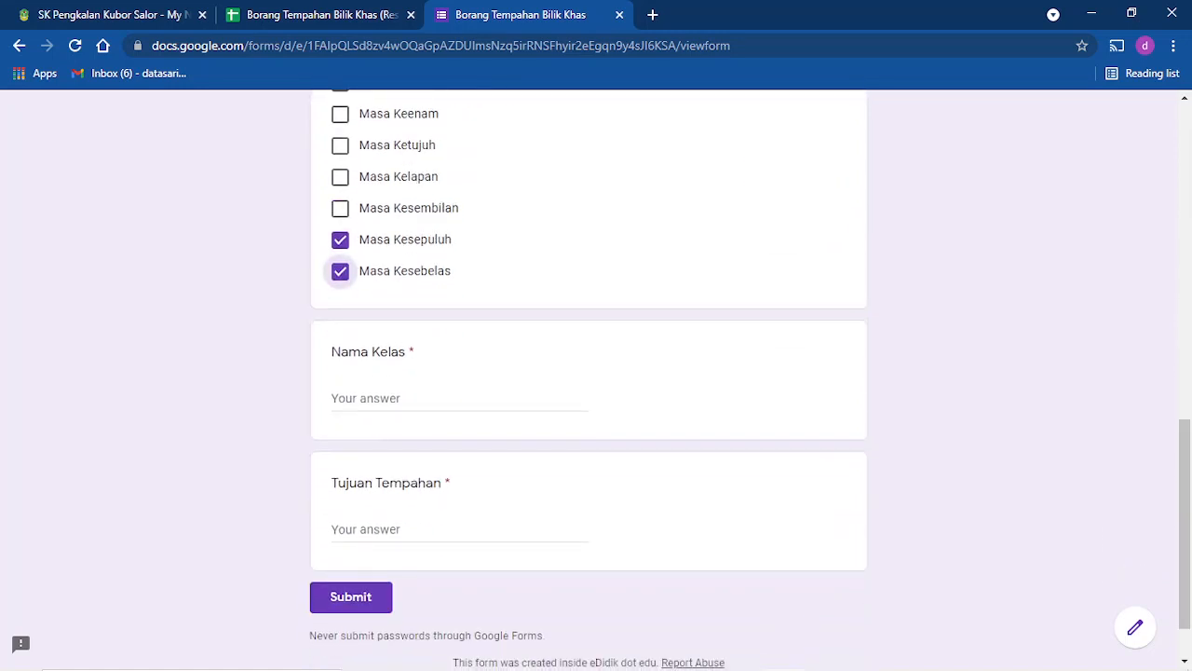
click(457, 399)
text(1)
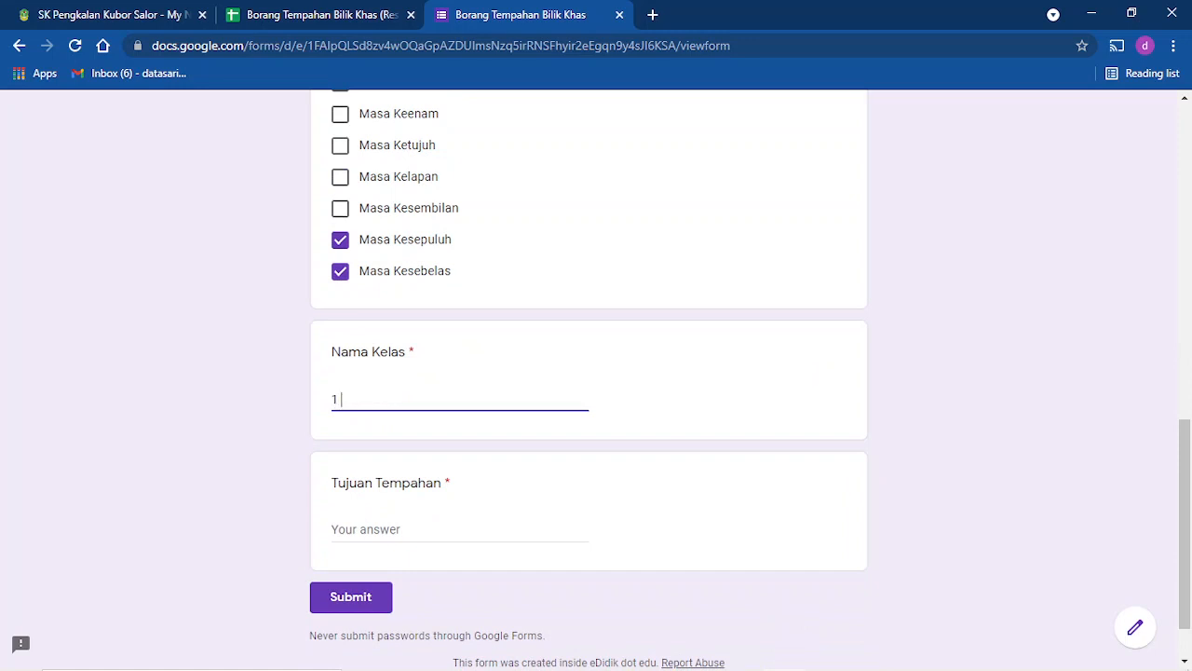
text( a)
key(BackSpace)
text(A)
Enter Pendaftaran Bancian Murid as the Tujuan Tempahan and submit the booking response.
click(457, 529)
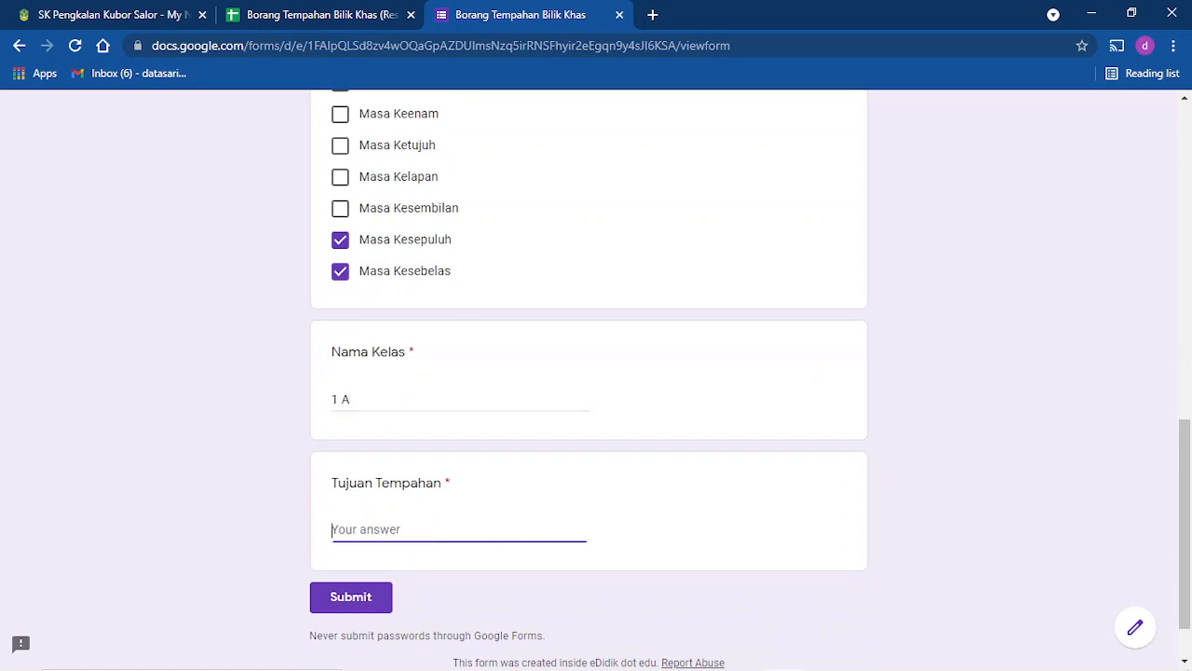
text(Pendaftaran Bancian M)
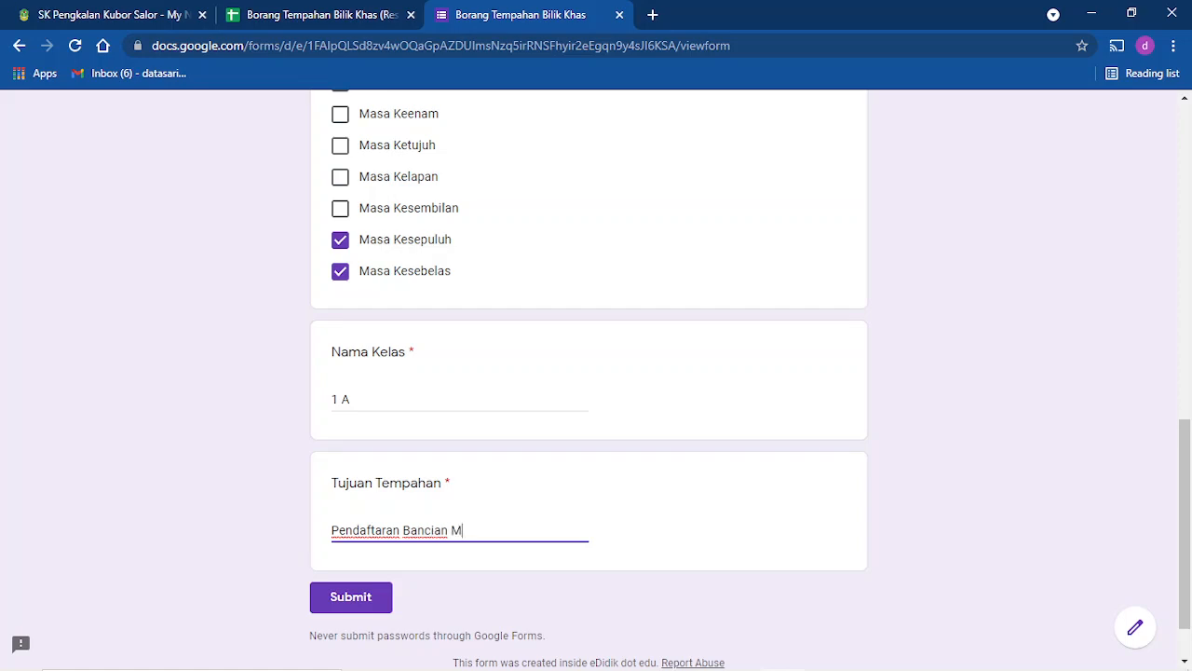
text(urid)
click(351, 597)
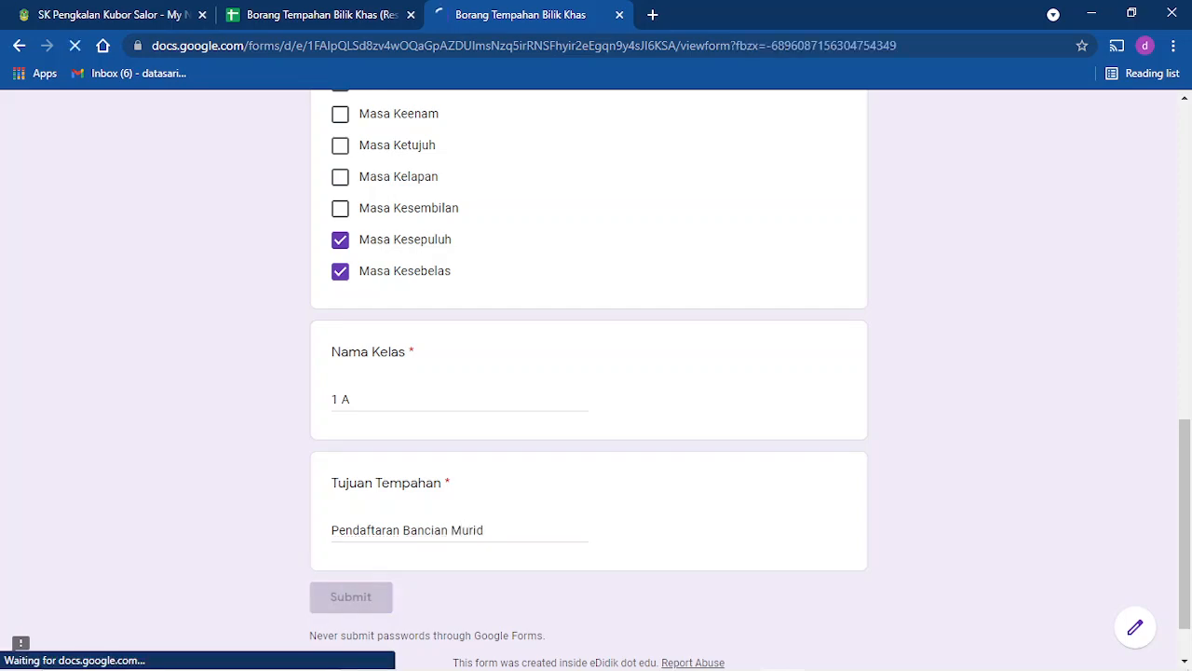
Switch to the responses spreadsheet and check the new Pendaftaran Bancian Murid bookings and their Status Tempahan on the StatusT sheet.
click(320, 15)
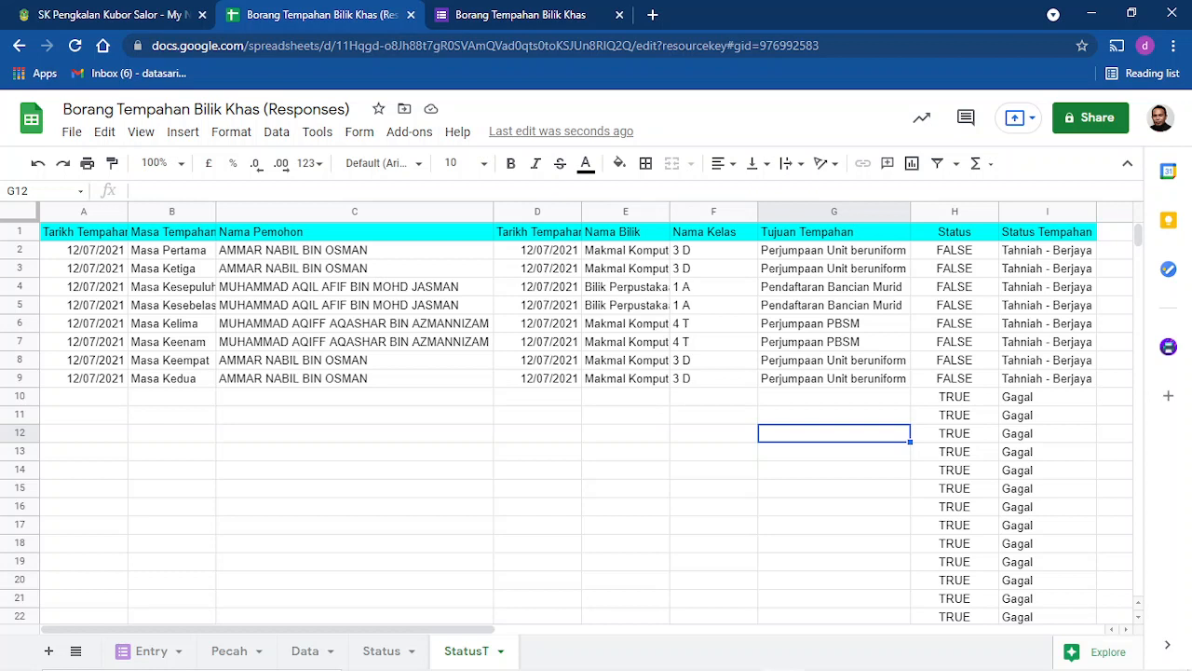
drag(833, 287, 834, 306)
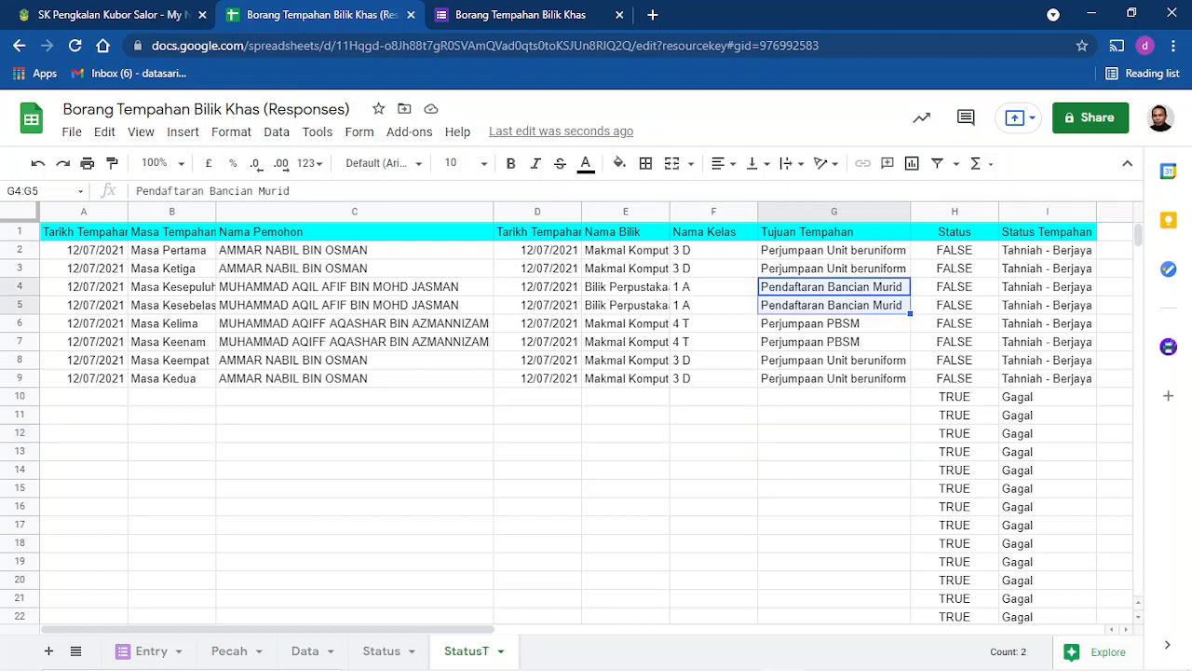
click(1047, 287)
click(1047, 360)
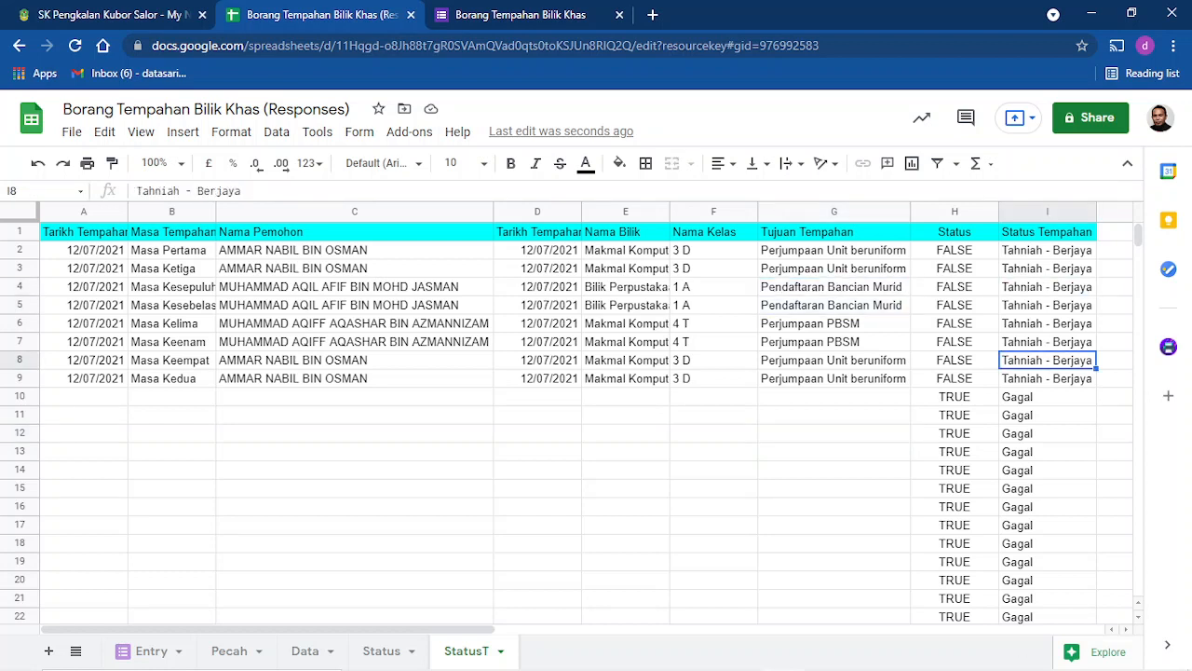
Hide the Status column H on the StatusT sheet.
click(989, 213)
right_click(989, 212)
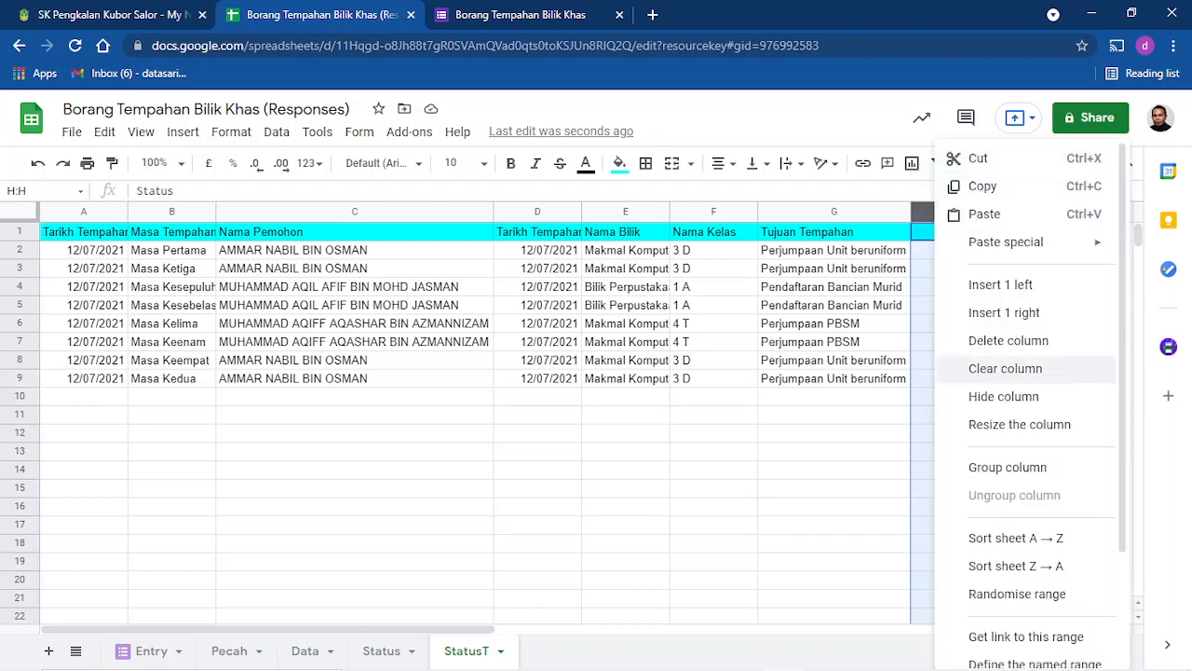
click(1003, 396)
click(834, 414)
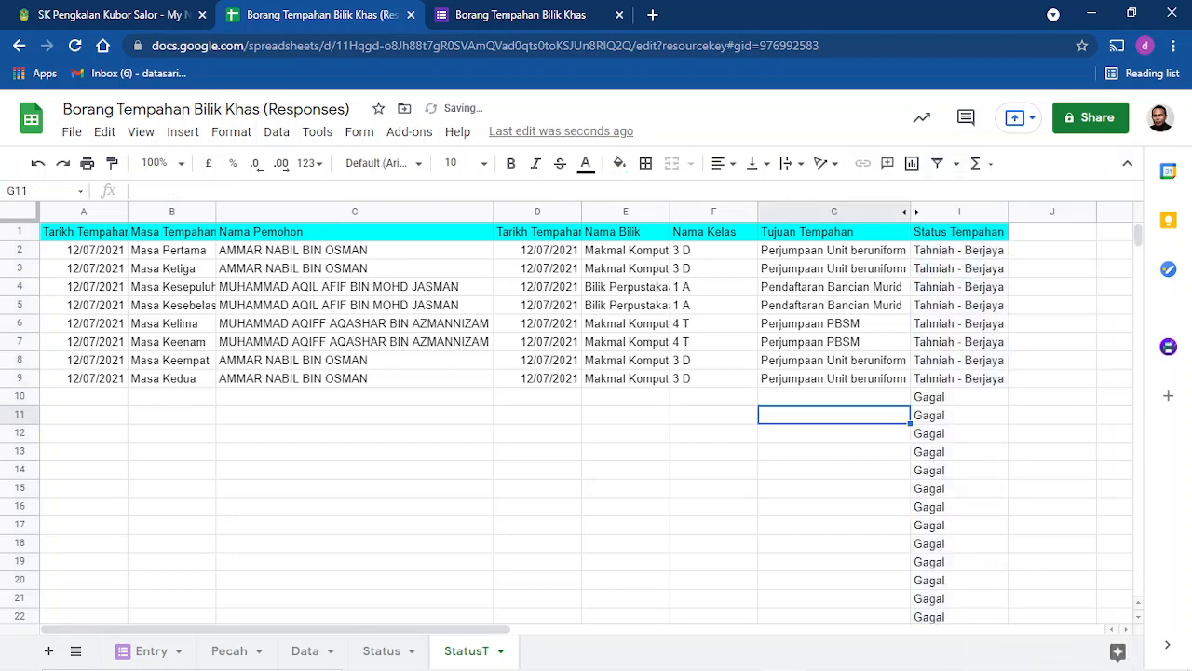
Examine the Status Tempahan values row by row from I2 down to I11.
click(959, 250)
key(Down)
key(Down)
key(Down)
key(Down)
key(Down)
key(Down)
key(Down)
key(Down)
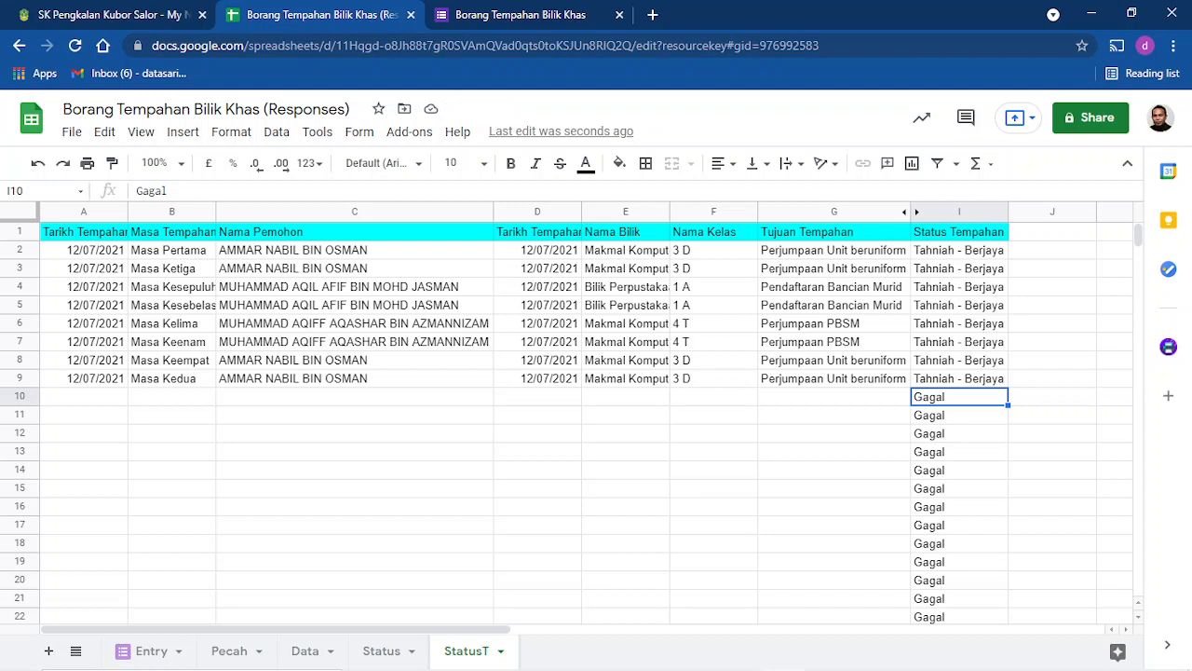
key(Down)
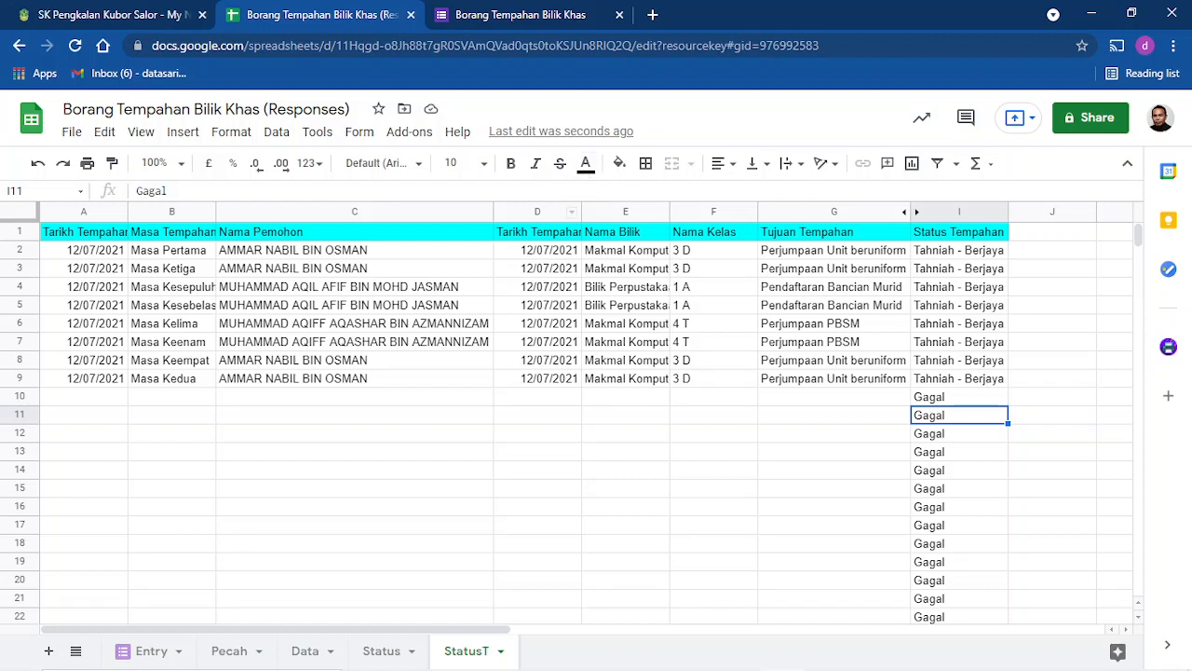
Switch to the Borang Tempahan Bilik Khas form, start another response and review its questions from beginning to end.
click(514, 15)
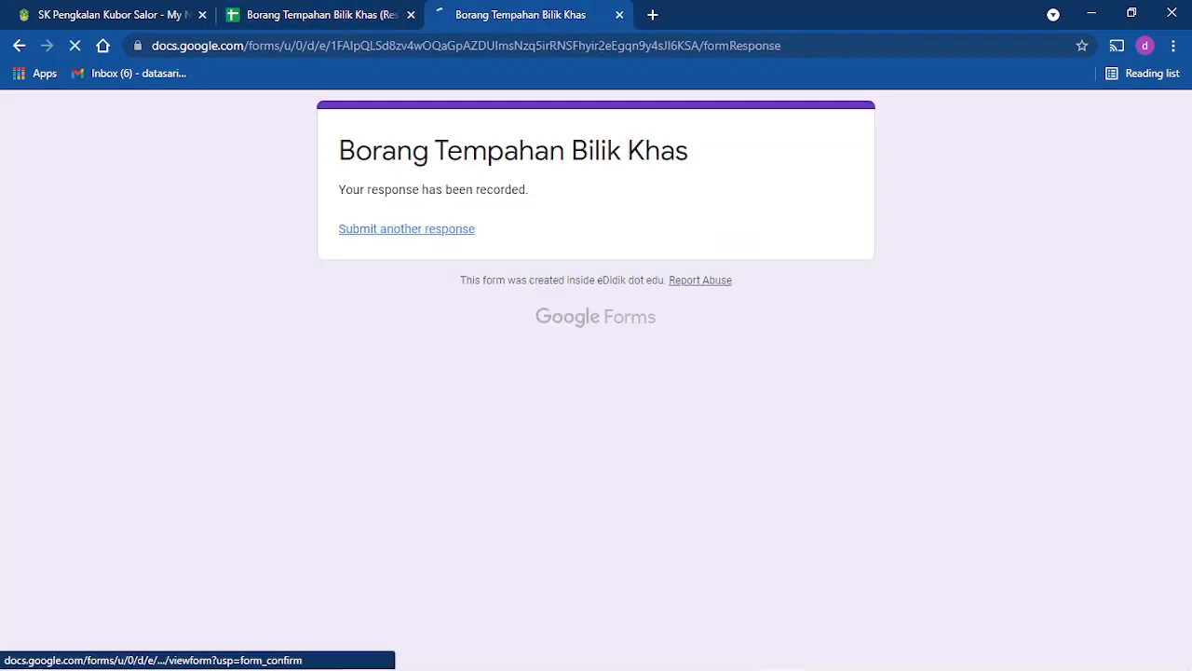
click(406, 228)
scroll(407, 228, down, 5)
scroll(588, 372, down, 4)
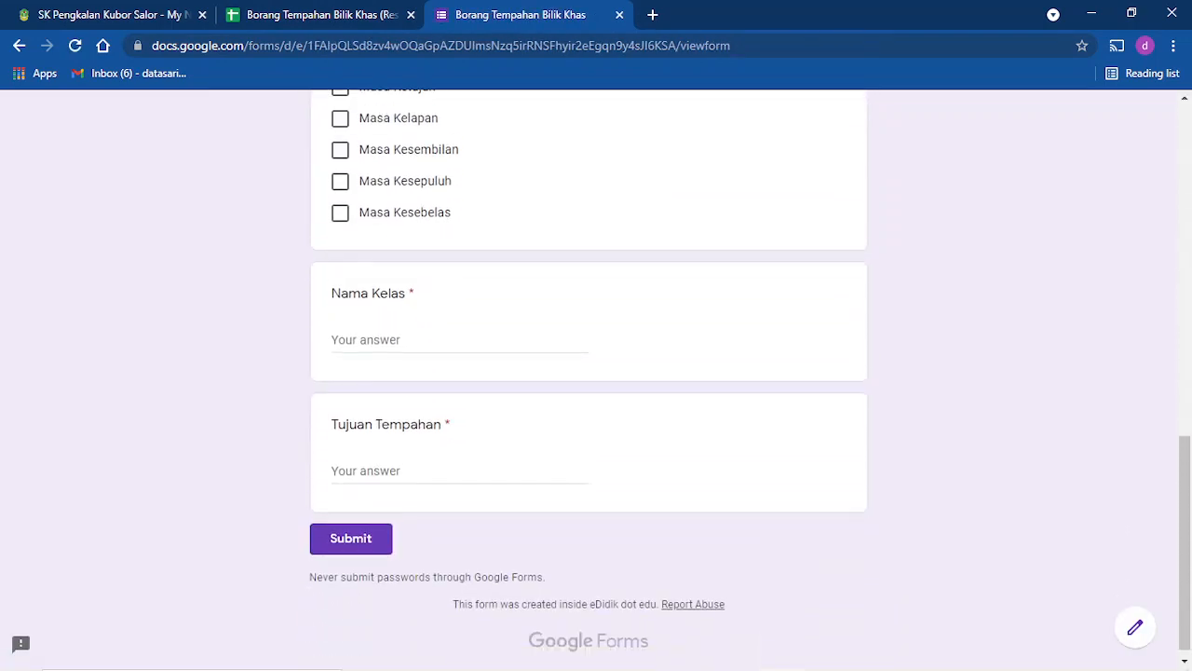
scroll(589, 373, up, 8)
scroll(588, 373, up, 1)
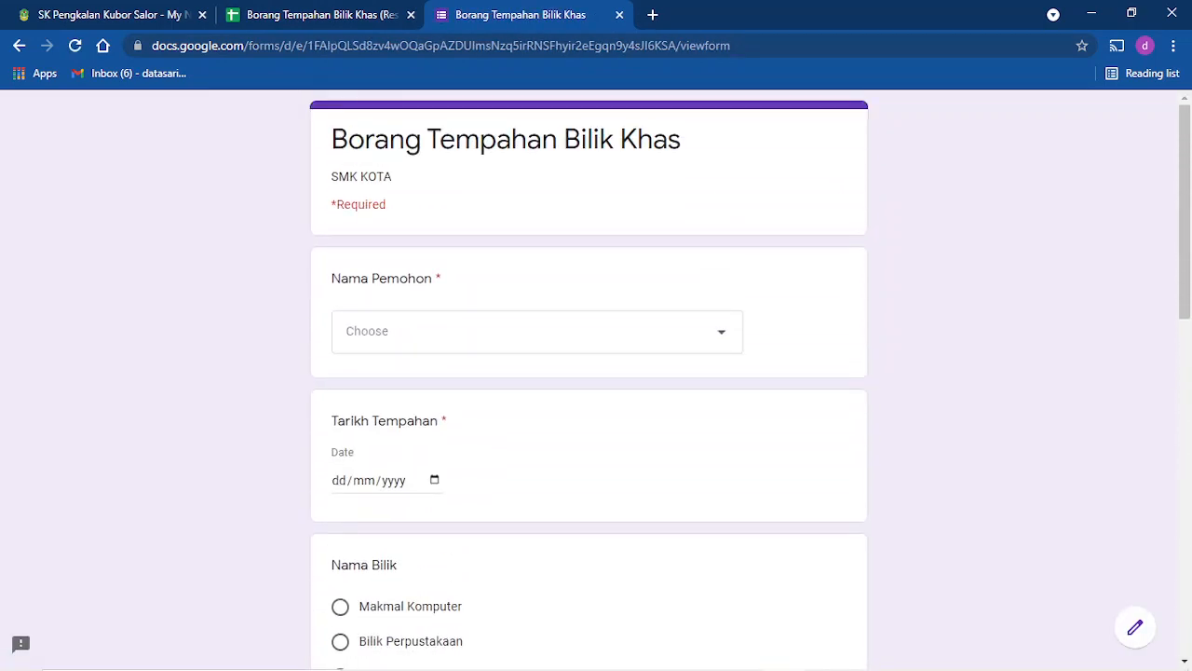